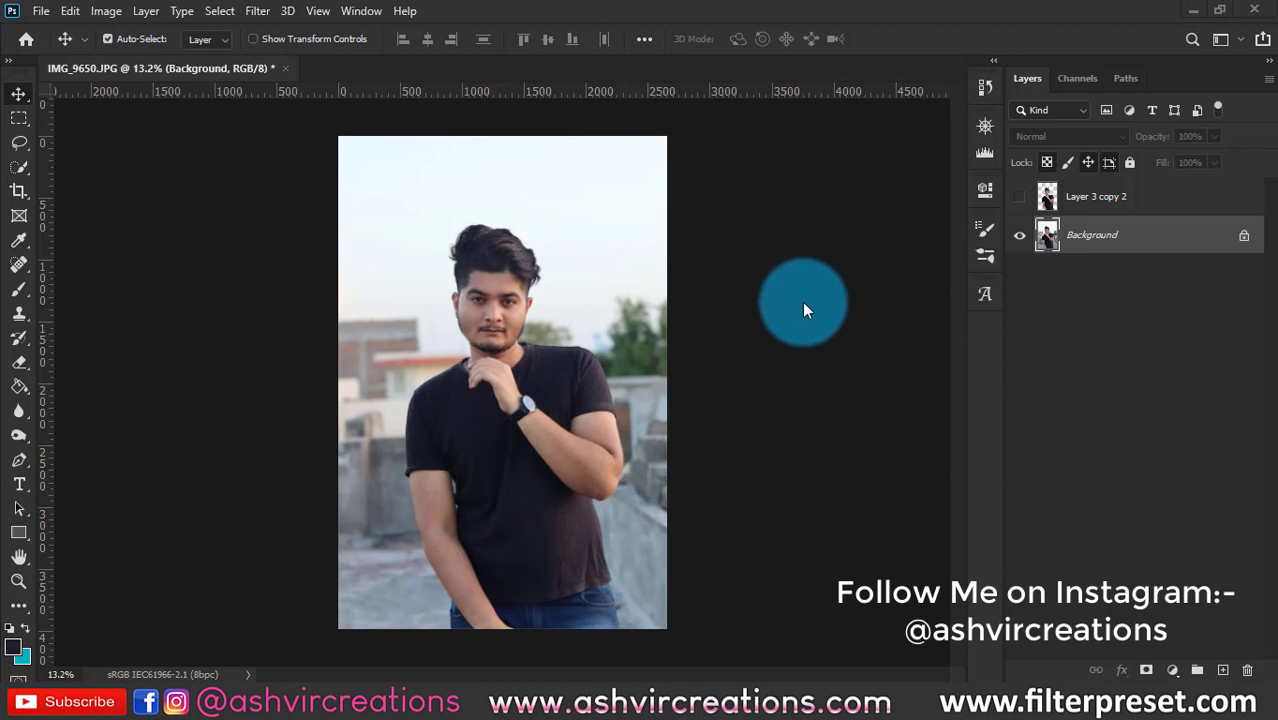
Select the man's whole figure, including hair, face, arms and T-shirt, on the Background layer with the Quick Selection tool.
scroll(588, 299, "up", 1)
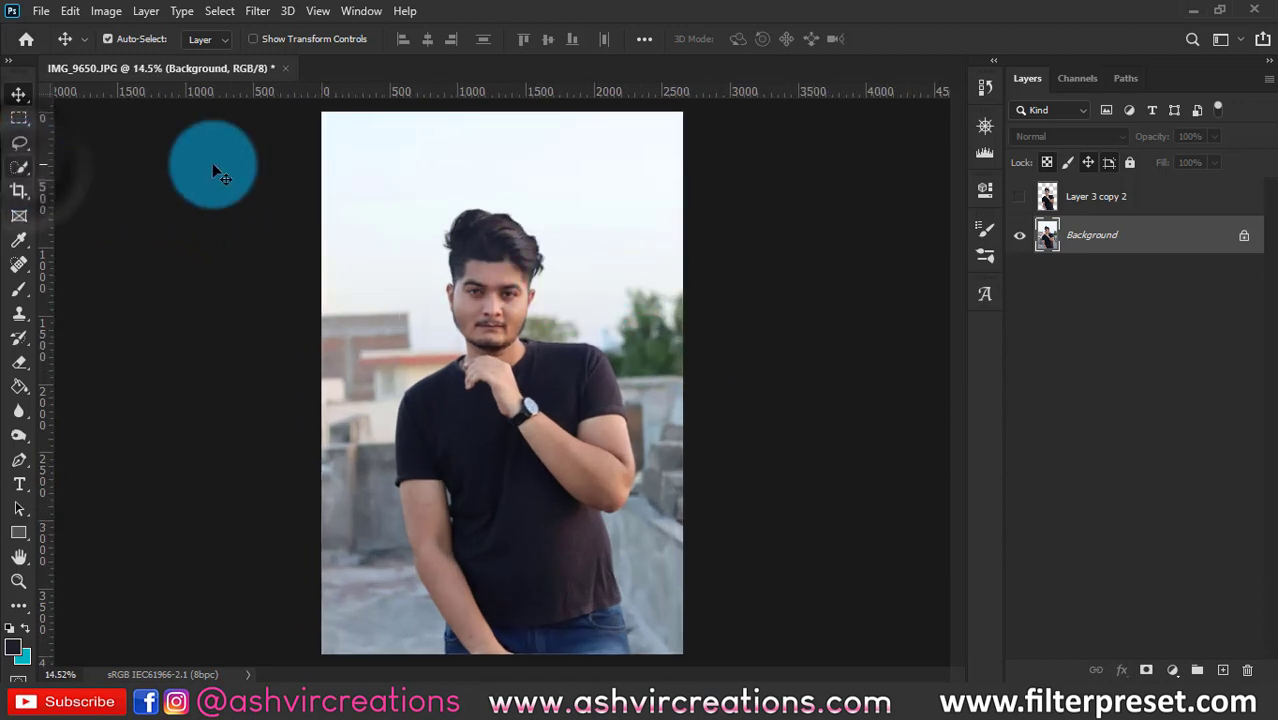
left_click(18, 168)
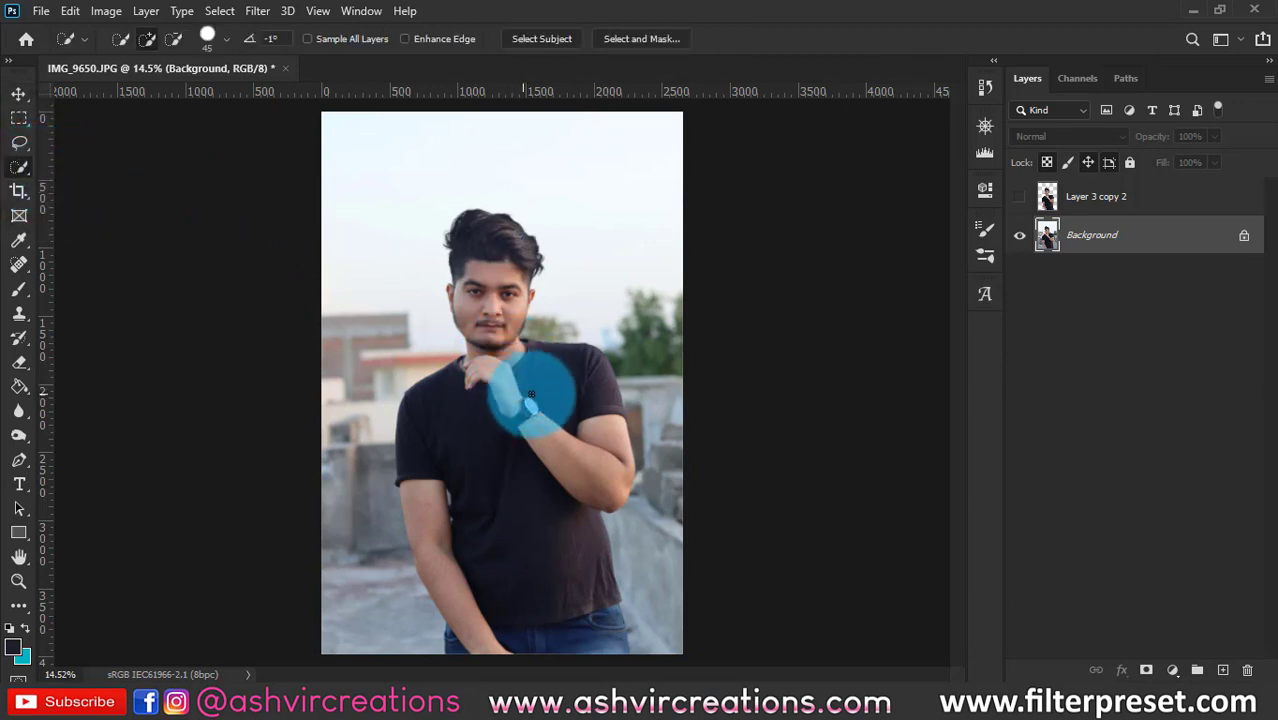
mouse_move(531, 393)
left_mouse_down()
mouse_move(499, 414)
mouse_move(479, 479)
mouse_move(492, 569)
left_mouse_up()
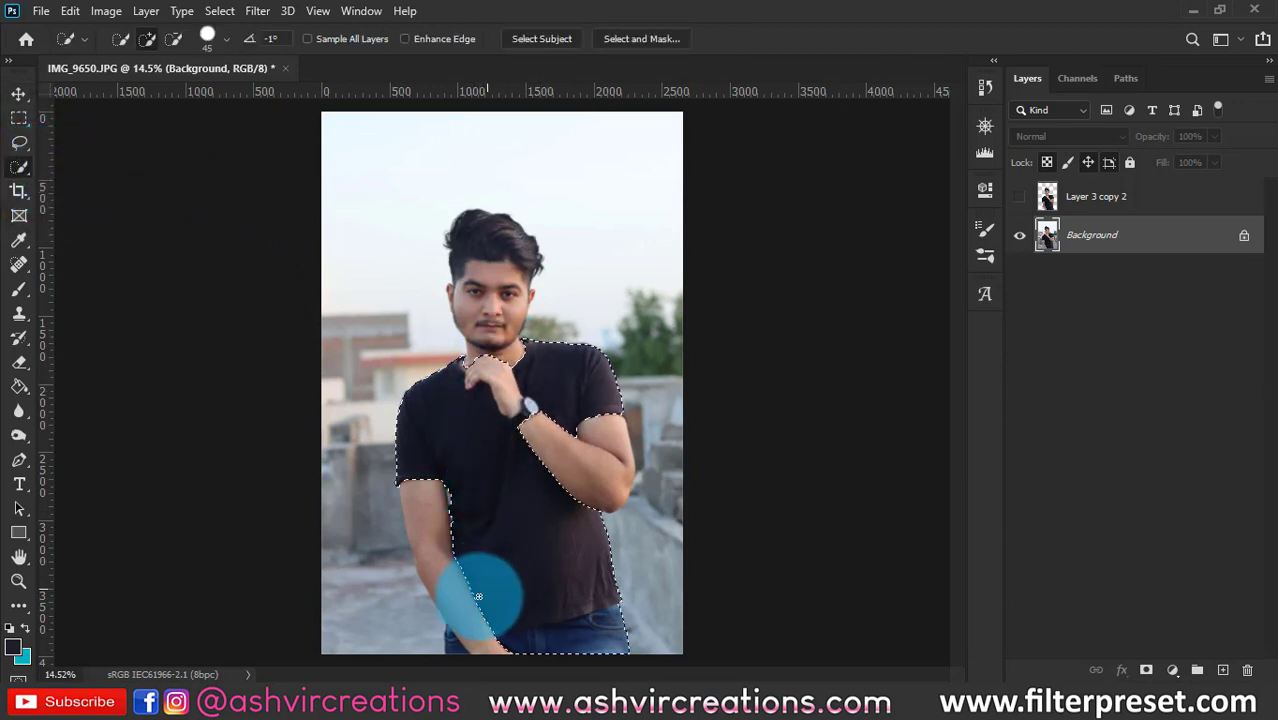
left_click_drag(433, 515, 486, 395)
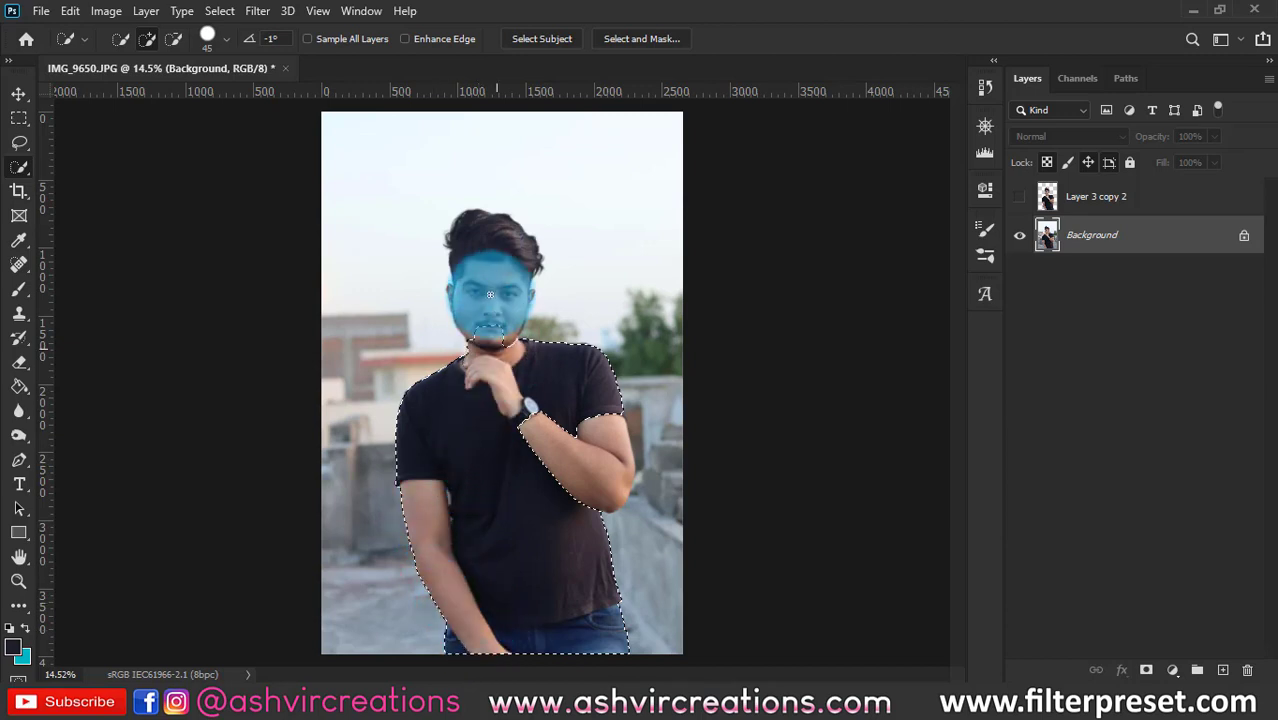
left_click(481, 245)
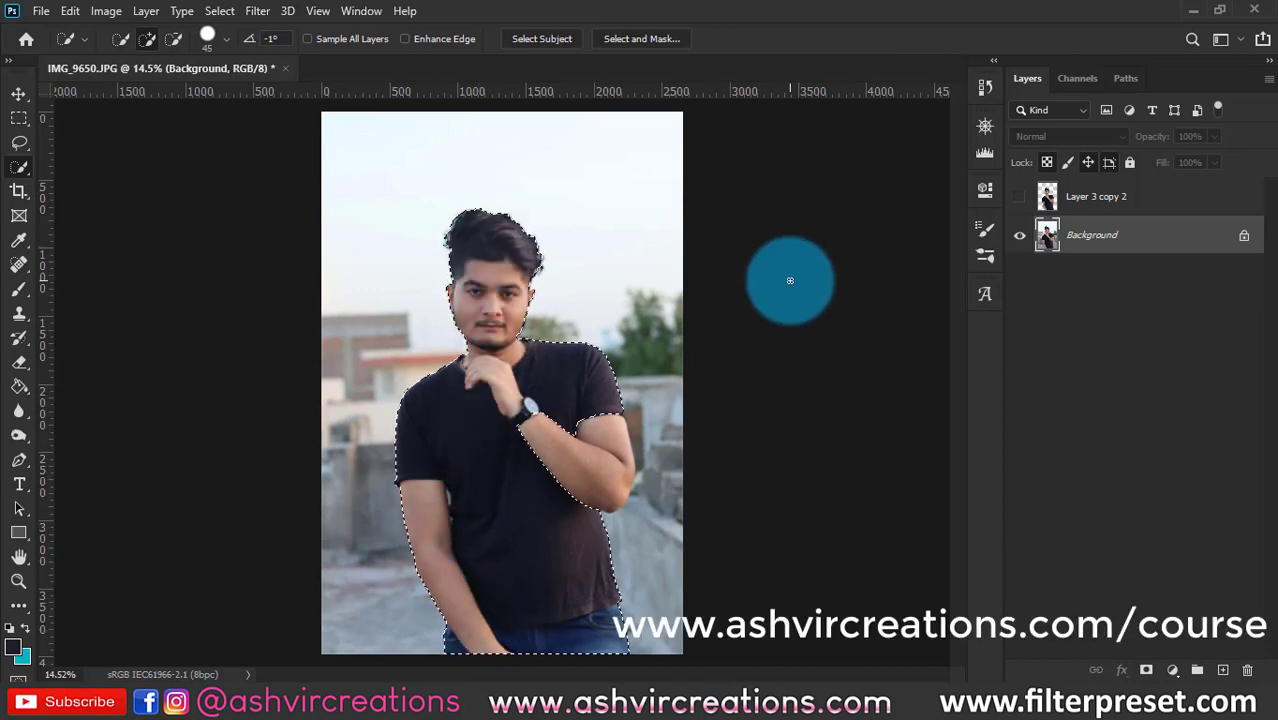
left_click_drag(608, 432, 588, 468)
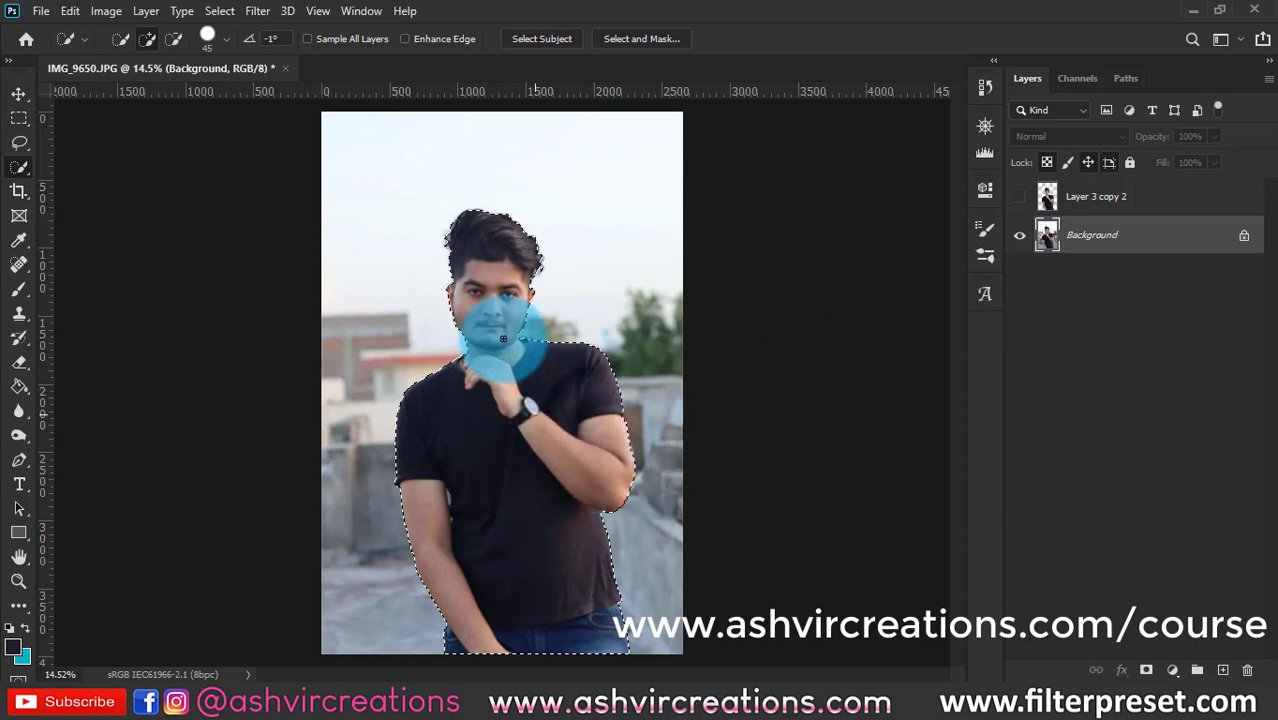
Refine the selection around the man's hair in Select and Mask, using the Refine Edge brush at size 60, and apply it.
scroll(482, 237, "up", 6)
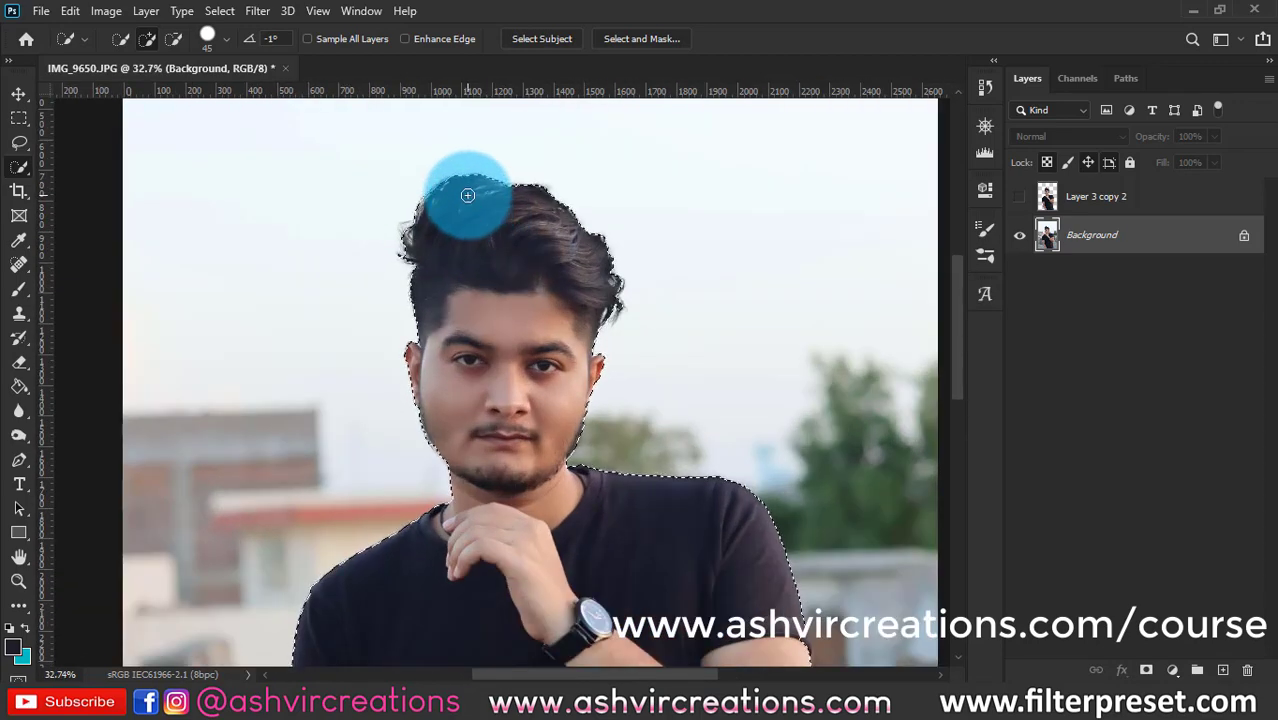
right_click(467, 193)
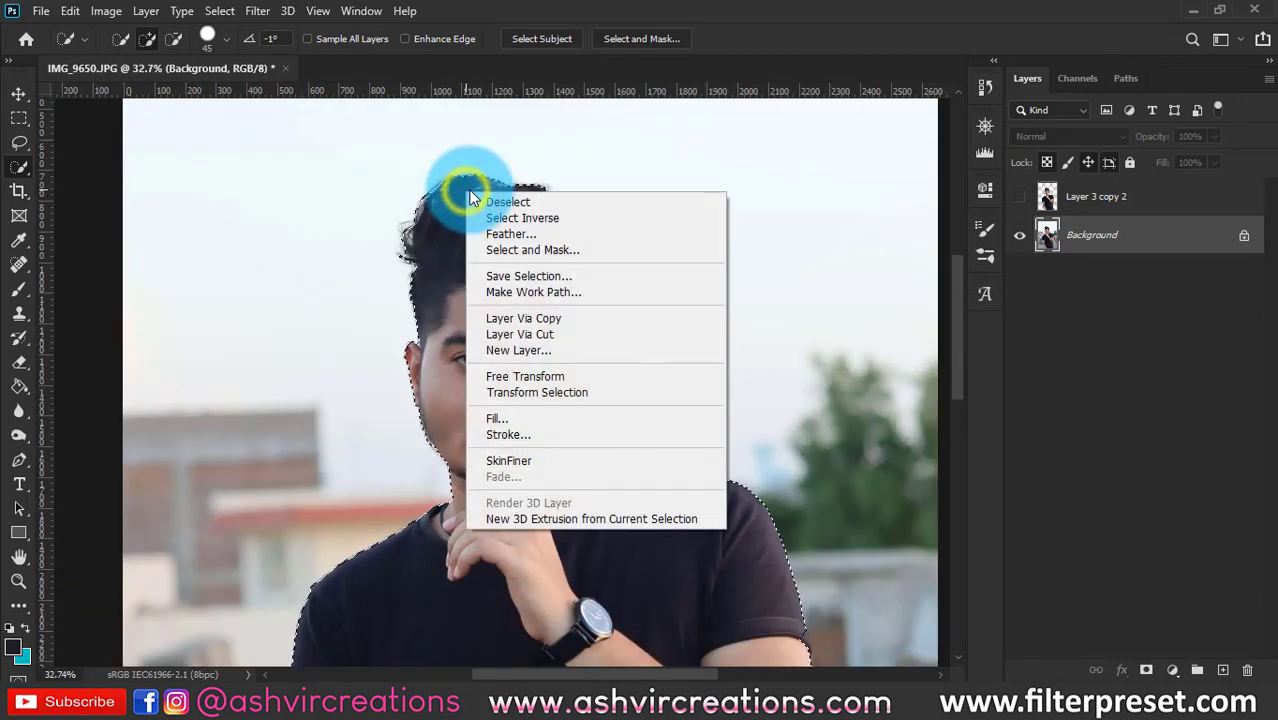
left_click(519, 250)
scroll(426, 228, "up", 7)
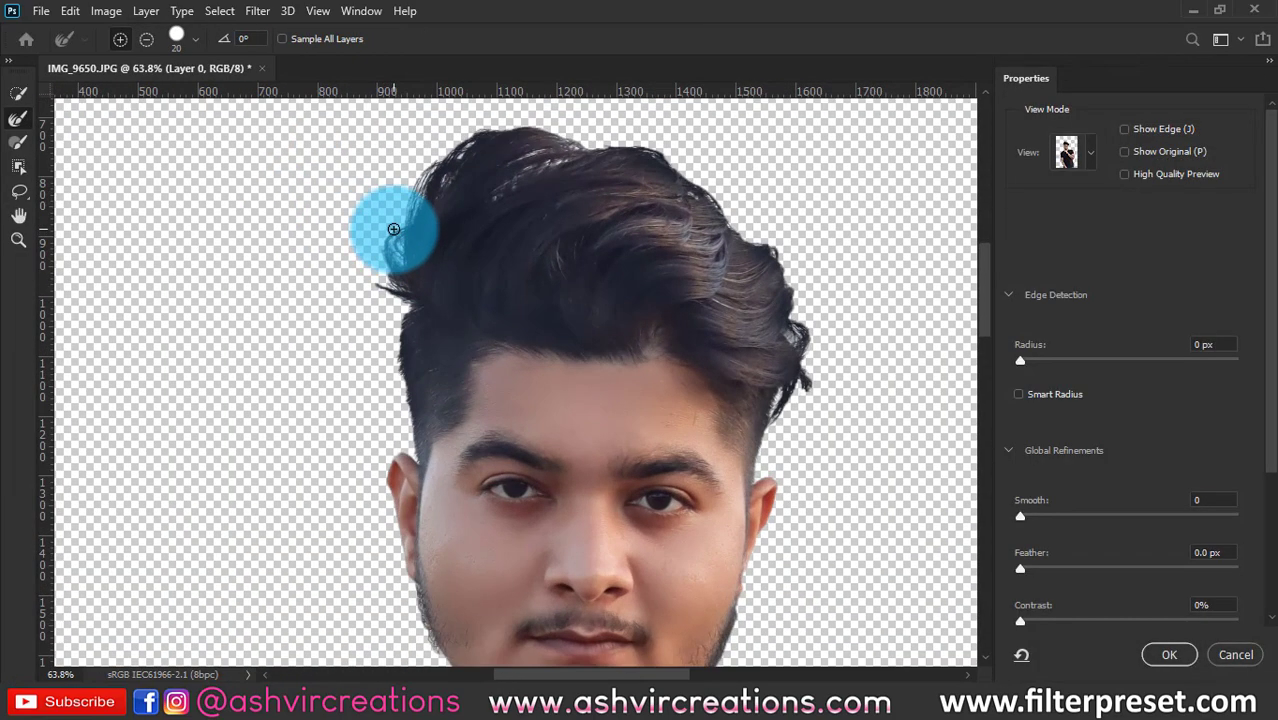
left_click(30, 121)
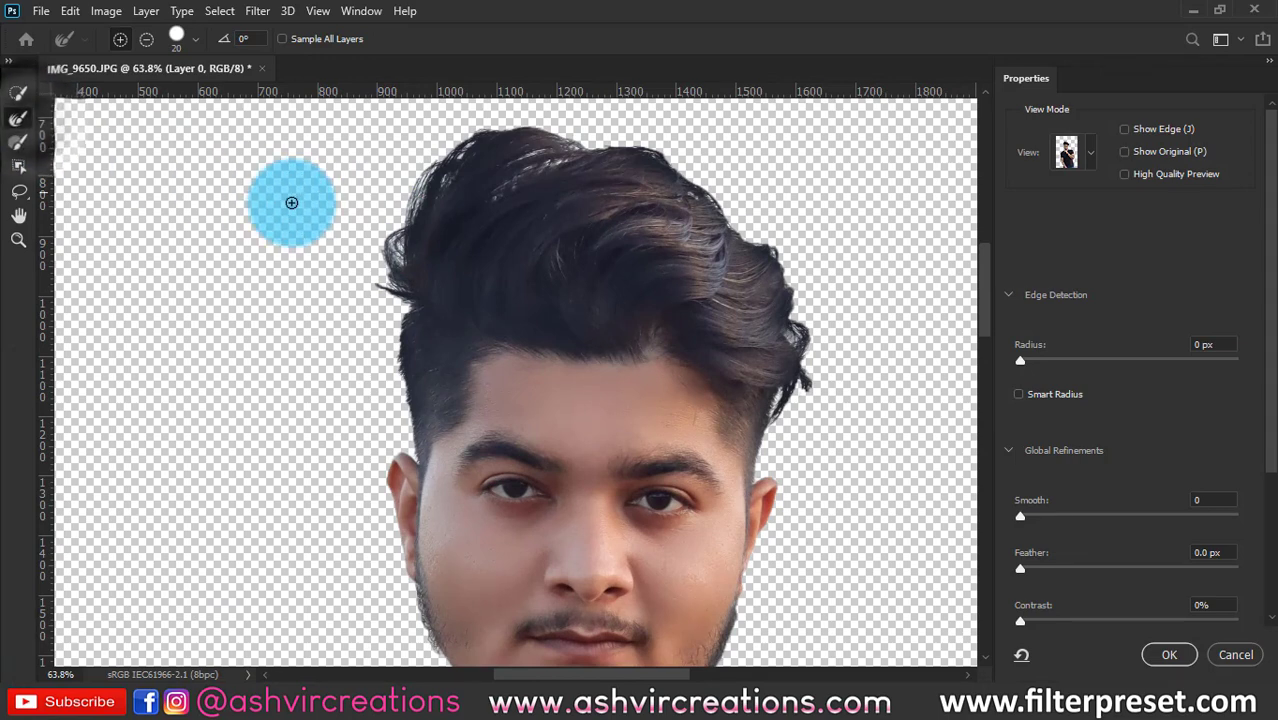
left_click(196, 39)
left_click(597, 30)
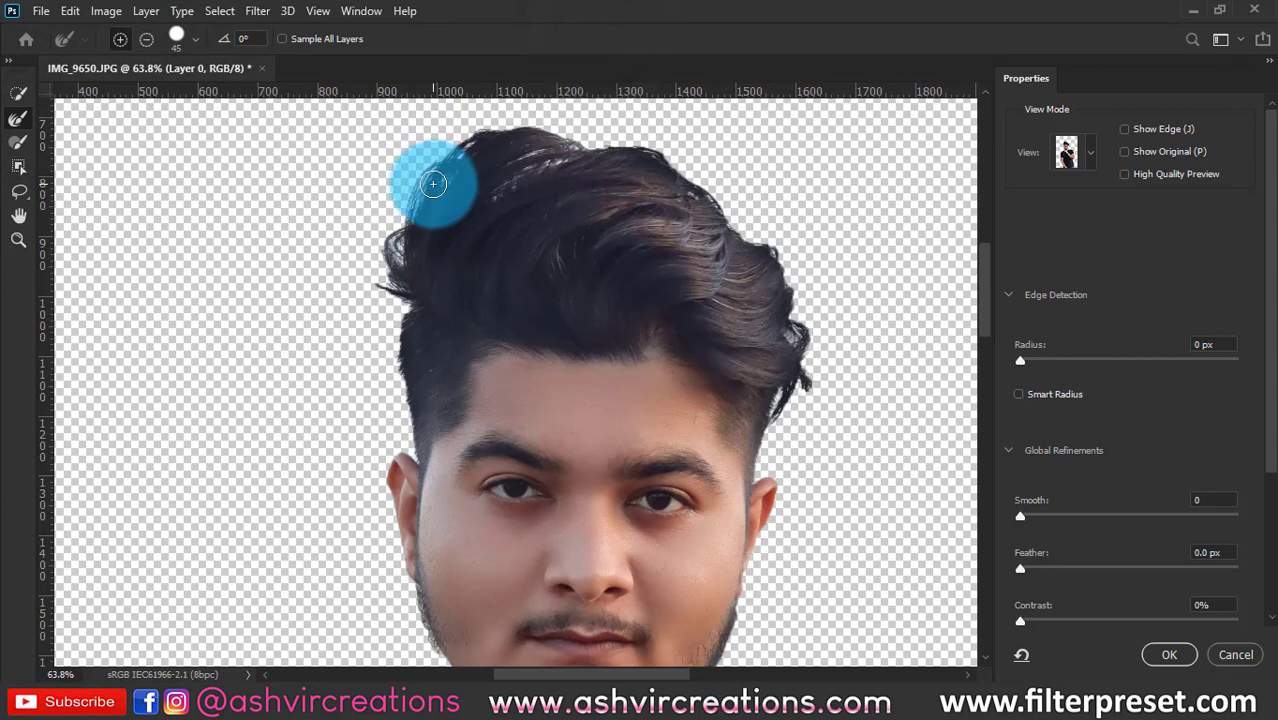
key("bracketright")
mouse_move(423, 195)
left_mouse_down()
mouse_move(400, 296)
mouse_move(382, 235)
mouse_move(470, 134)
mouse_move(529, 121)
mouse_move(654, 135)
mouse_move(711, 161)
mouse_move(735, 214)
mouse_move(771, 235)
mouse_move(808, 289)
mouse_move(826, 361)
left_mouse_up()
mouse_move(771, 440)
left_mouse_down()
mouse_move(693, 389)
mouse_move(495, 333)
mouse_move(418, 343)
left_mouse_up()
left_click_drag(396, 426, 394, 308)
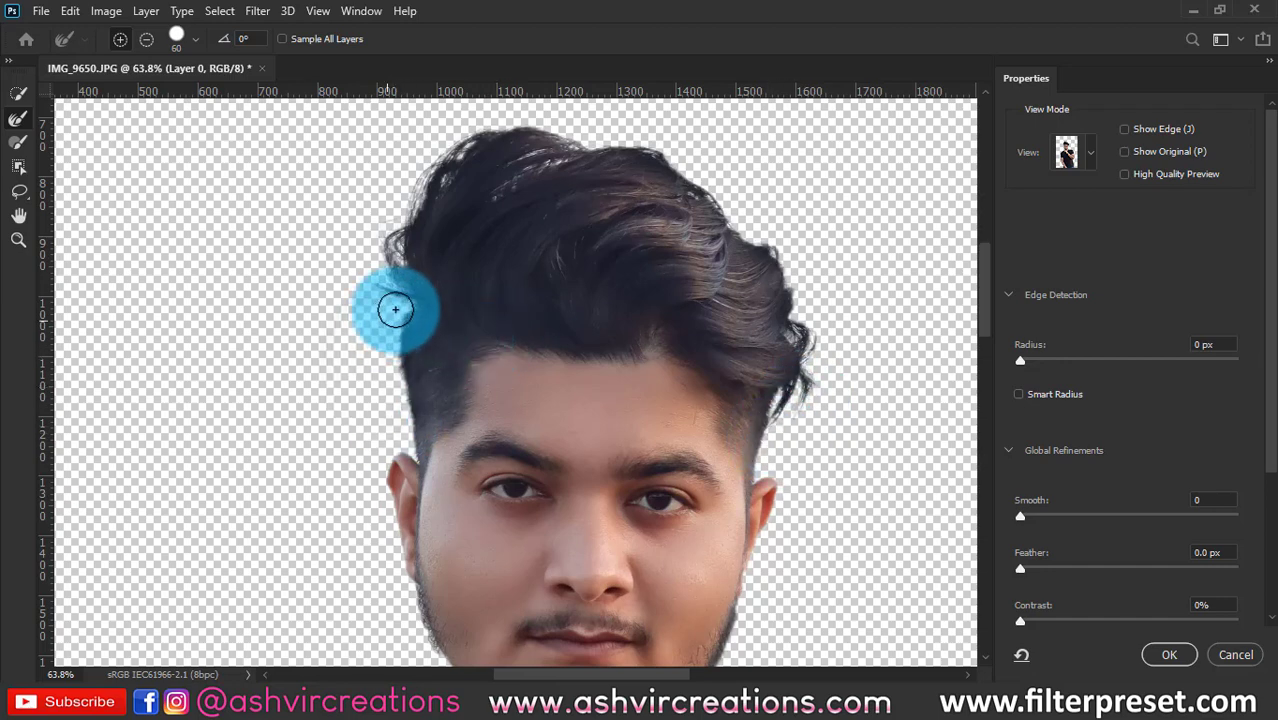
left_click(1182, 657)
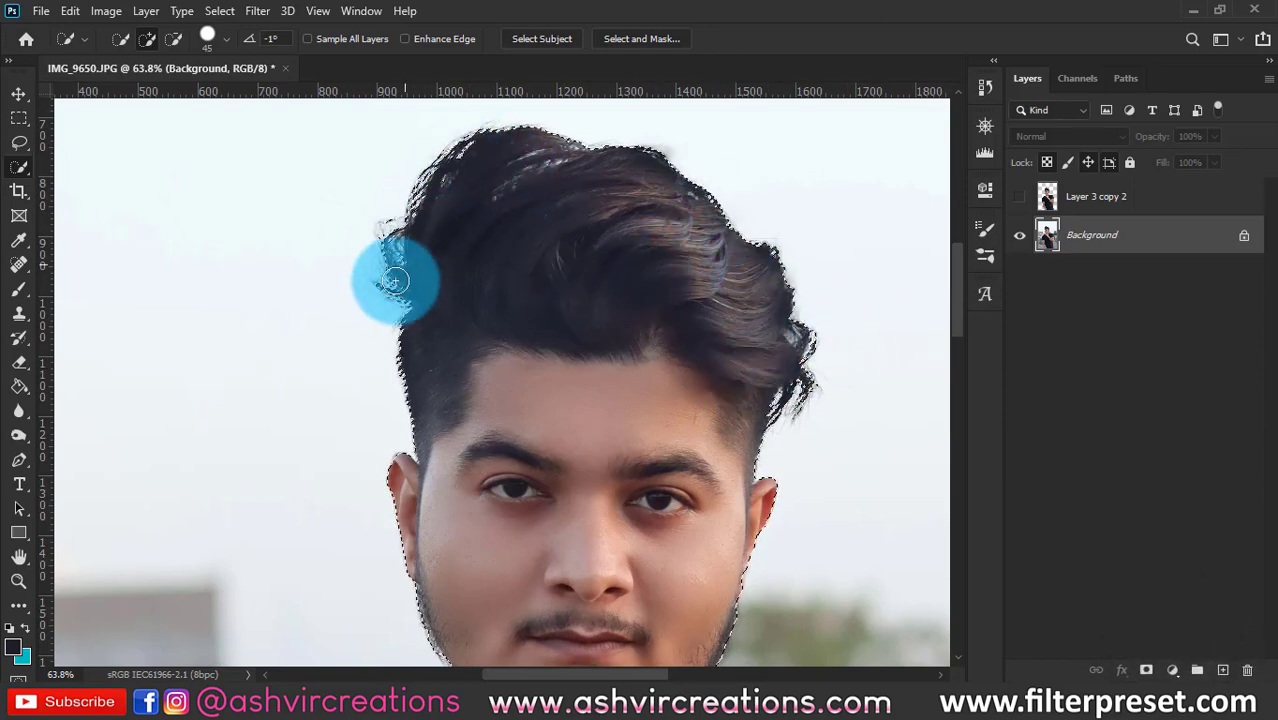
Copy the selected man to a new layer, check the cutout with the Background hidden, and delete the copied layer.
scroll(385, 279, "up", 4)
scroll(463, 245, "down", 5)
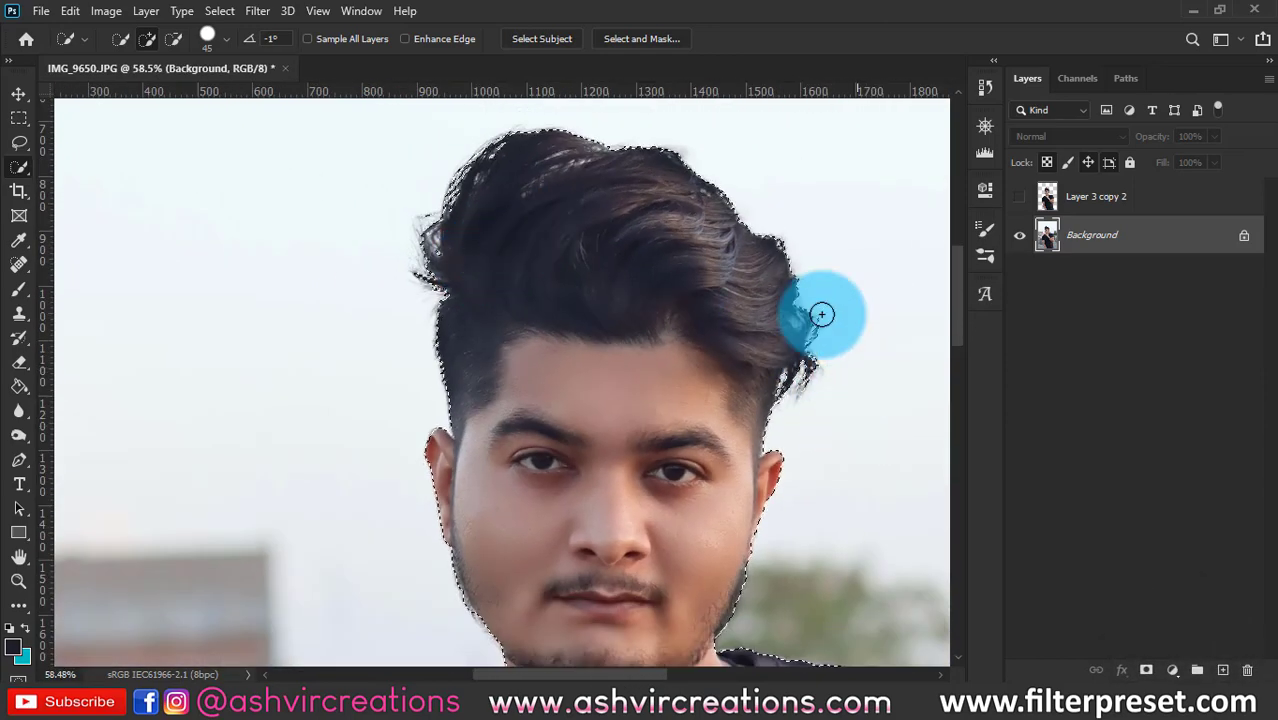
right_click(707, 259)
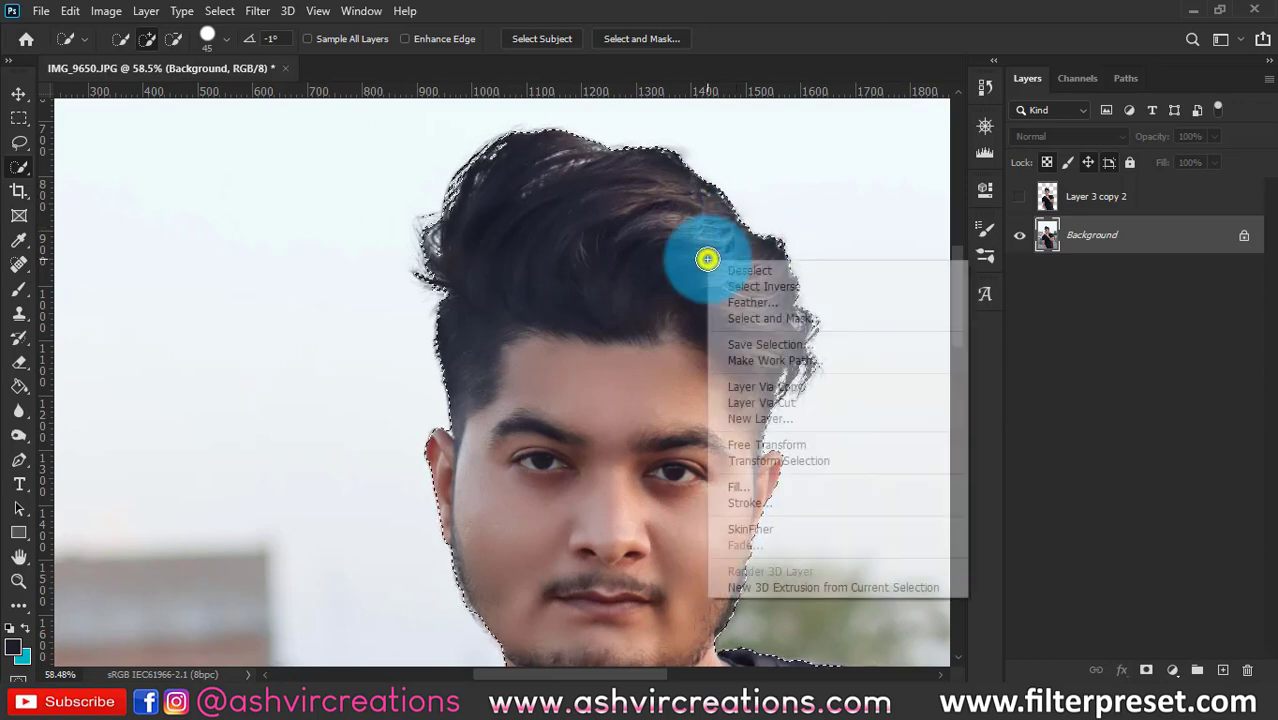
left_click(752, 387)
left_click(1021, 273)
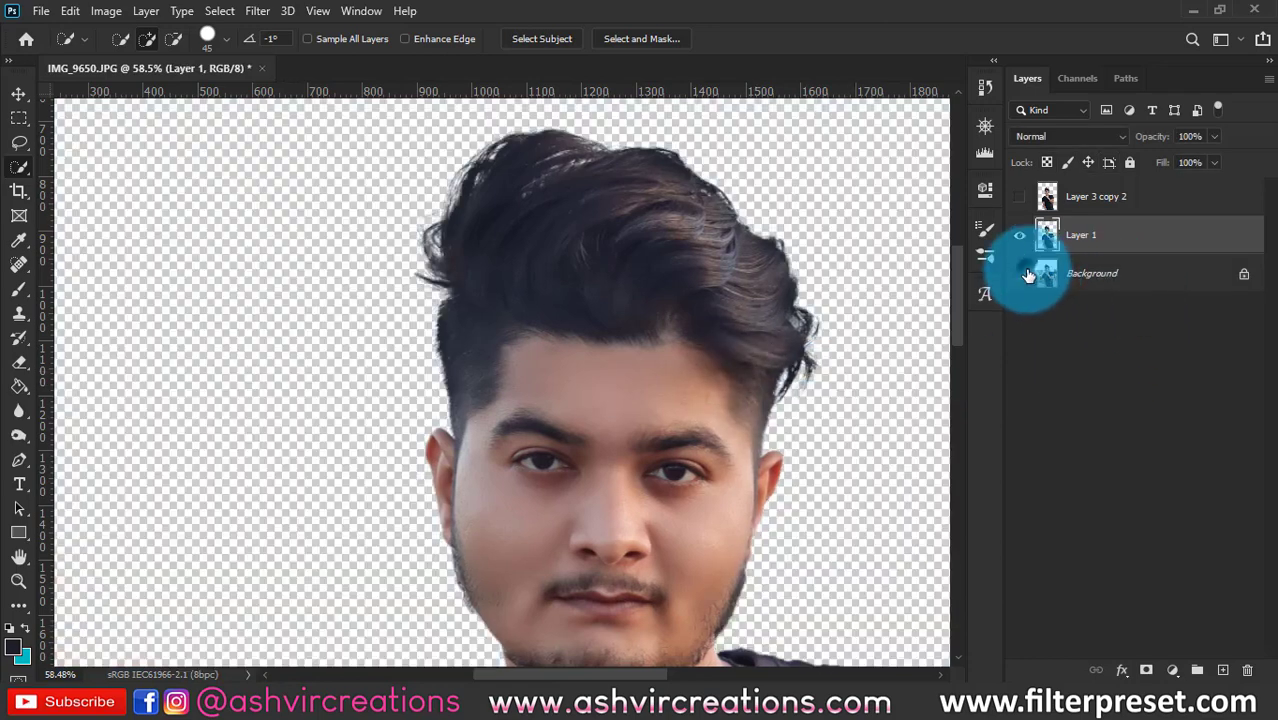
key("Delete")
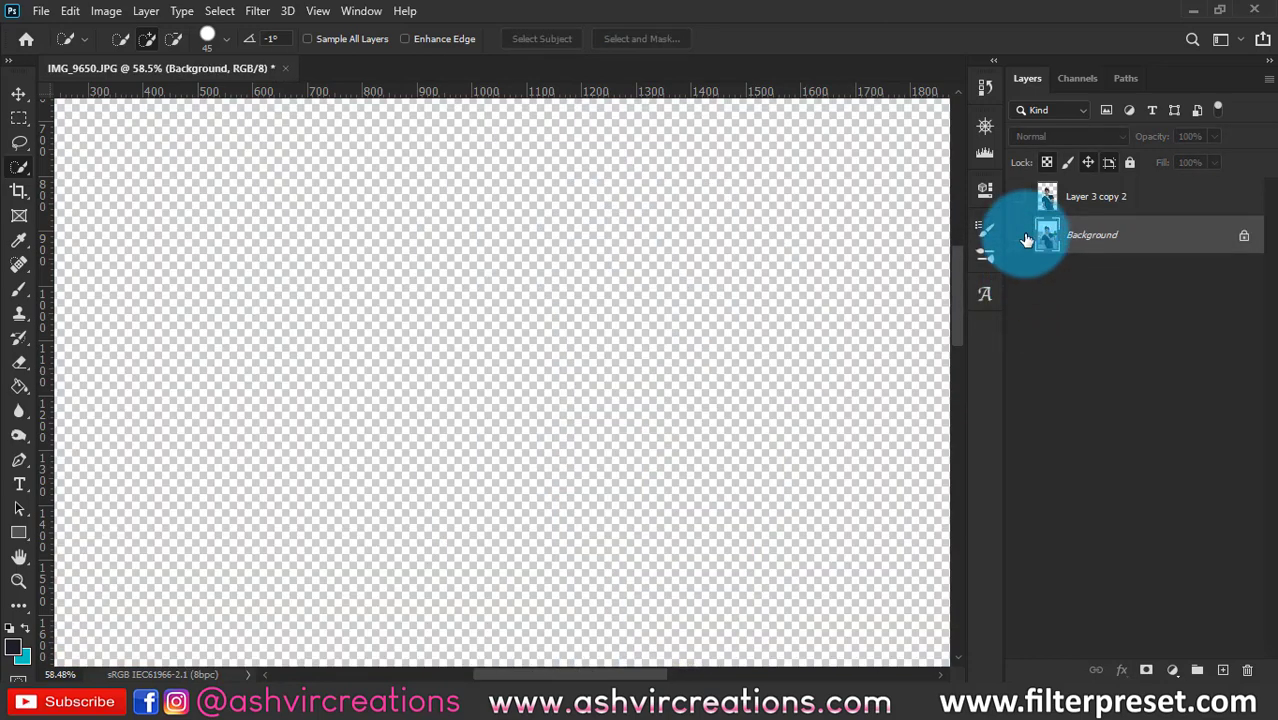
Make Layer 3 copy 2 and the Background visible, and convert the Background into a regular unlocked layer.
left_click(1020, 197)
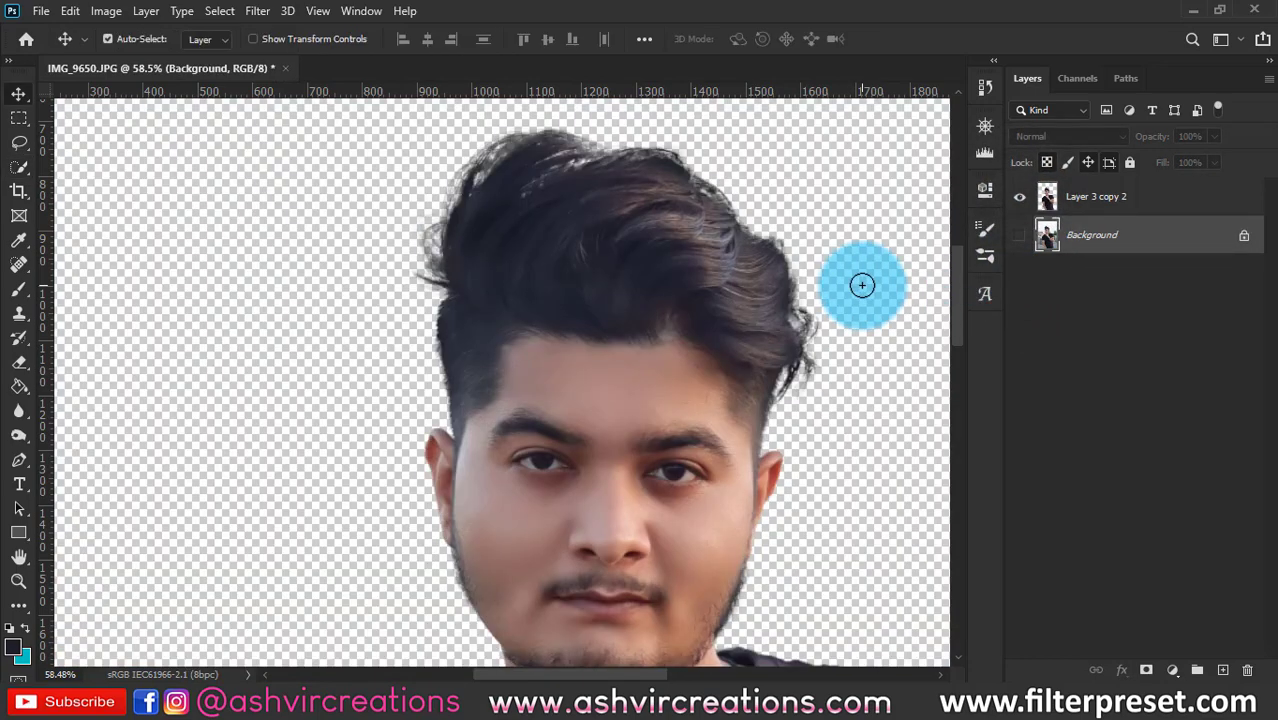
scroll(868, 292, "down", 2)
left_click(1019, 235)
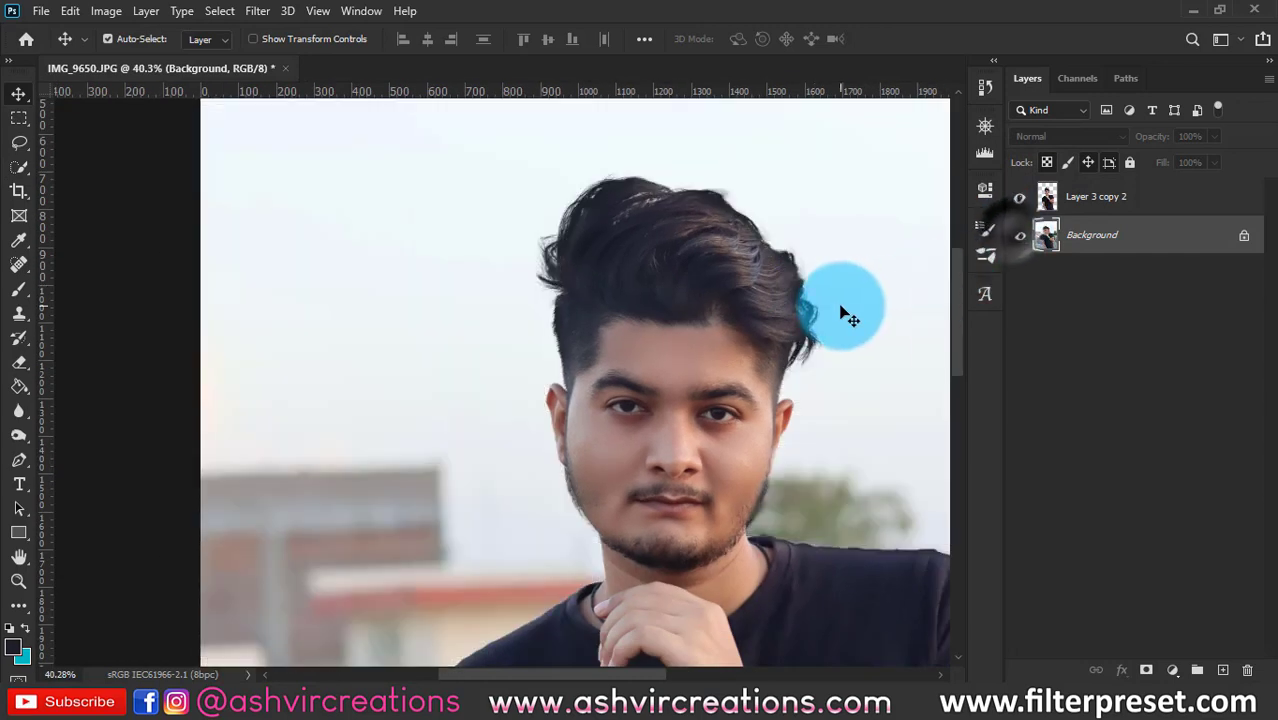
scroll(847, 314, "down", 3)
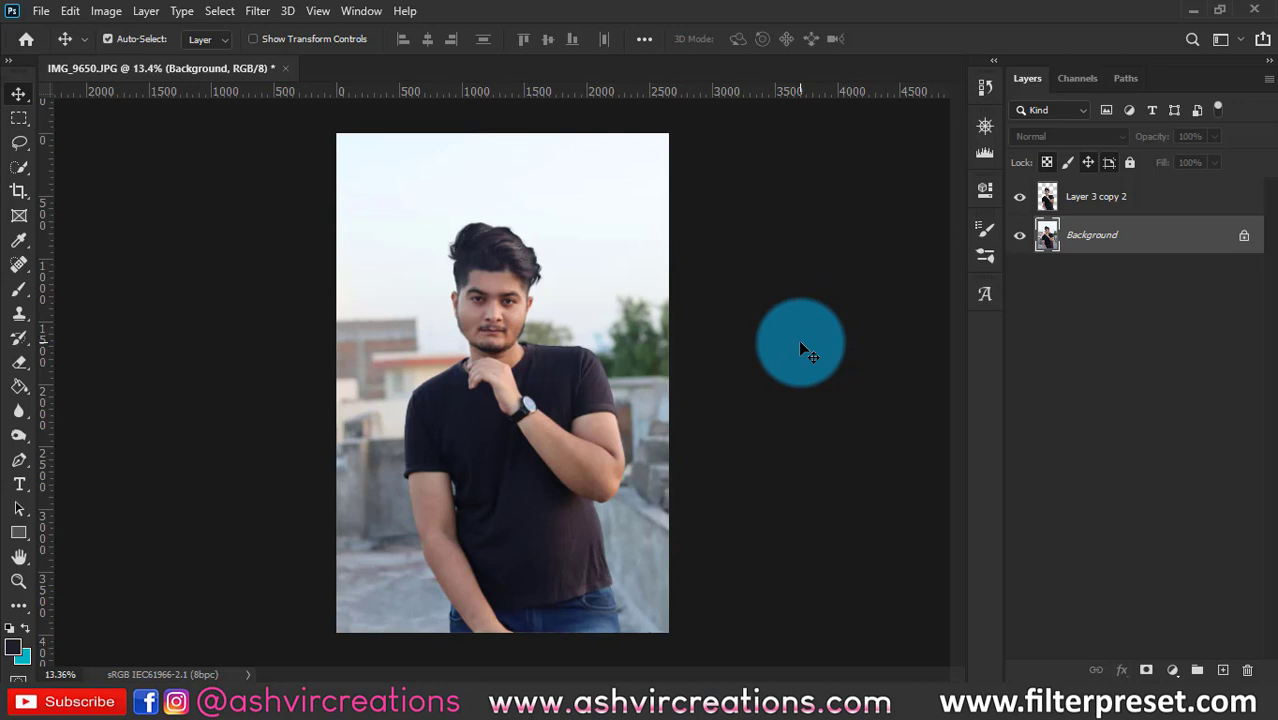
double_click(1100, 236)
left_click(800, 202)
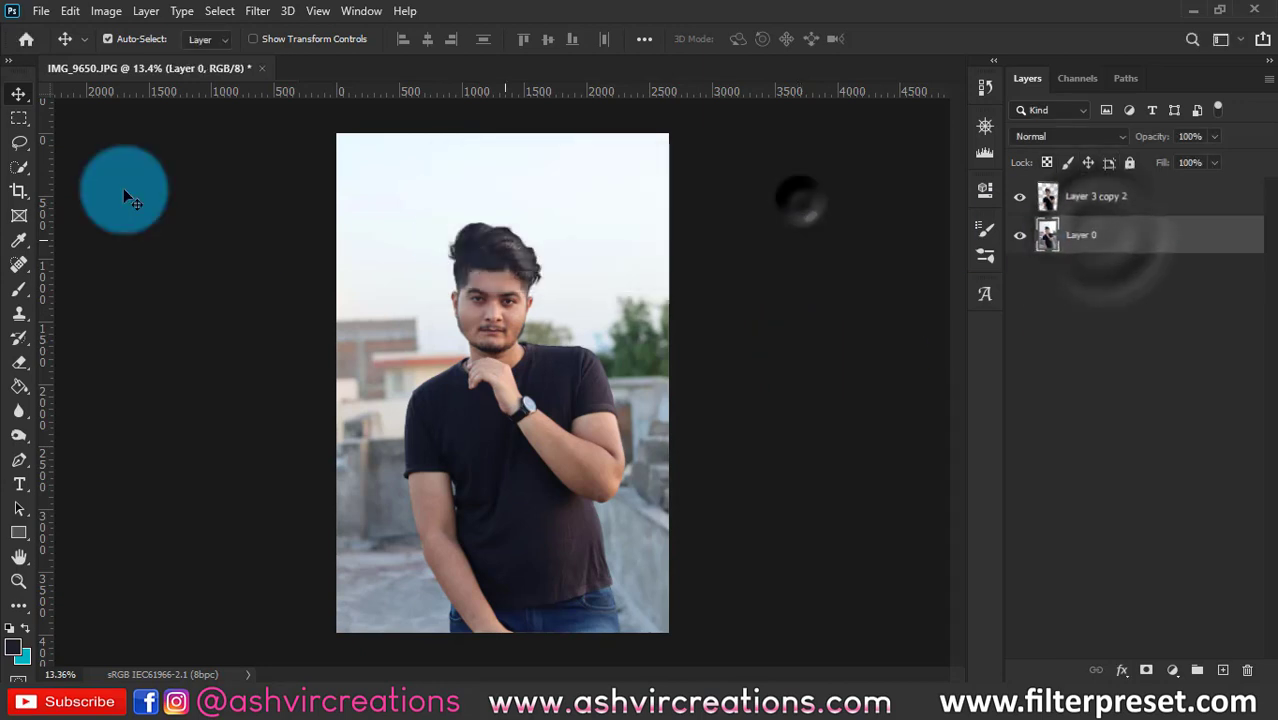
Crop the canvas to a 4:5 (8:10) ratio, keeping the photo's full height and adding equal empty strips at both sides.
left_click(24, 184)
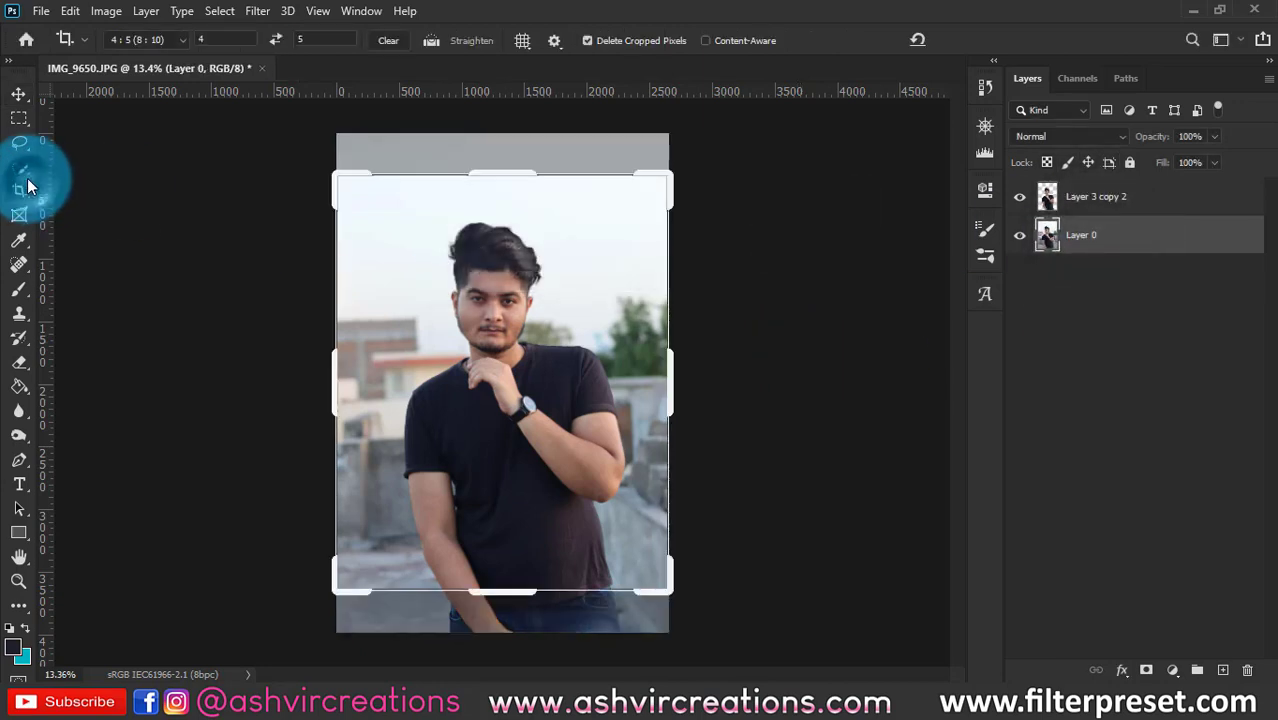
left_click(150, 40)
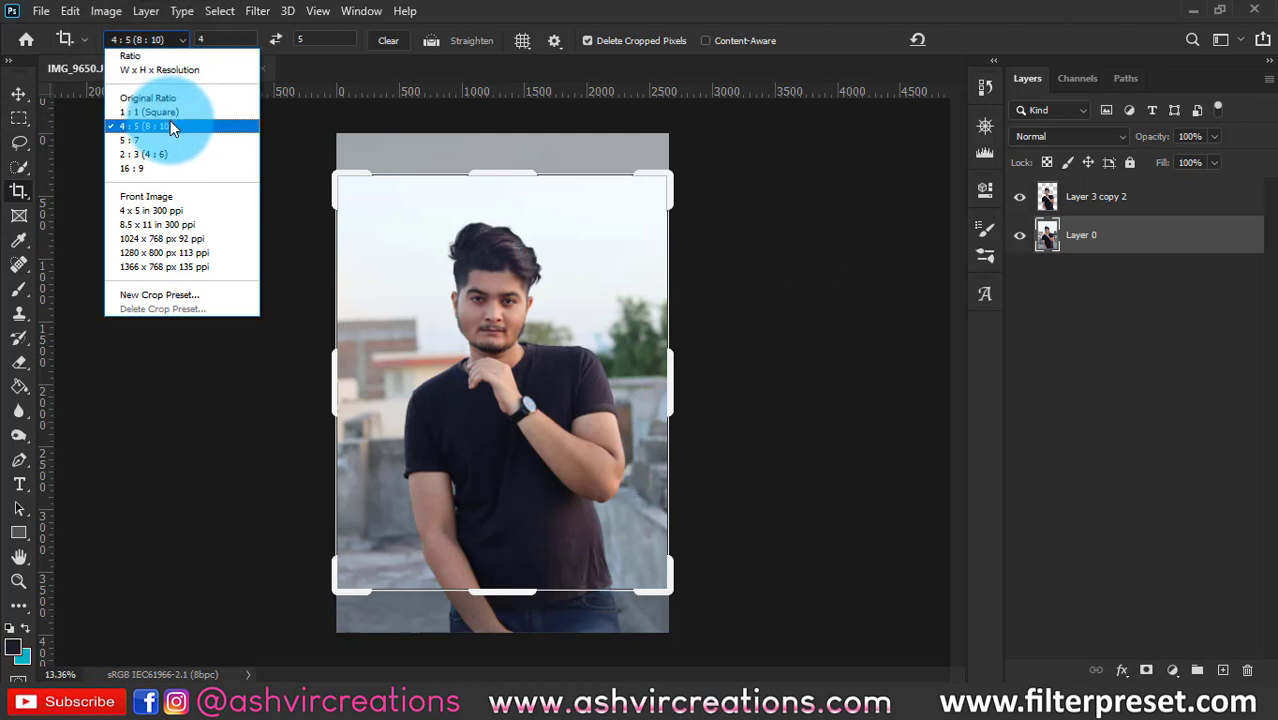
left_click(170, 126)
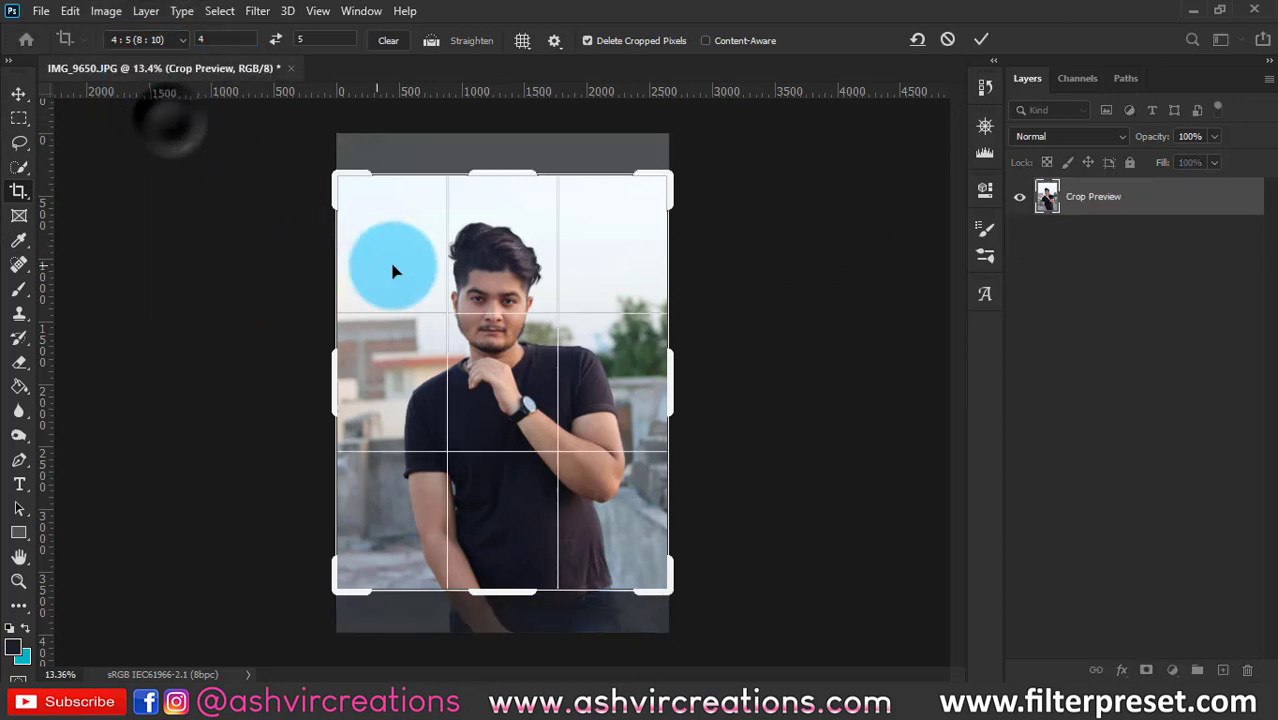
left_click_drag(482, 325, 559, 277)
scroll(559, 277, "down", 2)
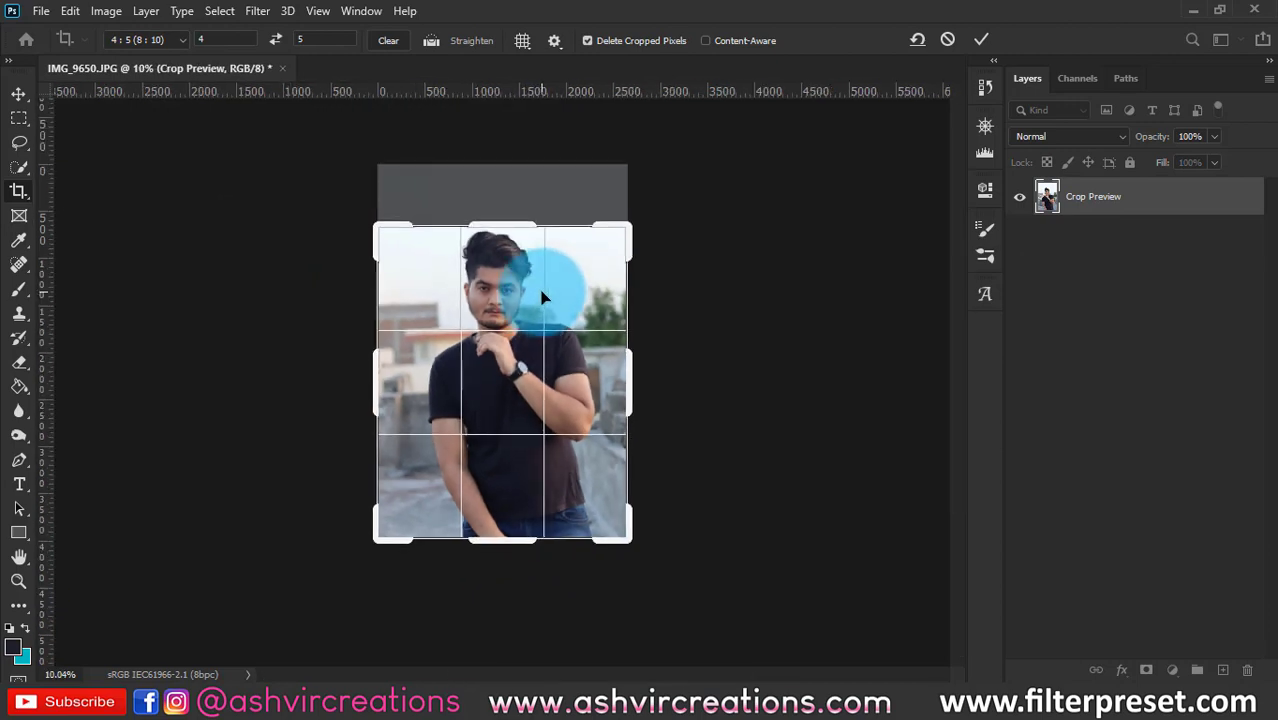
left_click_drag(381, 222, 348, 200)
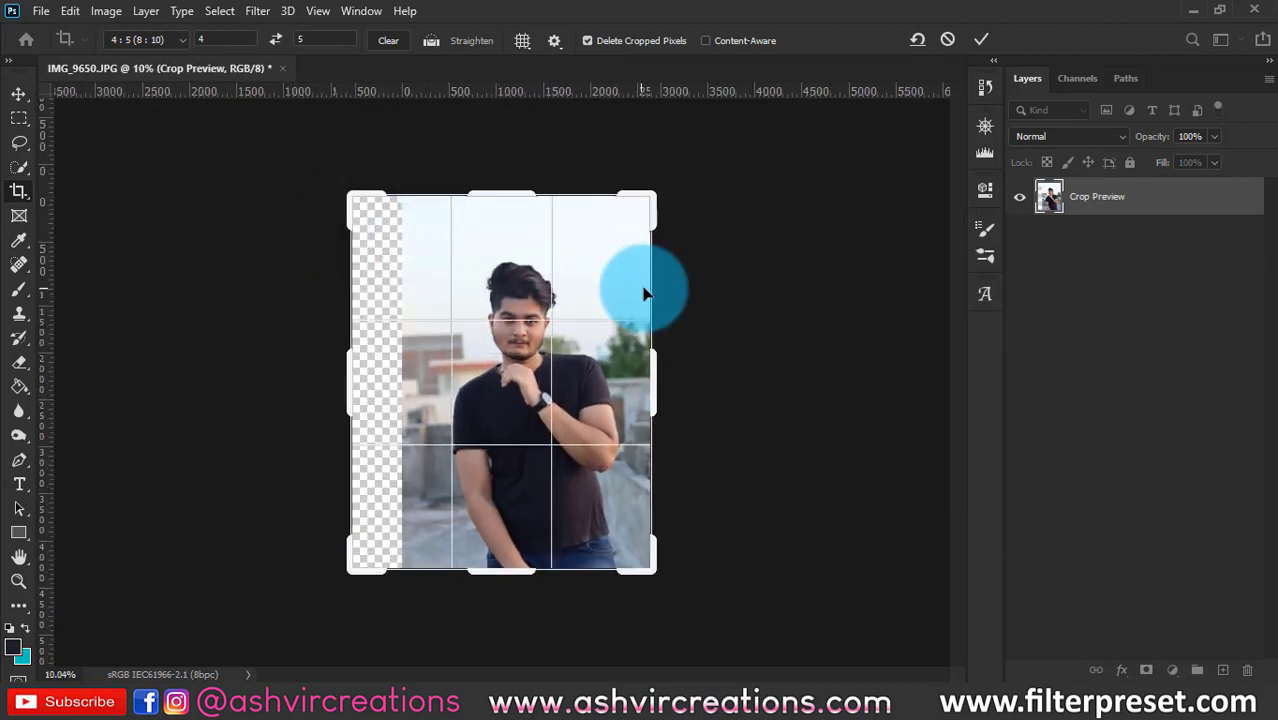
left_click_drag(653, 286, 566, 360)
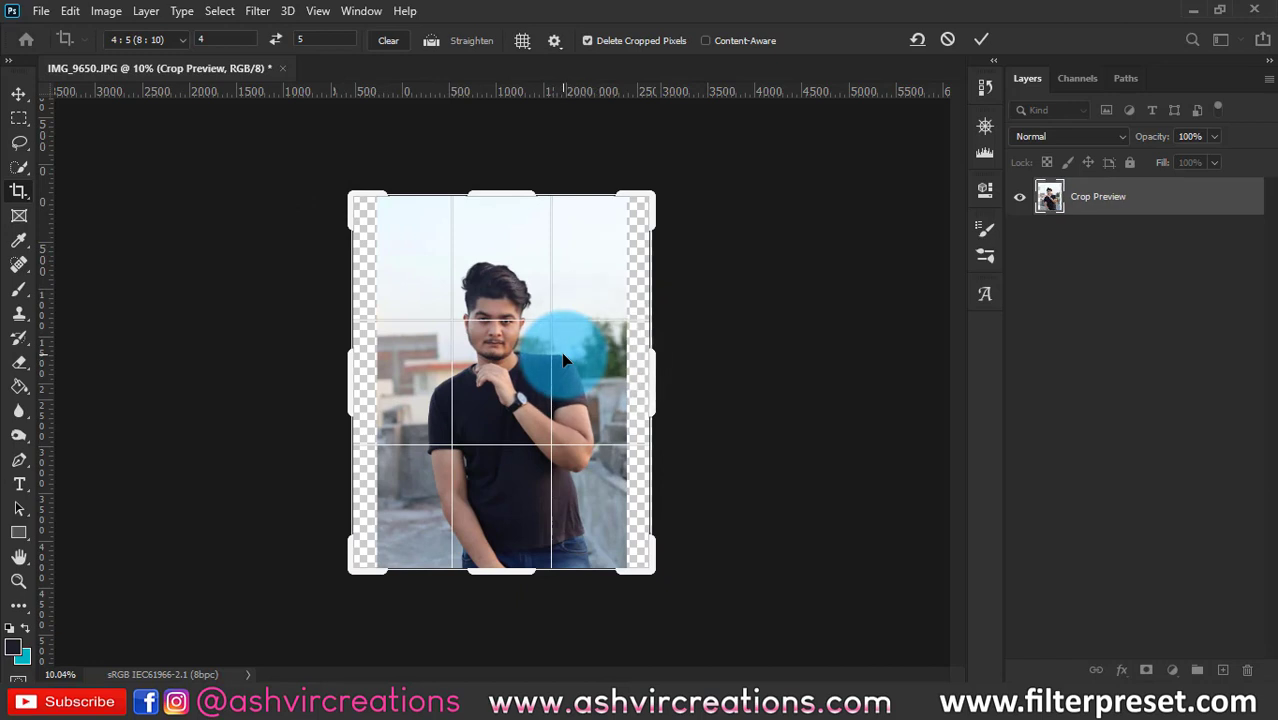
scroll(563, 360, "up", 2)
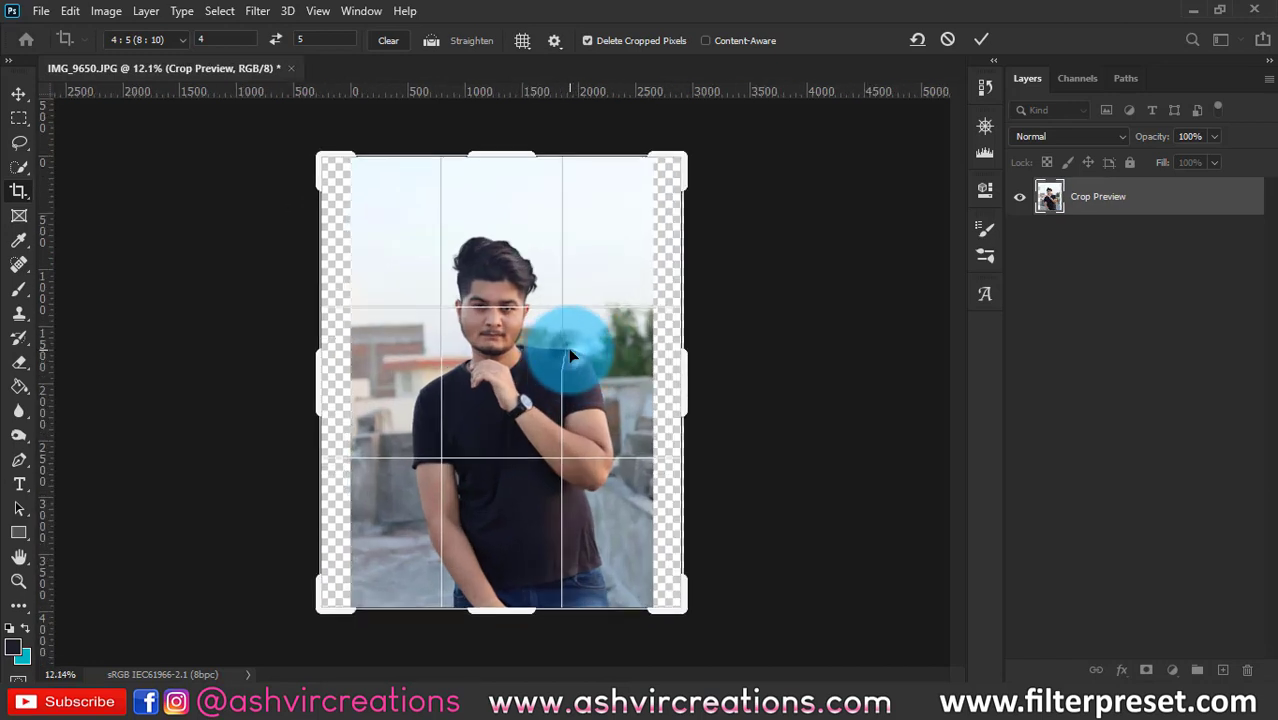
key("v")
key("ctrl+0")
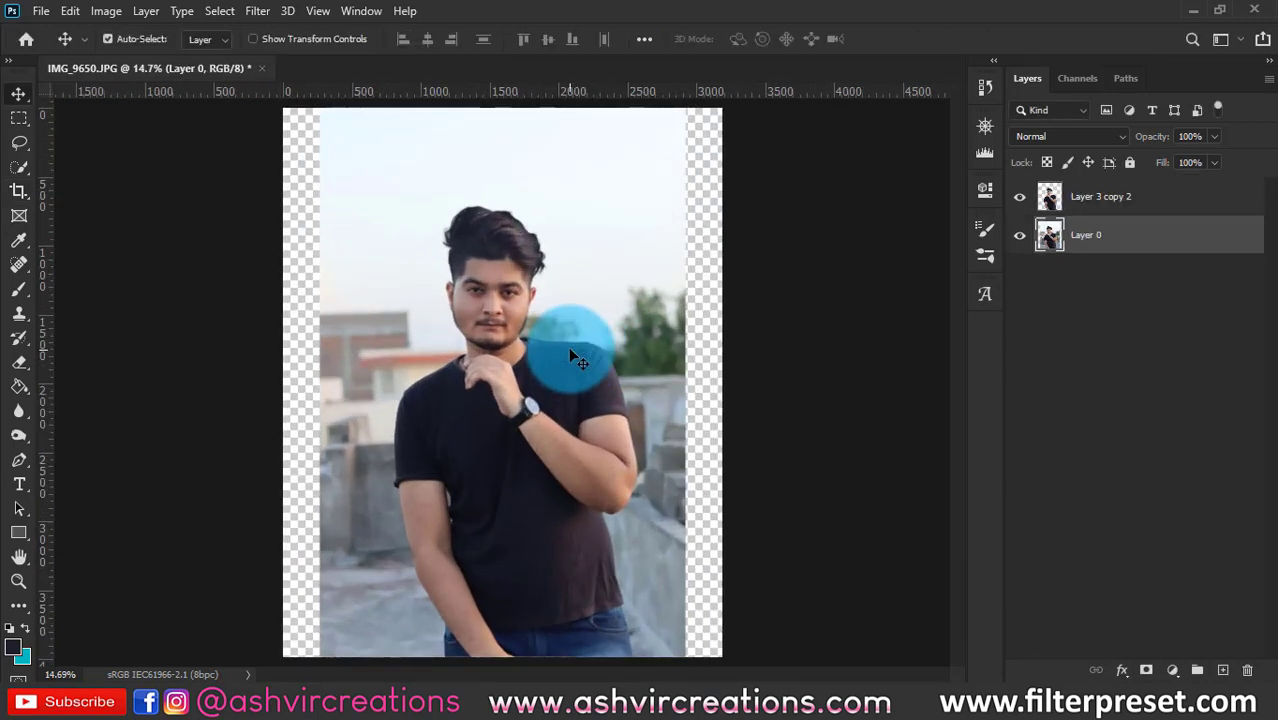
Open bg17.jpg from the Desktop and bring its image into the IMG_9650.JPG document, between the man's cutout and Layer 0.
left_click(45, 10)
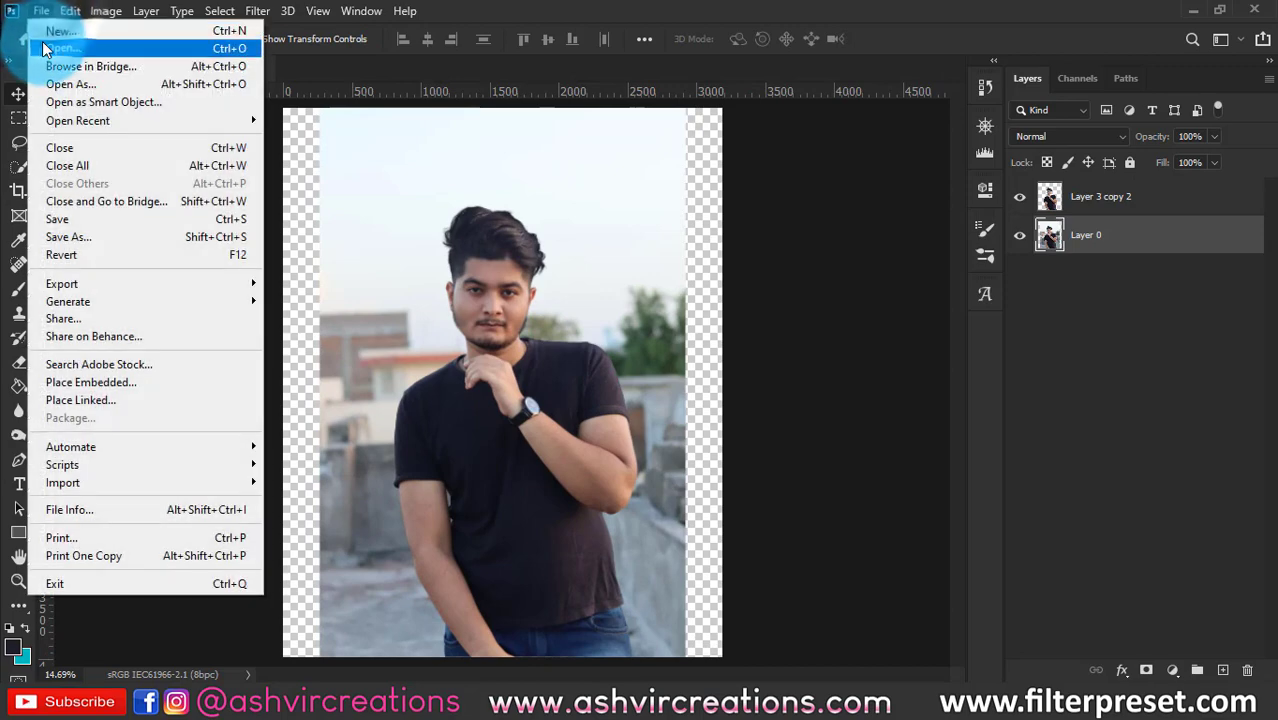
left_click(42, 45)
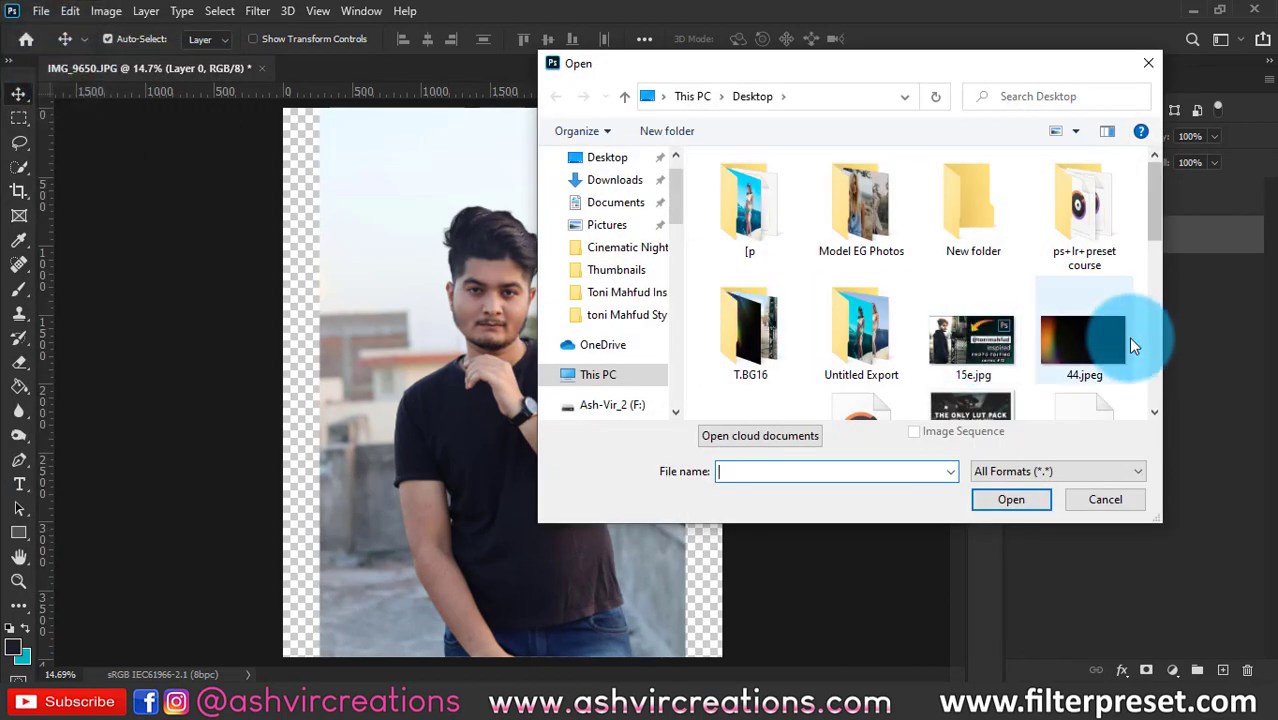
left_click(1130, 342)
scroll(1128, 336, "down", 3)
scroll(864, 306, "down", 3)
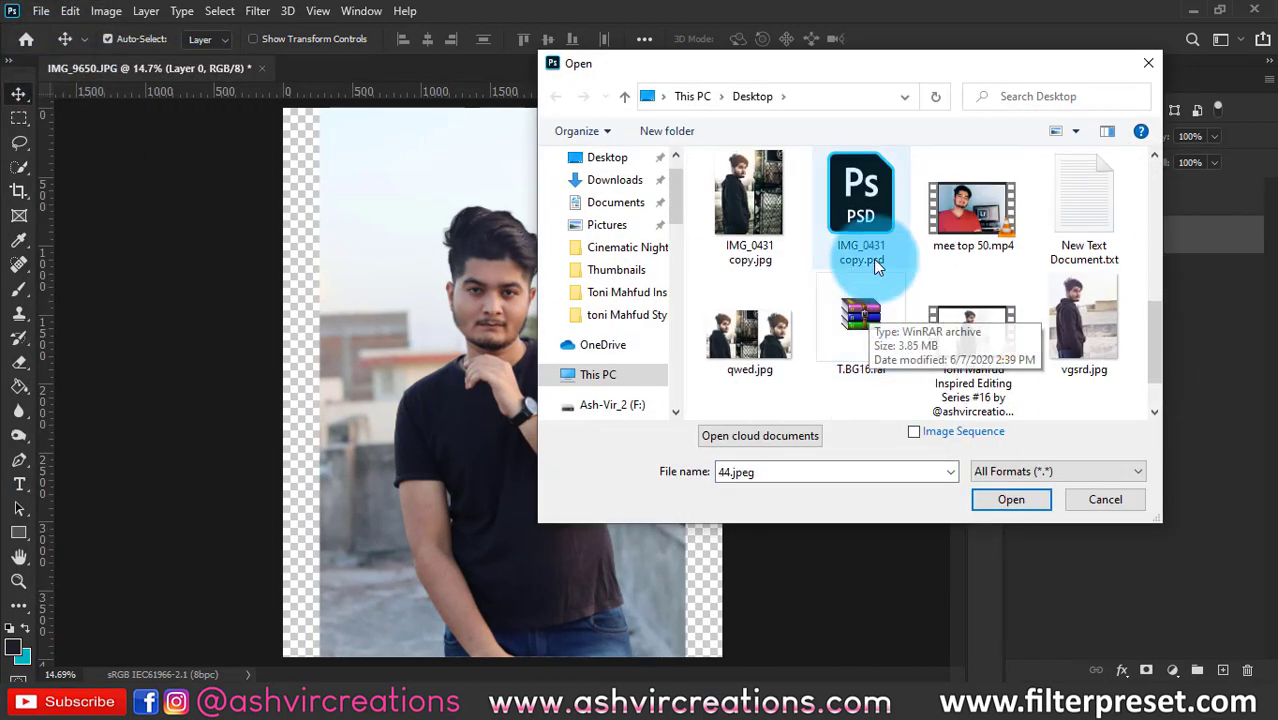
scroll(876, 265, "up", 3)
double_click(871, 210)
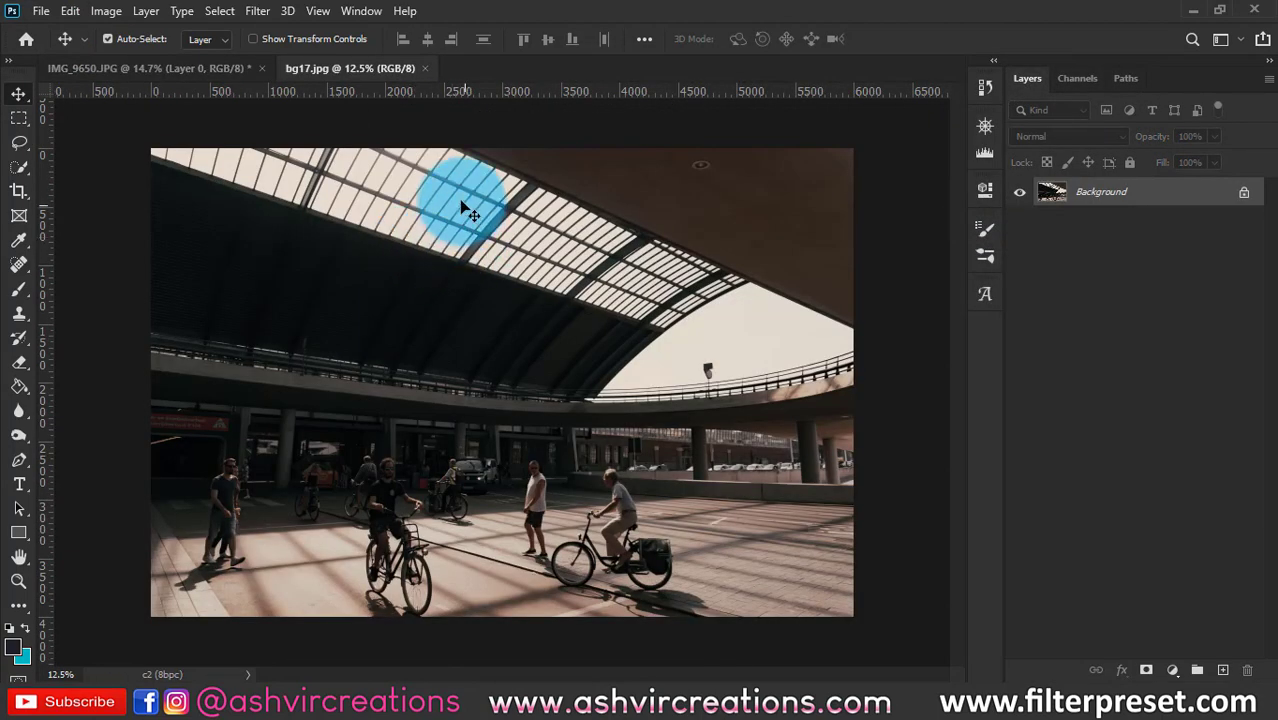
left_click_drag(450, 212, 518, 253)
Free-transform the station background on Layer 1, flipping it horizontally and moving it to align with the canvas edges.
left_click(70, 12)
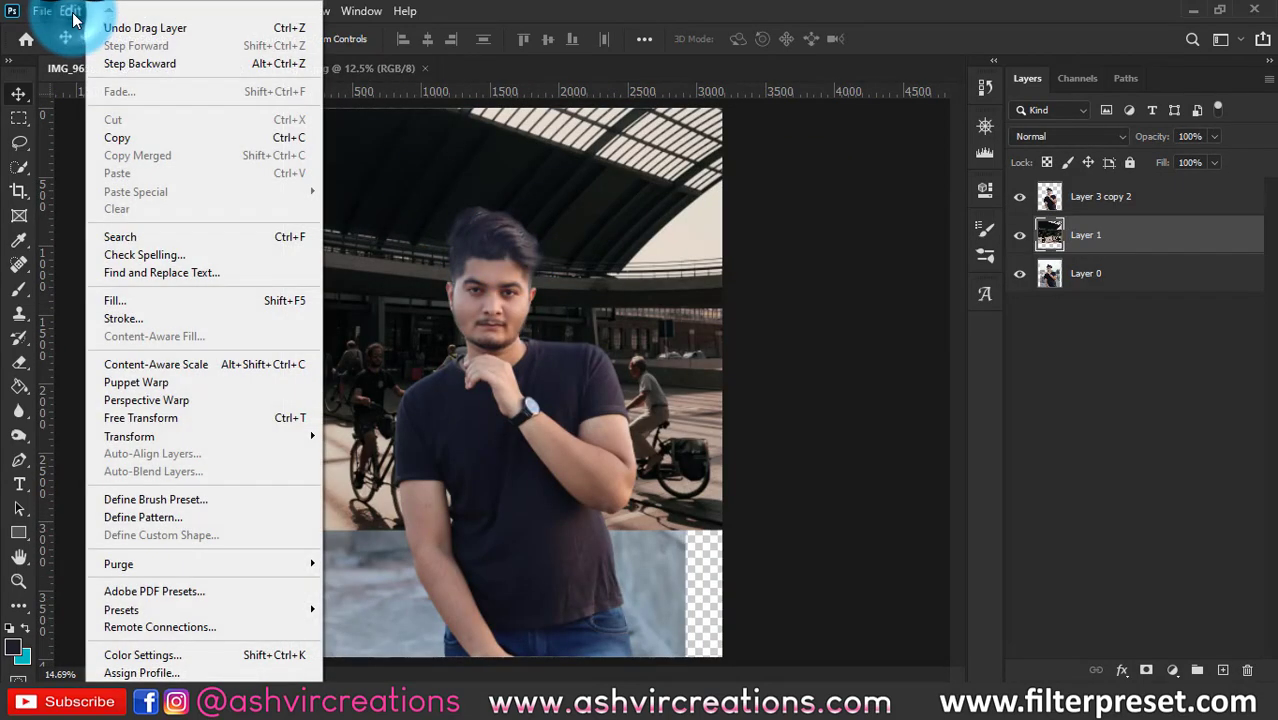
left_click(170, 418)
left_click_drag(528, 414, 395, 475)
right_click(481, 468)
left_click(495, 441)
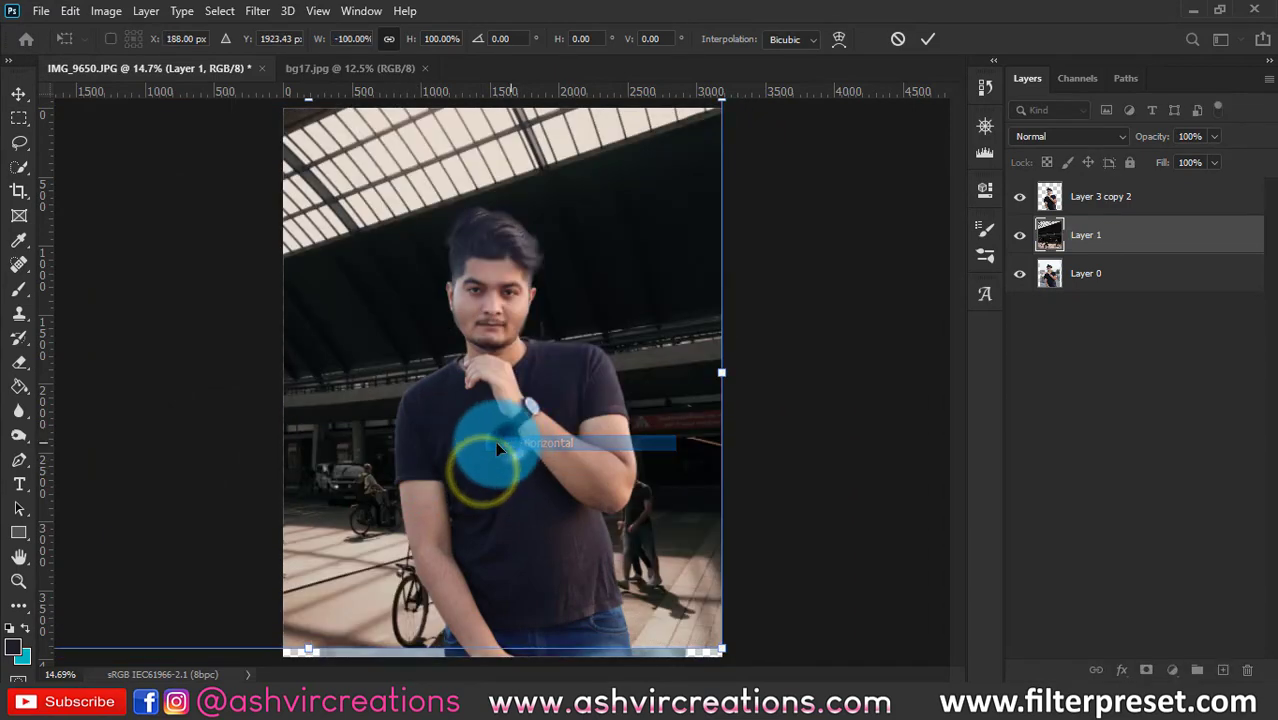
left_click_drag(495, 441, 604, 432)
key("ctrl+0")
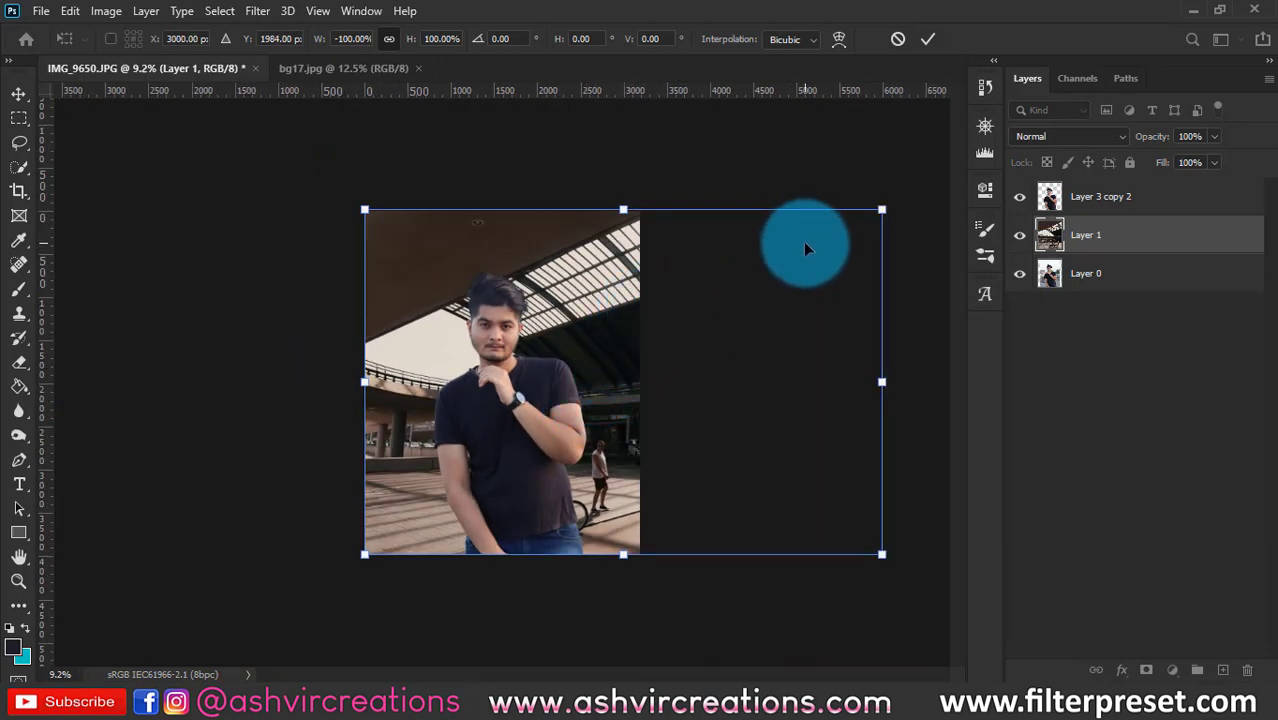
Scale the flipped background up proportionally to about 124%, keeping the canvas fully covered, and apply the transform.
left_click_drag(881, 210, 867, 138)
left_click_drag(704, 343, 674, 347)
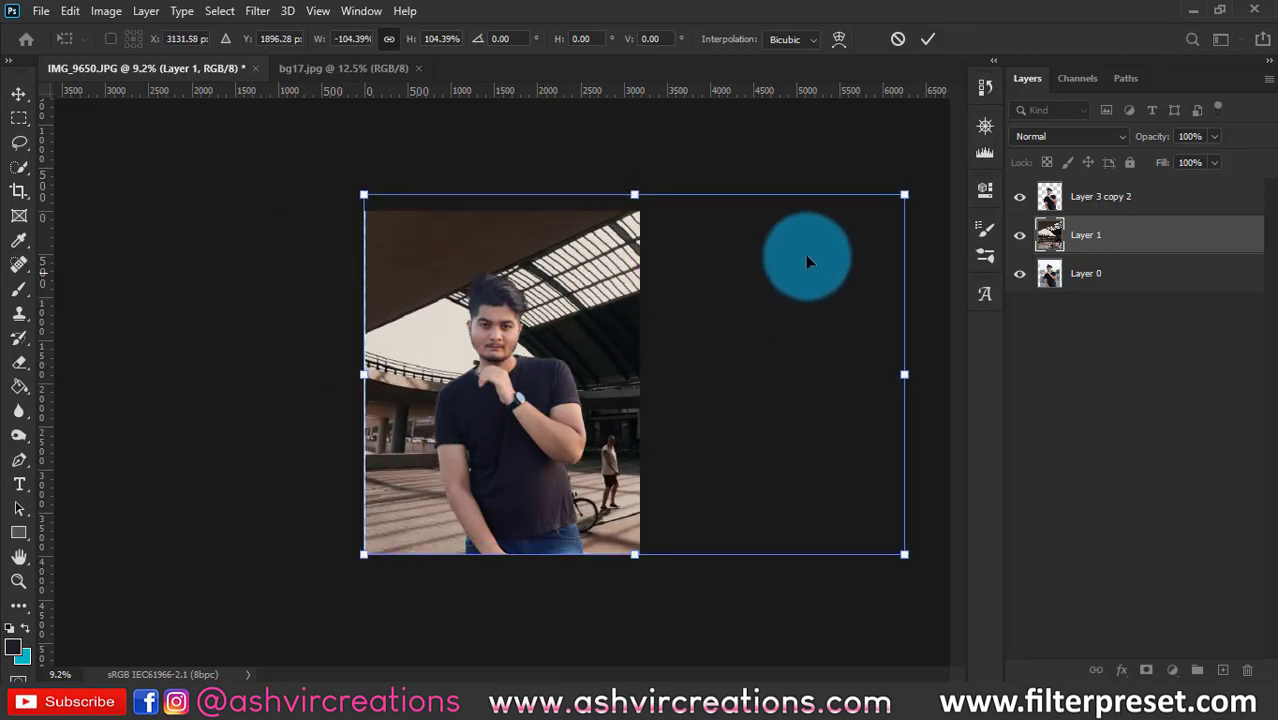
left_click_drag(904, 194, 1016, 146)
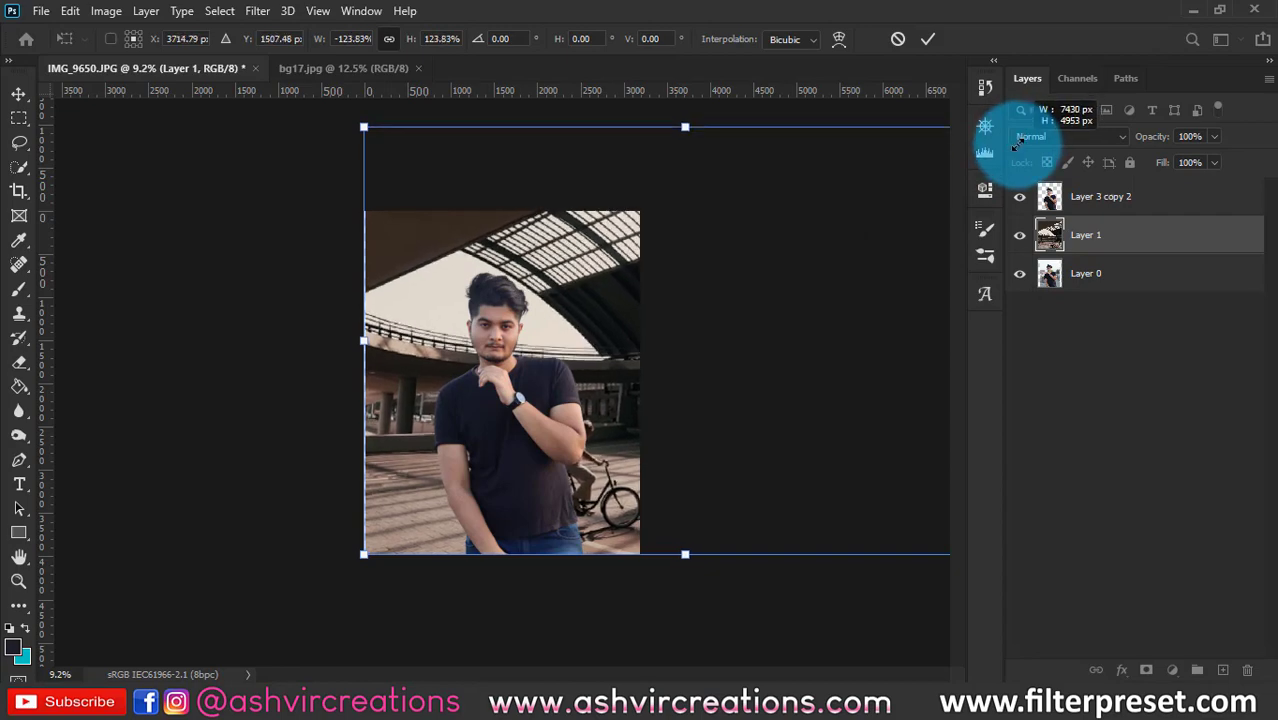
scroll(604, 336, "up", 4)
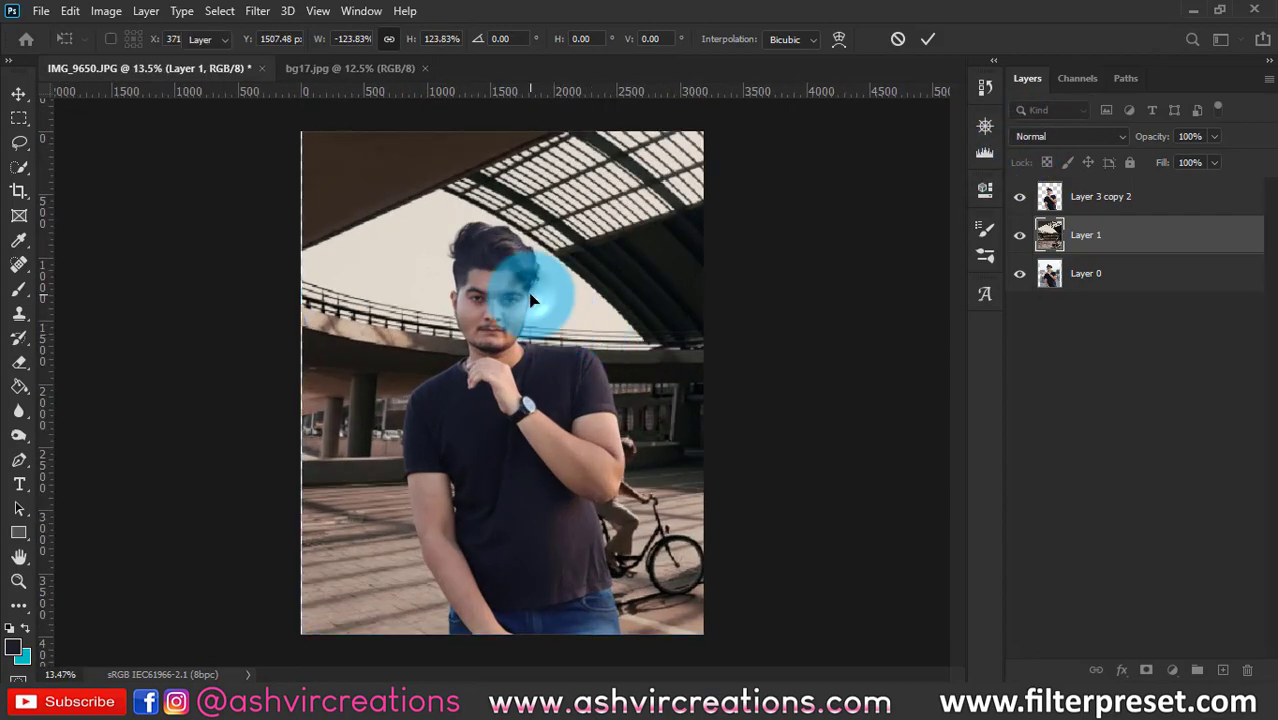
key("Return")
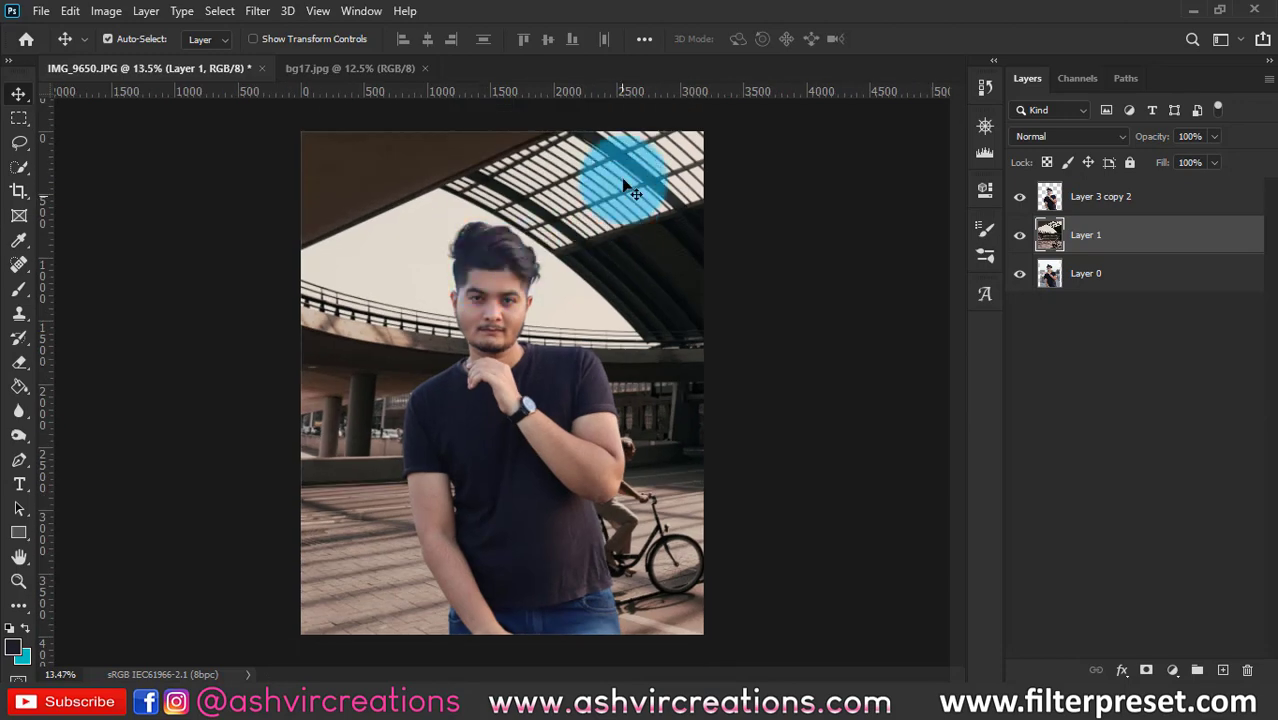
Duplicate Layer 1, place the copy above the man's cutout in the layer order, and shift it so its roof fills the canvas.
right_click(1095, 244)
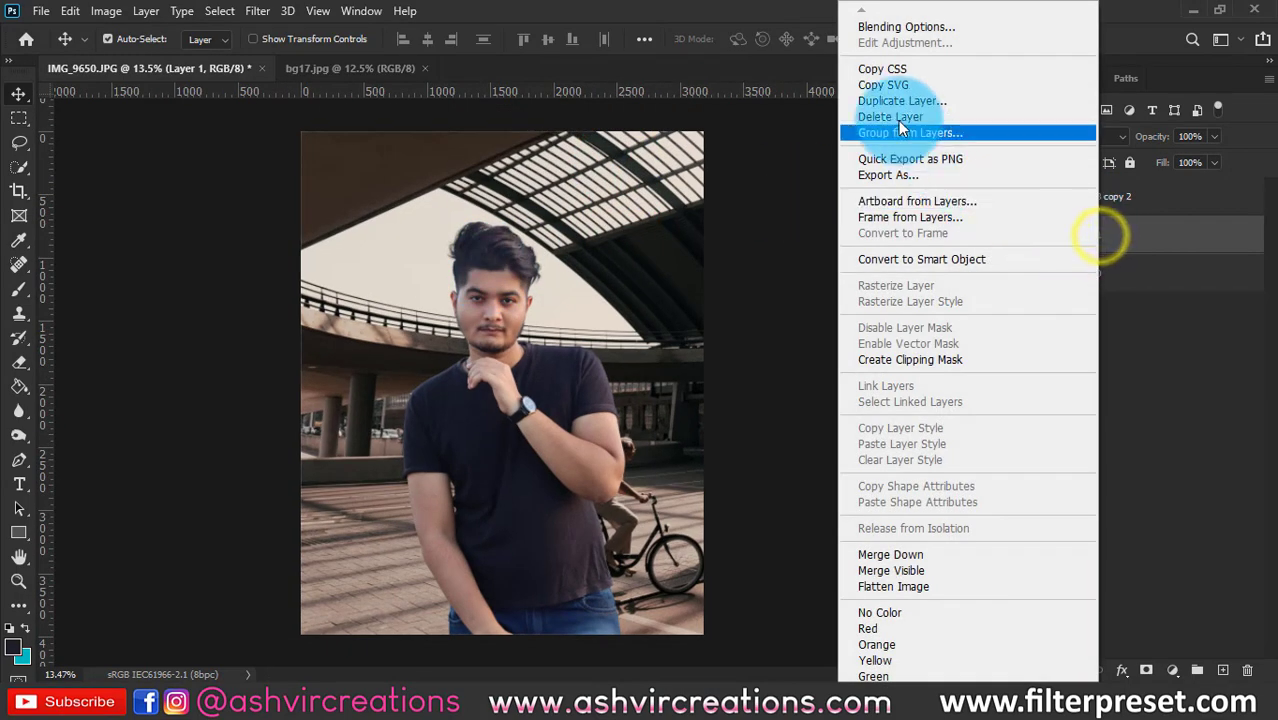
left_click(893, 102)
left_click(757, 177)
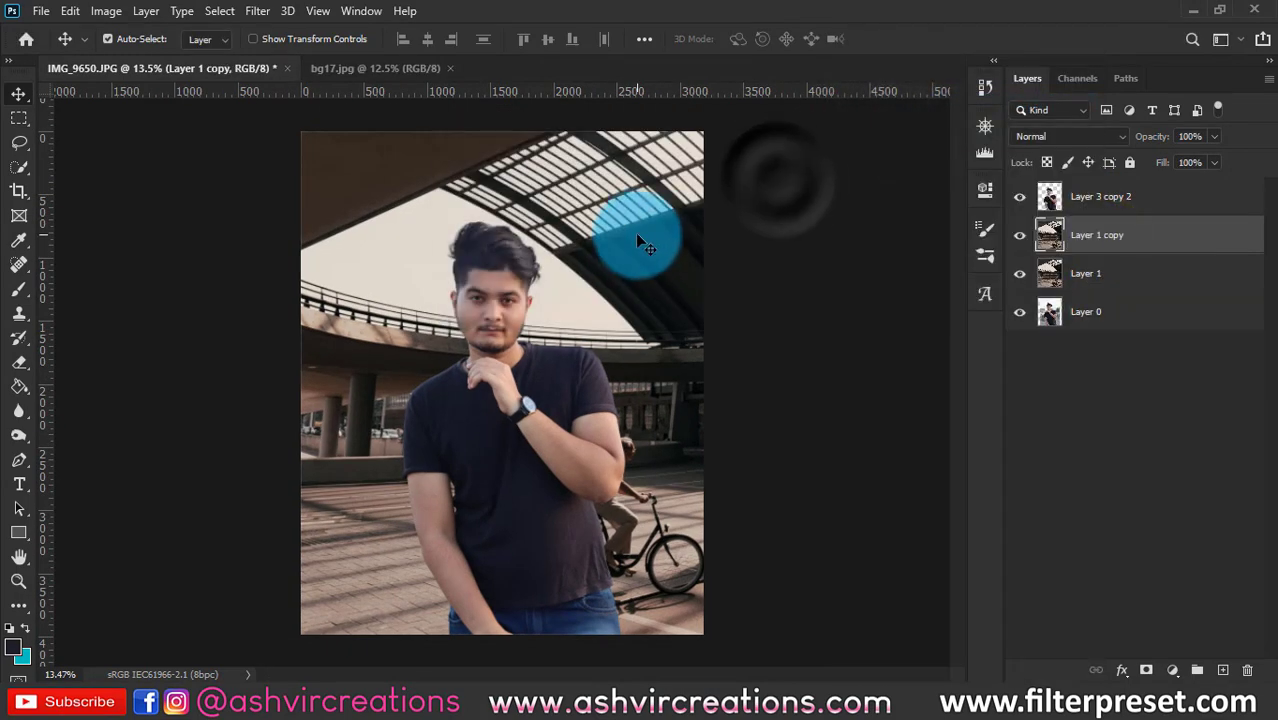
left_click_drag(635, 232, 458, 343)
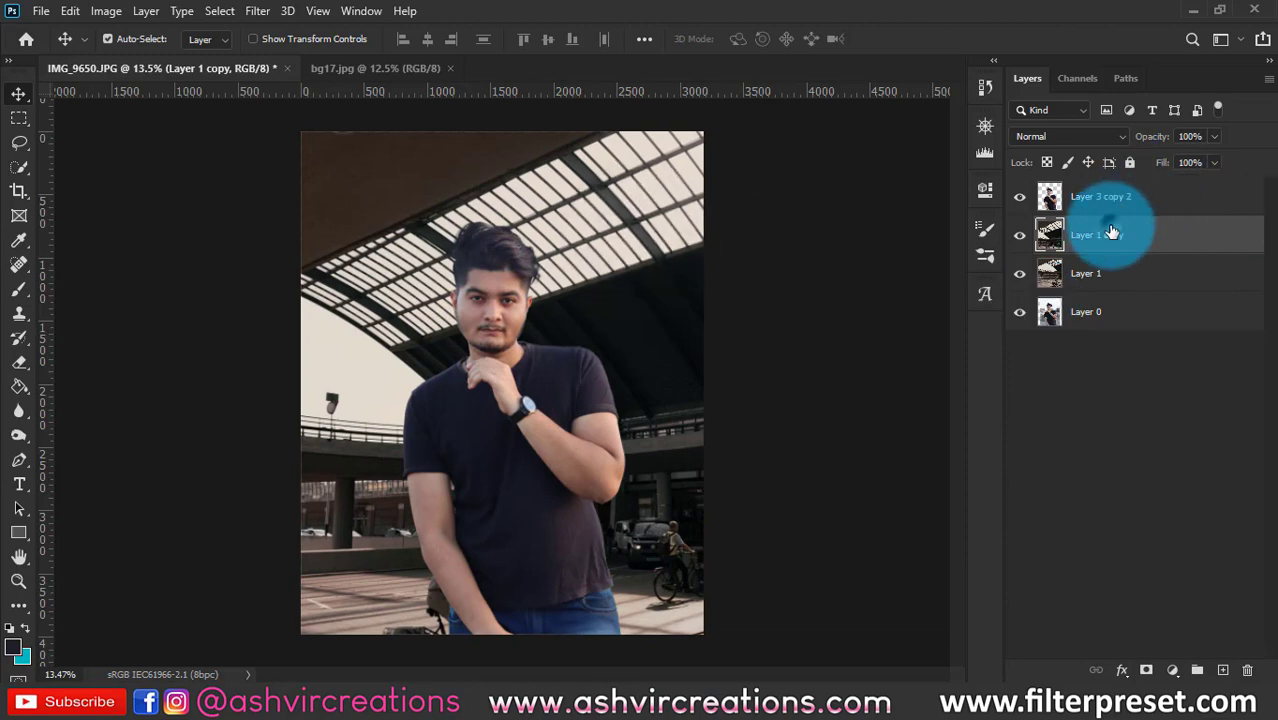
left_click_drag(1111, 233, 1115, 190)
left_click_drag(651, 259, 706, 350)
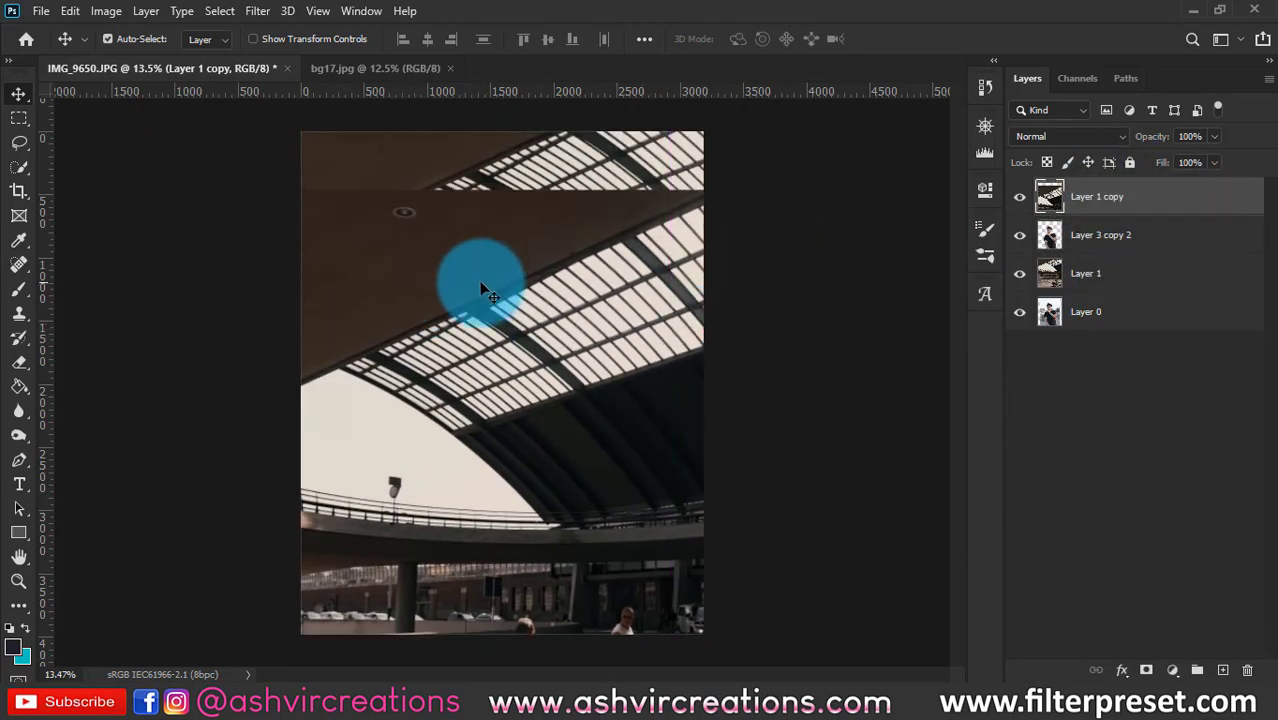
Select the ceiling and arched roof on Layer 1 copy with the Quick Selection tool, enlarging the brush to 700.
left_click(19, 166)
left_click_drag(432, 305, 490, 335)
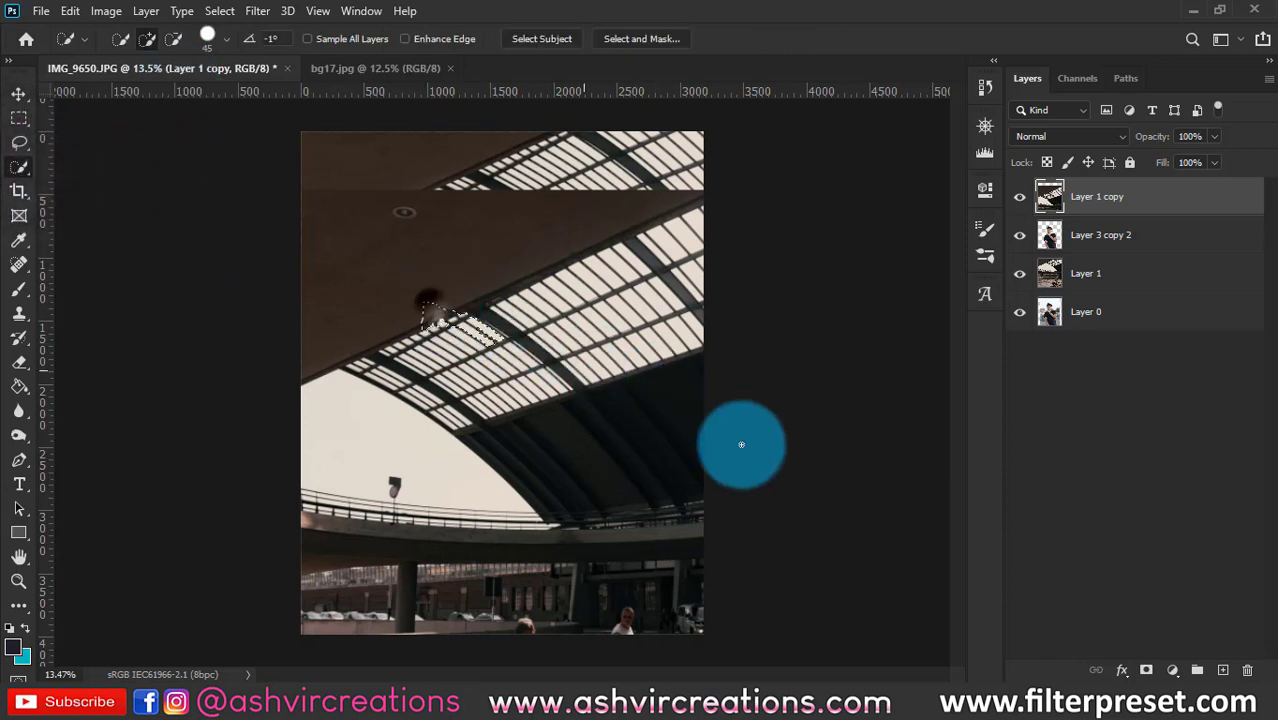
mouse_move(741, 444)
left_mouse_down()
mouse_move(448, 377)
mouse_move(516, 365)
mouse_move(456, 348)
left_mouse_up()
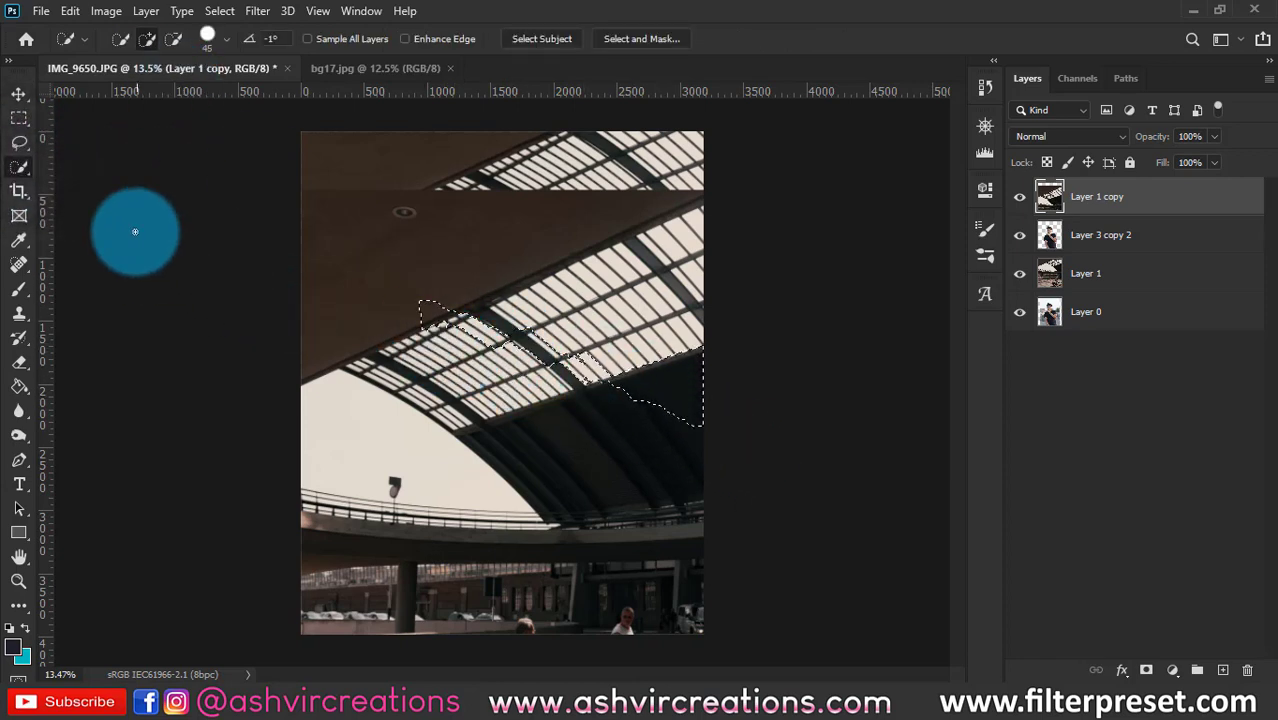
key("bracketright")
key("bracketright")
key("bracketright")
key("bracketright")
key("bracketright")
key("bracketright")
key("bracketright")
key("bracketright")
key("bracketright")
key("bracketright")
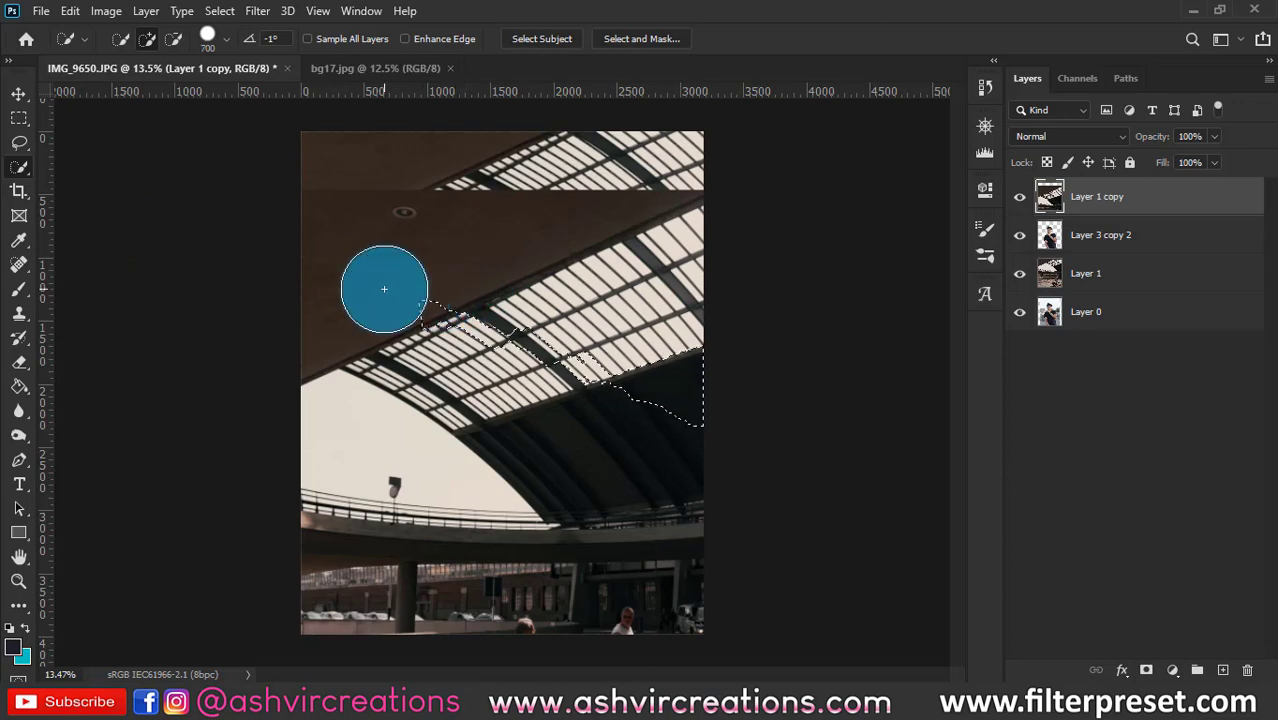
mouse_move(382, 286)
left_mouse_down()
mouse_move(559, 360)
mouse_move(439, 348)
mouse_move(559, 405)
left_mouse_up()
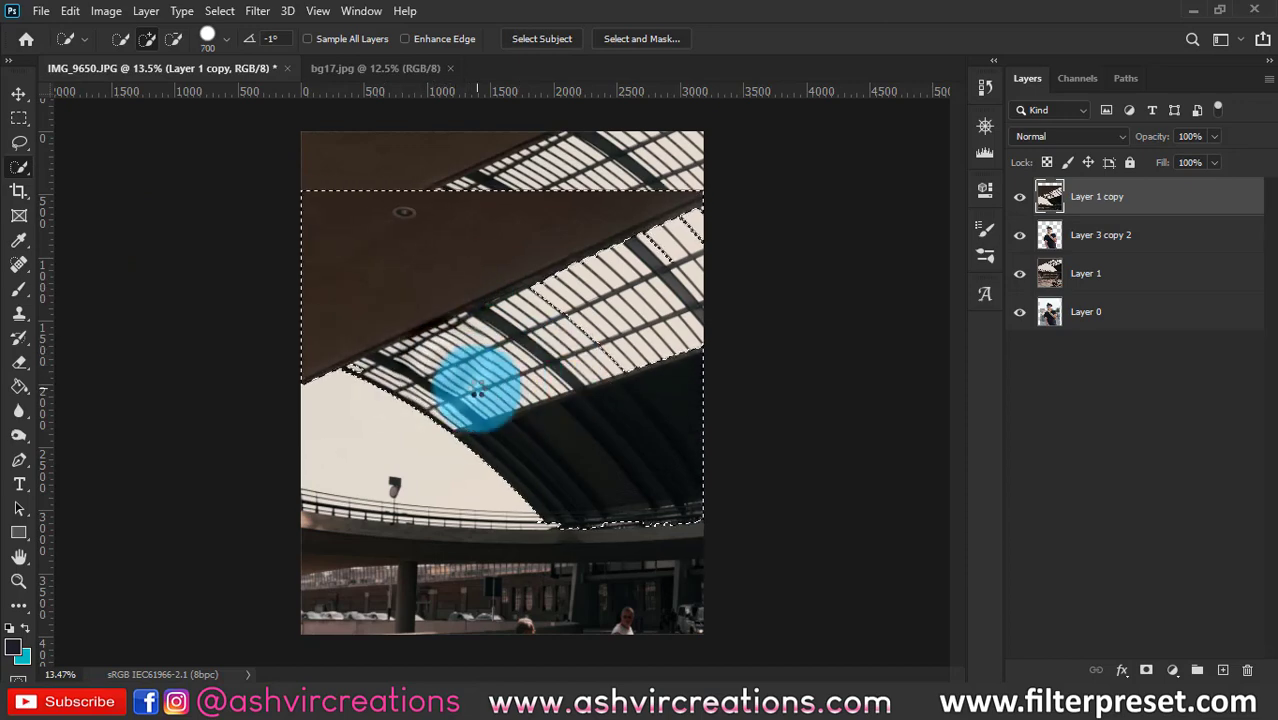
Copy the selected roof area to a new layer and hide Layer 1 copy.
scroll(520, 325, "down", 2)
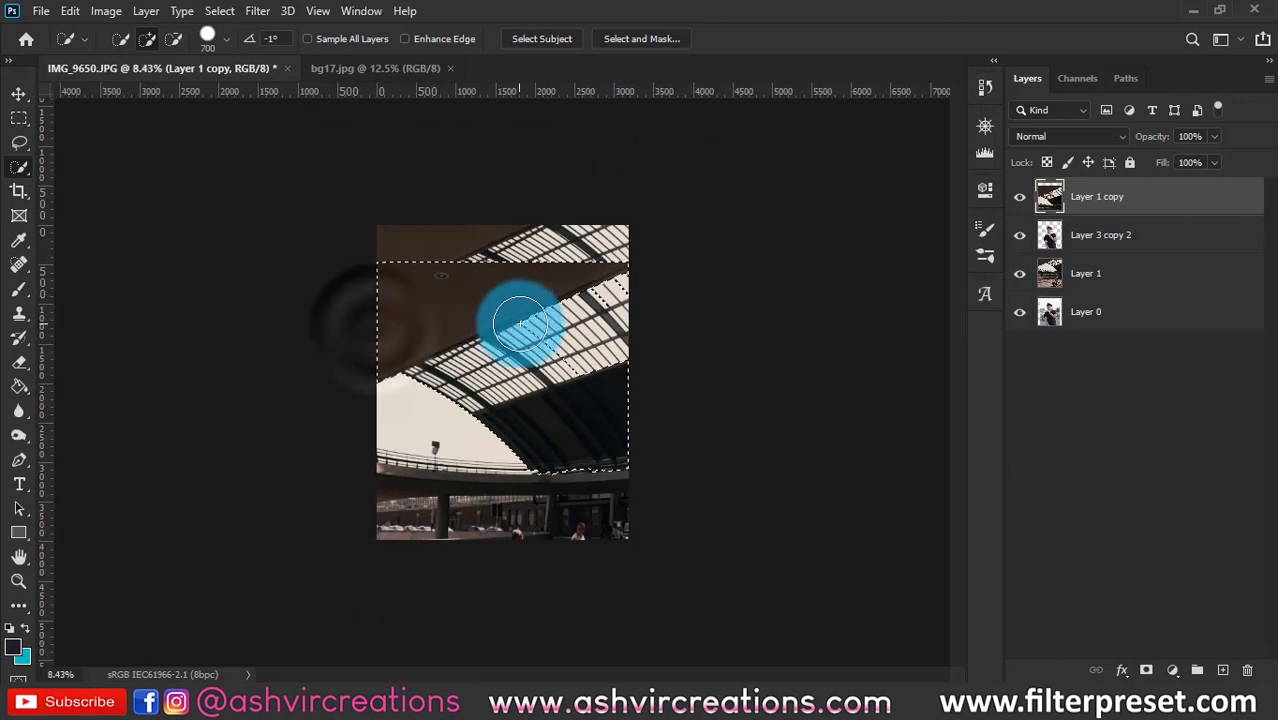
scroll(520, 325, "up", 2)
right_click(525, 331)
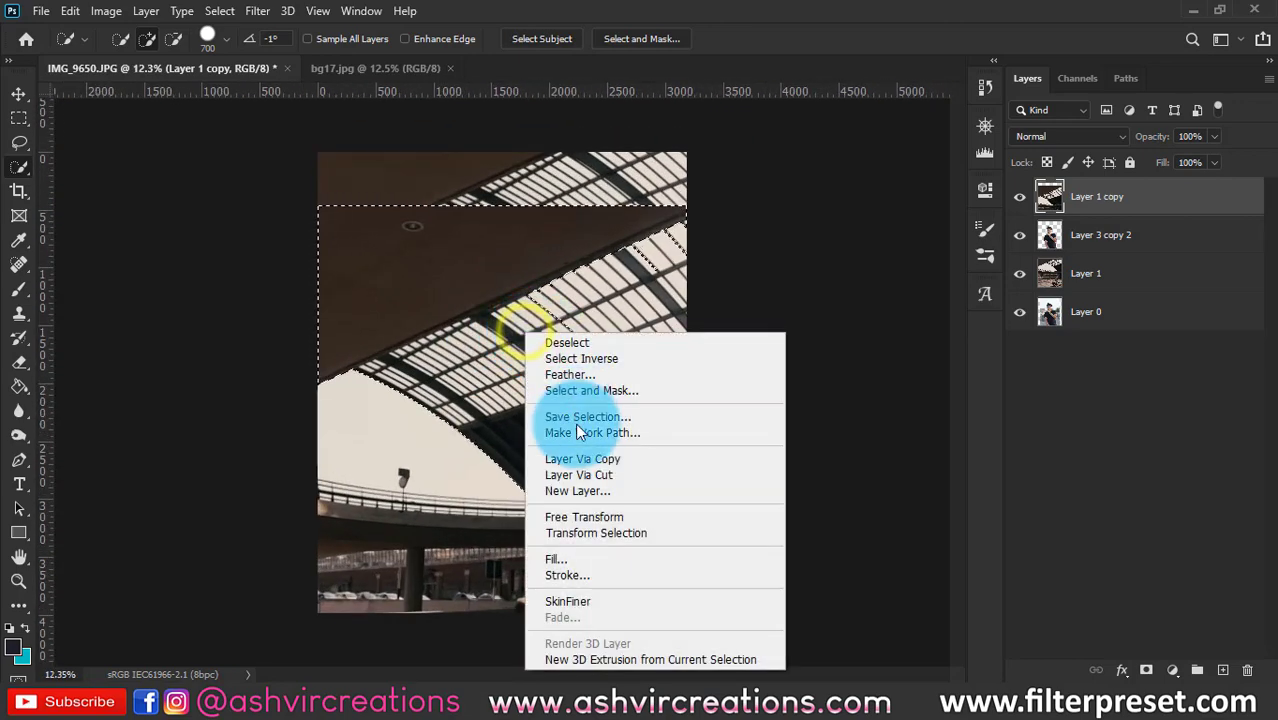
left_click(585, 461)
left_click(1018, 234)
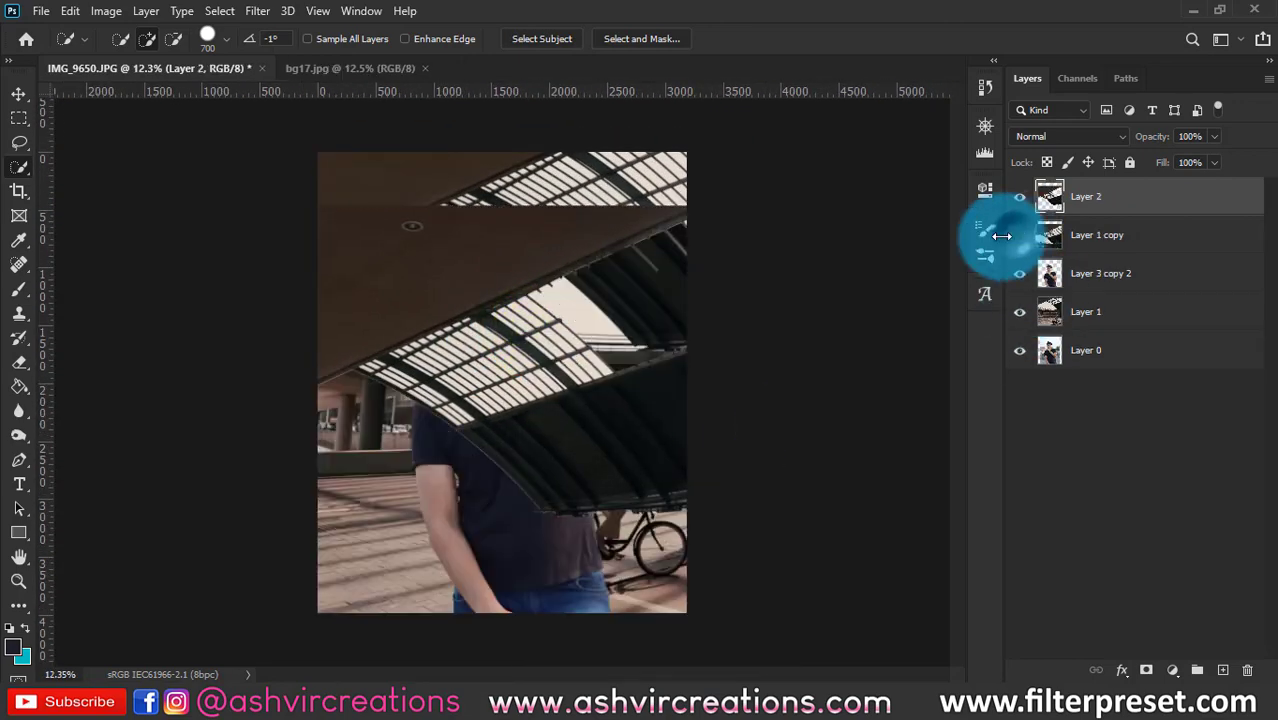
Rotate the roof piece on Layer 2 by about 151° and move it over the lower part of the photo.
scroll(622, 281, "down", 1)
key("v")
left_click_drag(442, 263, 455, 295)
key("ctrl+t")
left_click_drag(730, 240, 435, 540)
left_click_drag(556, 392, 529, 425)
double_click(564, 428)
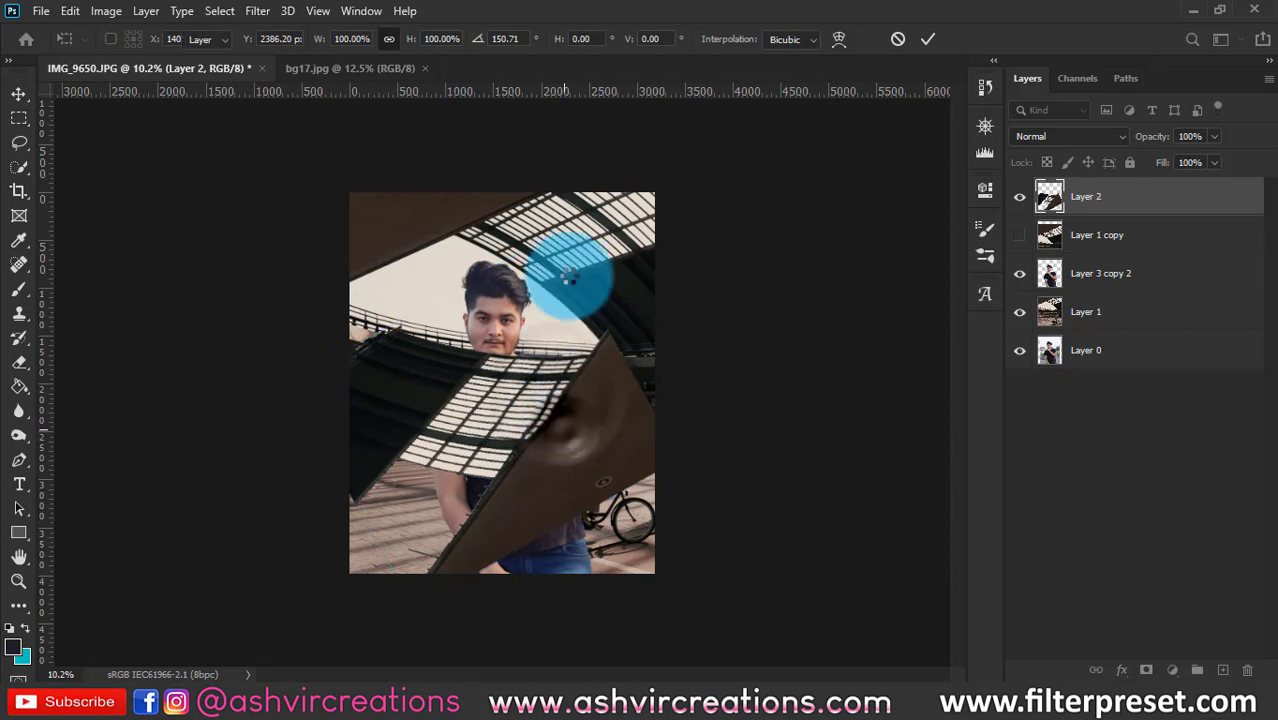
Apply a Gaussian Blur with a radius of 44.3 pixels to the roof piece on Layer 2.
left_click(258, 14)
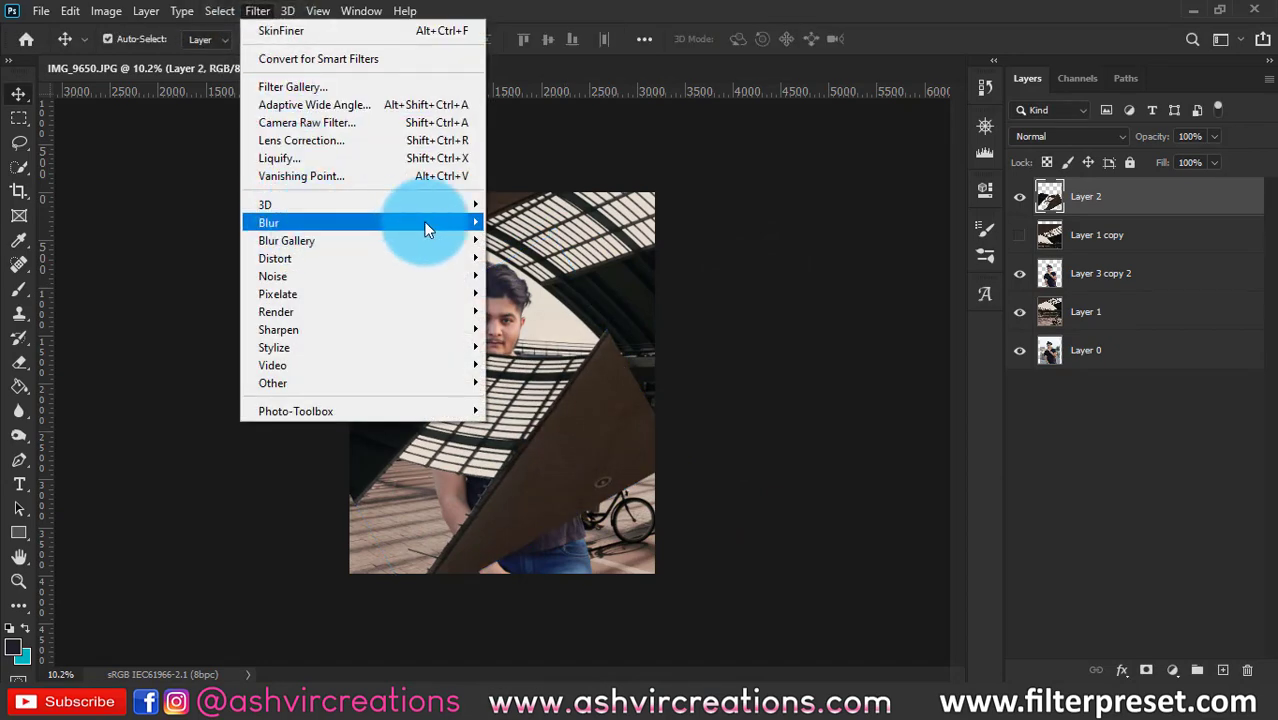
mouse_move(425, 223)
left_click(537, 292)
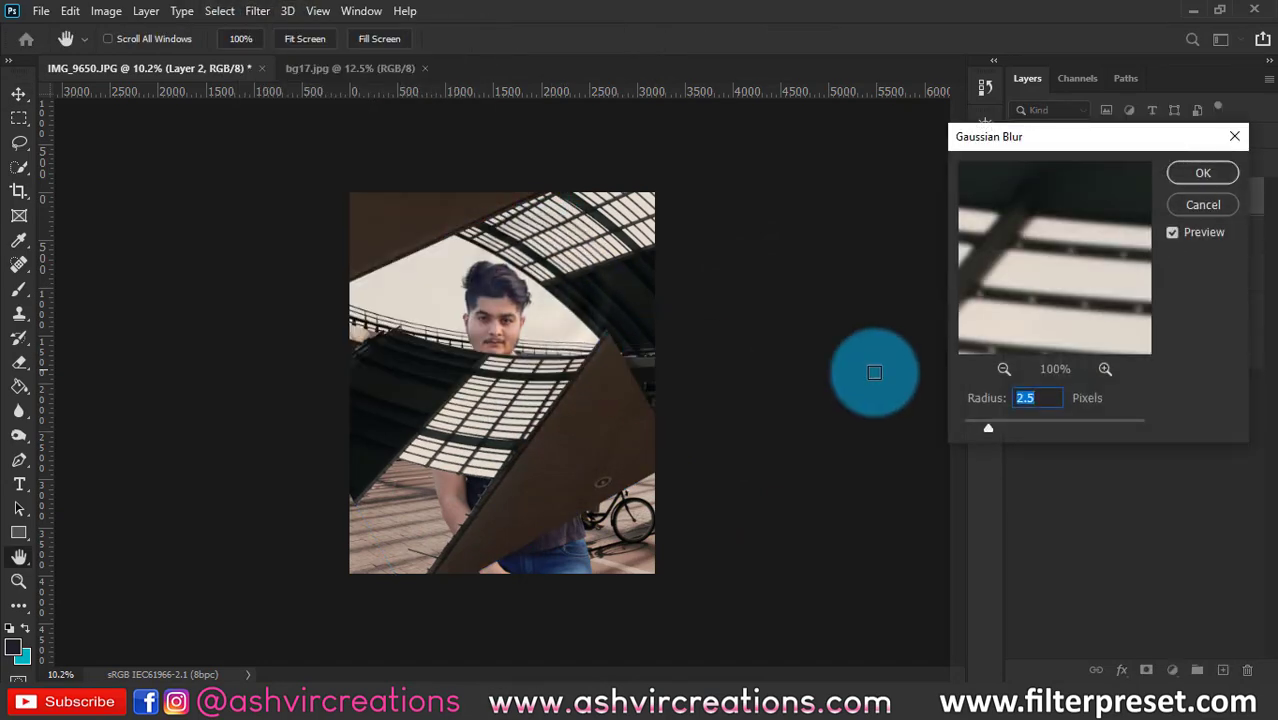
left_click_drag(1007, 431, 1061, 429)
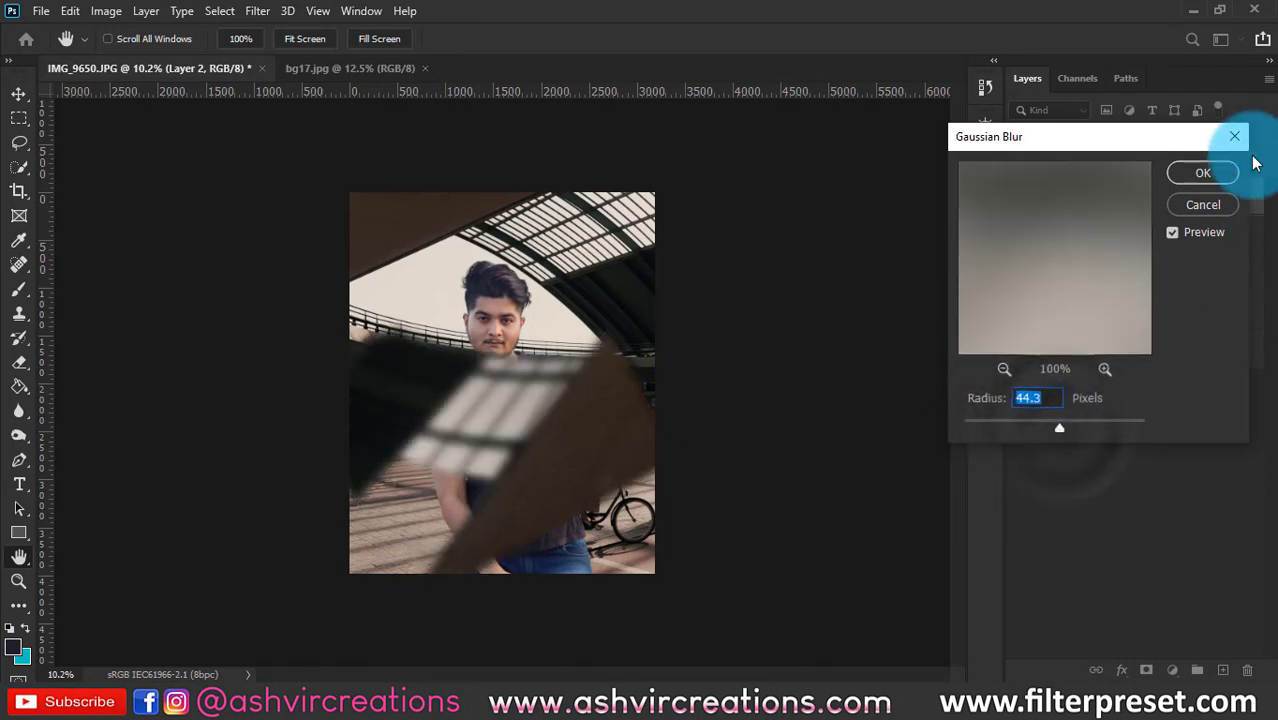
left_click(1231, 177)
Free-transform the blurred roof piece, enlarging it to about 192%, rotating it about -49°, and moving it into the photo's lower-right corner as foreground.
key("ctrl+t")
left_click_drag(771, 335, 709, 162)
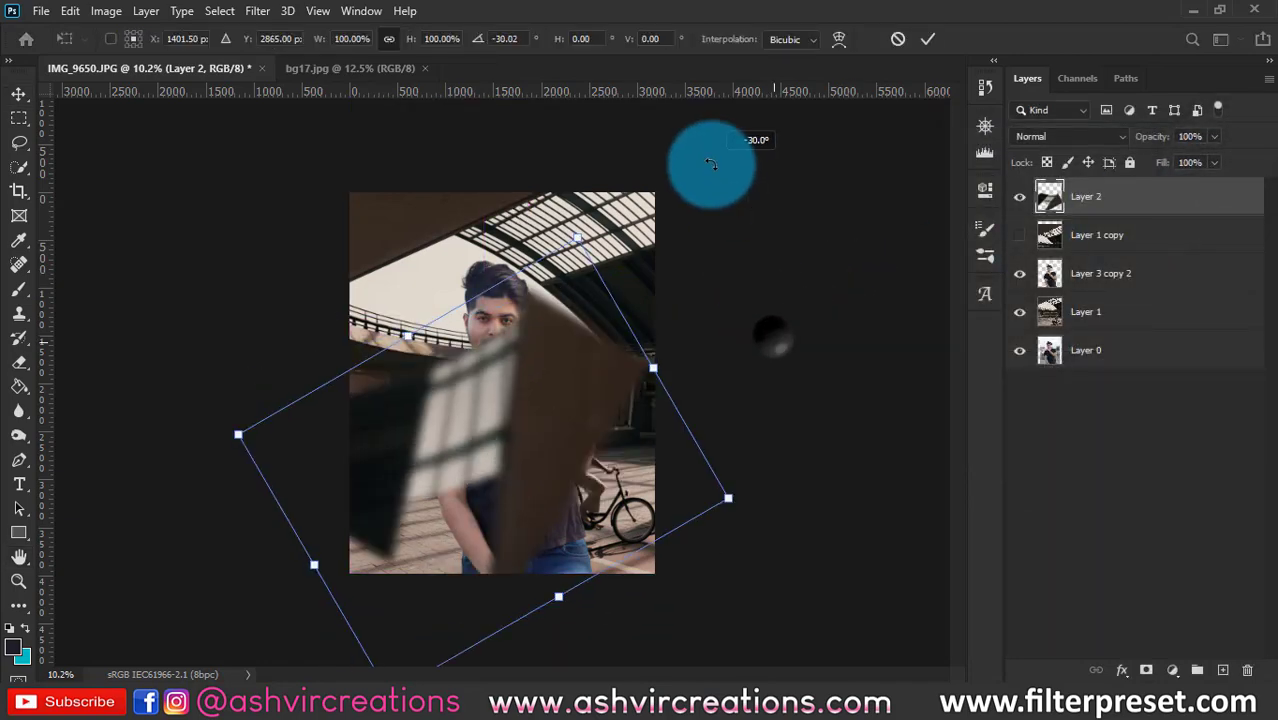
left_click_drag(729, 498, 958, 502)
left_click_drag(605, 427, 776, 680)
left_click_drag(765, 221, 471, 205)
left_click_drag(700, 488, 743, 481)
left_click_drag(770, 280, 865, 314)
left_click_drag(738, 522, 731, 456)
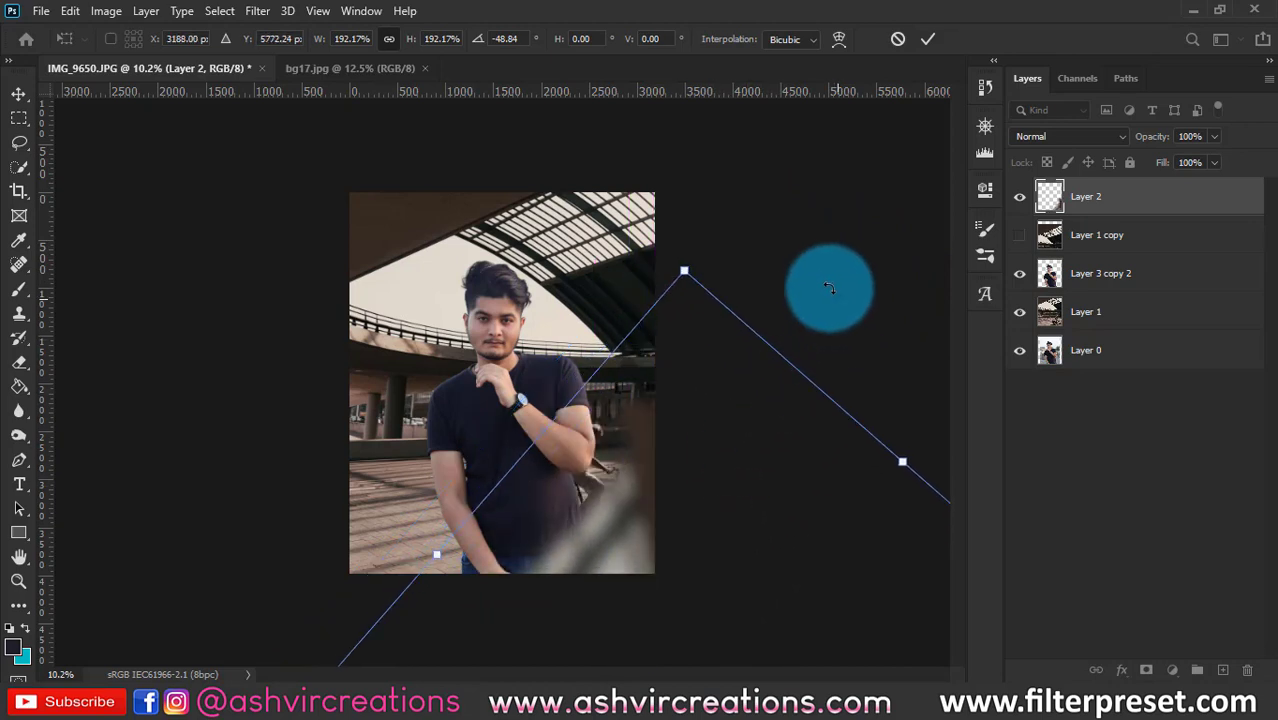
Fine-tune the foreground piece's rotation to about -54° and its position beside the man's elbow, and apply the transform.
left_click_drag(837, 298, 824, 279)
left_click_drag(709, 448, 740, 494)
left_click_drag(709, 444, 735, 443)
left_click_drag(824, 271, 801, 265)
left_click_drag(714, 439, 706, 457)
double_click(707, 457)
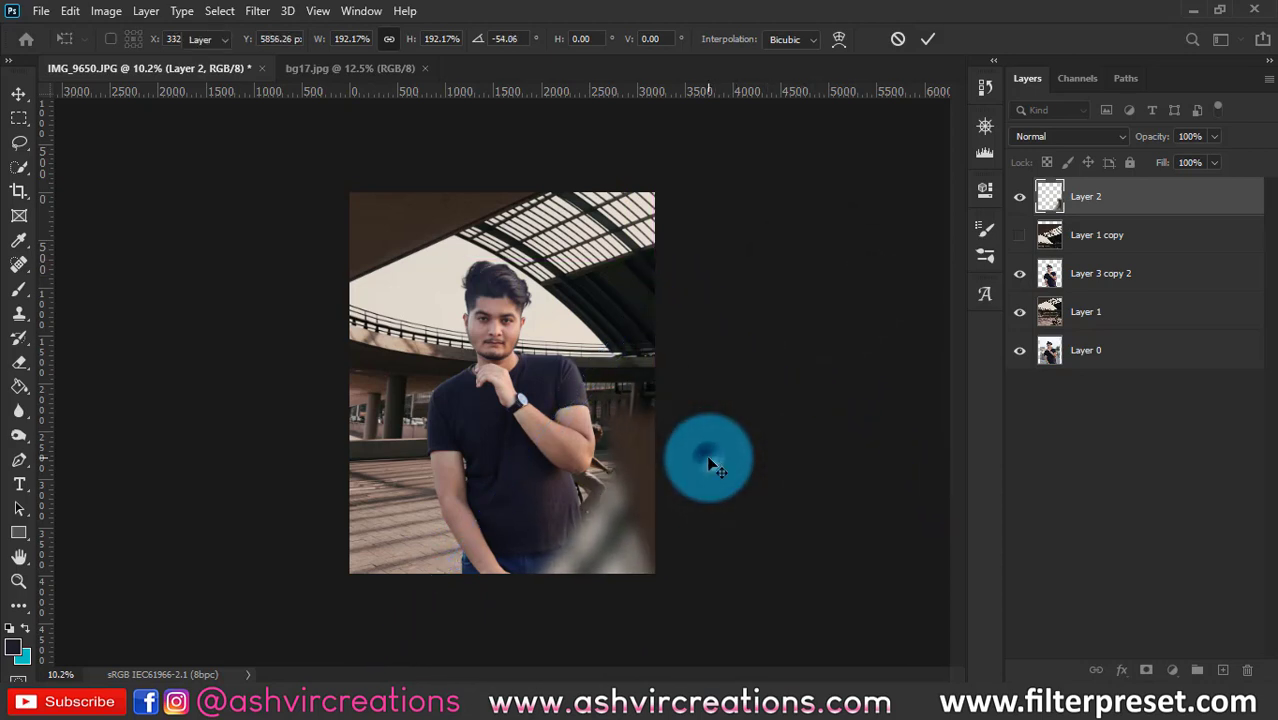
key("ctrl+0")
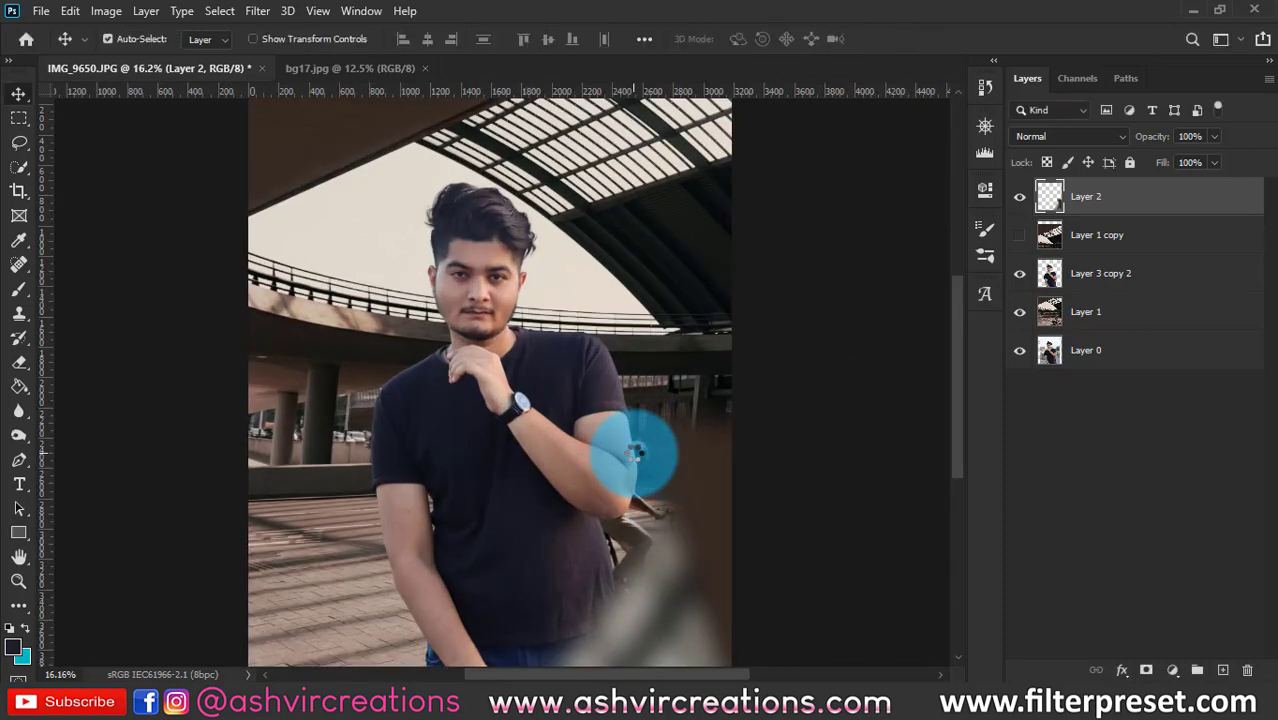
Apply a Box Blur with a radius of 20 pixels to the station background on Layer 1.
left_click(1152, 314)
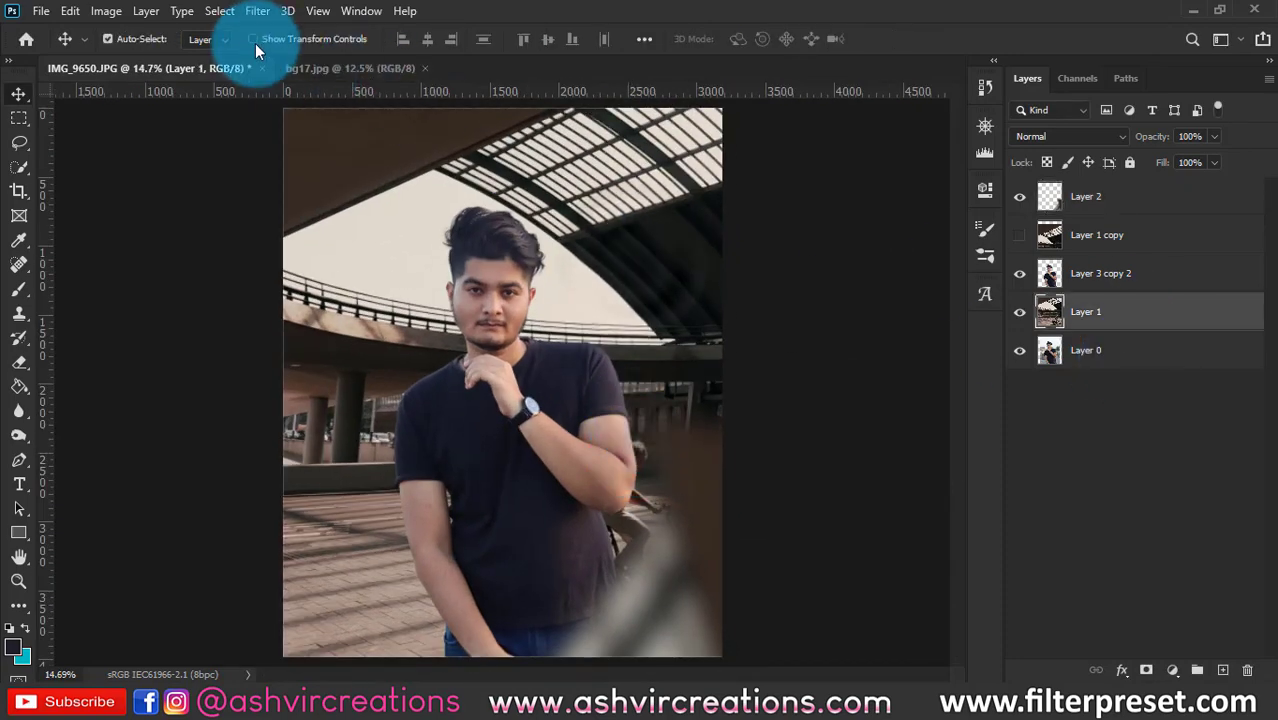
left_click(257, 11)
mouse_move(284, 224)
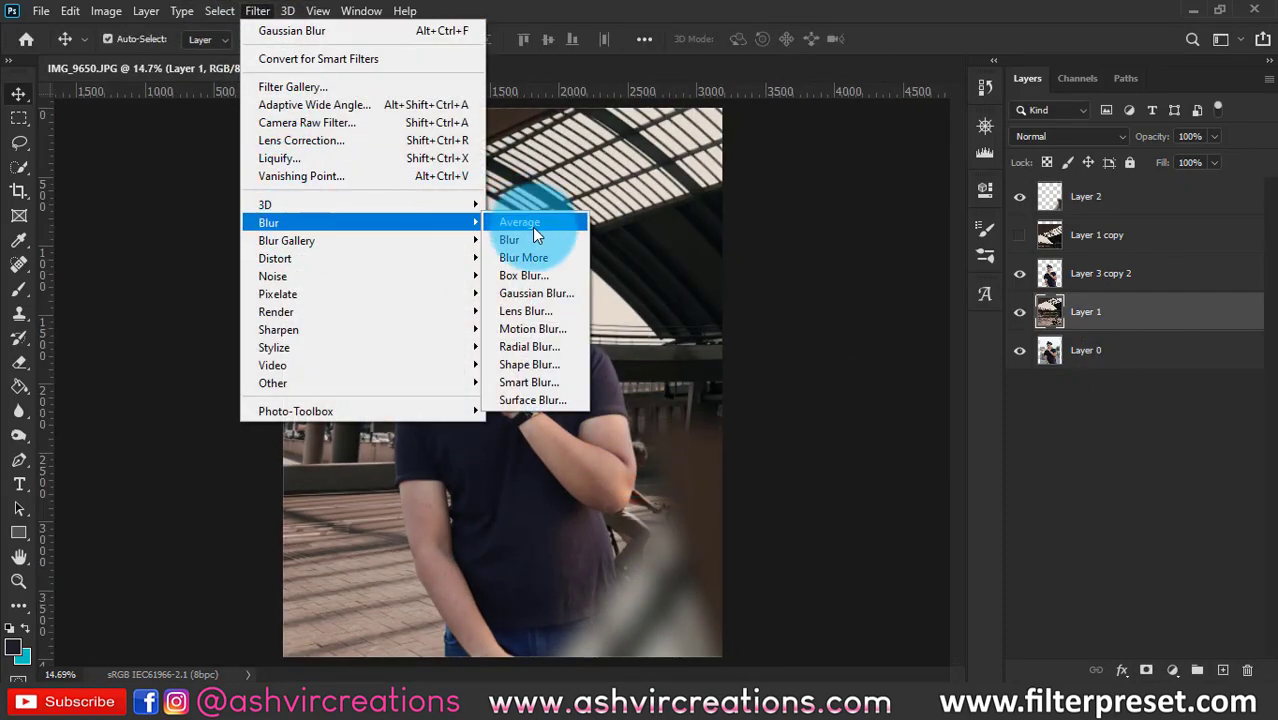
left_click(534, 275)
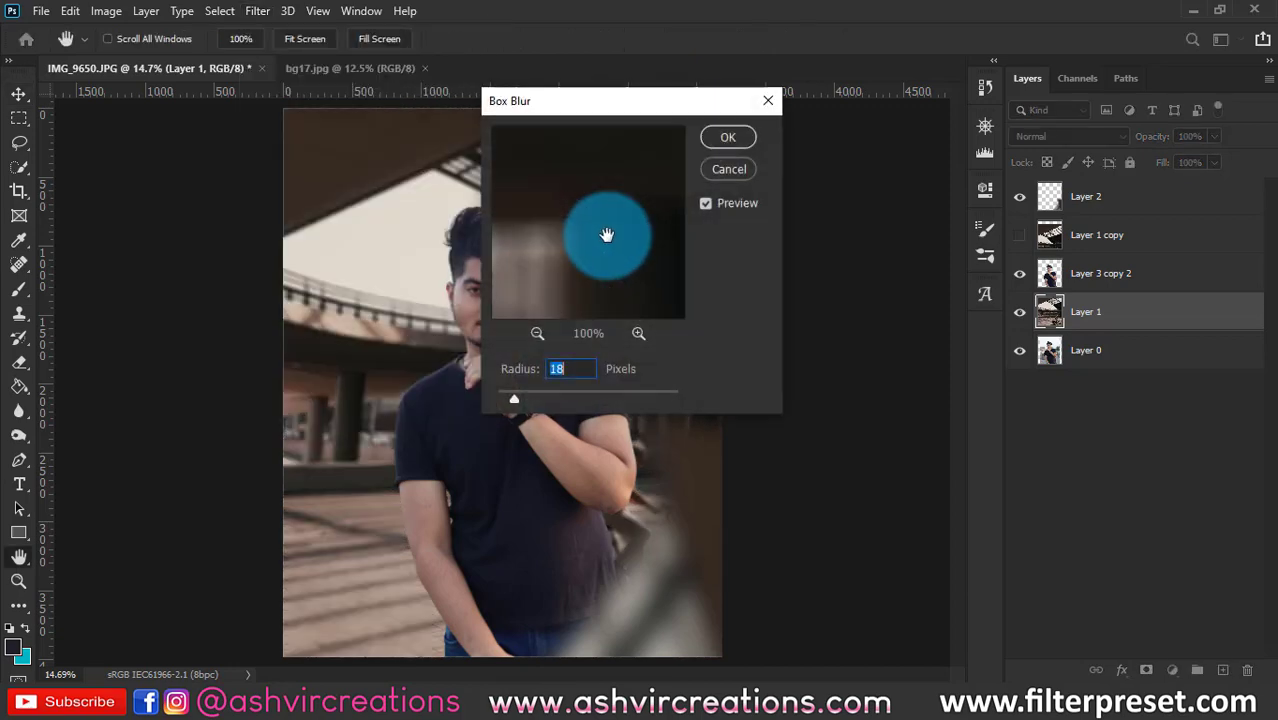
left_click(595, 110)
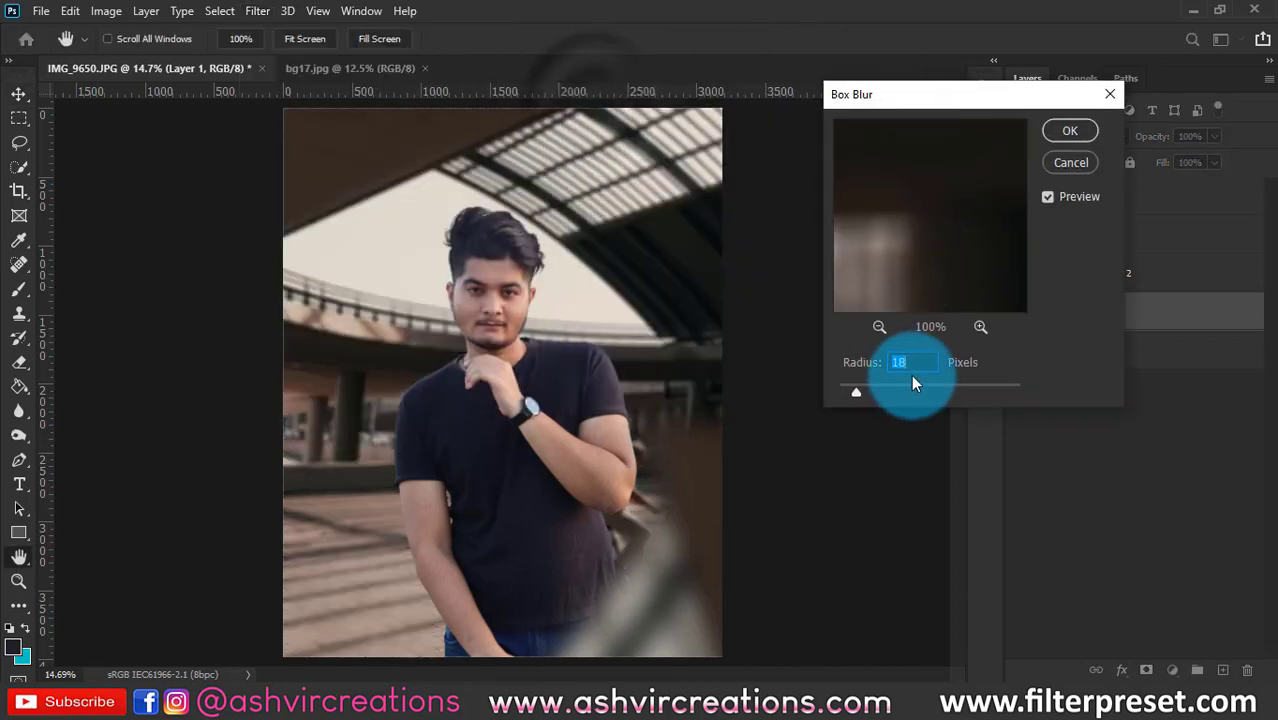
type("20")
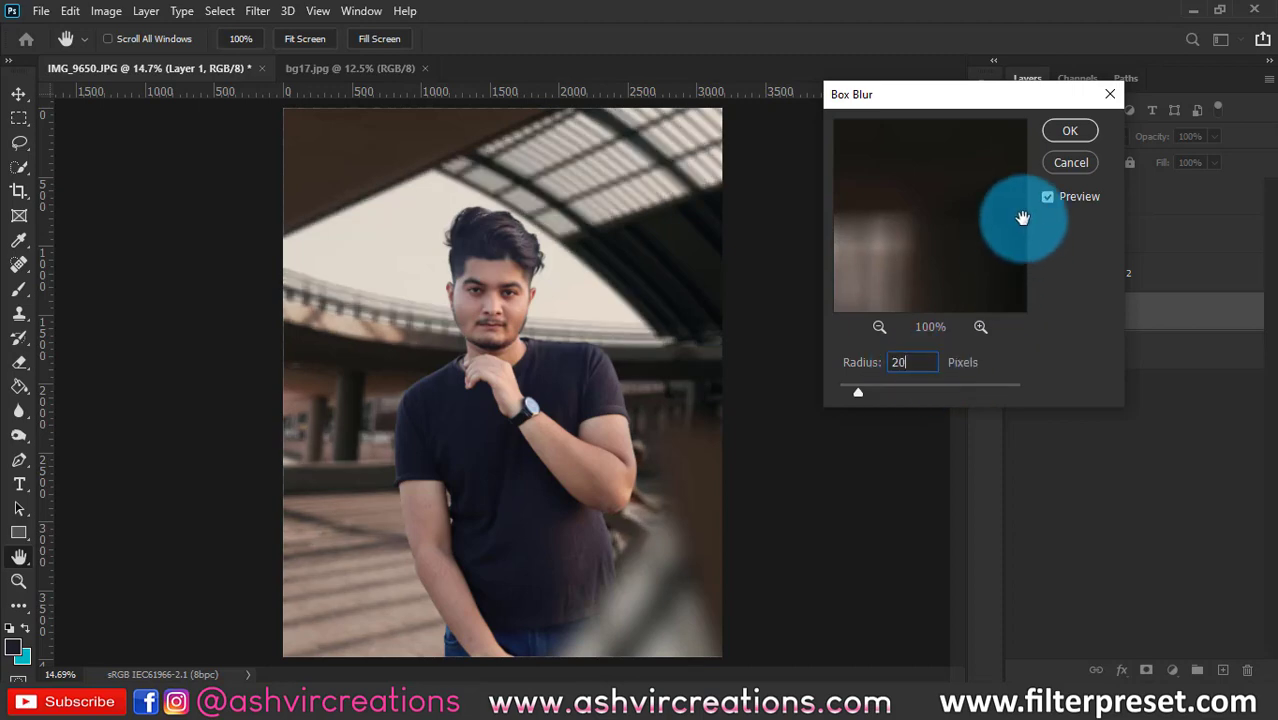
left_click(1068, 130)
scroll(463, 205, "up", 3)
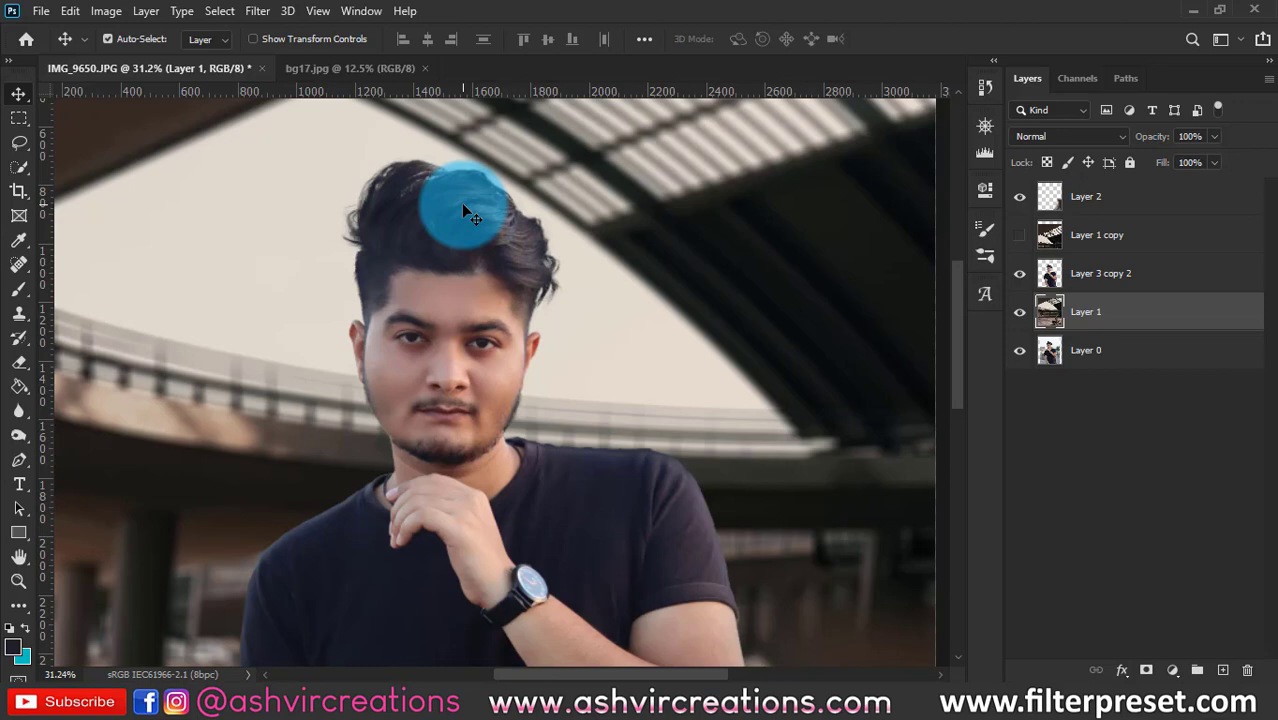
scroll(463, 210, "down", 3)
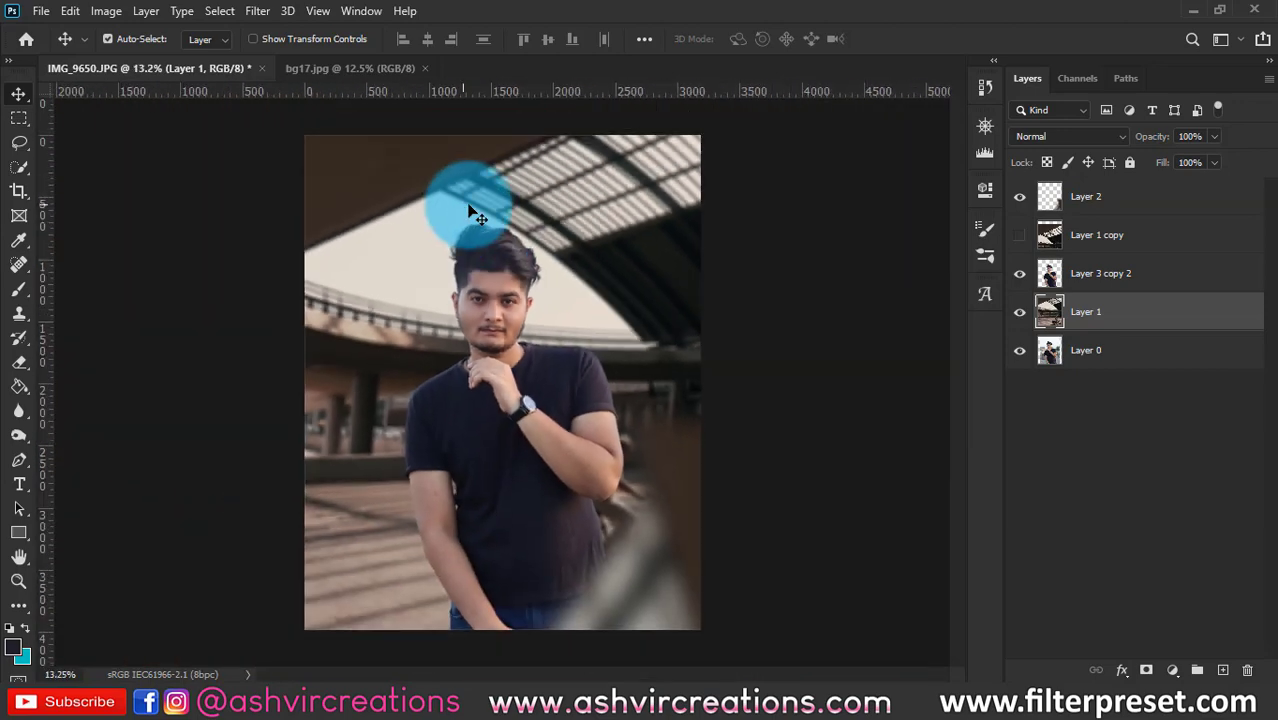
scroll(507, 244, "up", 3)
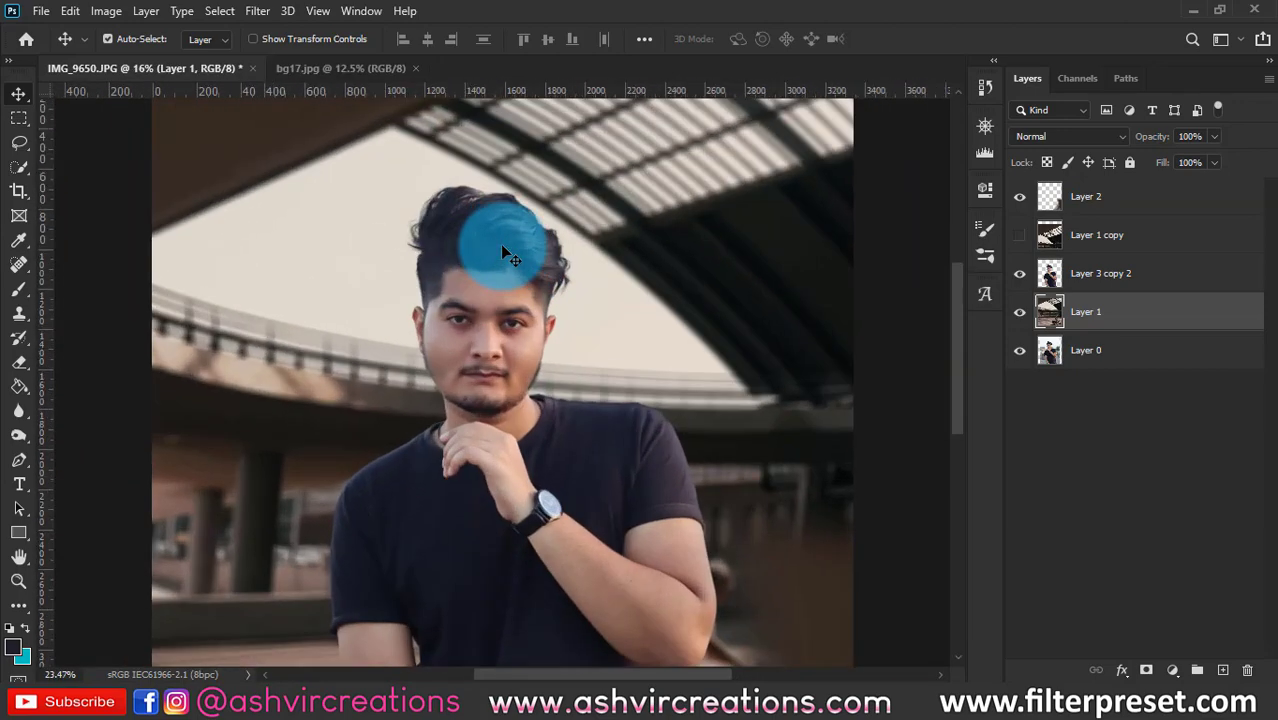
scroll(571, 343, "up", 2)
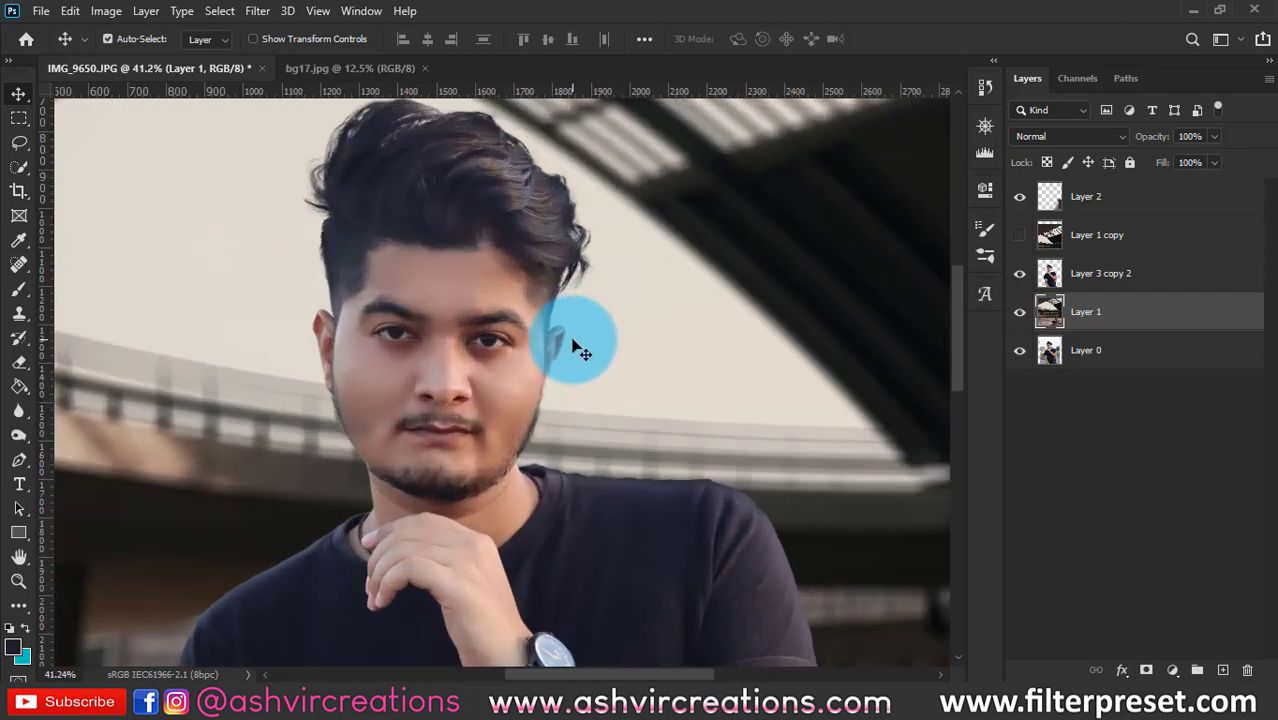
Add a new layer above Layer 2 and fill a rectangular selection around the man's head with 50% Gray.
left_click(1122, 200)
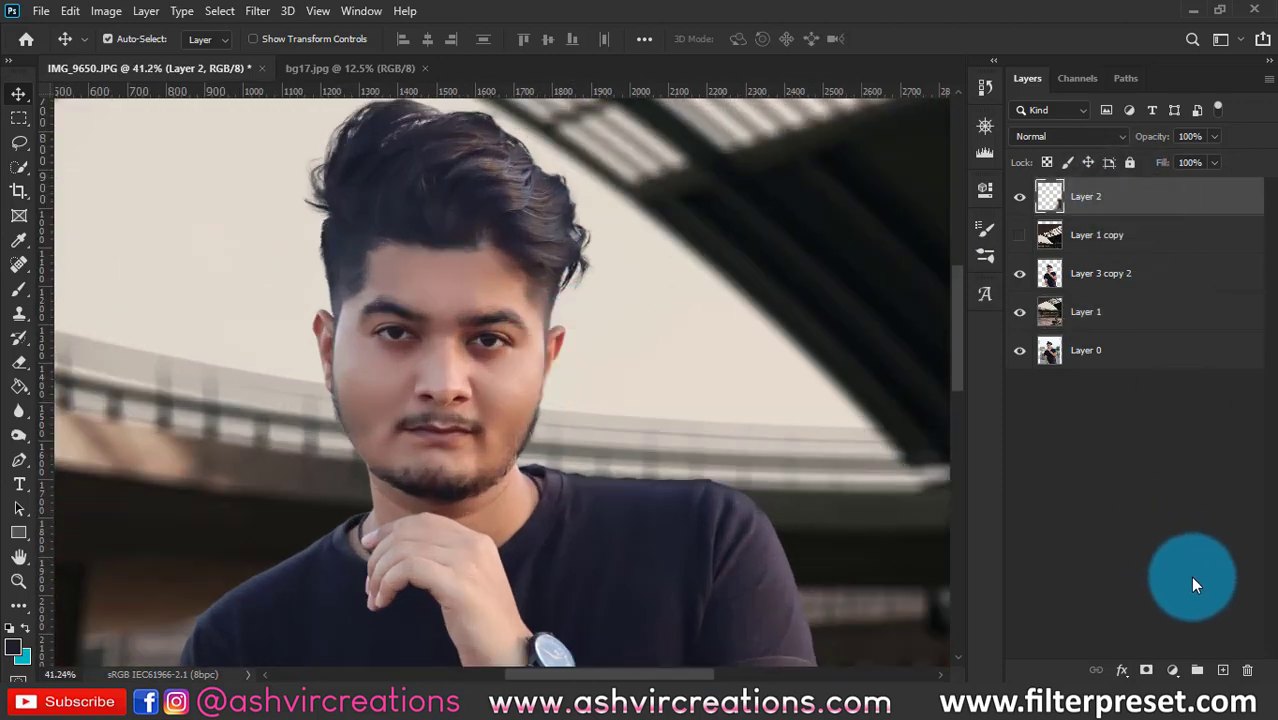
left_click(1229, 668)
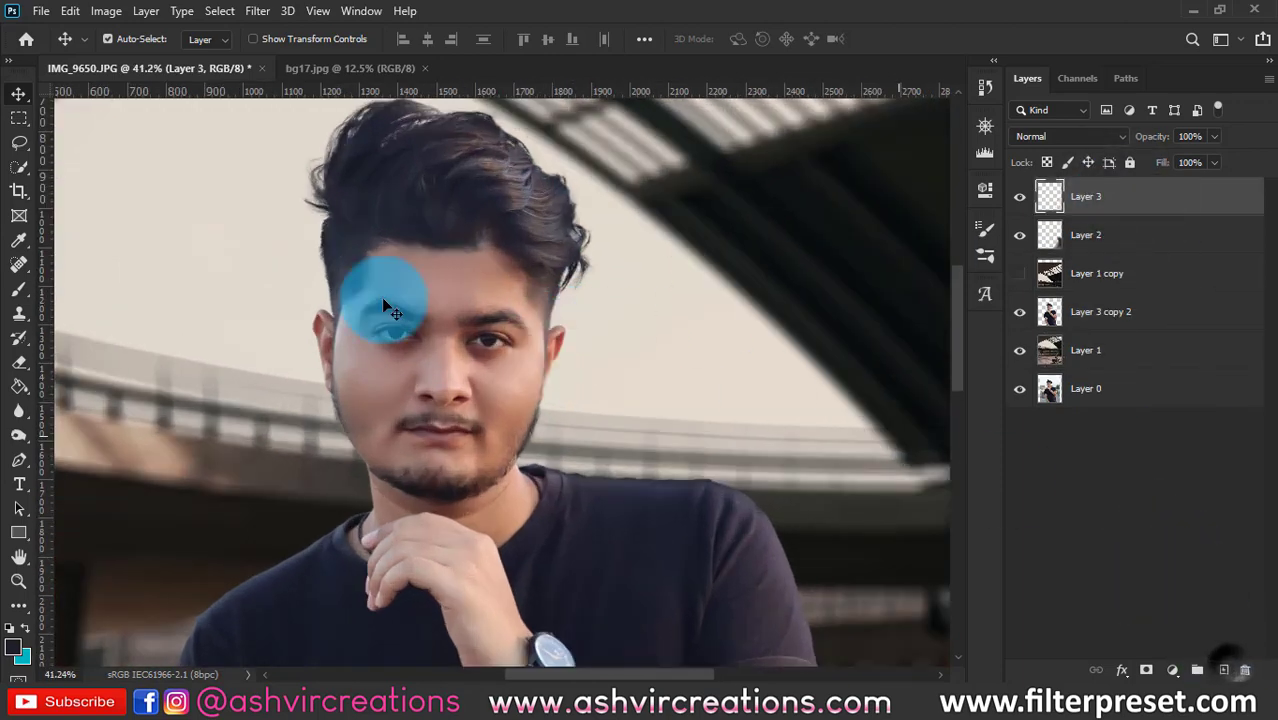
left_click(19, 118)
scroll(234, 150, "down", 2)
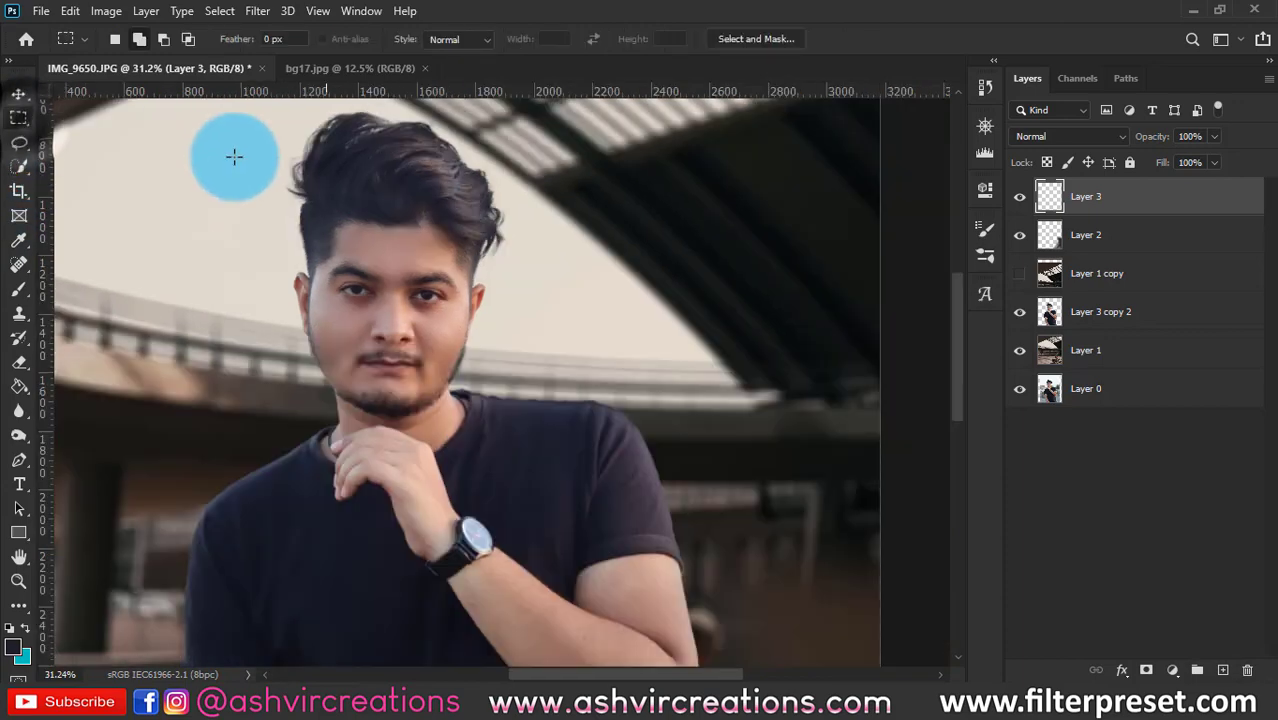
left_click_drag(236, 130, 537, 507)
right_click(403, 306)
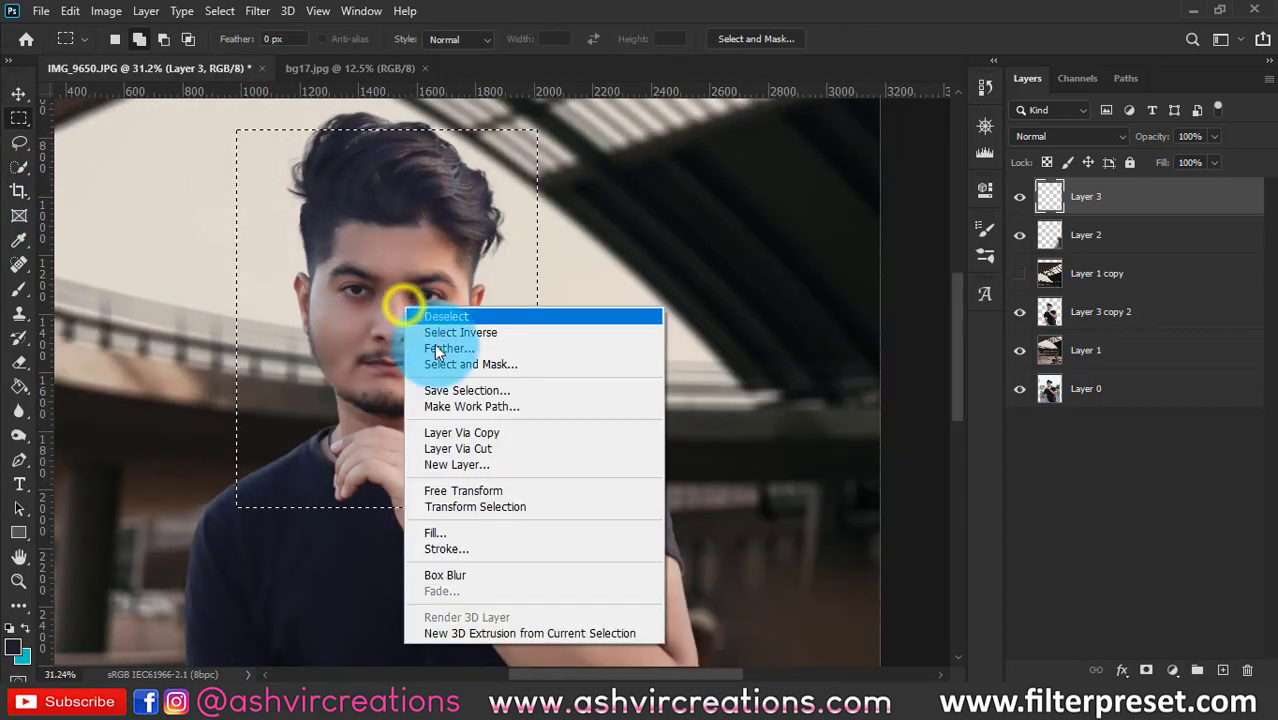
left_click(456, 530)
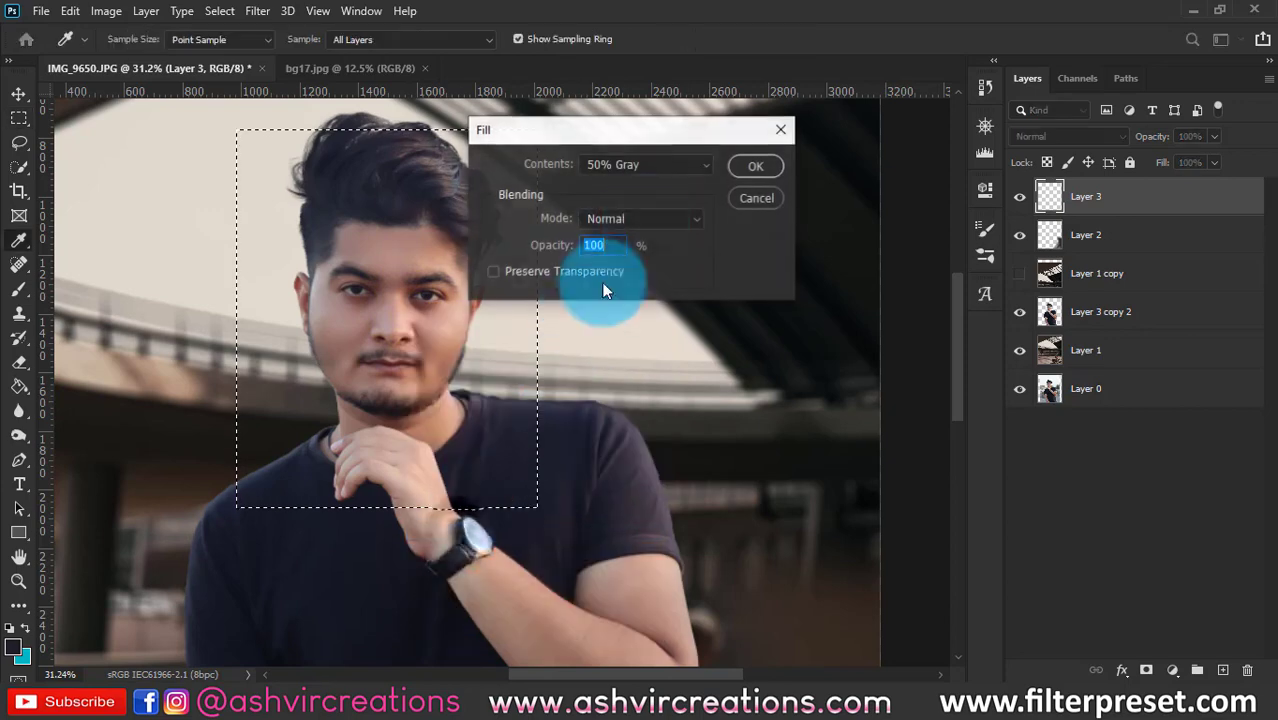
left_click(757, 164)
Set the gray-filled layer's blend mode to Overlay and remove the selection.
left_click(1013, 138)
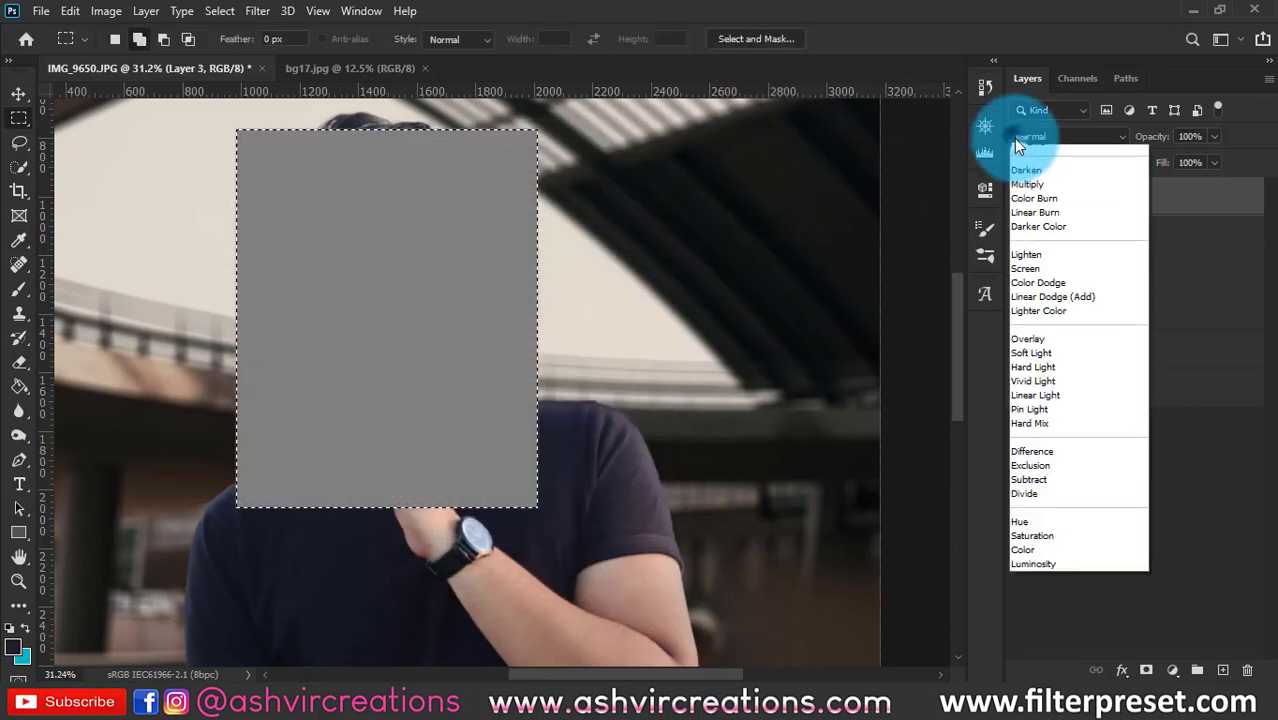
left_click(1032, 362)
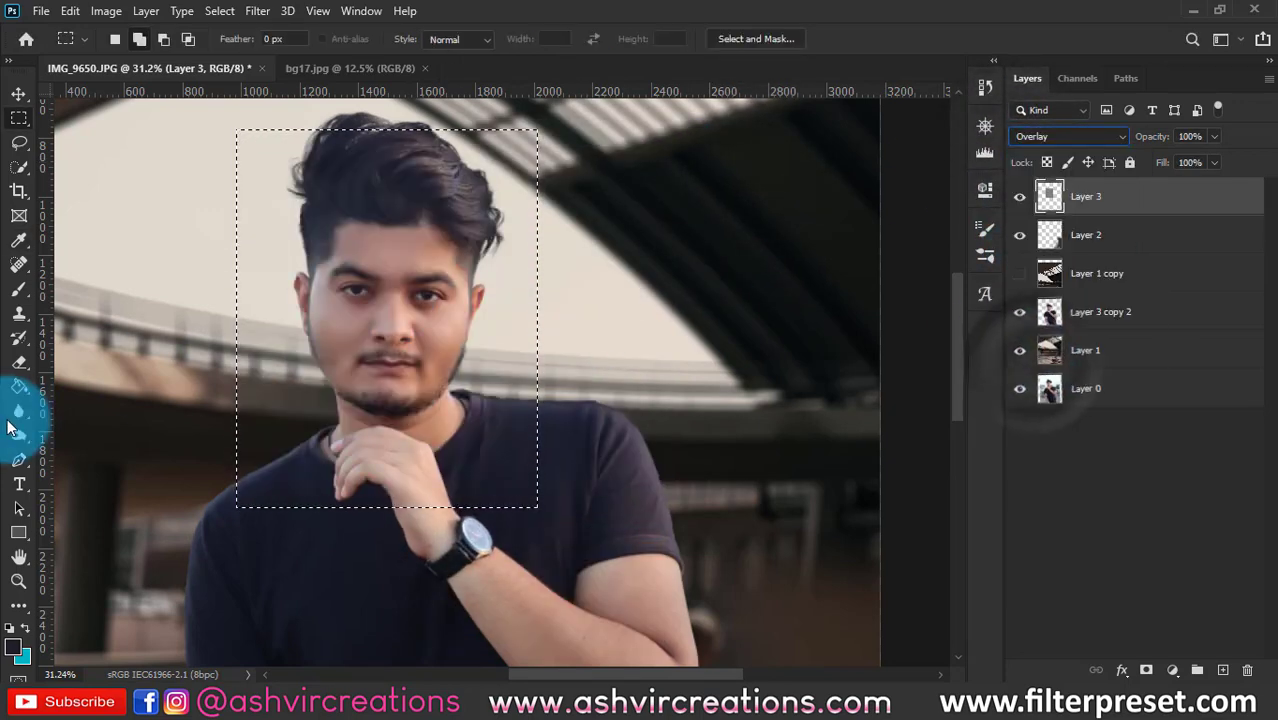
key("ctrl+d")
Darken the cheek and the side of the nose on Layer 3 with the Burn tool, 90 px brush, Midtones, 15% exposure.
left_click(14, 436)
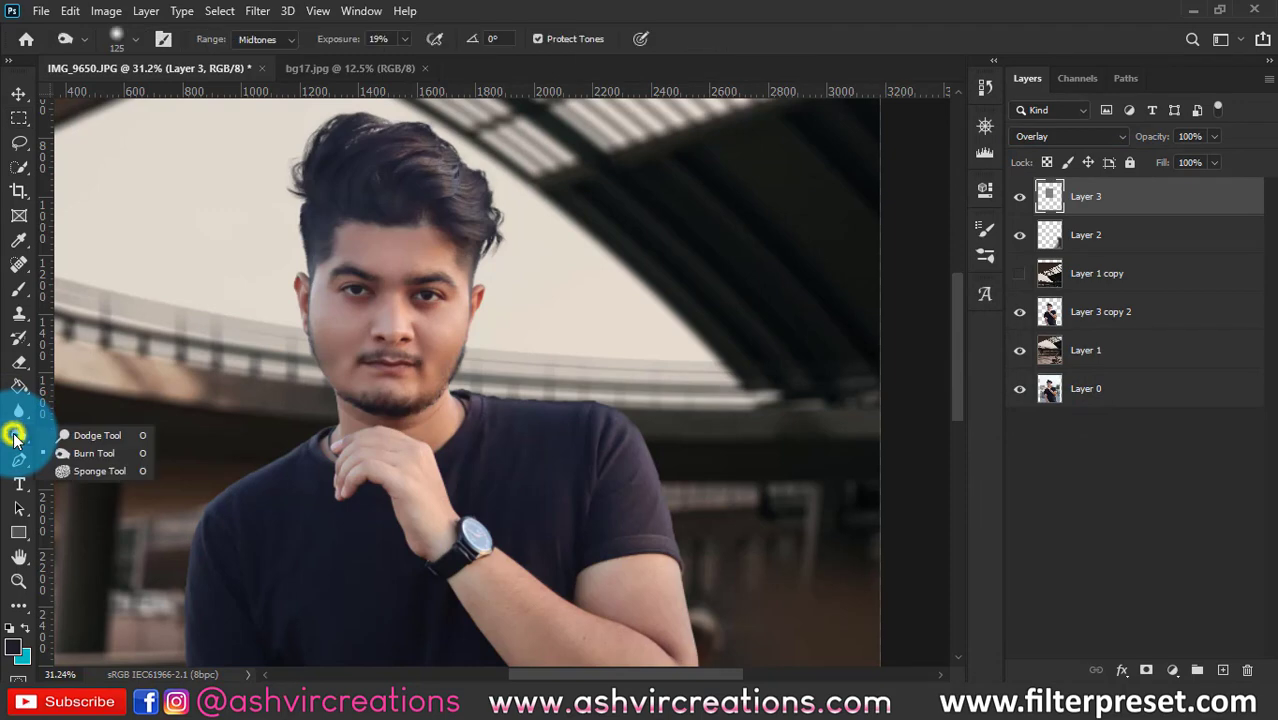
left_click(66, 451)
scroll(300, 330, "up", 3)
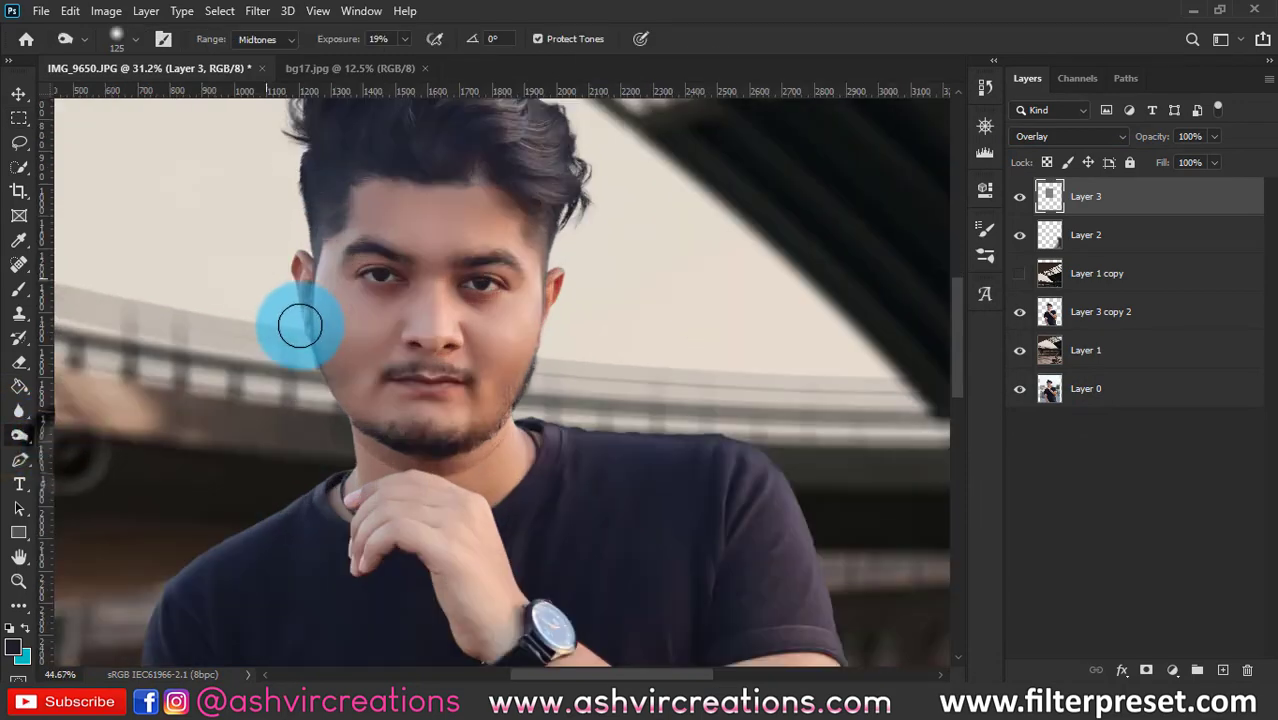
scroll(353, 343, "up", 1)
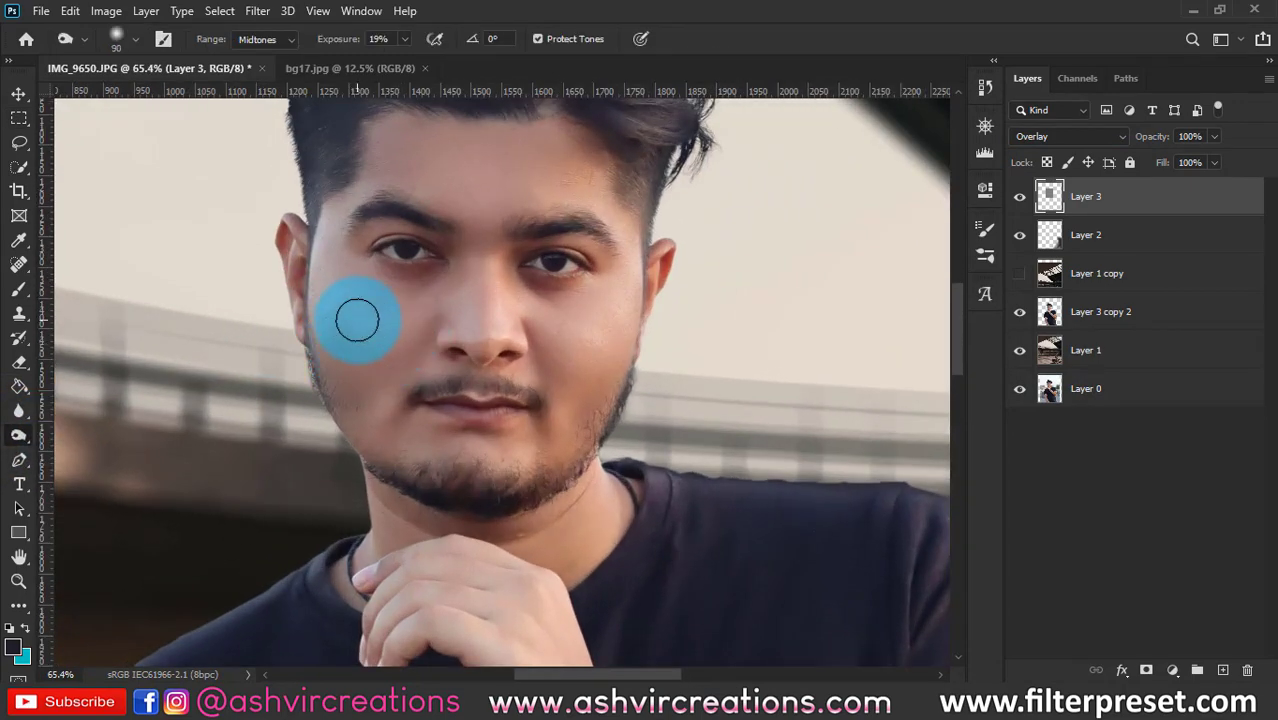
left_click(362, 42)
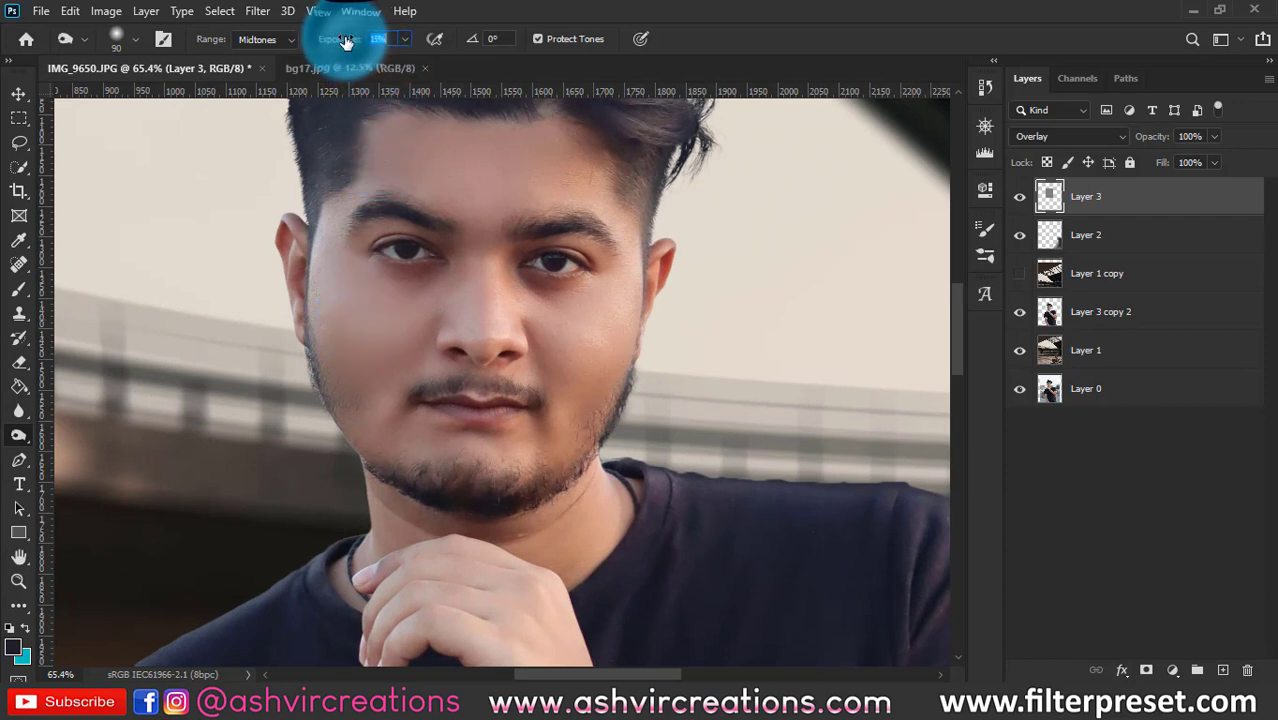
left_click(364, 294)
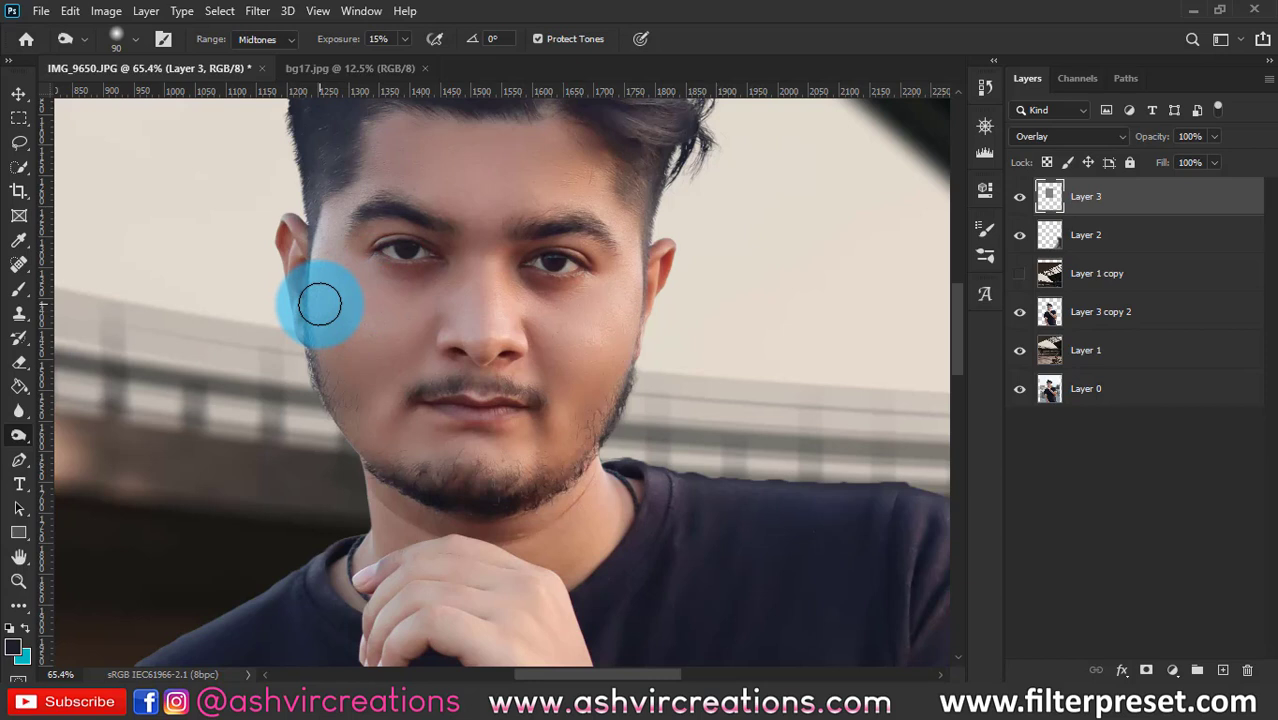
mouse_move(334, 316)
left_mouse_down()
mouse_move(308, 291)
mouse_move(355, 347)
mouse_move(320, 325)
mouse_move(313, 284)
mouse_move(332, 355)
mouse_move(363, 359)
mouse_move(359, 339)
mouse_move(383, 380)
mouse_move(380, 477)
mouse_move(328, 318)
left_mouse_up()
mouse_move(310, 263)
left_mouse_down()
mouse_move(297, 309)
mouse_move(324, 383)
mouse_move(374, 434)
mouse_move(418, 368)
mouse_move(369, 305)
mouse_move(481, 311)
mouse_move(448, 300)
left_mouse_up()
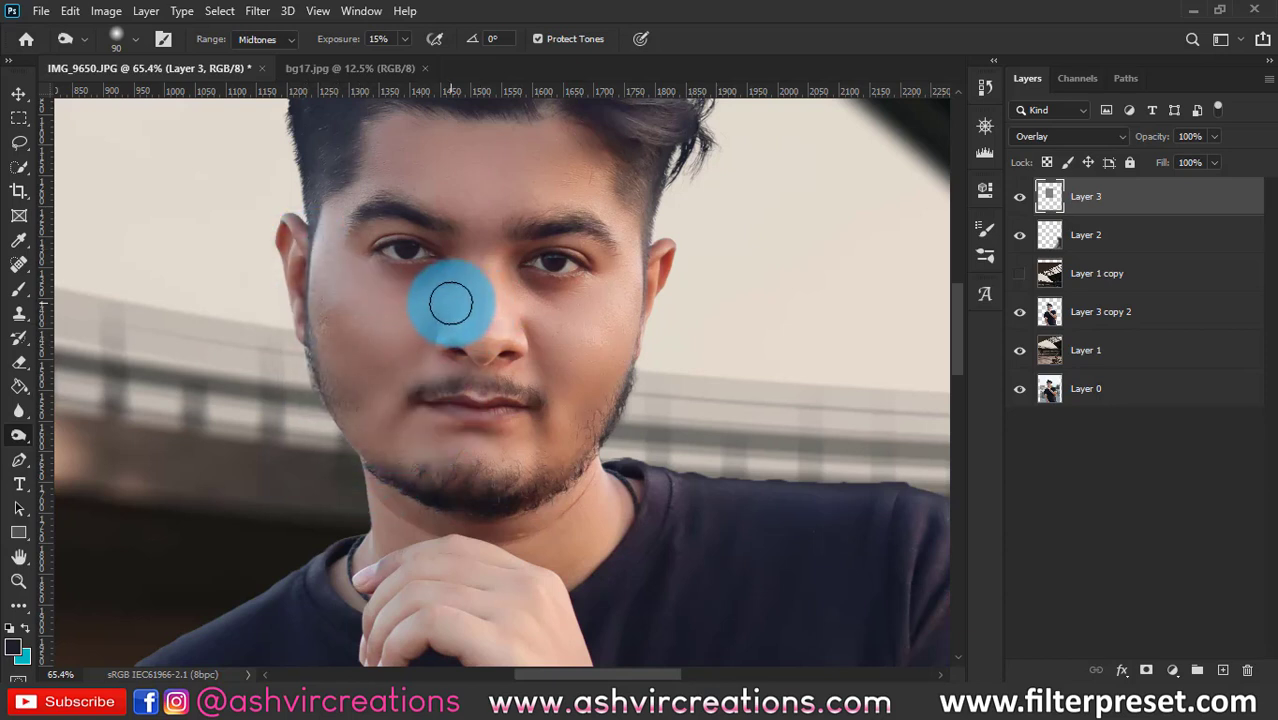
Compare the face without Layer 3, and deepen the burned shading on the cheek and around the mouth.
scroll(503, 318, "down", 3)
left_click(1034, 199)
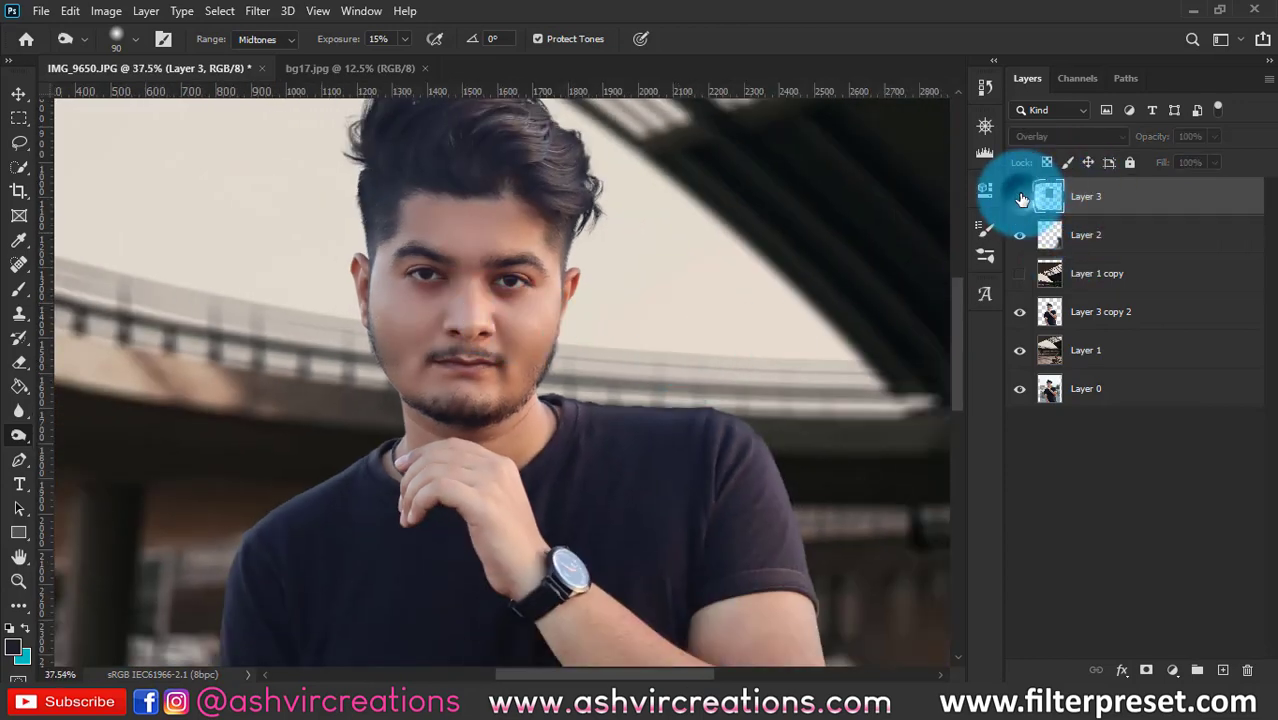
scroll(421, 318, "up", 2)
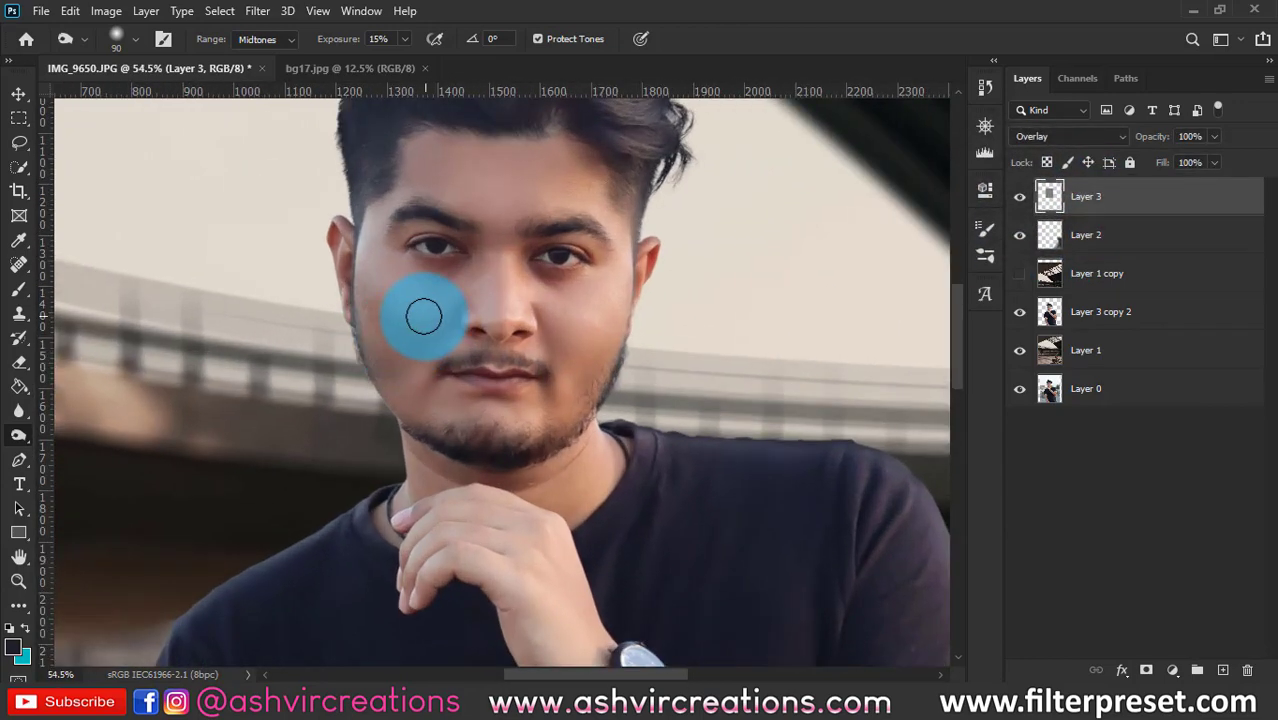
mouse_move(423, 316)
left_mouse_down()
mouse_move(351, 280)
mouse_move(461, 342)
left_mouse_up()
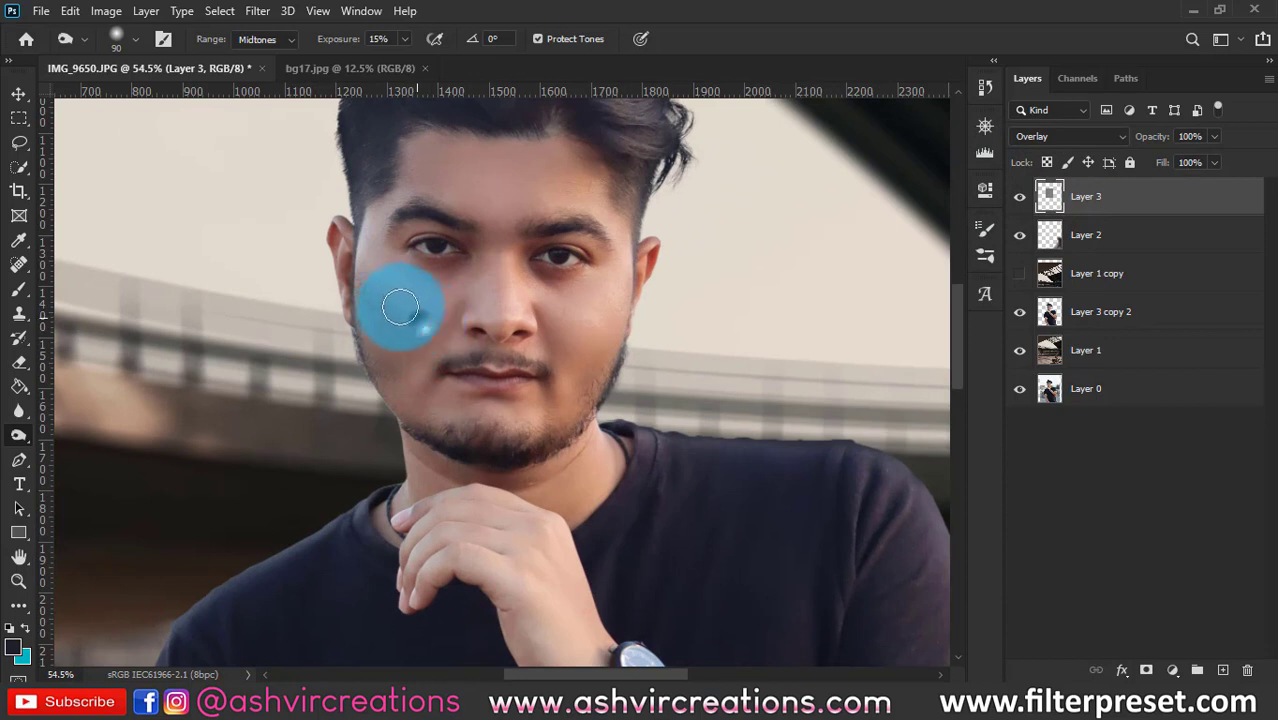
mouse_move(399, 307)
left_mouse_down()
mouse_move(462, 334)
mouse_move(391, 314)
mouse_move(479, 348)
mouse_move(440, 357)
mouse_move(371, 286)
mouse_move(434, 423)
mouse_move(625, 288)
mouse_move(562, 348)
mouse_move(613, 277)
mouse_move(582, 417)
mouse_move(604, 328)
mouse_move(643, 271)
mouse_move(415, 305)
mouse_move(357, 243)
mouse_move(500, 385)
left_mouse_up()
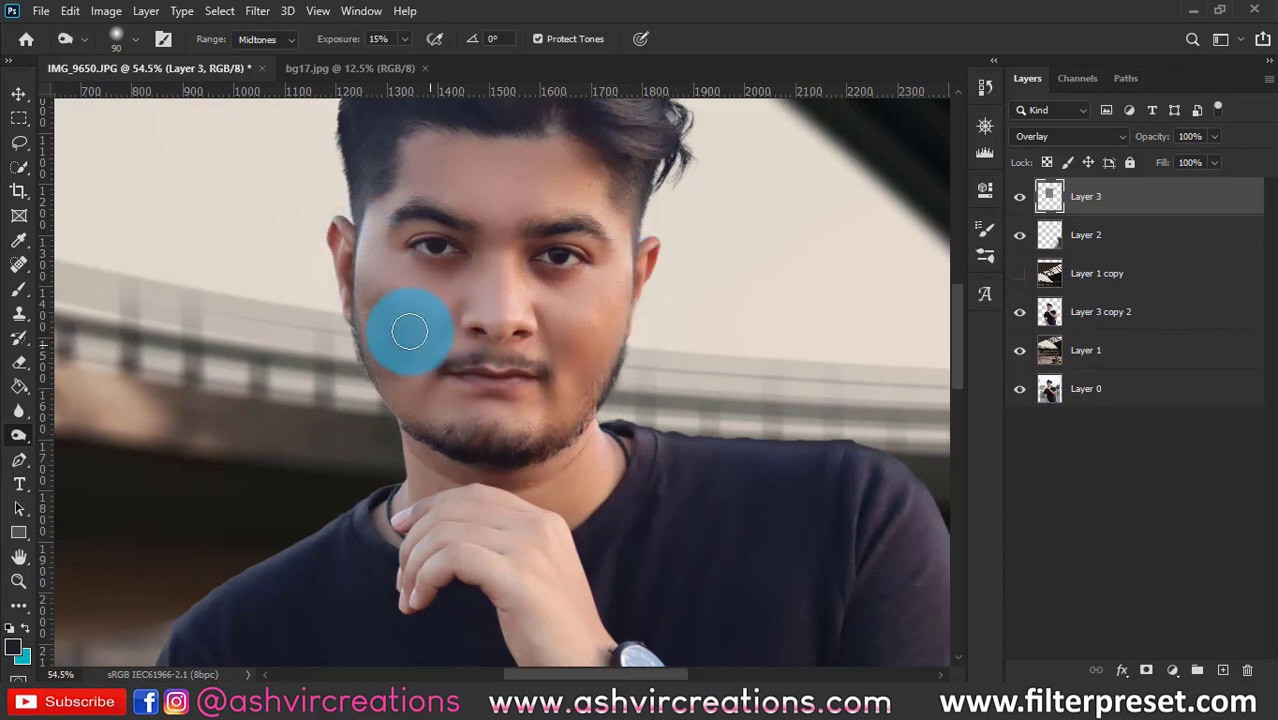
scroll(409, 331, "up", 4)
left_click_drag(428, 323, 405, 357)
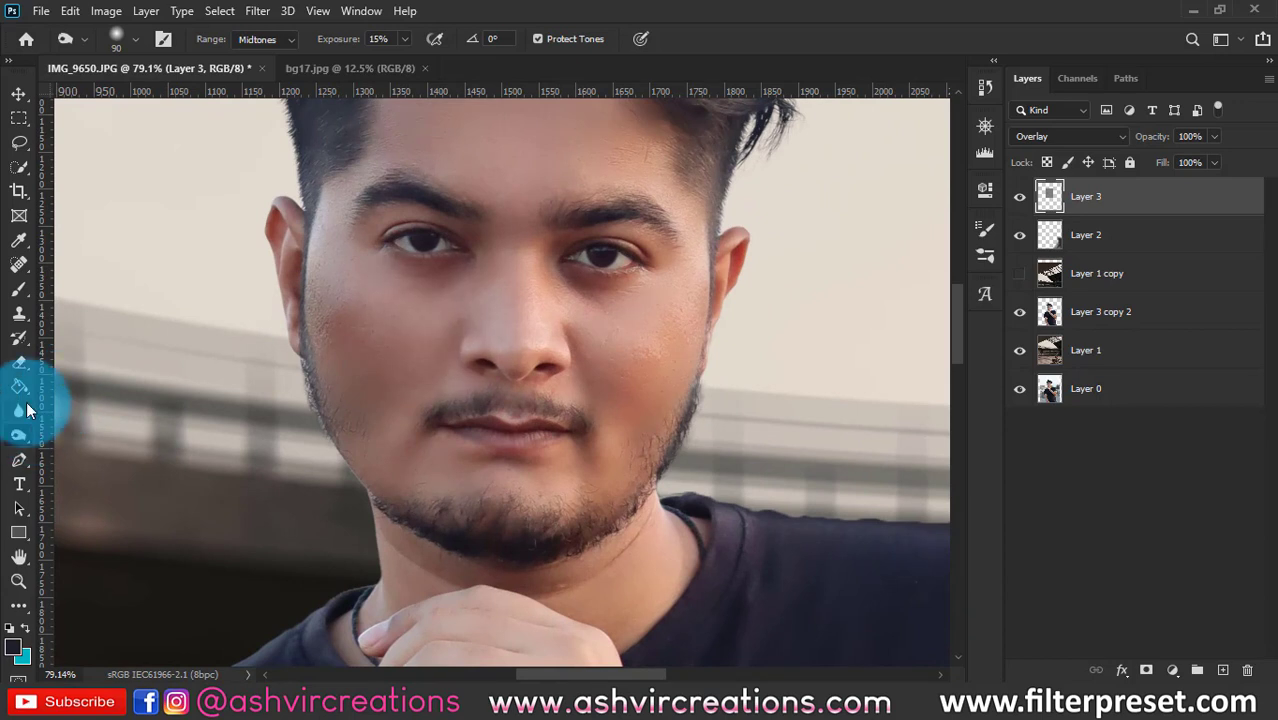
Brighten the under-eye cheek area and the nose with the Dodge tool, 90 px brush, Midtones, 11% exposure.
left_click(30, 362)
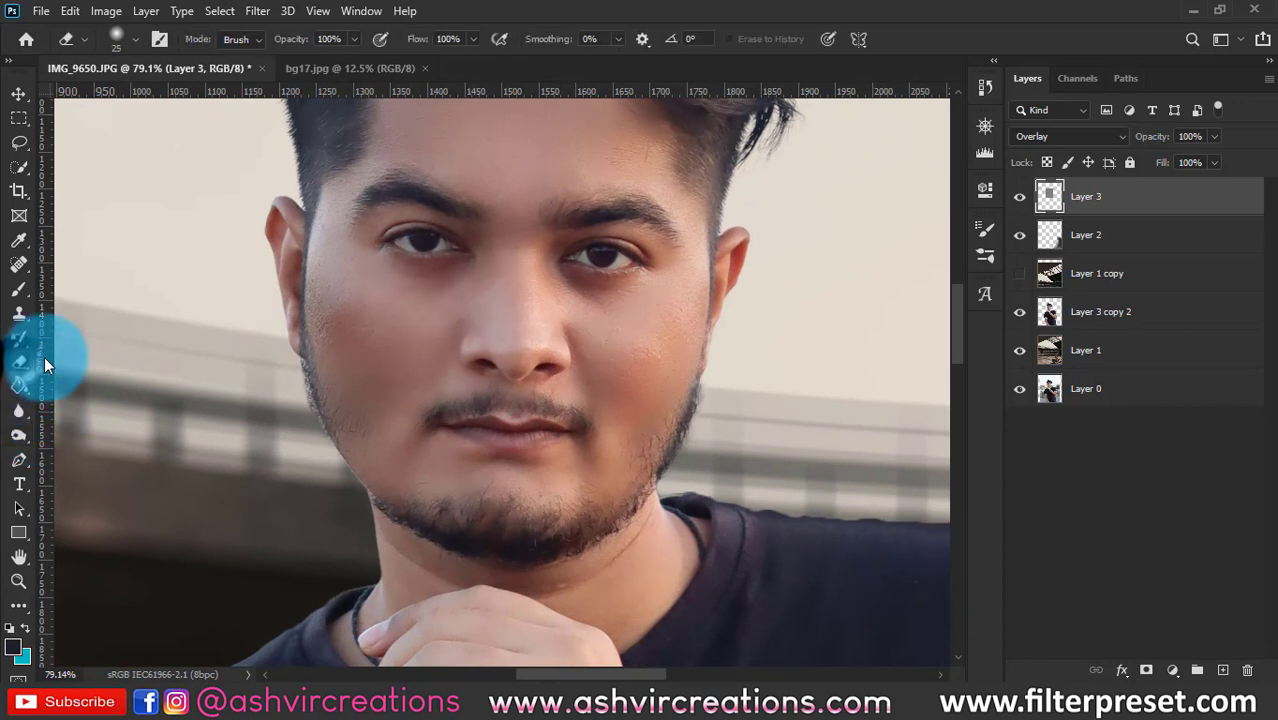
left_click(16, 420)
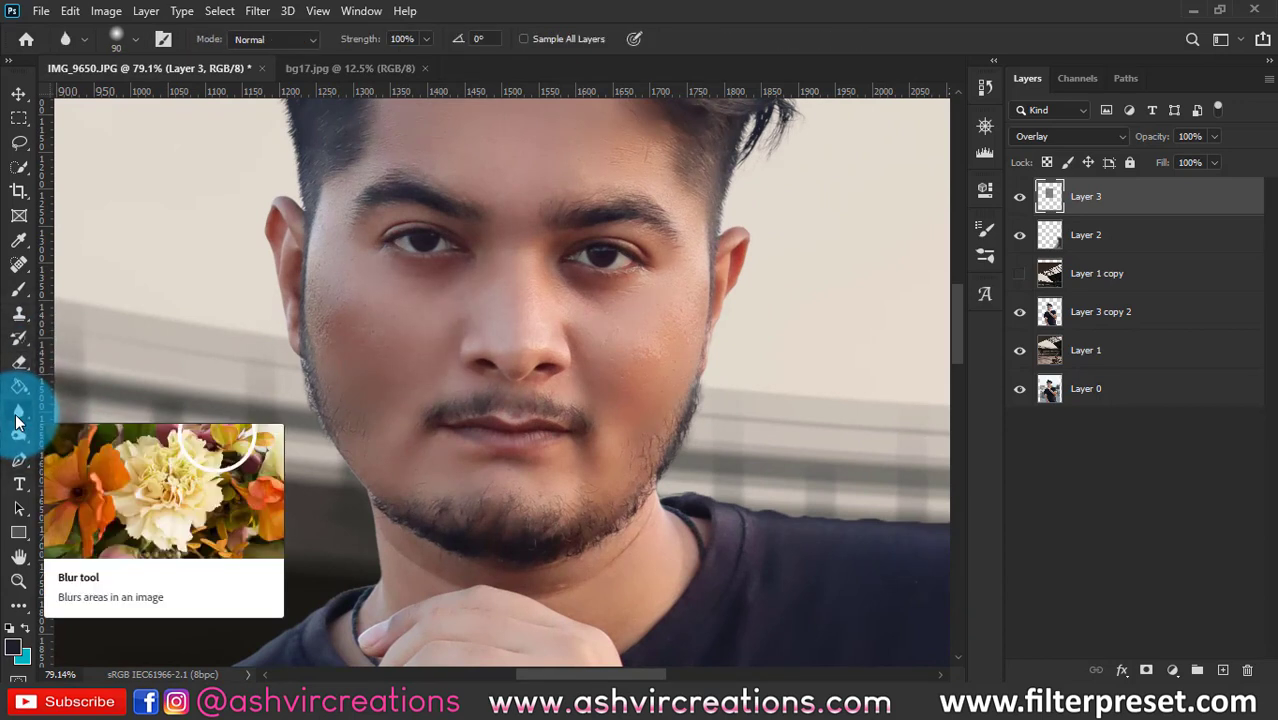
left_click(16, 420)
left_click(16, 432)
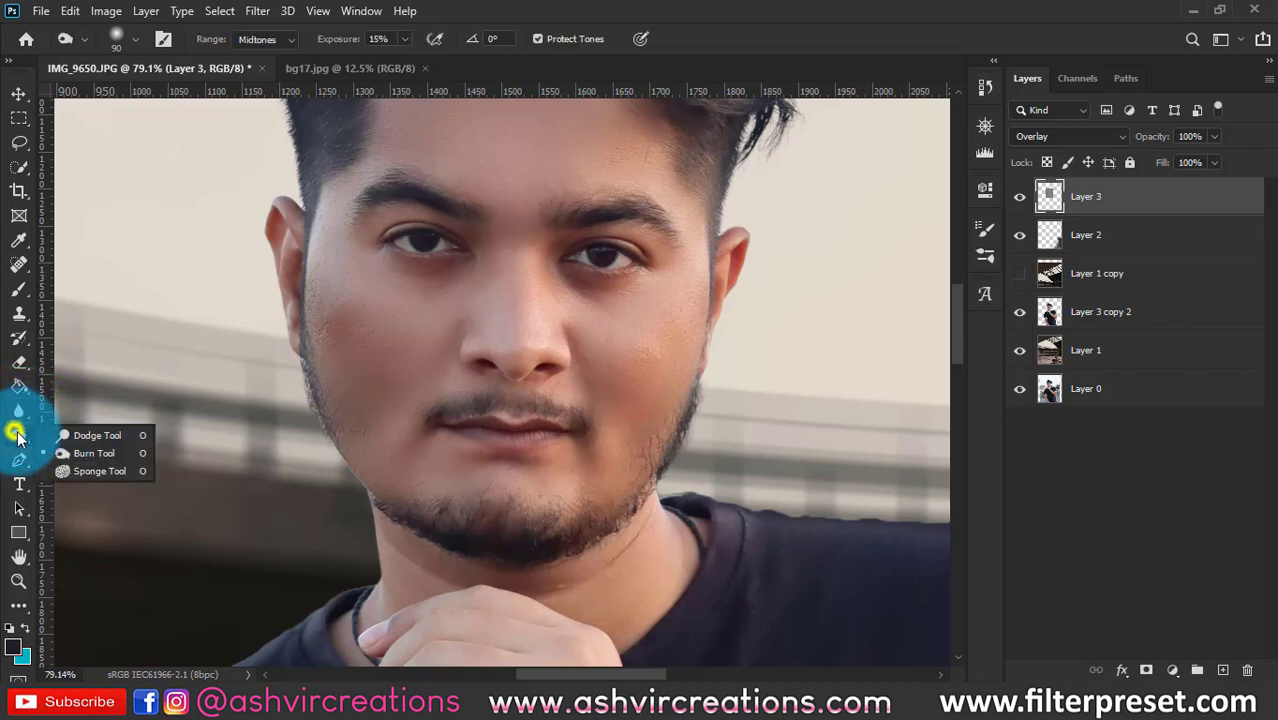
left_click(76, 435)
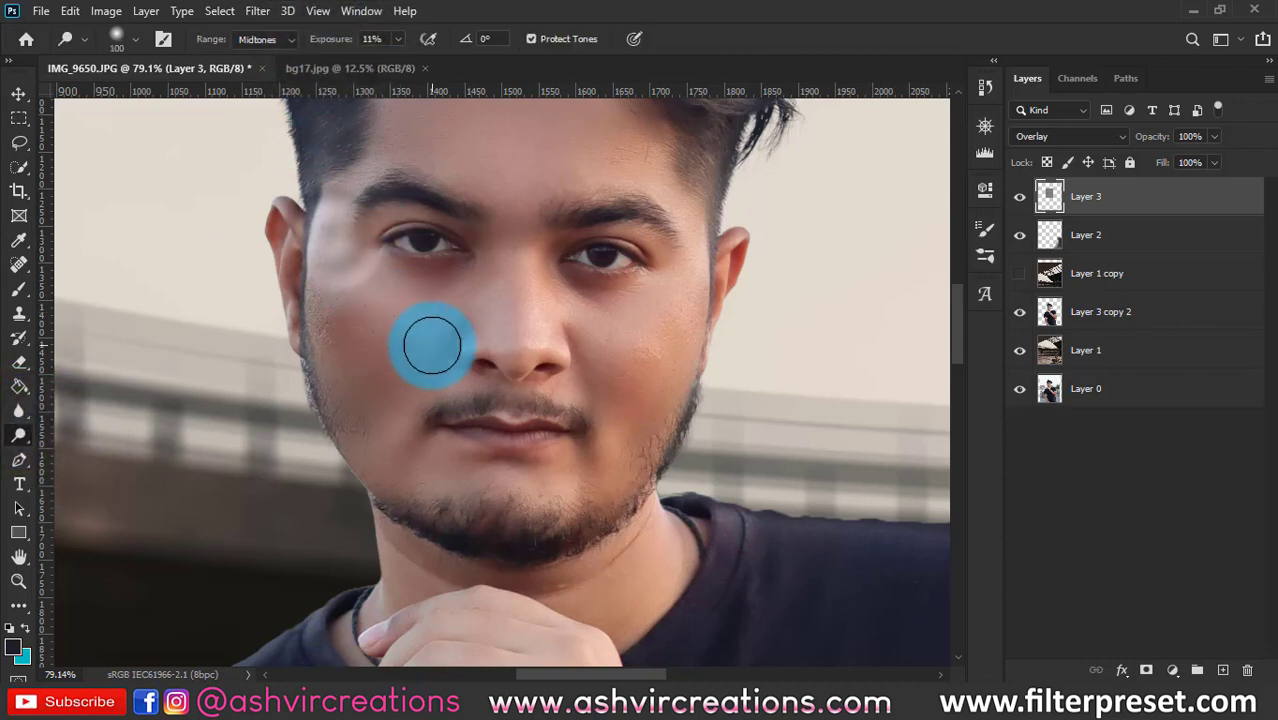
mouse_move(451, 298)
left_mouse_down()
mouse_move(407, 316)
mouse_move(422, 418)
mouse_move(410, 348)
mouse_move(398, 437)
mouse_move(453, 318)
left_mouse_up()
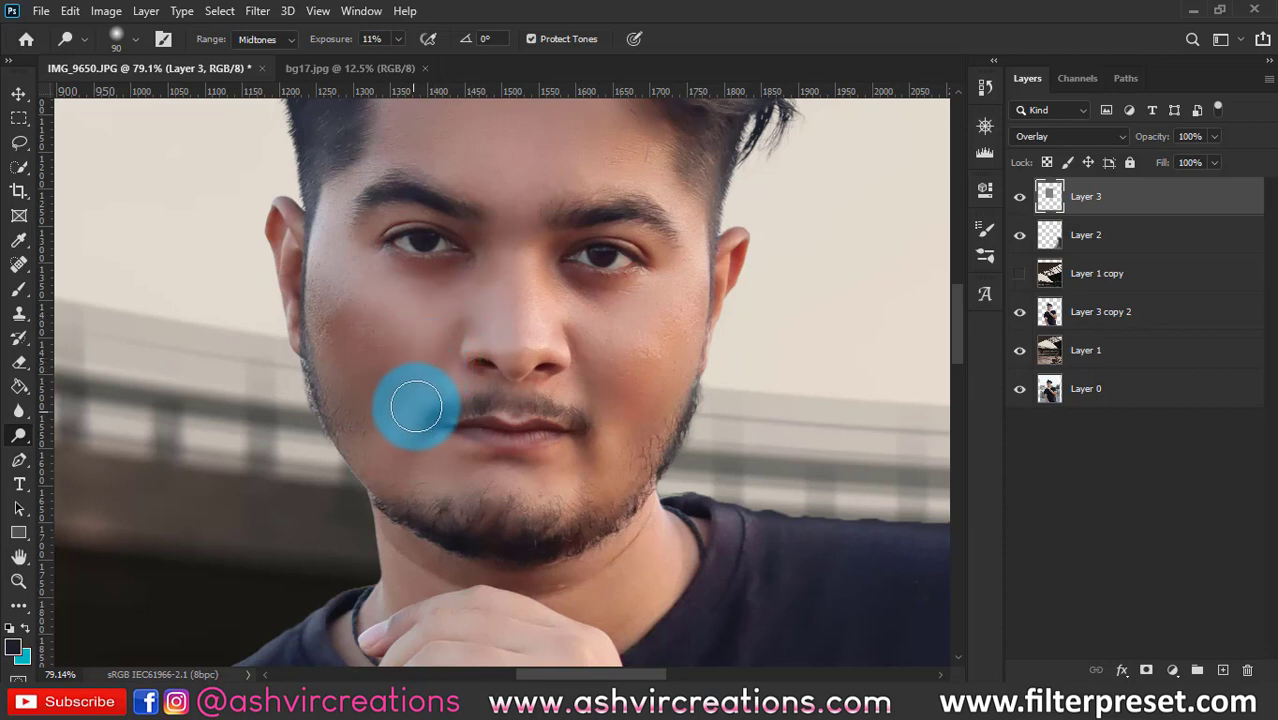
mouse_move(416, 406)
left_mouse_down()
mouse_move(450, 298)
mouse_move(412, 359)
mouse_move(641, 357)
mouse_move(589, 343)
mouse_move(600, 452)
mouse_move(608, 338)
mouse_move(703, 270)
mouse_move(688, 308)
mouse_move(585, 345)
mouse_move(614, 298)
mouse_move(586, 283)
mouse_move(636, 282)
mouse_move(554, 307)
left_mouse_up()
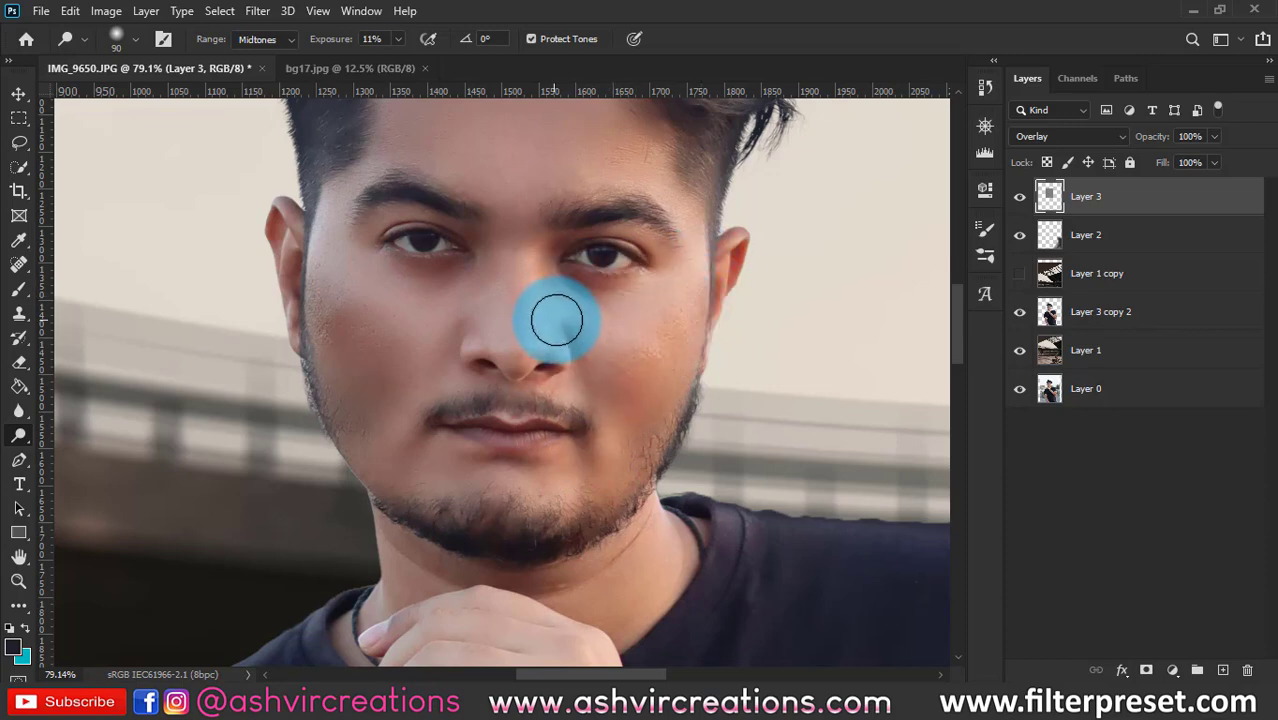
Dodge the middle of the forehead on Layer 3 using a 100 px brush at 11% exposure.
scroll(557, 320, "down", 4)
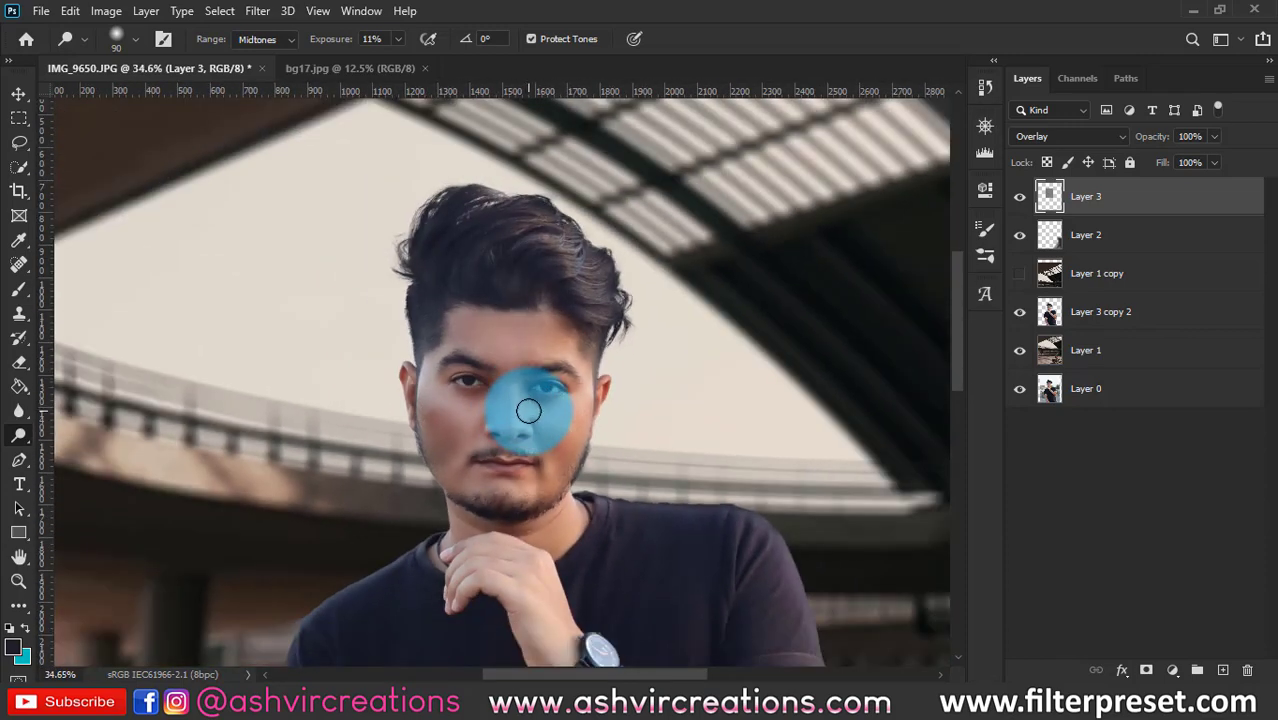
scroll(529, 410, "up", 2)
scroll(487, 316, "up", 2)
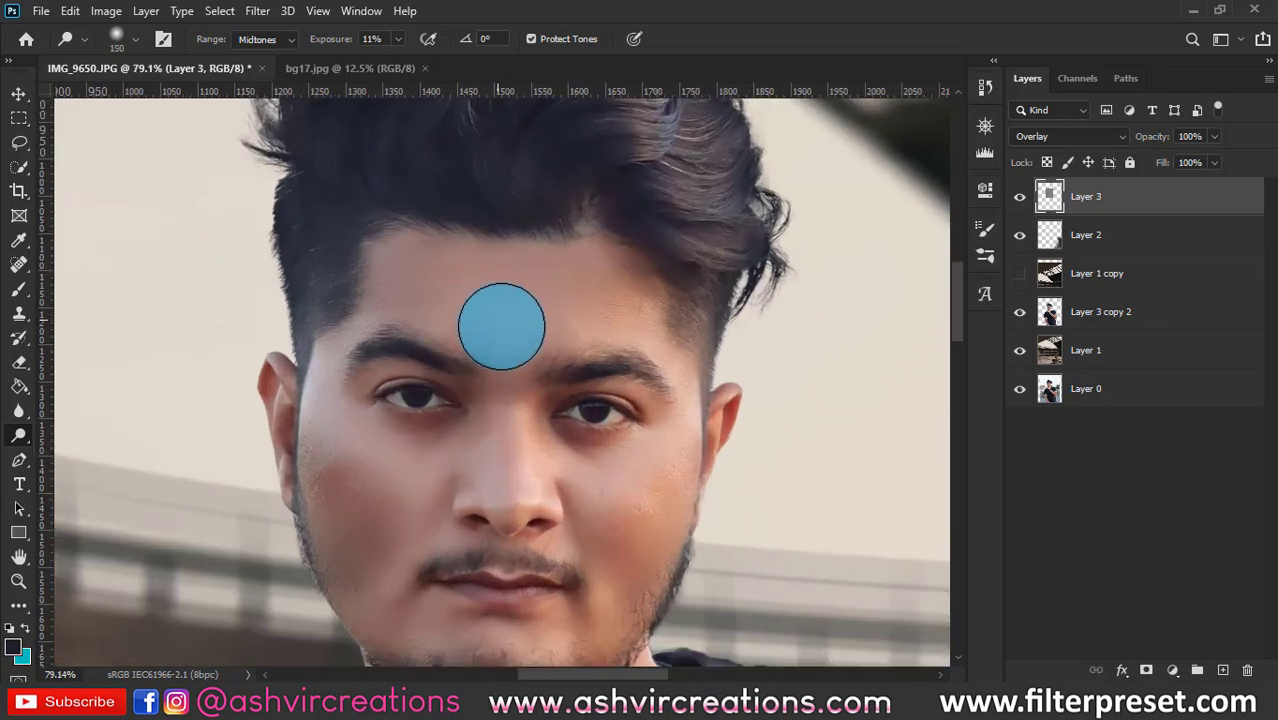
key("ctrl+z")
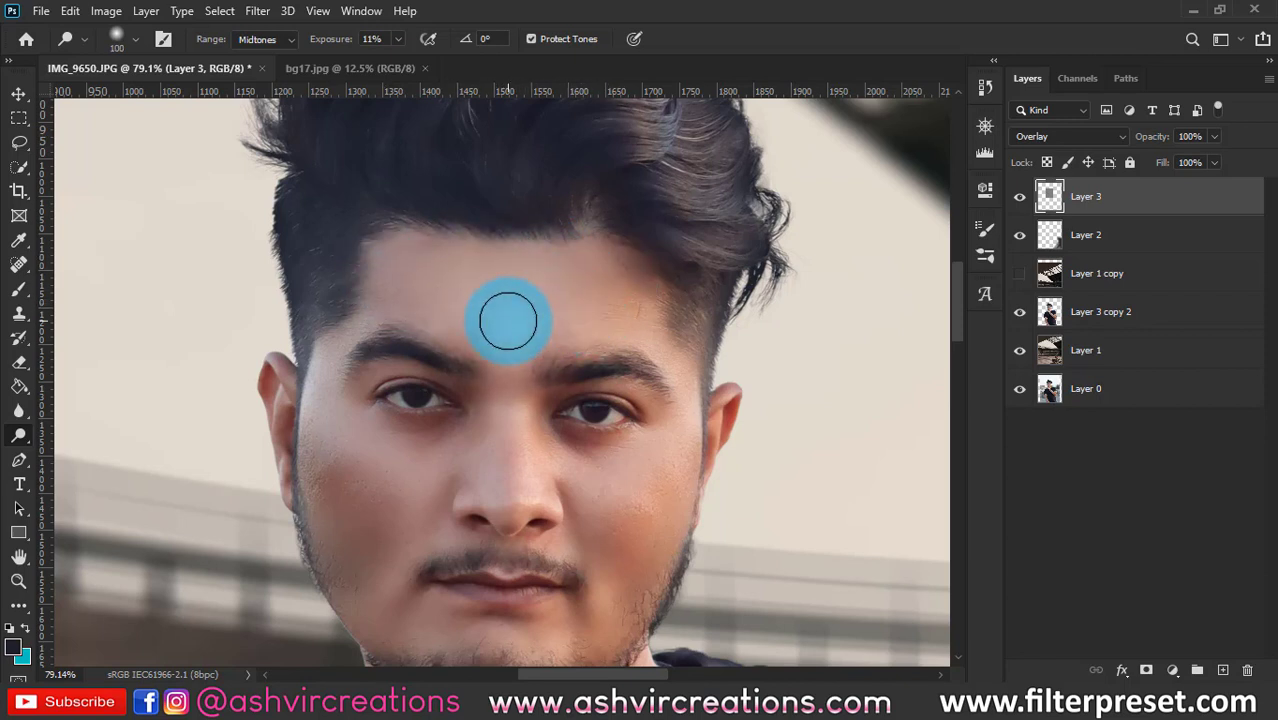
left_click(484, 326)
mouse_move(448, 294)
left_mouse_down()
mouse_move(490, 250)
mouse_move(394, 260)
left_mouse_up()
Extend the forehead highlight towards the hairline and temple with a 150 px Dodge brush, and compare the face with Layer 3 hidden.
scroll(614, 302, "down", 3)
scroll(614, 302, "up", 4)
key("bracketleft")
key("bracketleft")
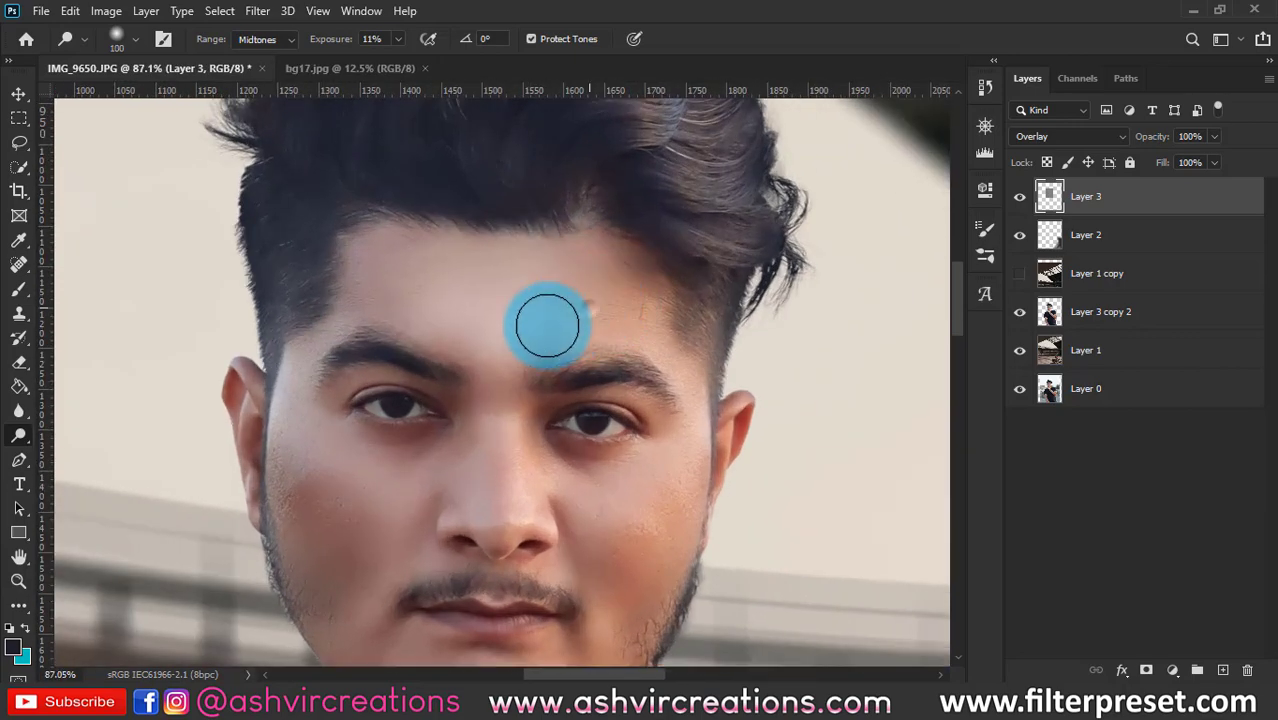
left_click(392, 255)
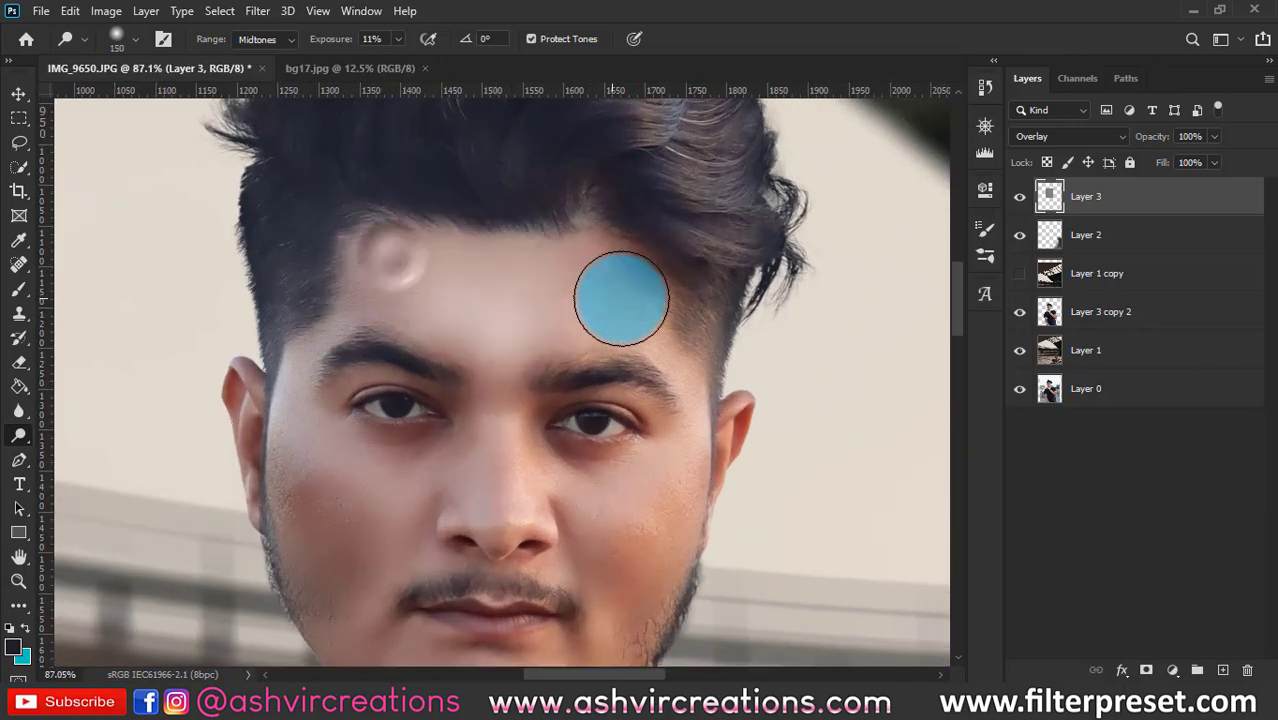
scroll(622, 297, "down", 4)
scroll(640, 296, "up", 2)
left_click_drag(654, 295, 568, 237)
scroll(568, 237, "down", 2)
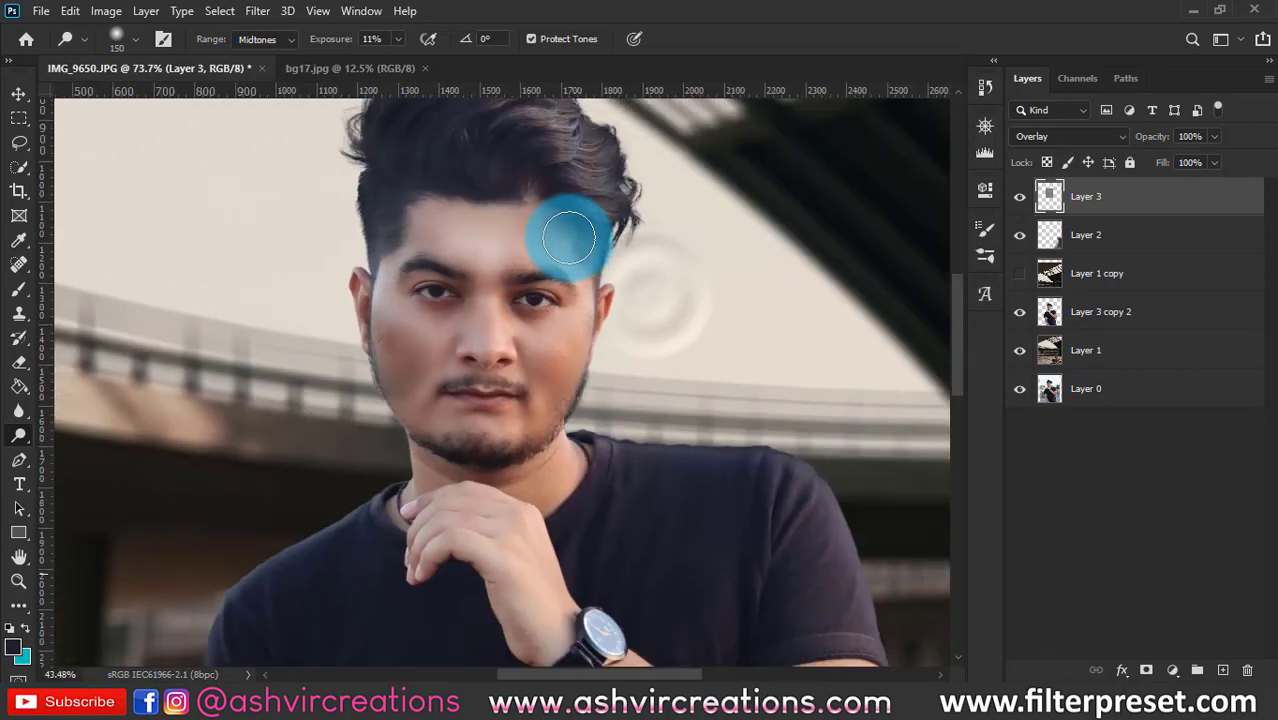
left_click(993, 187)
left_click(1020, 197)
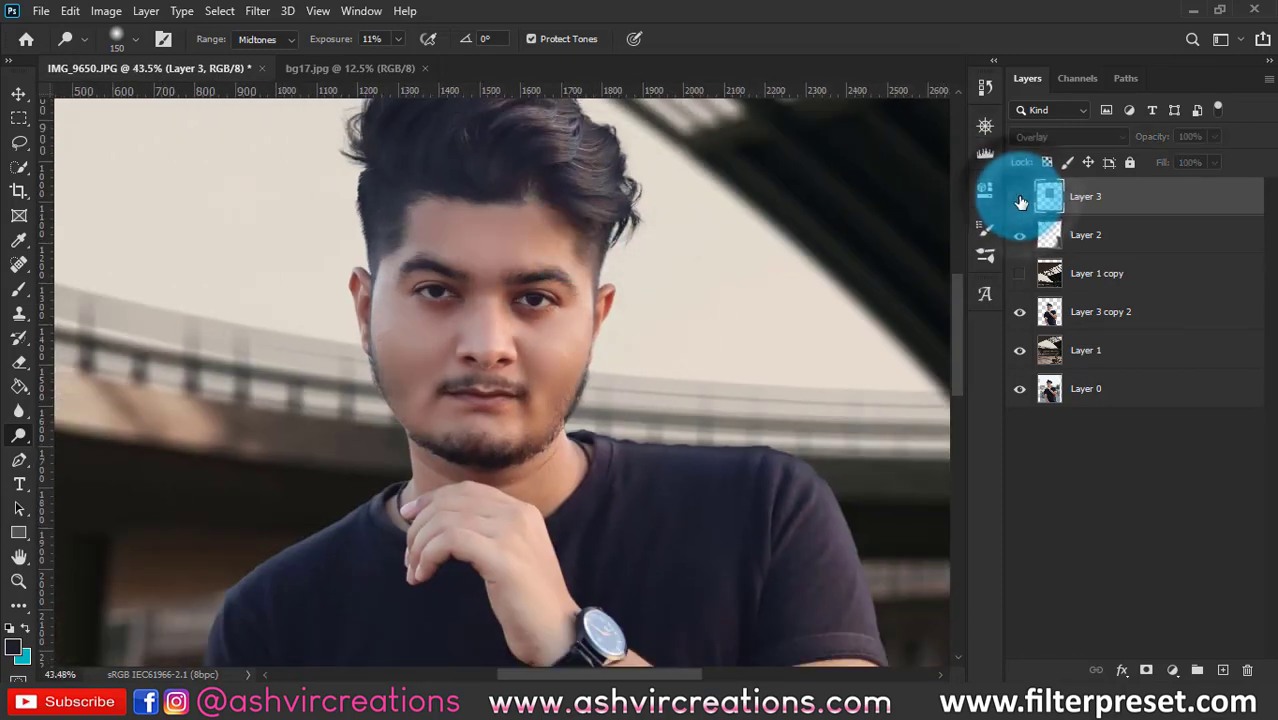
left_click(1020, 197)
Erase part of the shading on the cheek beside the ear on Layer 3 with a soft 125 px Eraser at 29% opacity.
scroll(495, 286, "up", 1)
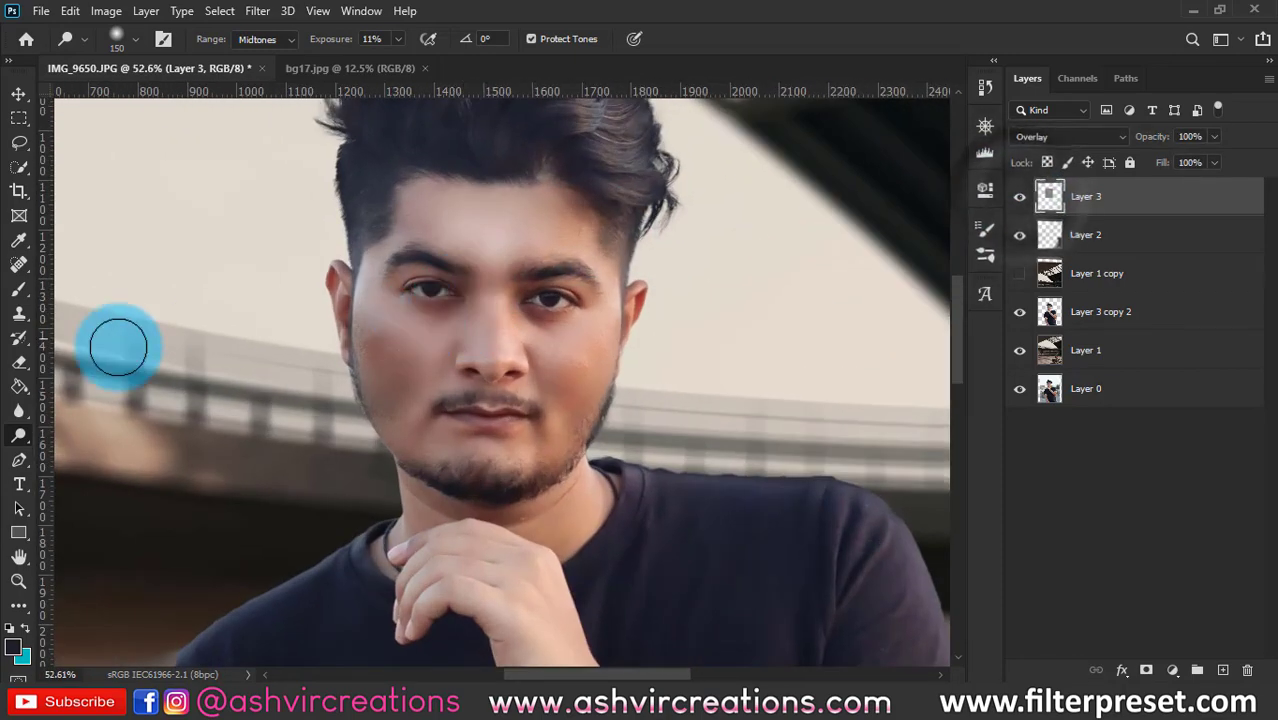
left_click(19, 363)
right_click(200, 348)
left_click(375, 392)
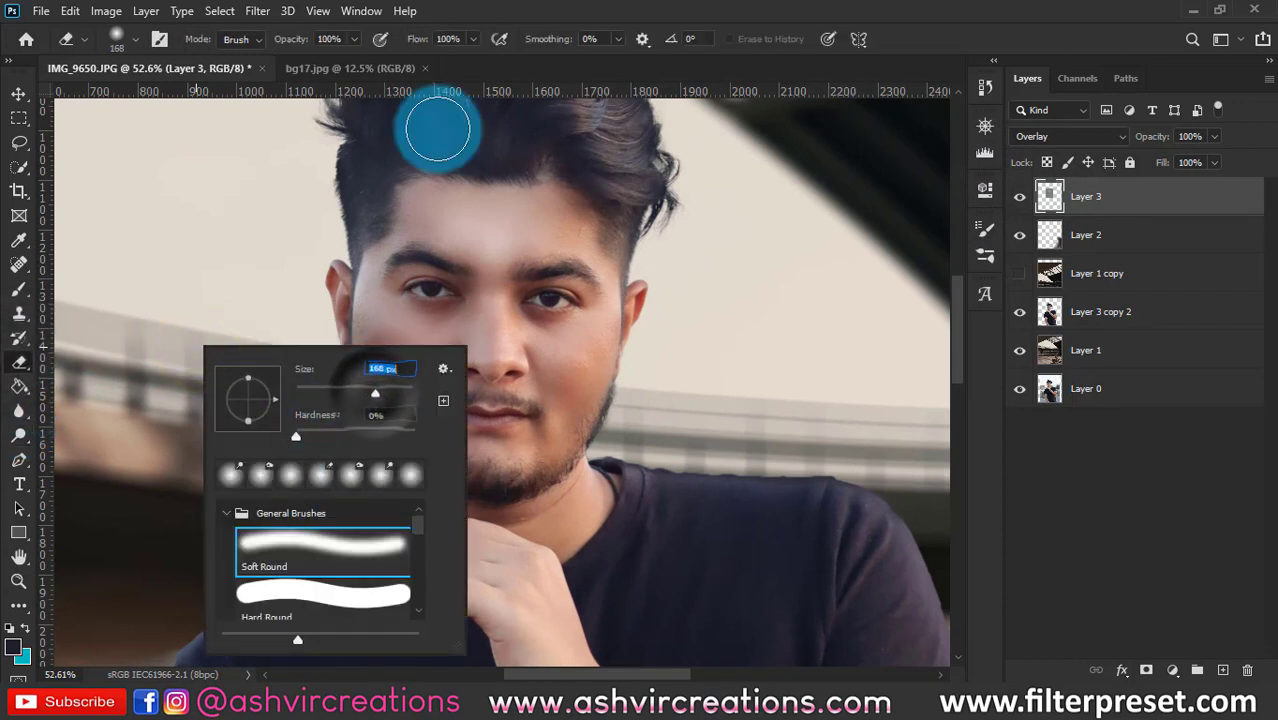
mouse_move(298, 40)
left_mouse_down()
mouse_move(215, 42)
mouse_move(229, 40)
left_mouse_up()
key("bracketright")
key("bracketright")
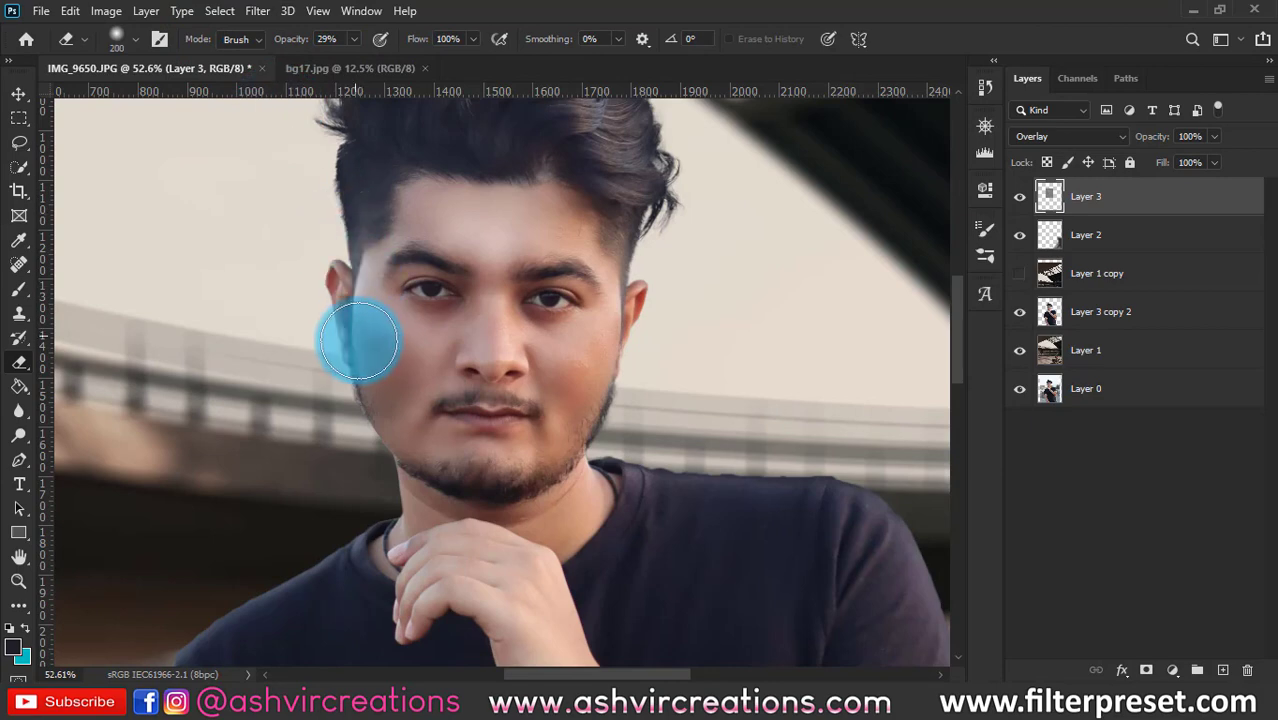
scroll(363, 356, "up", 3)
key("bracketleft")
key("bracketleft")
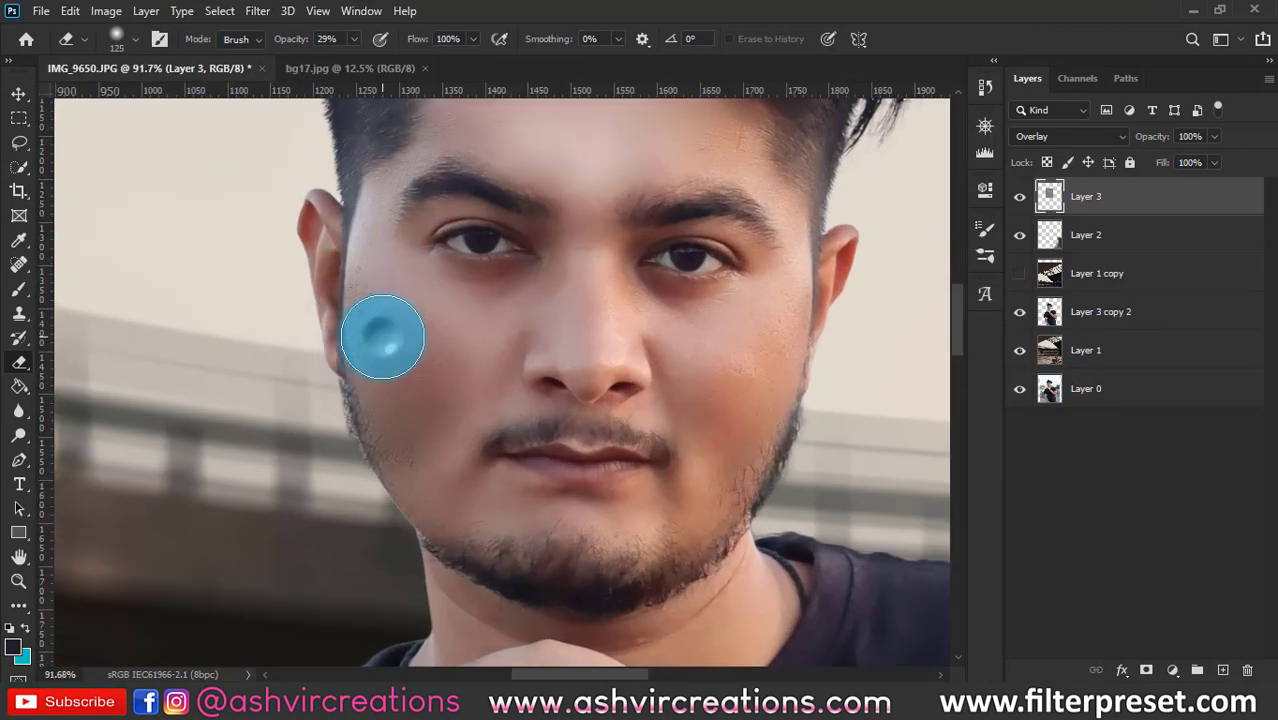
Soften the burned shading on the lower cheek of Layer 3 with a 175 px Eraser at 29% opacity.
scroll(391, 337, "down", 3)
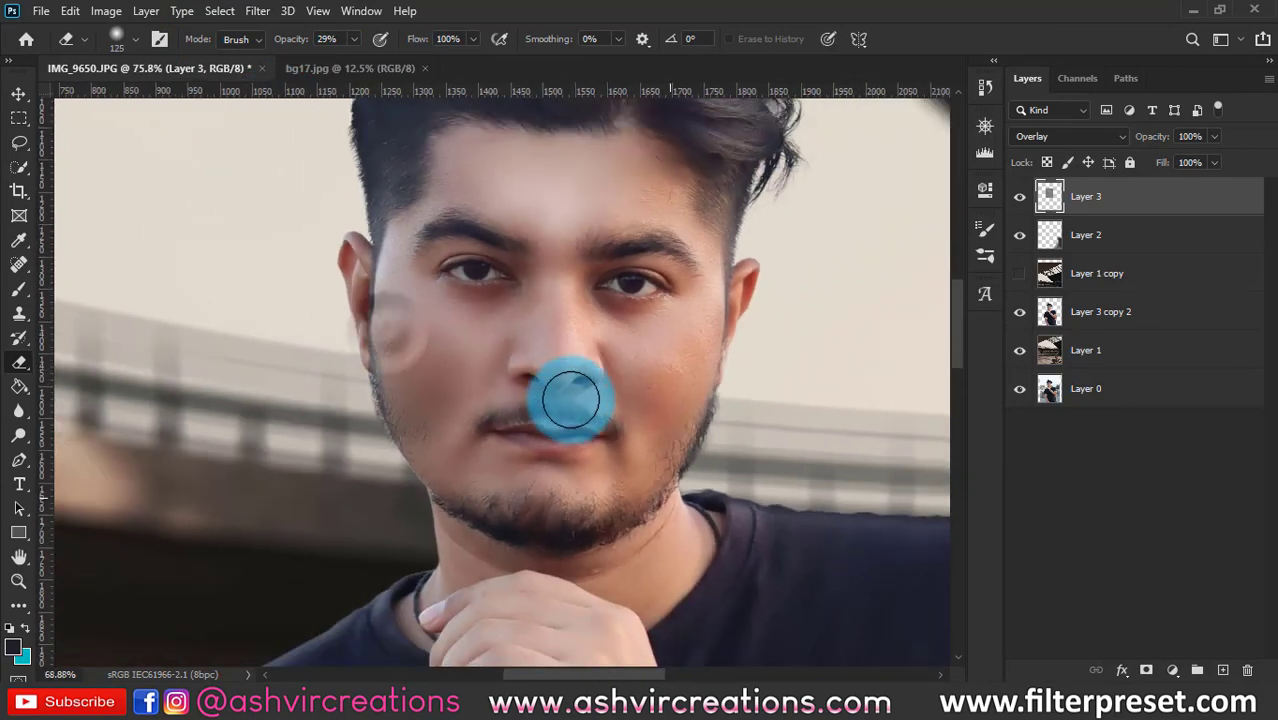
scroll(571, 400, "down", 2)
scroll(471, 378, "up", 3)
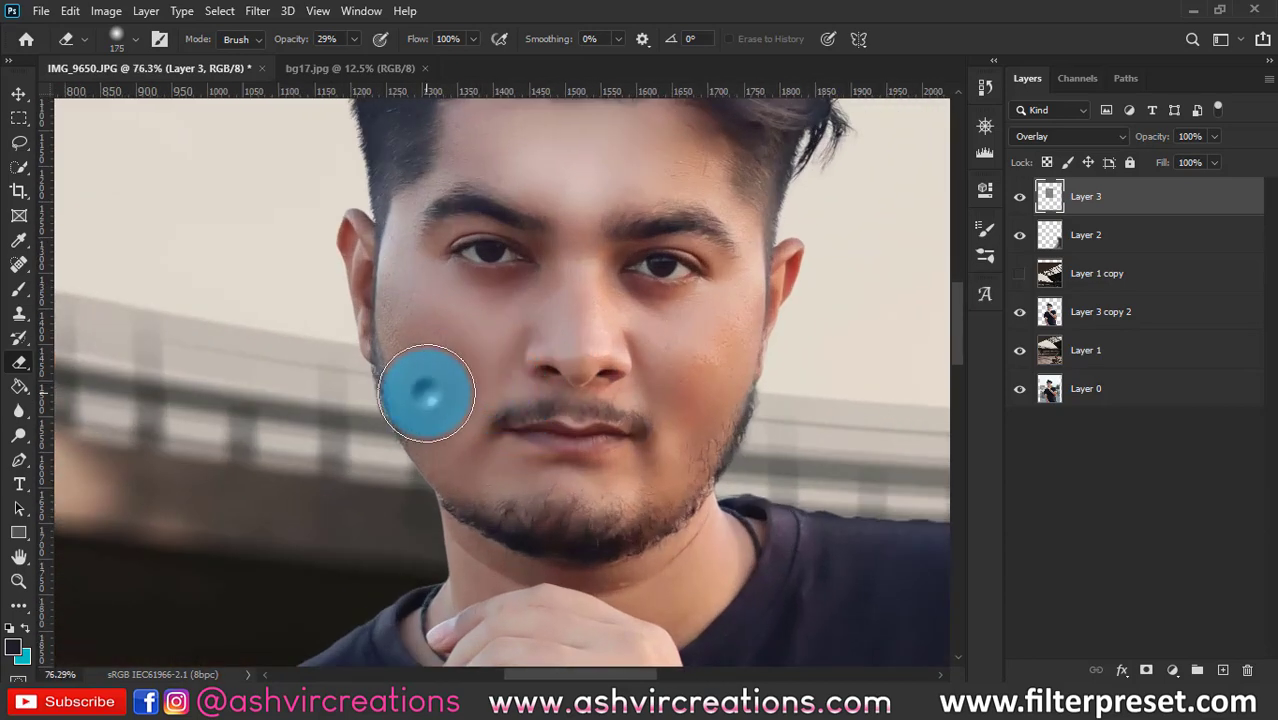
scroll(419, 379, "down", 1)
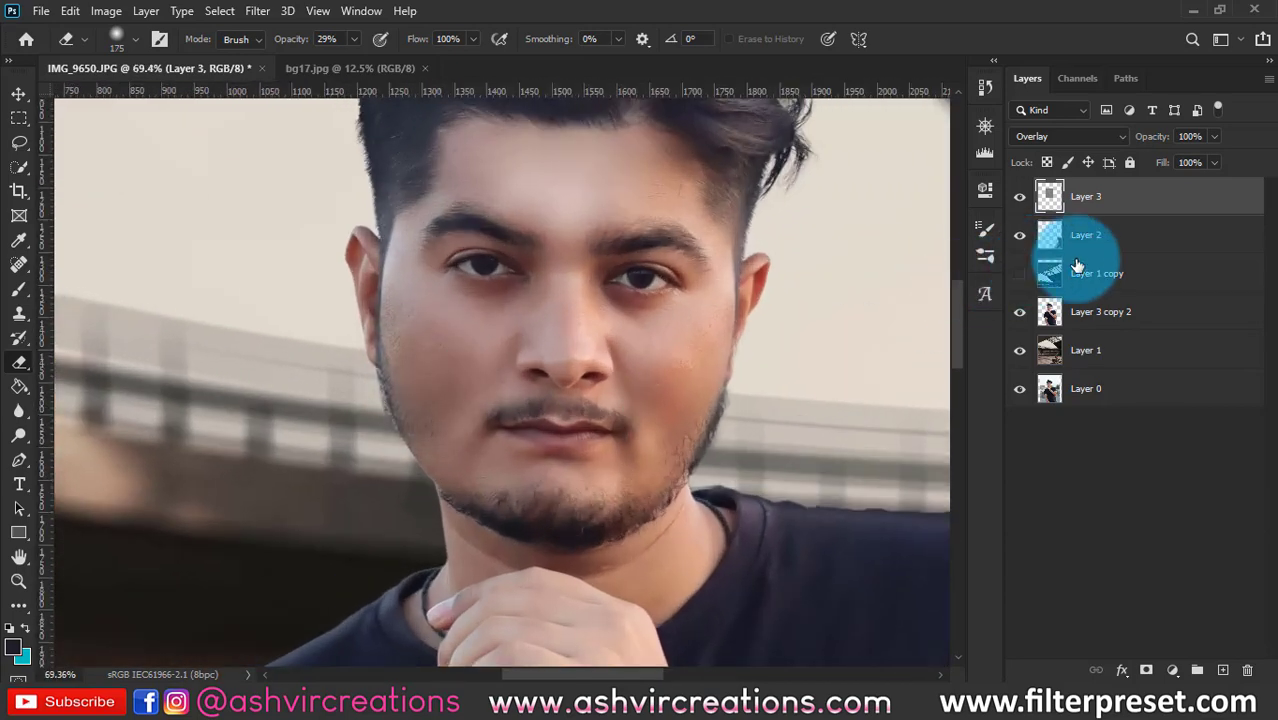
Set up the Mixer Brush for Layer 3 copy 2 with Wet 30%, Load 25%, Mix 28% and Flow 26%.
left_click(1092, 311)
left_click(27, 285)
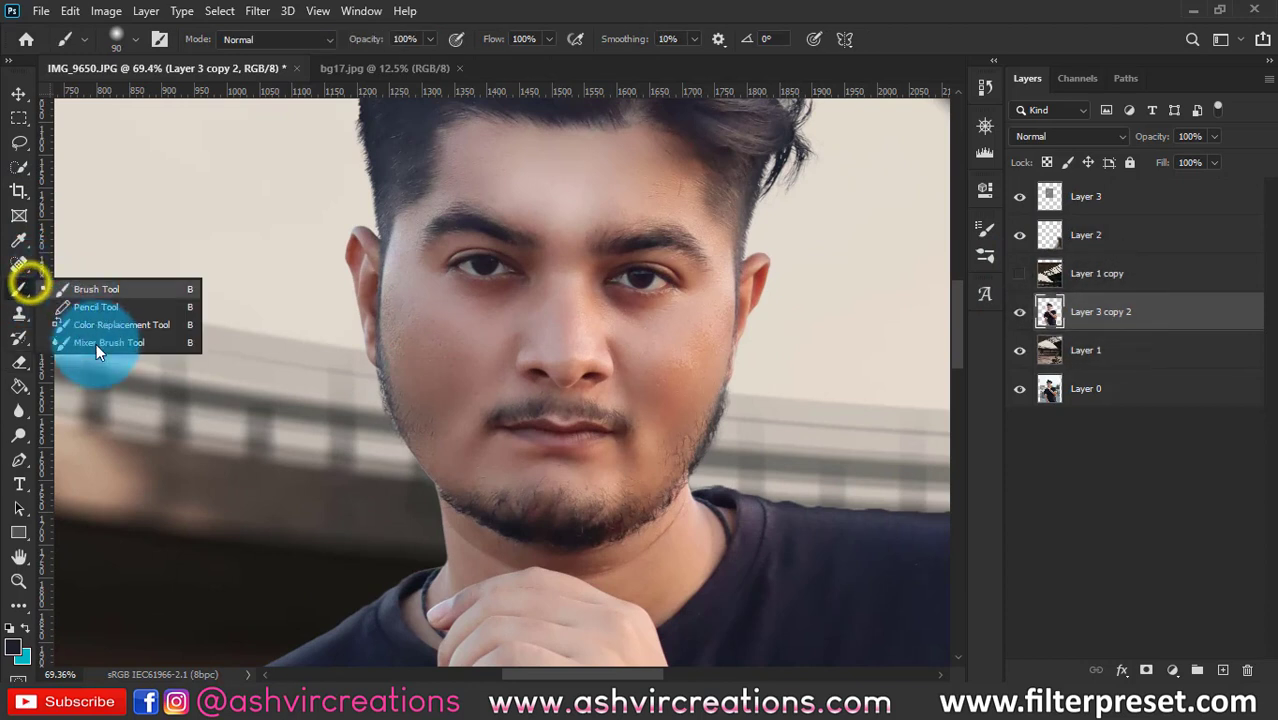
left_click(96, 343)
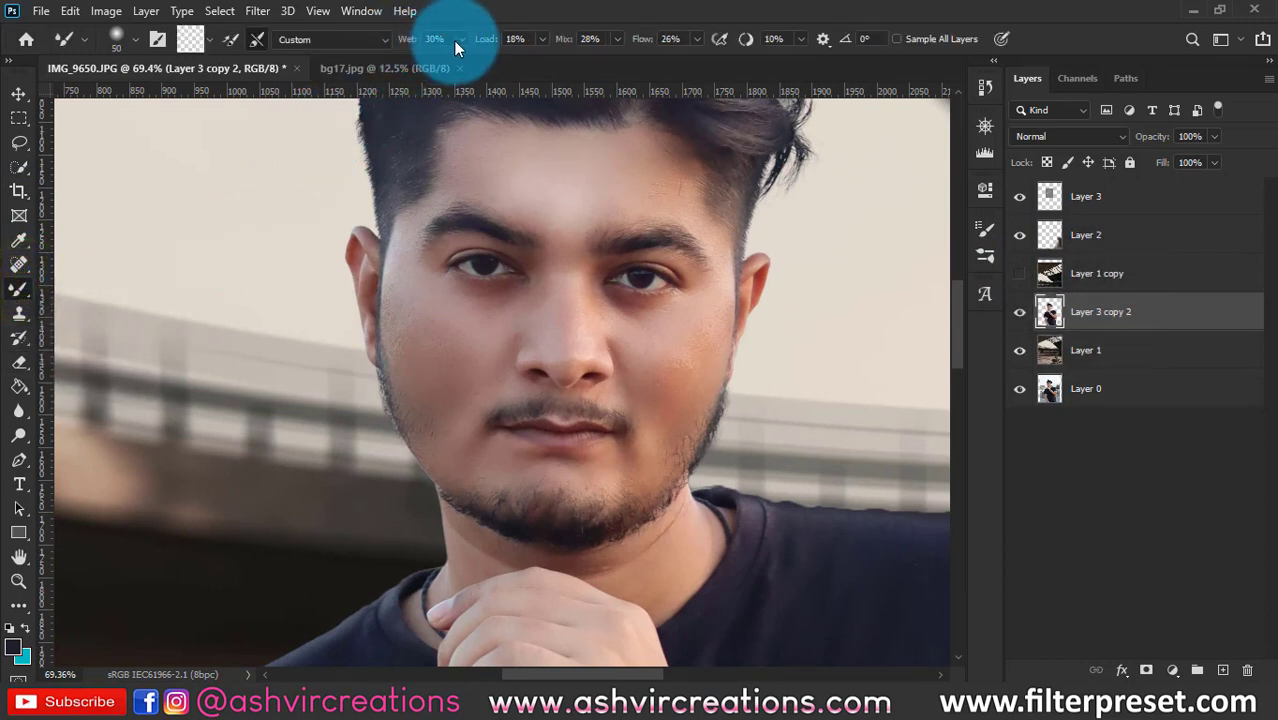
left_click(568, 44)
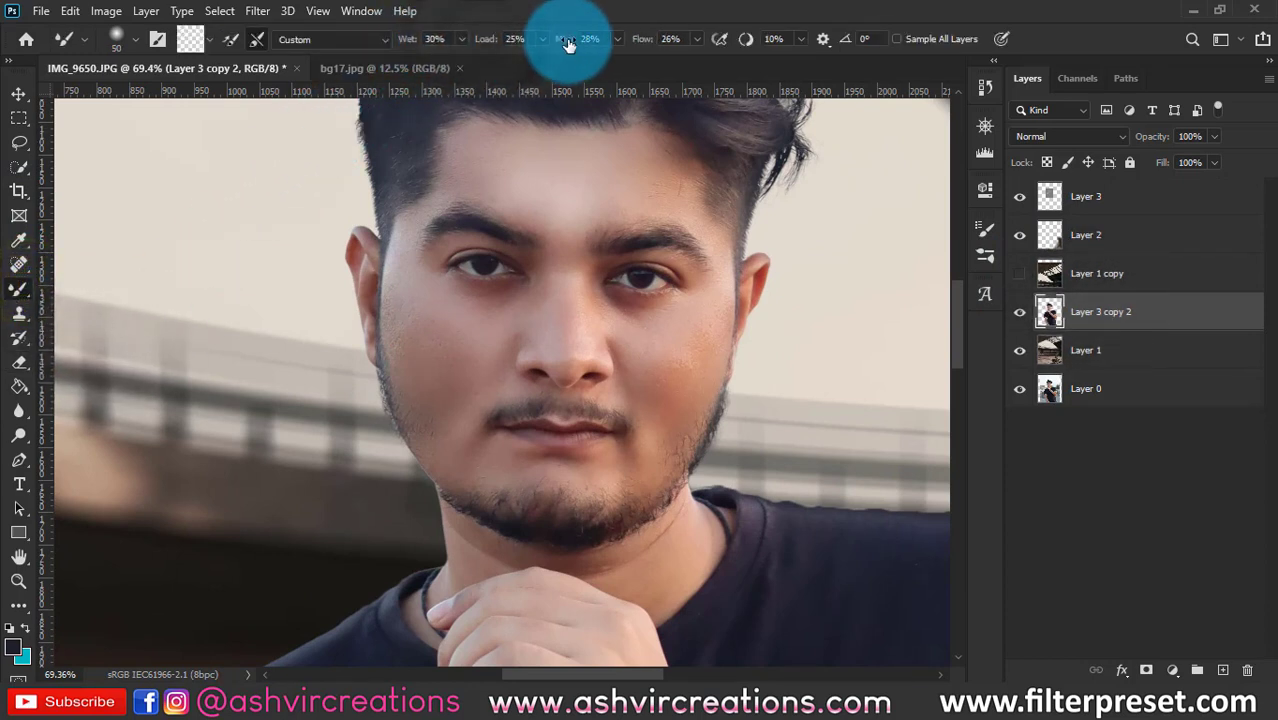
left_click(335, 41)
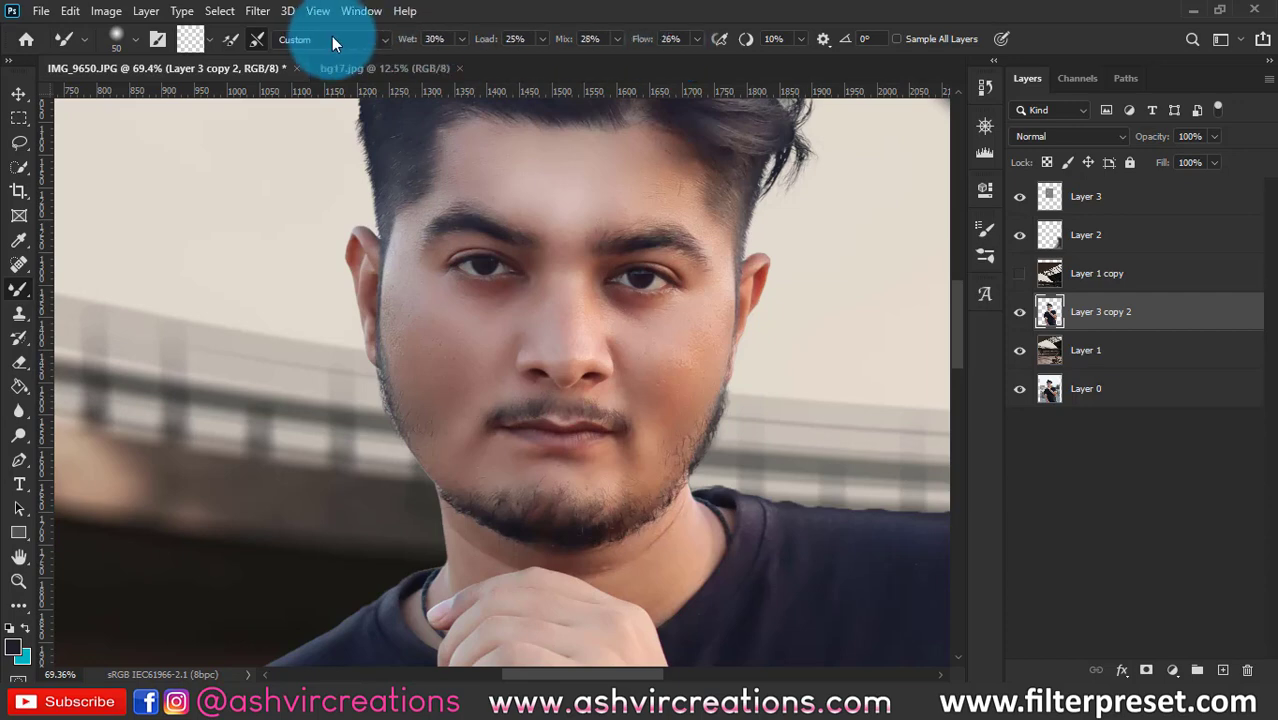
left_click(257, 40)
left_click(347, 349)
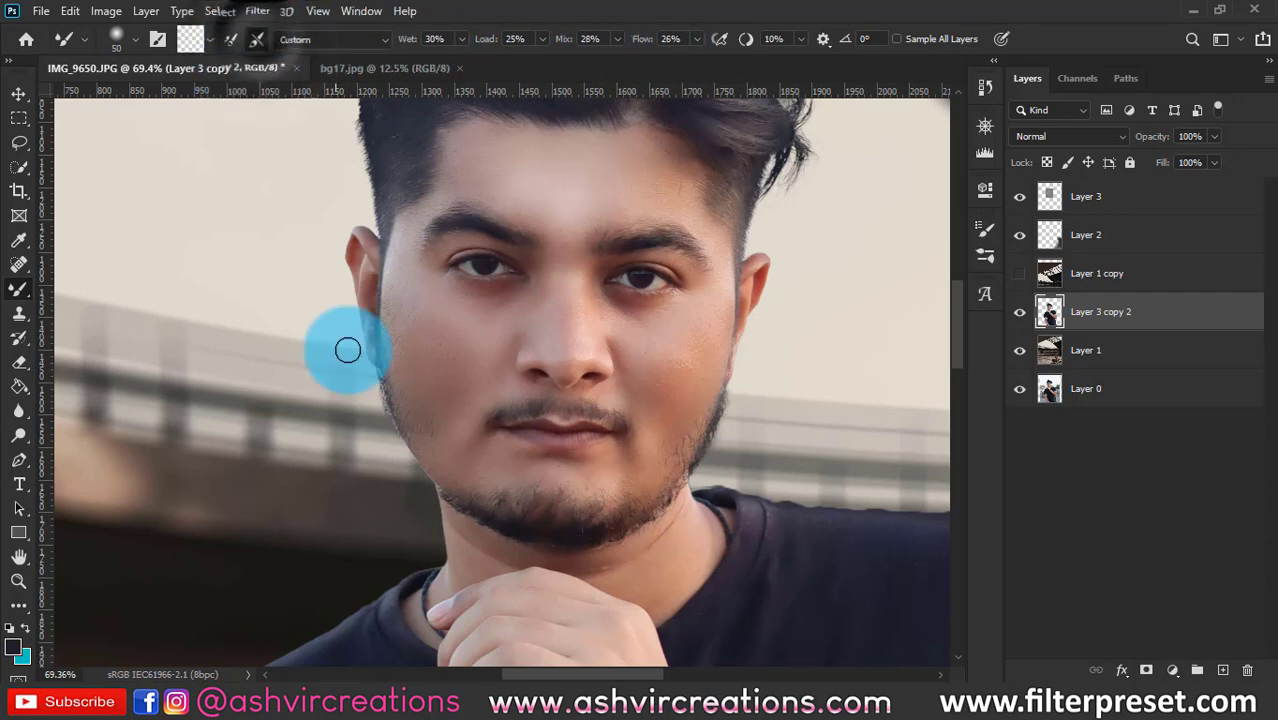
Blend the skin around the mouth and across the cheeks on Layer 3 copy 2 with an 80 px Mixer Brush.
left_click(473, 438)
scroll(489, 462, "up", 4)
key("bracketright")
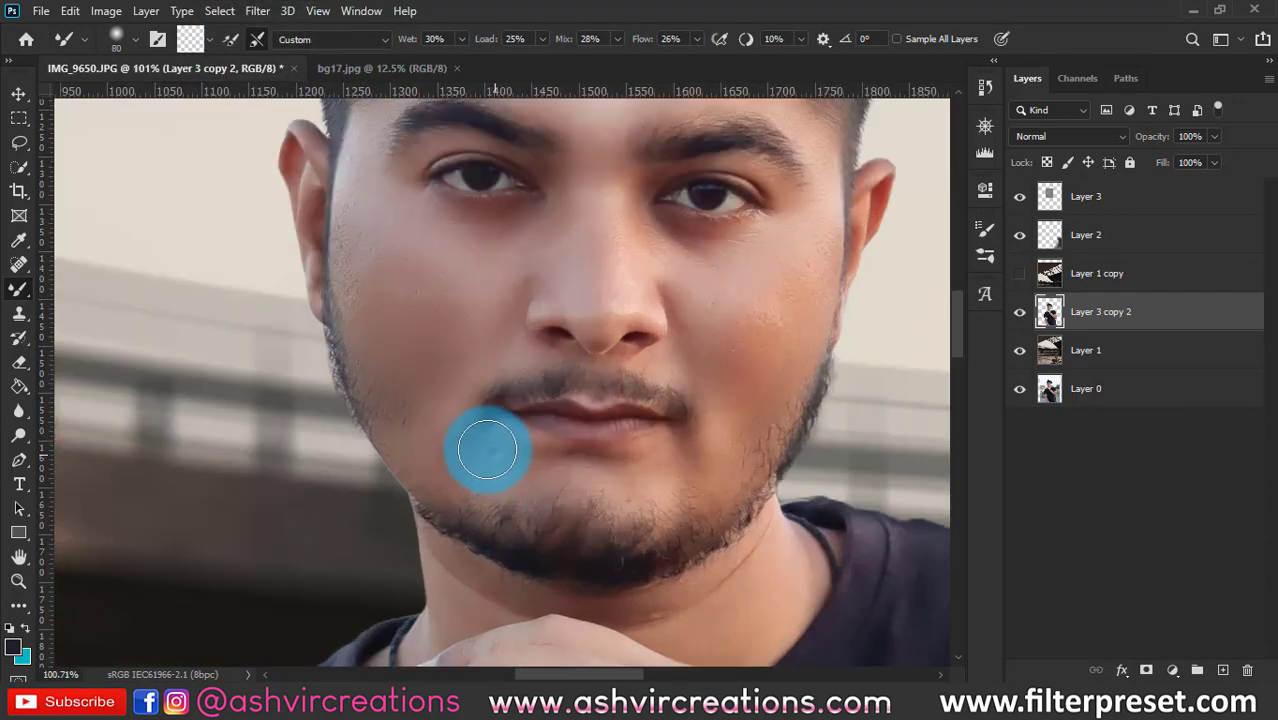
mouse_move(487, 450)
left_mouse_down()
mouse_move(452, 388)
mouse_move(480, 431)
mouse_move(510, 445)
mouse_move(448, 405)
mouse_move(486, 448)
mouse_move(573, 462)
mouse_move(679, 441)
mouse_move(717, 418)
mouse_move(672, 473)
mouse_move(729, 399)
mouse_move(663, 467)
mouse_move(697, 458)
left_mouse_up()
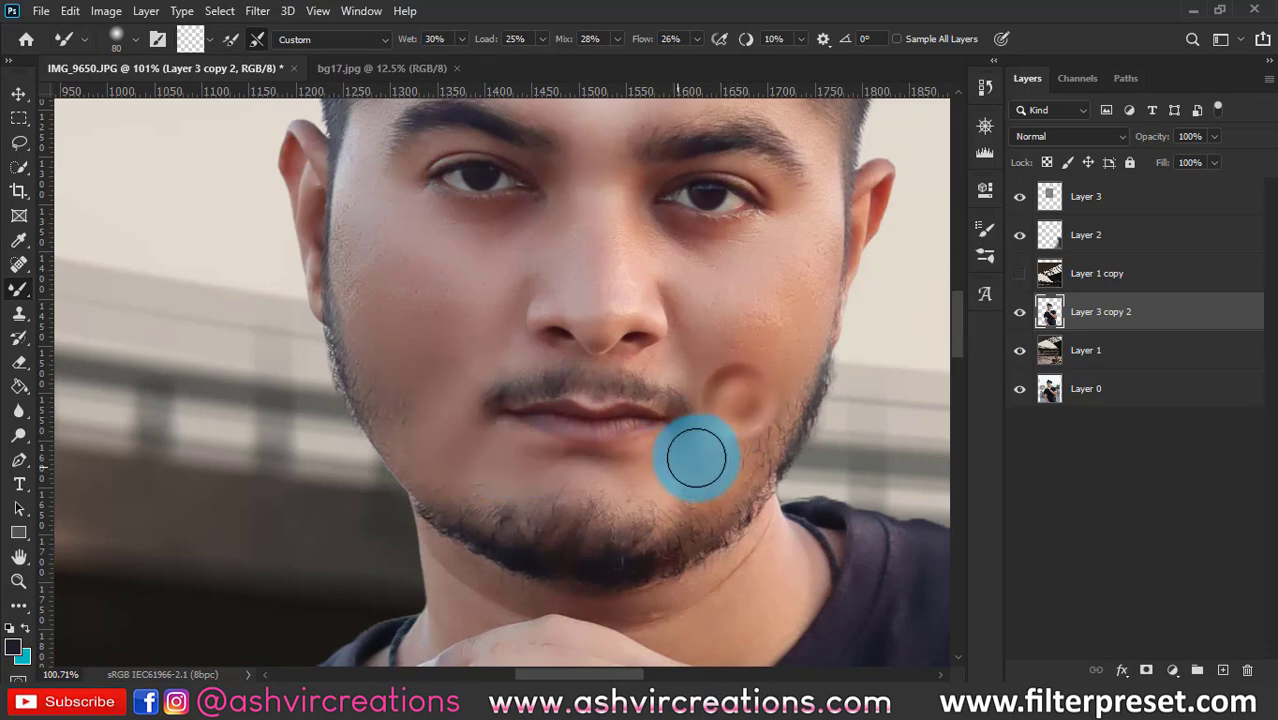
scroll(697, 458, "down", 3)
mouse_move(725, 399)
left_mouse_down()
mouse_move(826, 330)
mouse_move(759, 348)
left_mouse_up()
scroll(828, 334, "up", 1)
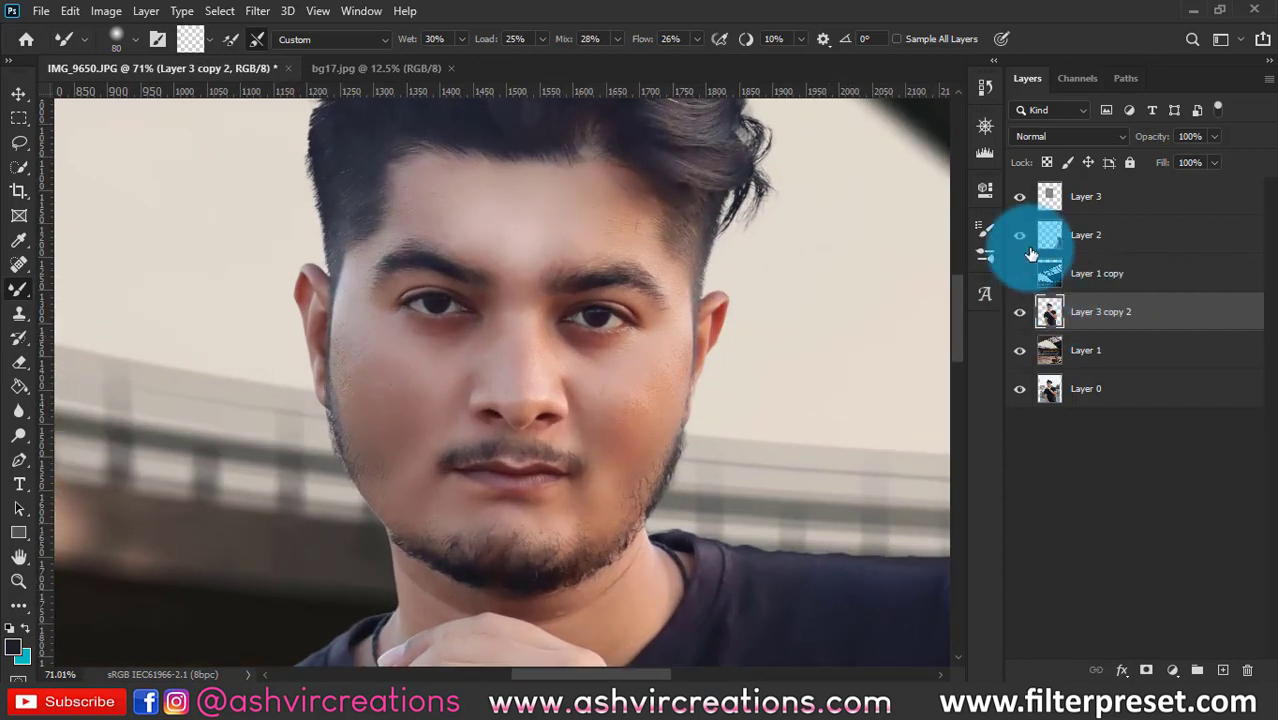
Compare the face with Layer 3 hidden, and reduce the opacity of Layer 3 to 20%.
left_click(1031, 256)
left_click(1022, 200)
left_click(1022, 200)
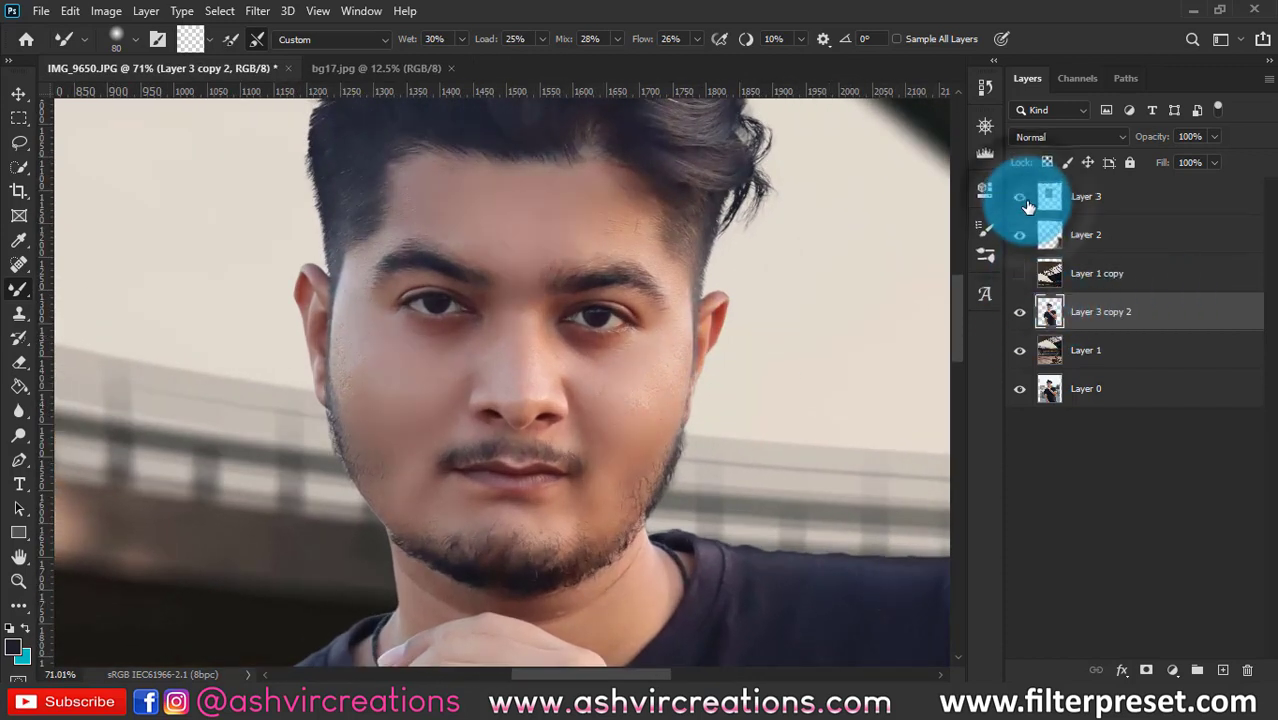
left_click(1098, 205)
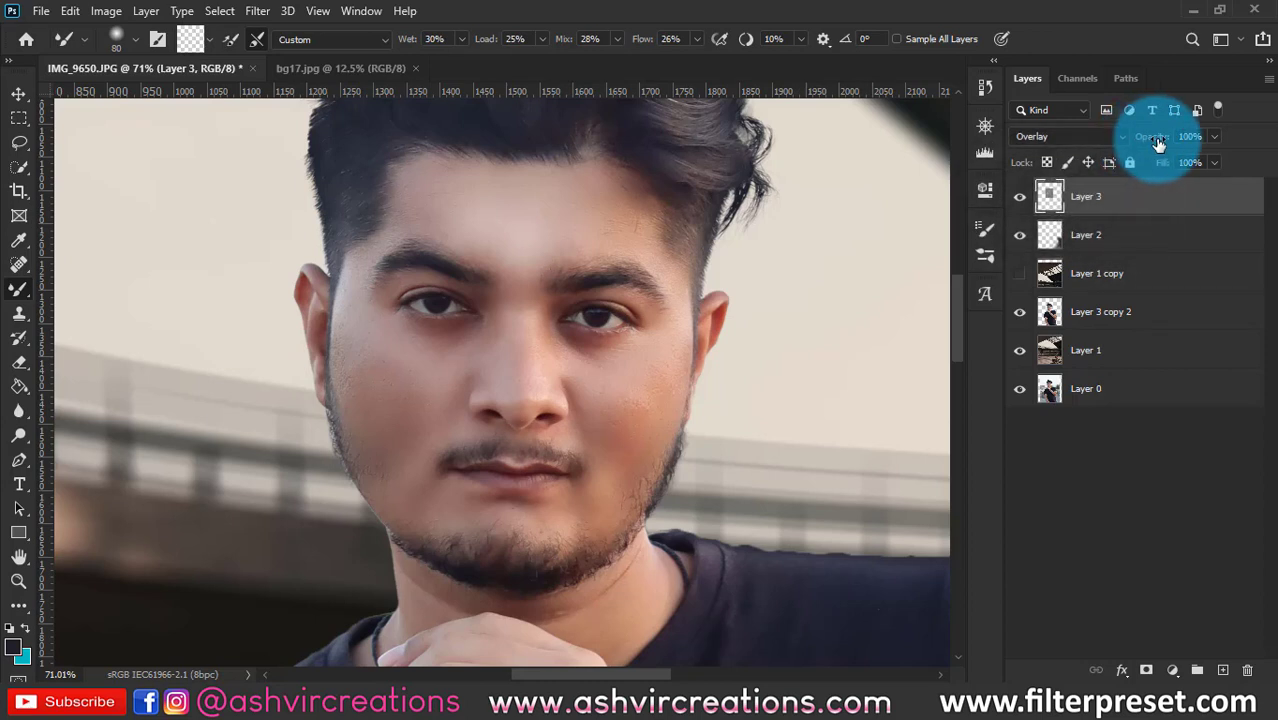
left_click_drag(1150, 143, 1003, 148)
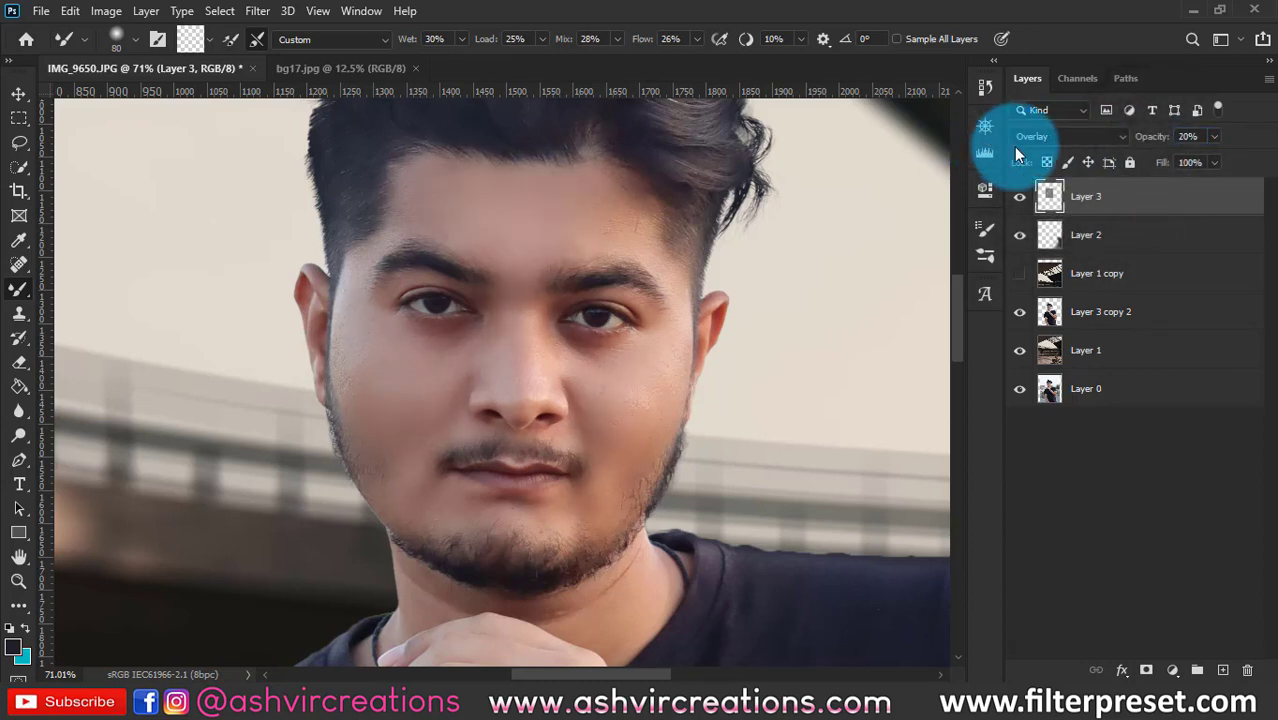
left_click(1020, 196)
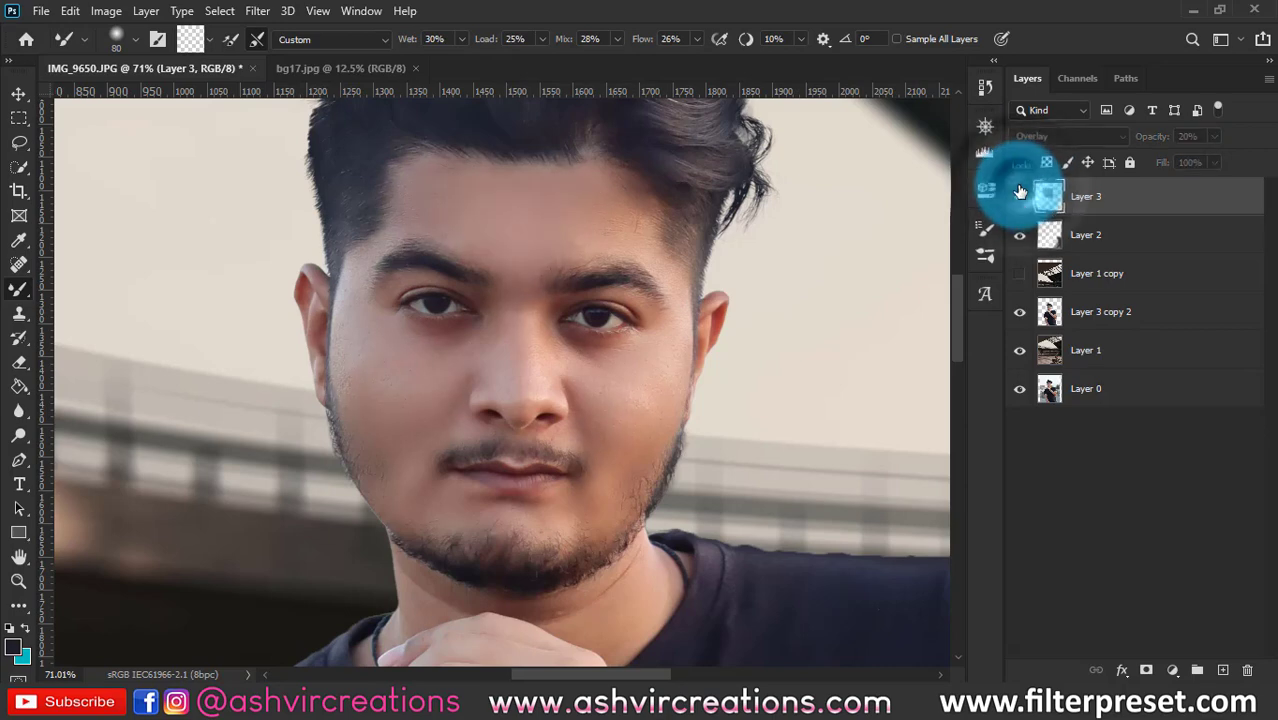
left_click(18, 93)
scroll(376, 328, "down", 3)
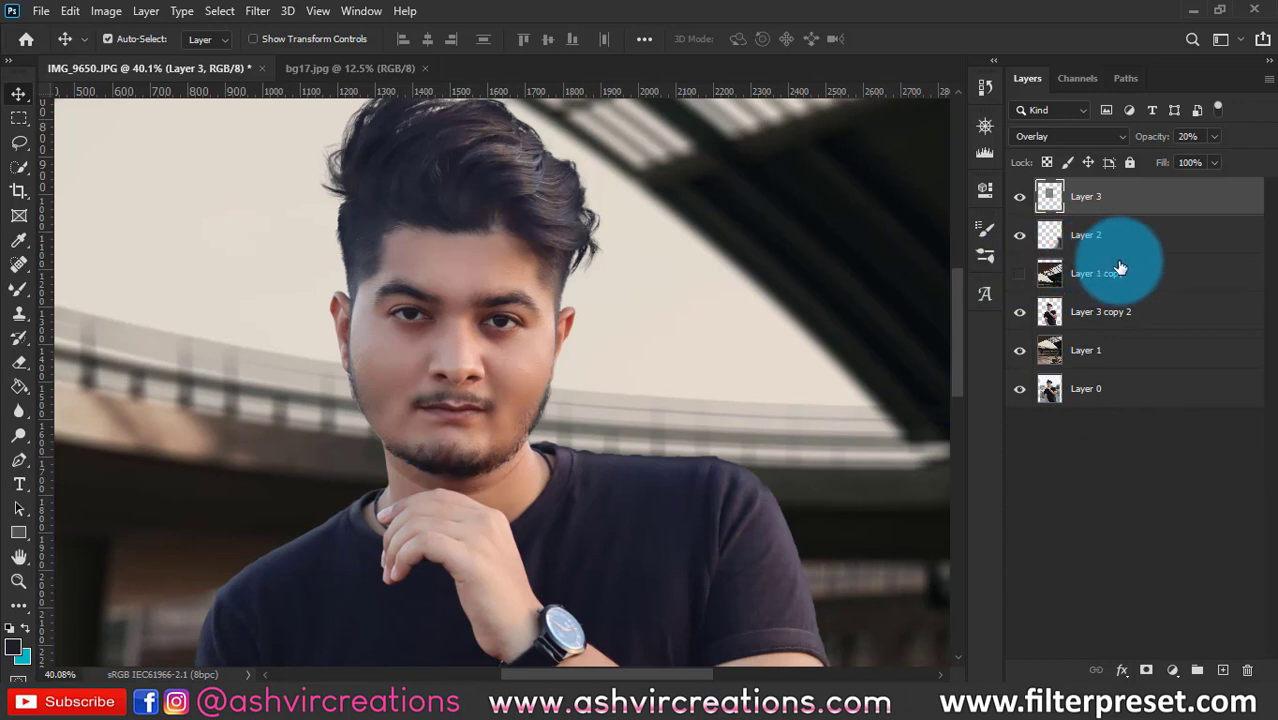
left_click(1113, 351, "shift")
right_click(1113, 349)
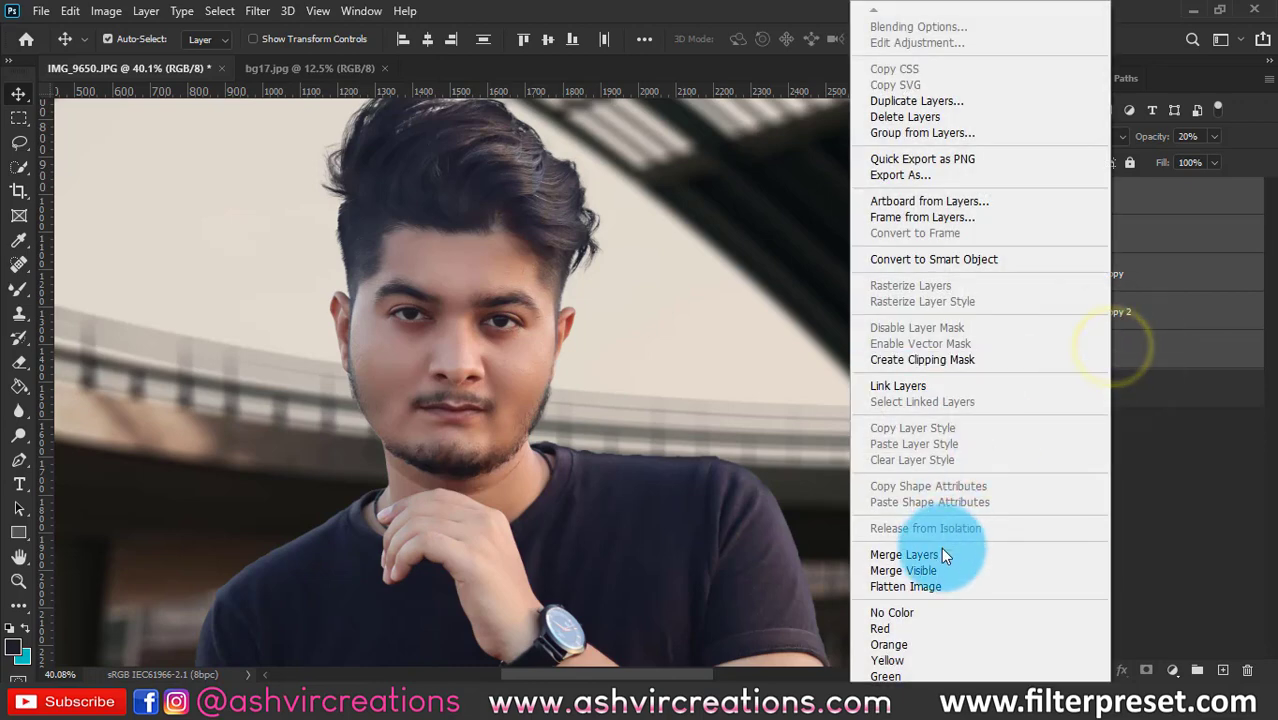
left_click(1135, 200)
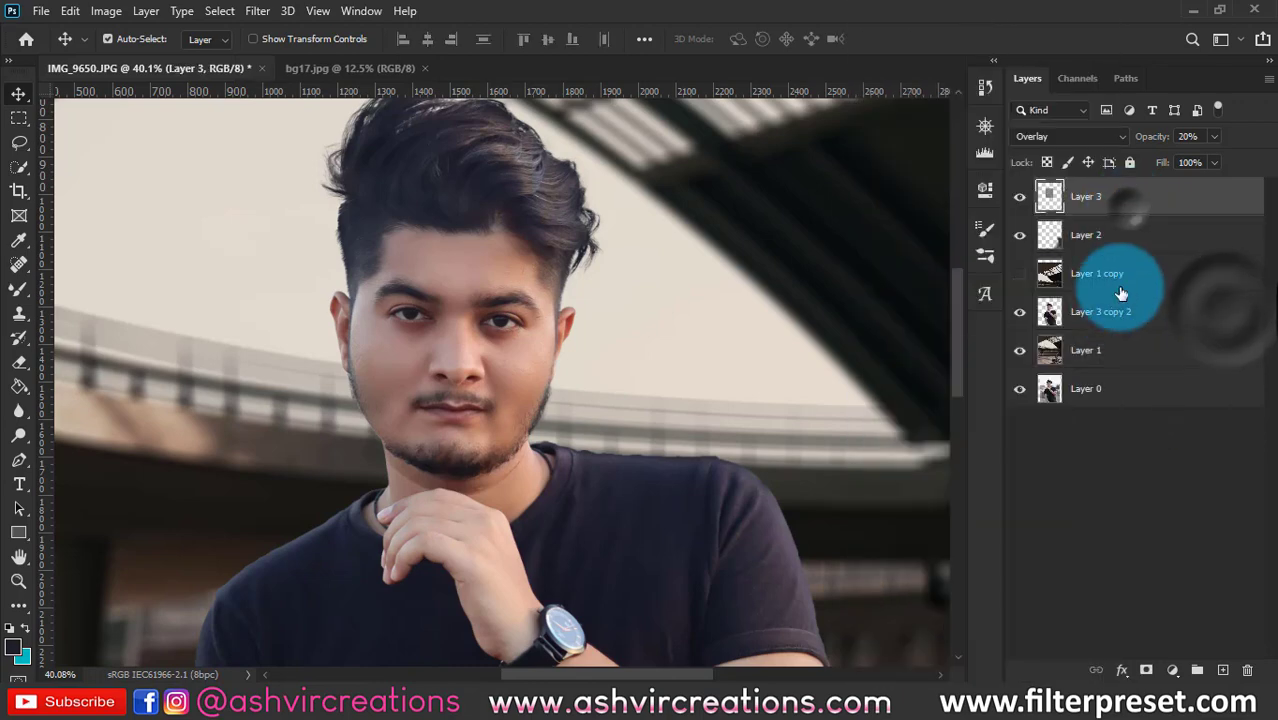
Soften the edge of the jeans and lower forearm on Layer 3 copy 2 with a 90 px Blur tool at 100% strength.
left_click(1110, 318)
scroll(480, 200, "down", 5)
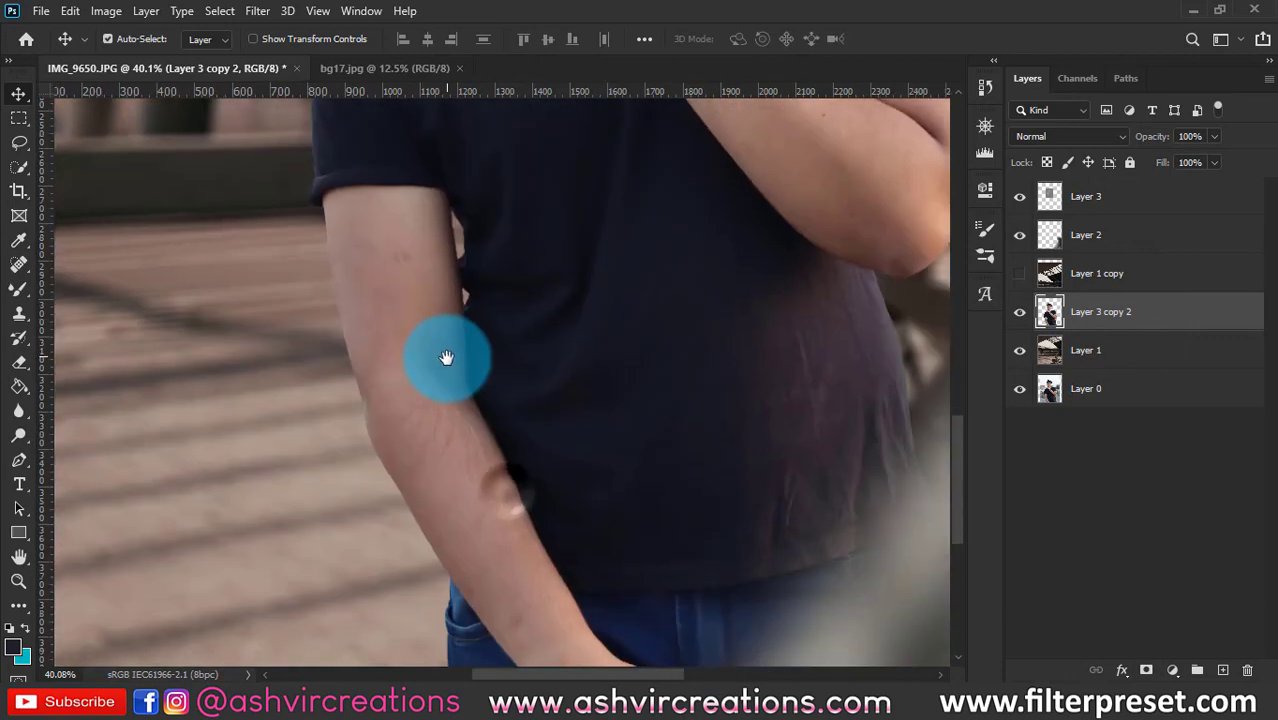
left_click(19, 408)
right_click(19, 408)
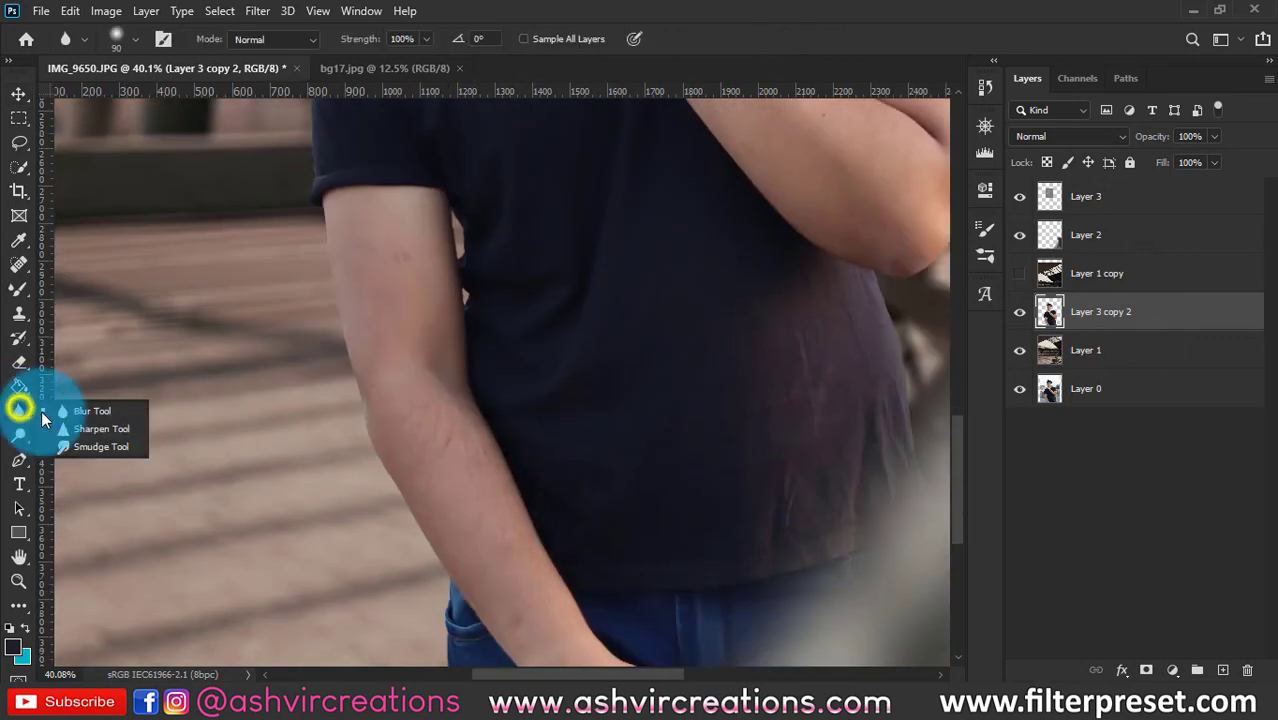
left_click(72, 414)
right_click(276, 372)
double_click(373, 562)
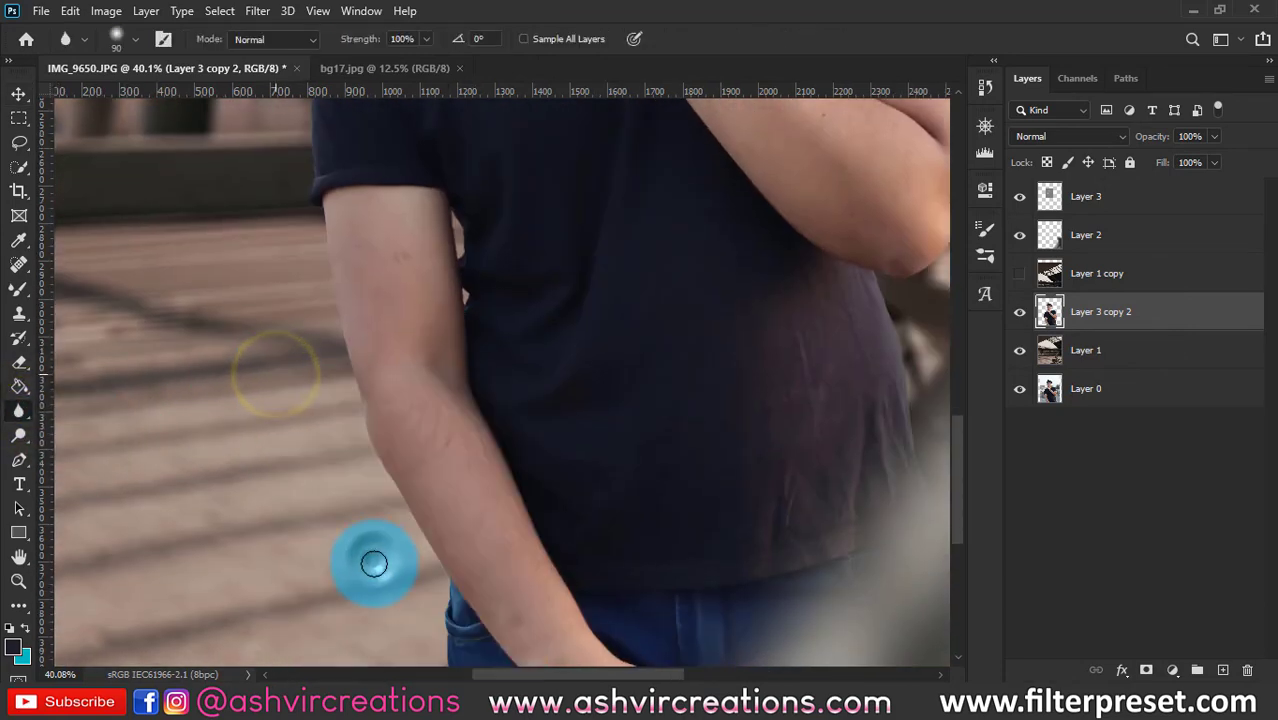
scroll(451, 408, "up", 5)
left_click_drag(479, 459, 502, 217)
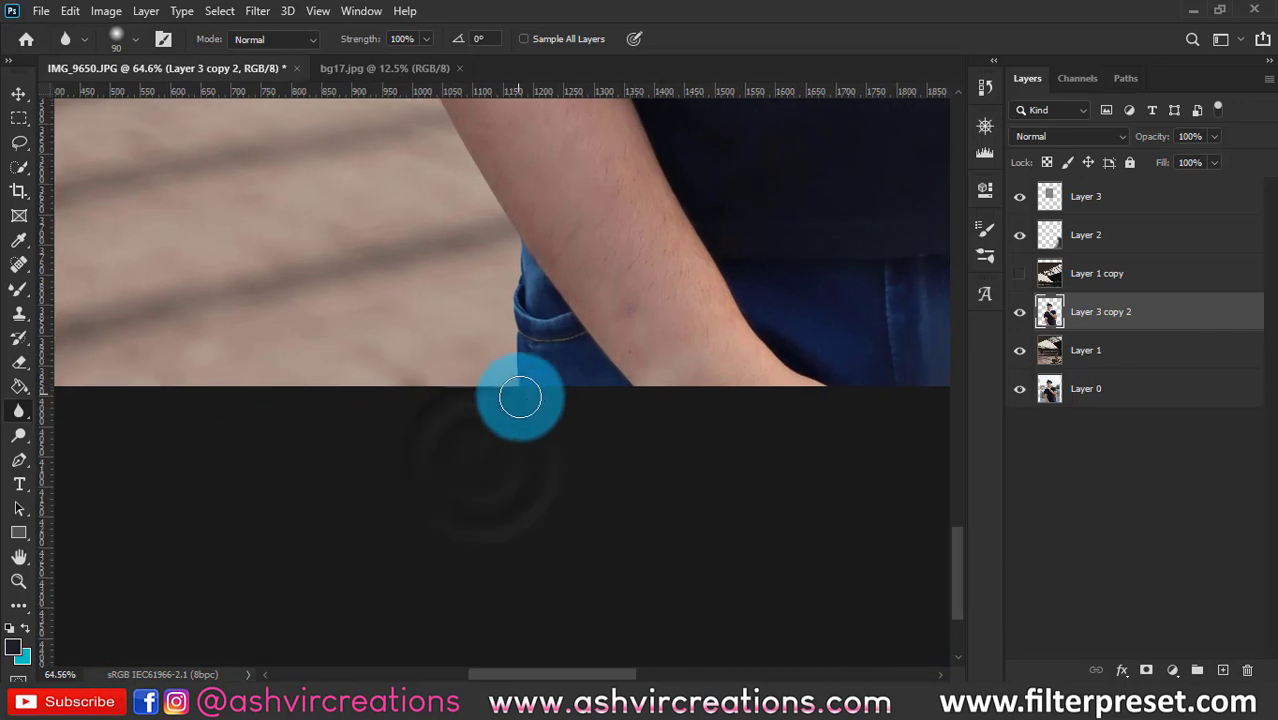
mouse_move(520, 403)
left_mouse_down()
mouse_move(510, 266)
mouse_move(521, 215)
mouse_move(631, 358)
mouse_move(621, 368)
mouse_move(603, 344)
mouse_move(550, 240)
left_mouse_up()
Blur the outline of the lowered arm up to the sleeve and shoulder with a 60 px Blur brush.
key("bracketleft")
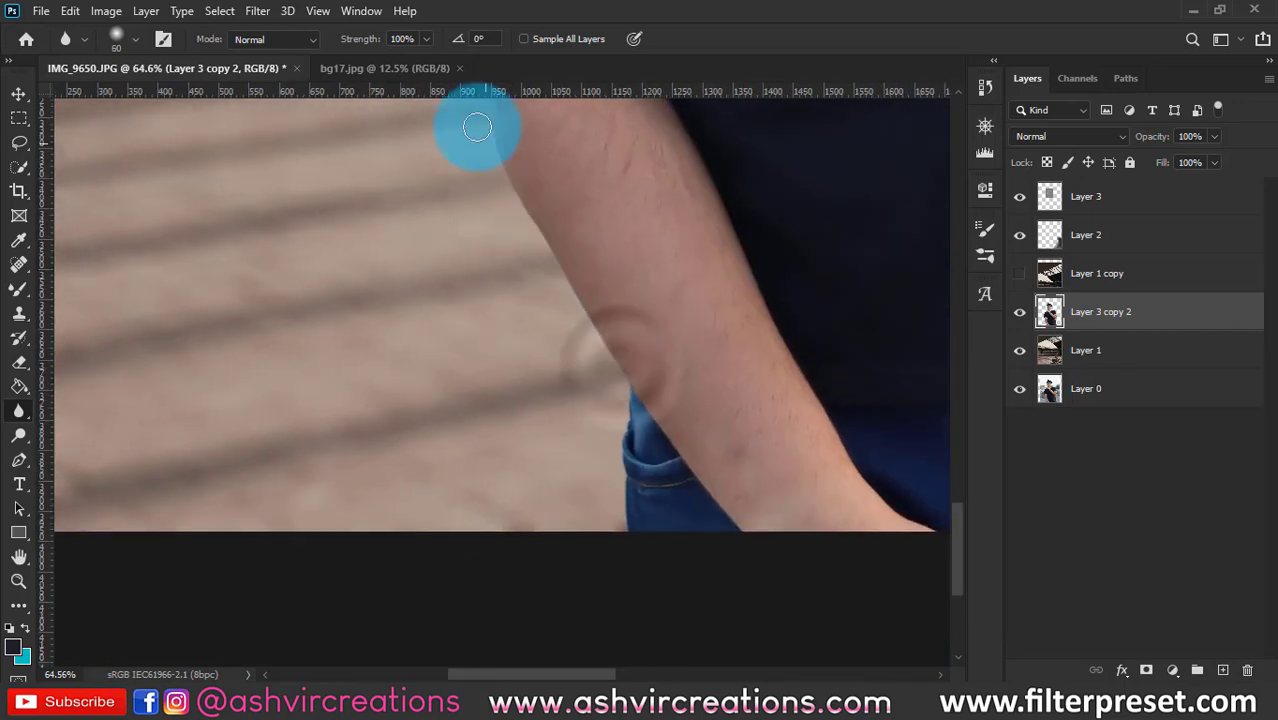
scroll(627, 427, "up", 5)
scroll(541, 427, "left", 3)
left_click_drag(578, 475, 502, 126)
mouse_move(560, 212)
left_mouse_down()
mouse_move(639, 525)
mouse_move(562, 394)
mouse_move(570, 240)
mouse_move(568, 459)
mouse_move(453, 200)
left_mouse_up()
mouse_move(654, 450)
left_mouse_down()
mouse_move(636, 379)
mouse_move(665, 524)
mouse_move(650, 434)
left_mouse_up()
left_click_drag(556, 307, 598, 591)
mouse_move(470, 576)
left_mouse_down()
mouse_move(455, 448)
mouse_move(450, 518)
mouse_move(450, 387)
left_mouse_up()
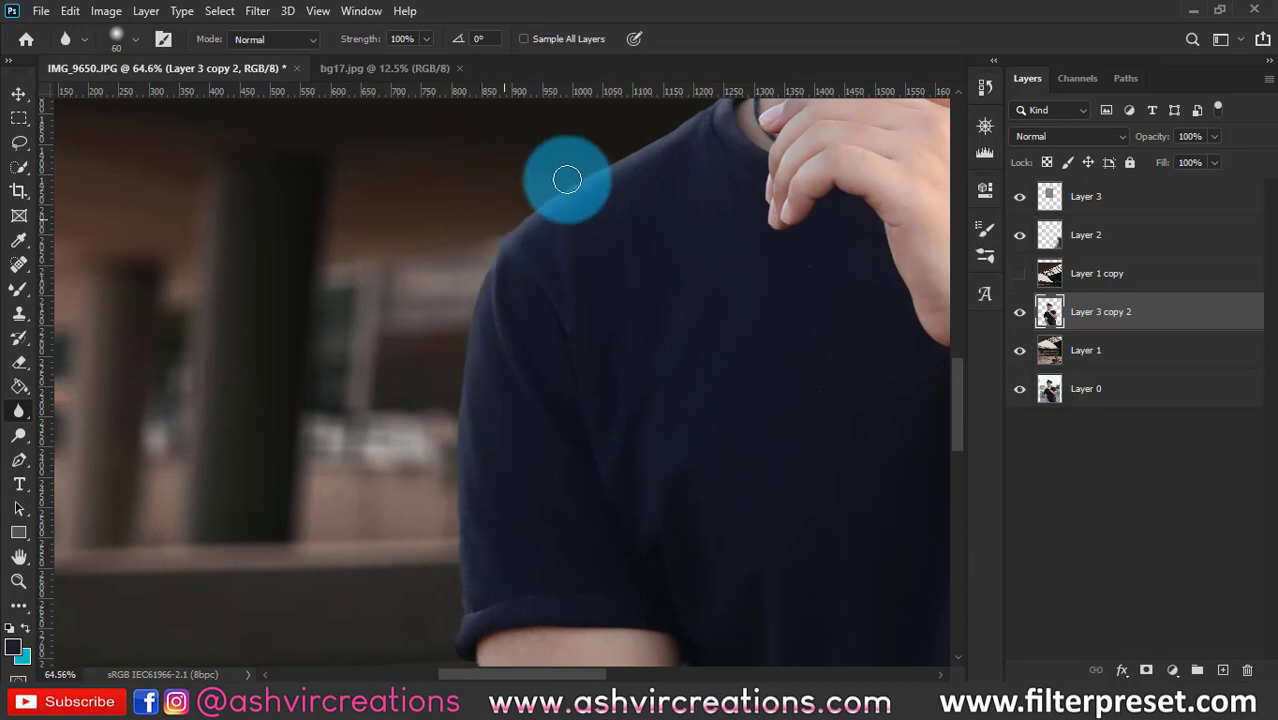
Soften the man's outline from the shoulder past the neck and jaw and around the rest of the figure with the 60 px Blur tool.
mouse_move(665, 181)
left_mouse_down()
mouse_move(564, 372)
mouse_move(615, 278)
mouse_move(590, 292)
mouse_move(654, 268)
left_mouse_up()
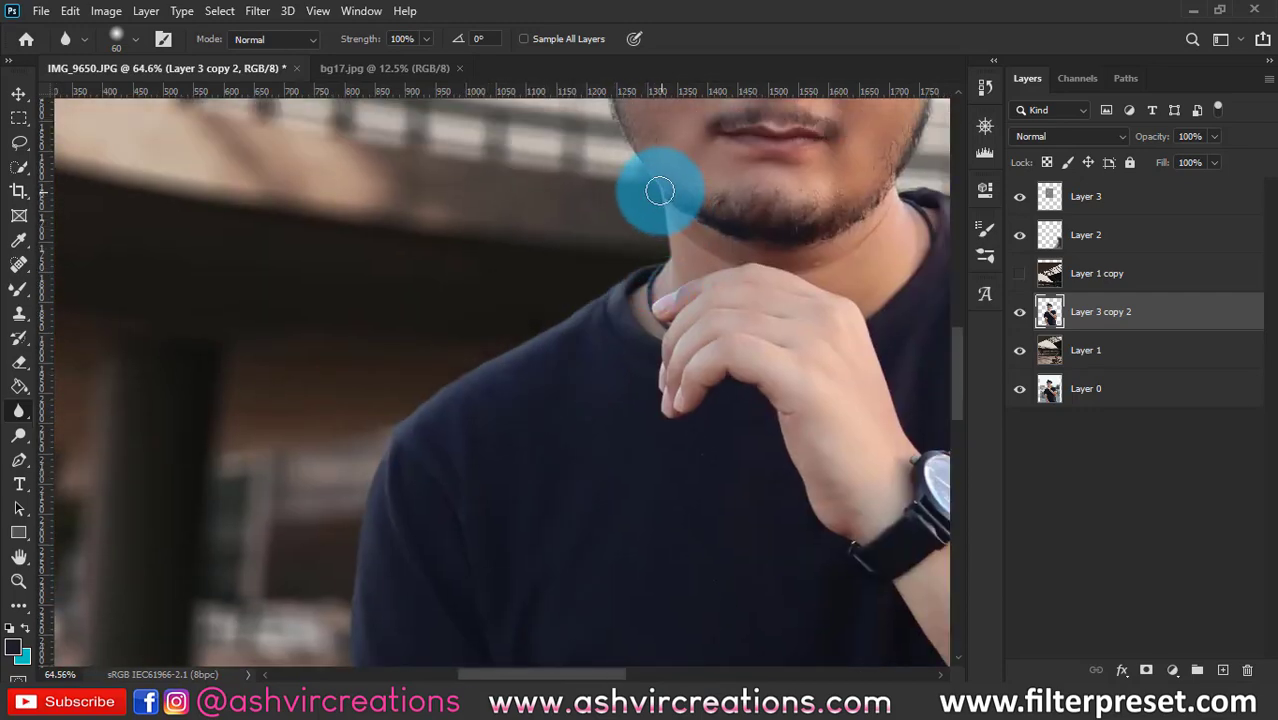
mouse_move(662, 191)
left_mouse_down()
mouse_move(697, 398)
mouse_move(635, 284)
mouse_move(605, 160)
mouse_move(600, 202)
mouse_move(617, 157)
mouse_move(649, 156)
mouse_move(639, 135)
mouse_move(657, 175)
mouse_move(543, 306)
mouse_move(208, 322)
left_mouse_up()
mouse_move(508, 288)
left_mouse_down()
mouse_move(512, 339)
mouse_move(480, 403)
left_mouse_up()
mouse_move(452, 494)
left_mouse_down()
mouse_move(566, 530)
mouse_move(559, 520)
mouse_move(839, 531)
left_mouse_up()
left_click_drag(744, 418, 416, 119)
mouse_move(505, 240)
left_mouse_down()
mouse_move(571, 402)
mouse_move(510, 277)
mouse_move(589, 468)
mouse_move(569, 388)
mouse_move(598, 506)
mouse_move(634, 424)
mouse_move(634, 308)
mouse_move(602, 345)
mouse_move(602, 421)
mouse_move(599, 358)
mouse_move(609, 490)
mouse_move(636, 521)
mouse_move(642, 299)
mouse_move(624, 457)
mouse_move(575, 559)
mouse_move(575, 528)
mouse_move(498, 552)
mouse_move(576, 548)
mouse_move(579, 228)
mouse_move(557, 254)
mouse_move(497, 211)
mouse_move(536, 352)
mouse_move(490, 227)
mouse_move(548, 388)
mouse_move(577, 584)
mouse_move(558, 432)
mouse_move(570, 511)
mouse_move(616, 613)
left_mouse_up()
Inspect the softened outline along the arms and torso and over the whole composite.
scroll(588, 510, "down", 3)
left_click_drag(237, 374, 579, 502)
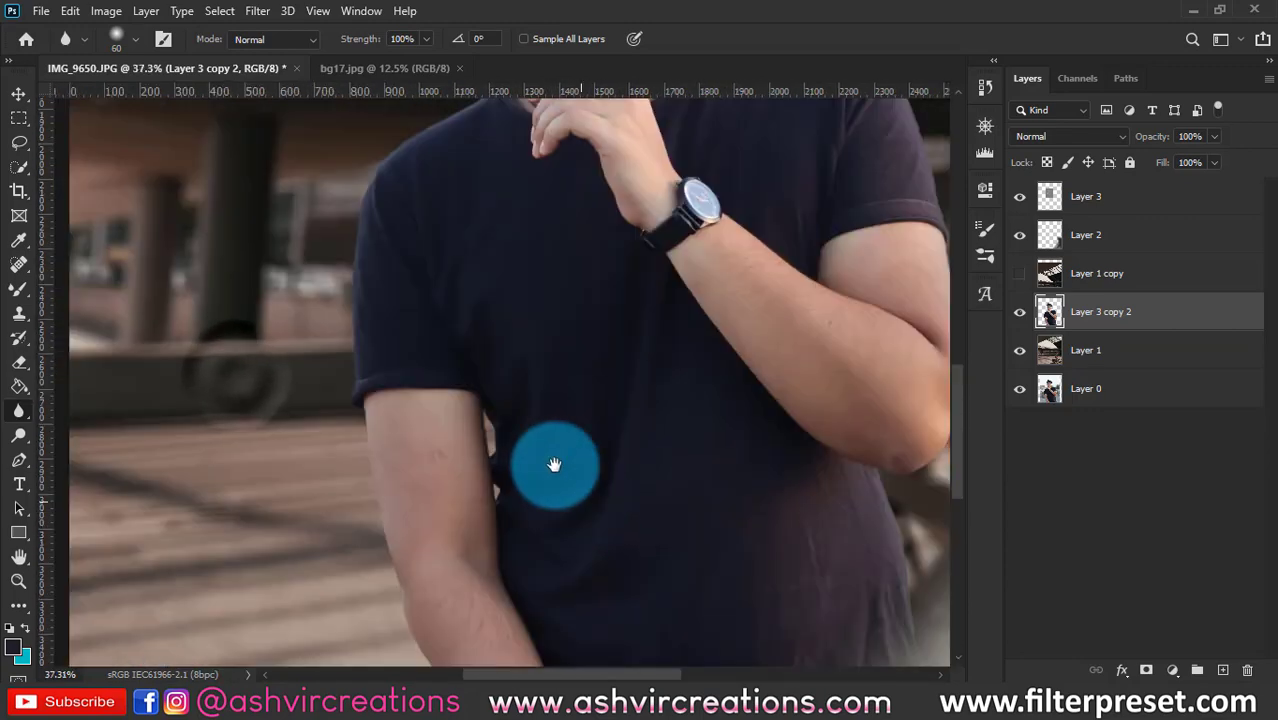
scroll(511, 434, "up", 2)
scroll(516, 434, "down", 4)
left_click_drag(590, 294, 556, 391)
key("v")
scroll(556, 388, "down", 2)
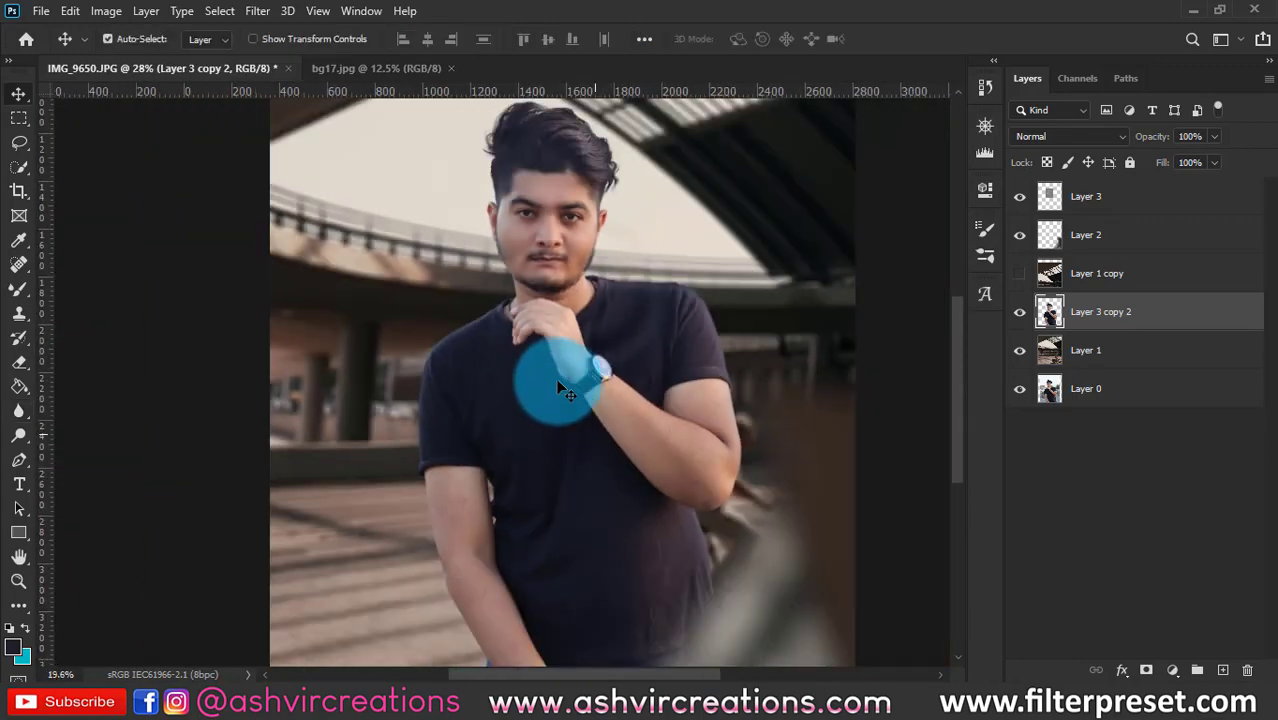
scroll(556, 380, "down", 3)
scroll(556, 380, "up", 1)
Merge all layers from Layer 3 down to Layer 1 into a single layer above Layer 0.
left_click(1086, 350)
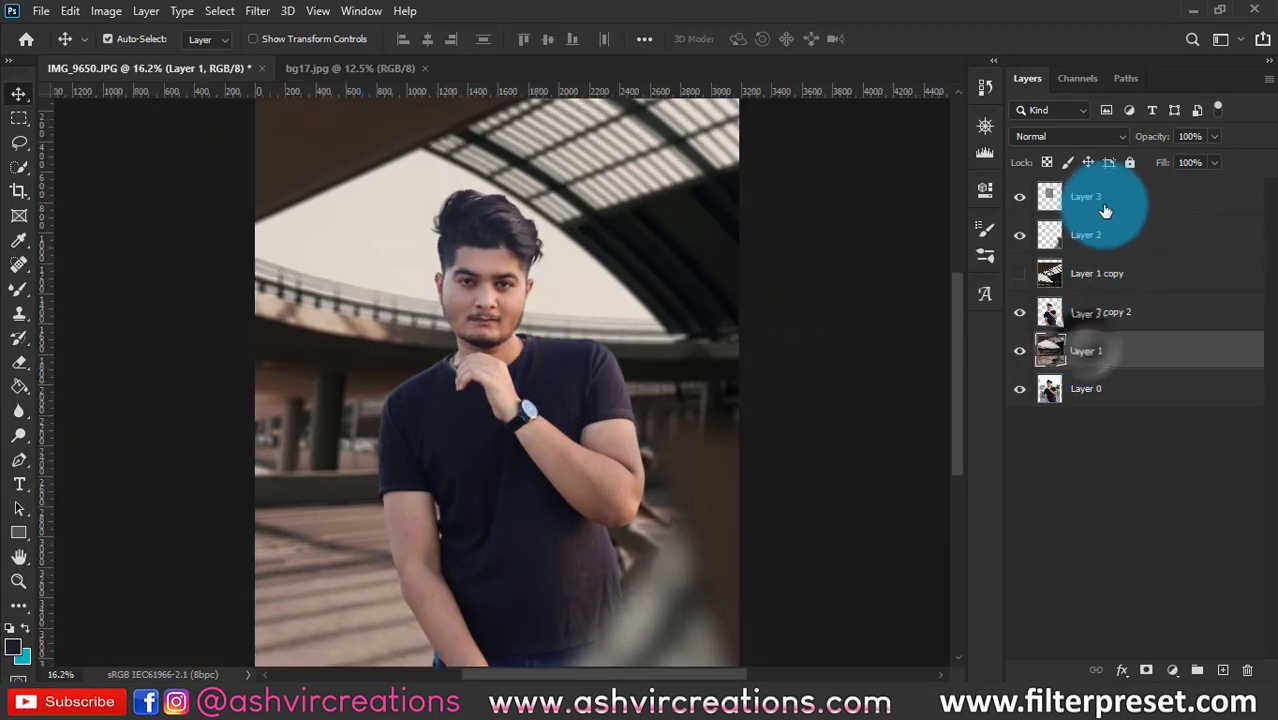
right_click(1105, 205)
left_click(922, 557)
left_click(510, 365)
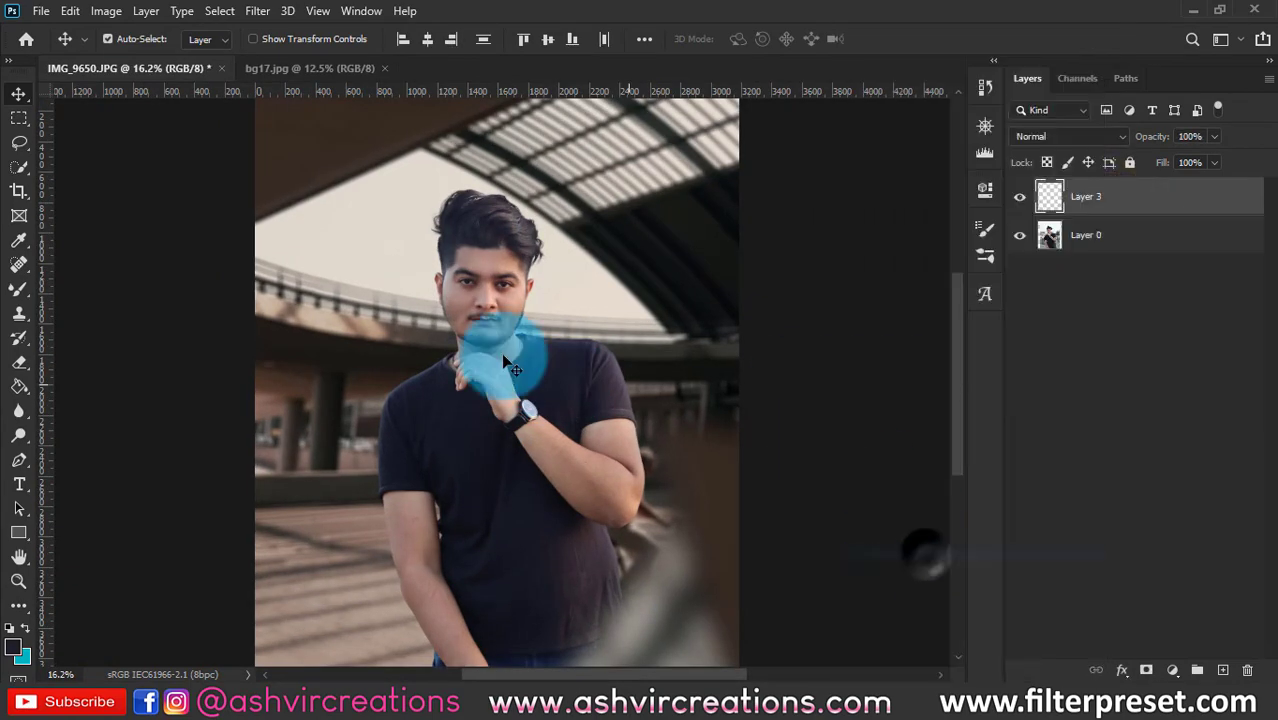
Crop the image to the 4:5 (8:10) ratio.
left_click(20, 188)
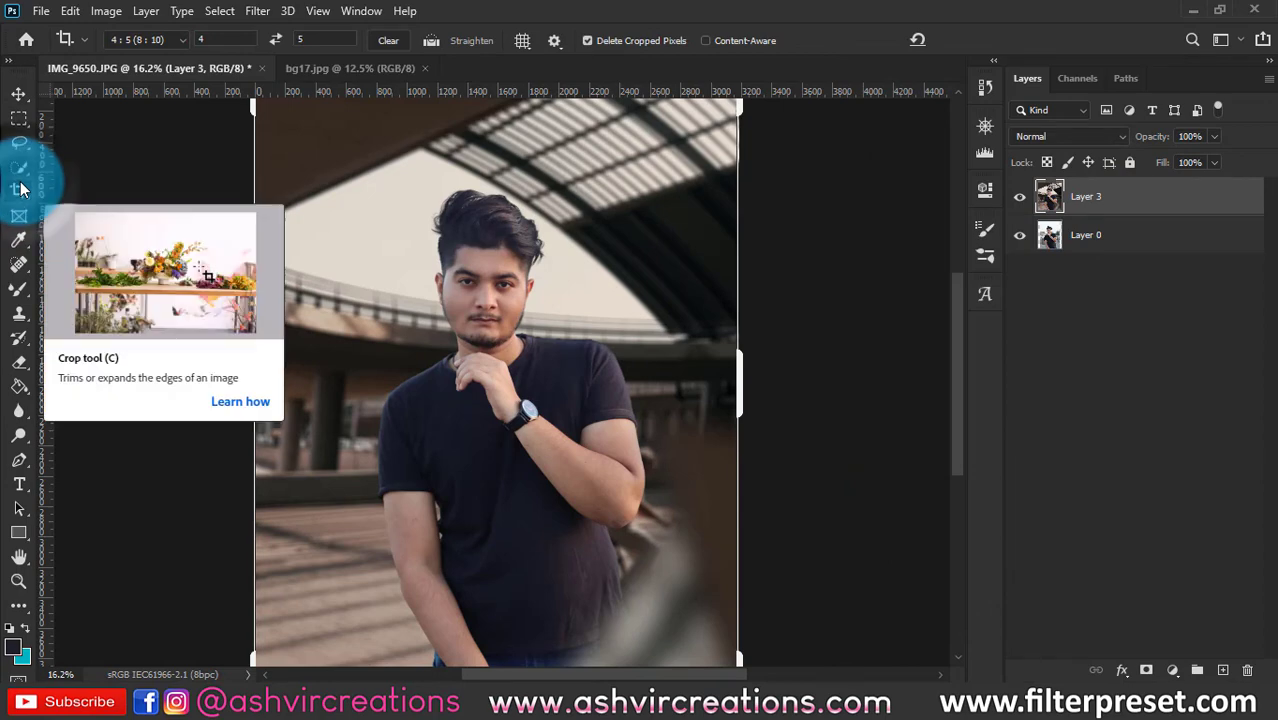
key("Return")
key("Return")
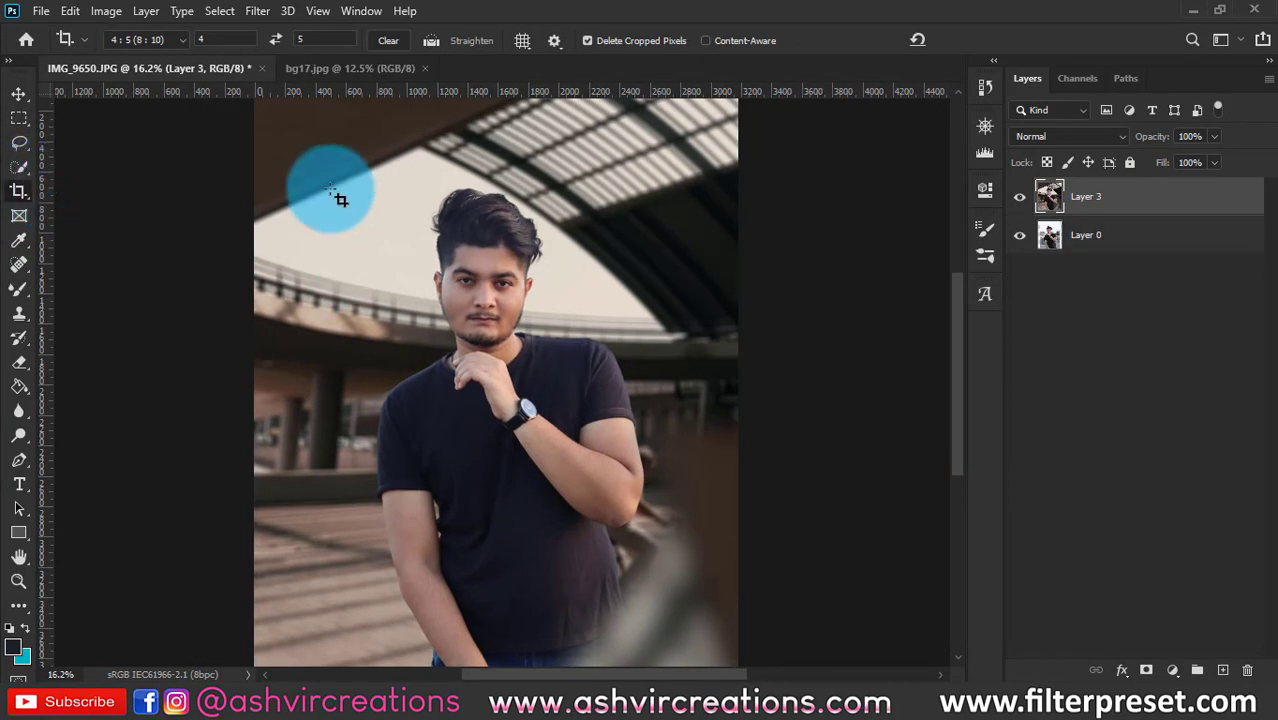
Add a Brightness/Contrast adjustment layer above Layer 3 with Brightness set to 56.
key("v")
scroll(520, 225, "down", 1)
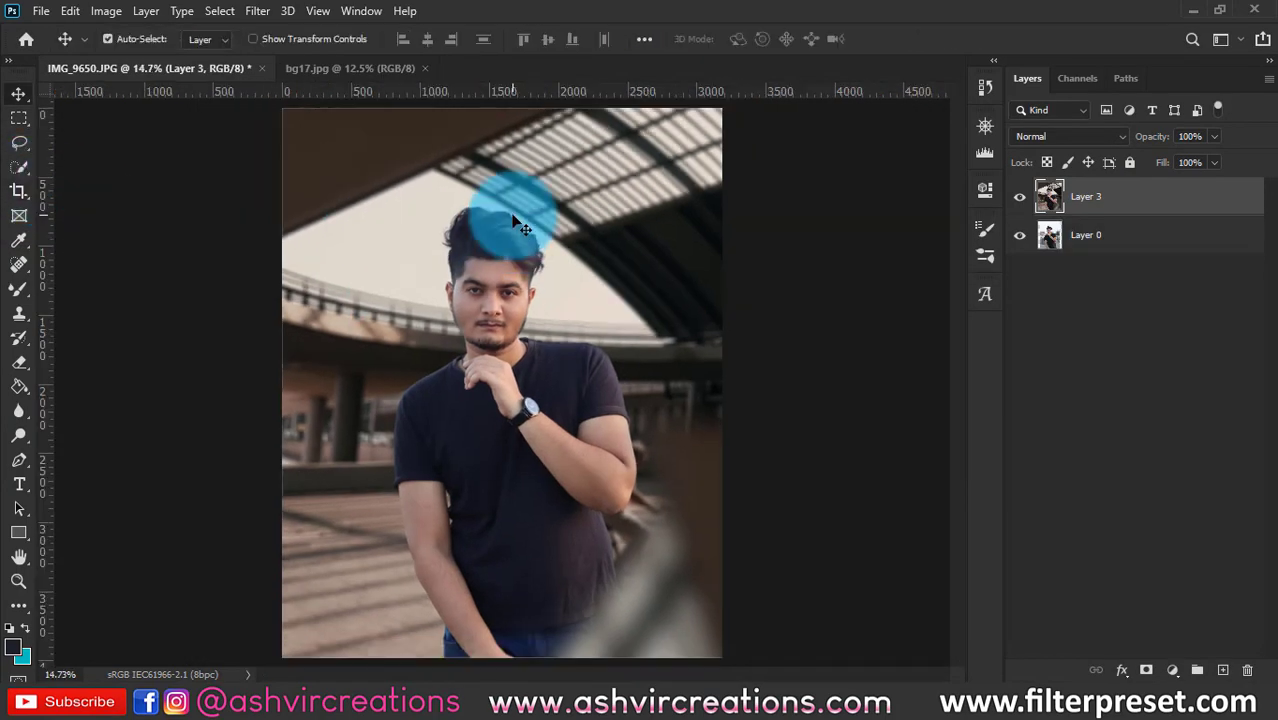
left_click(1110, 222)
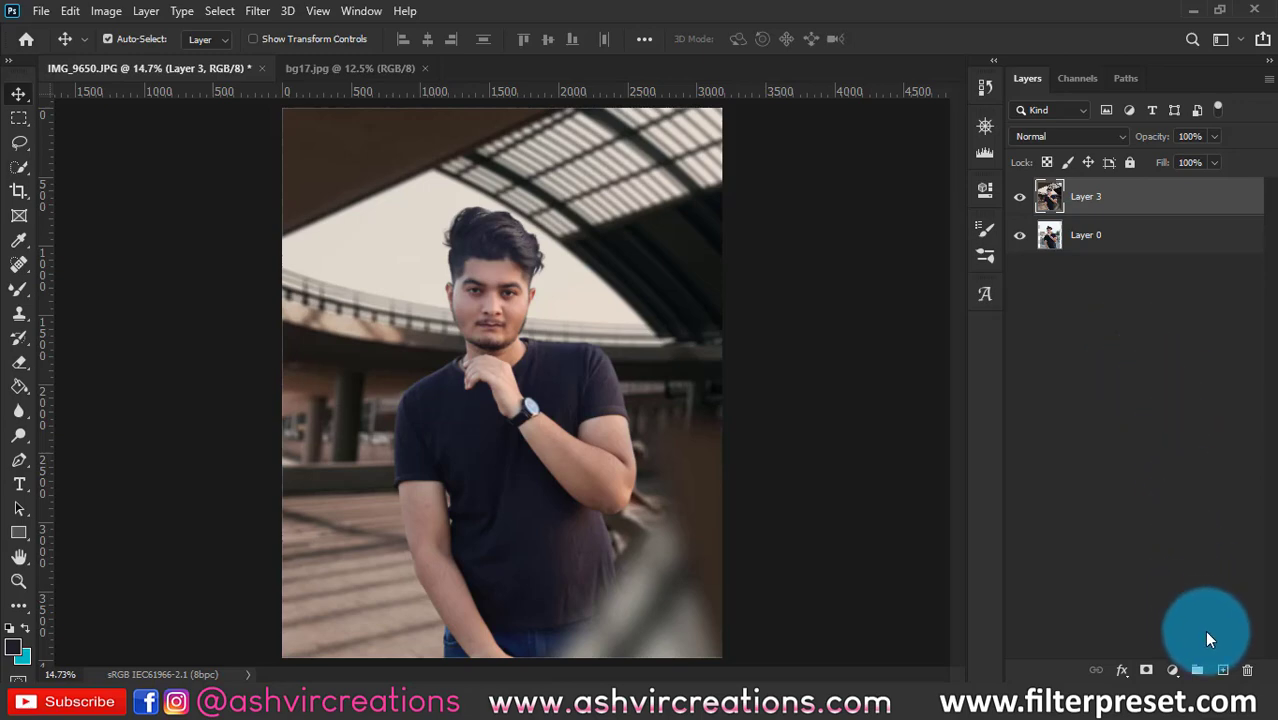
left_click(1172, 670)
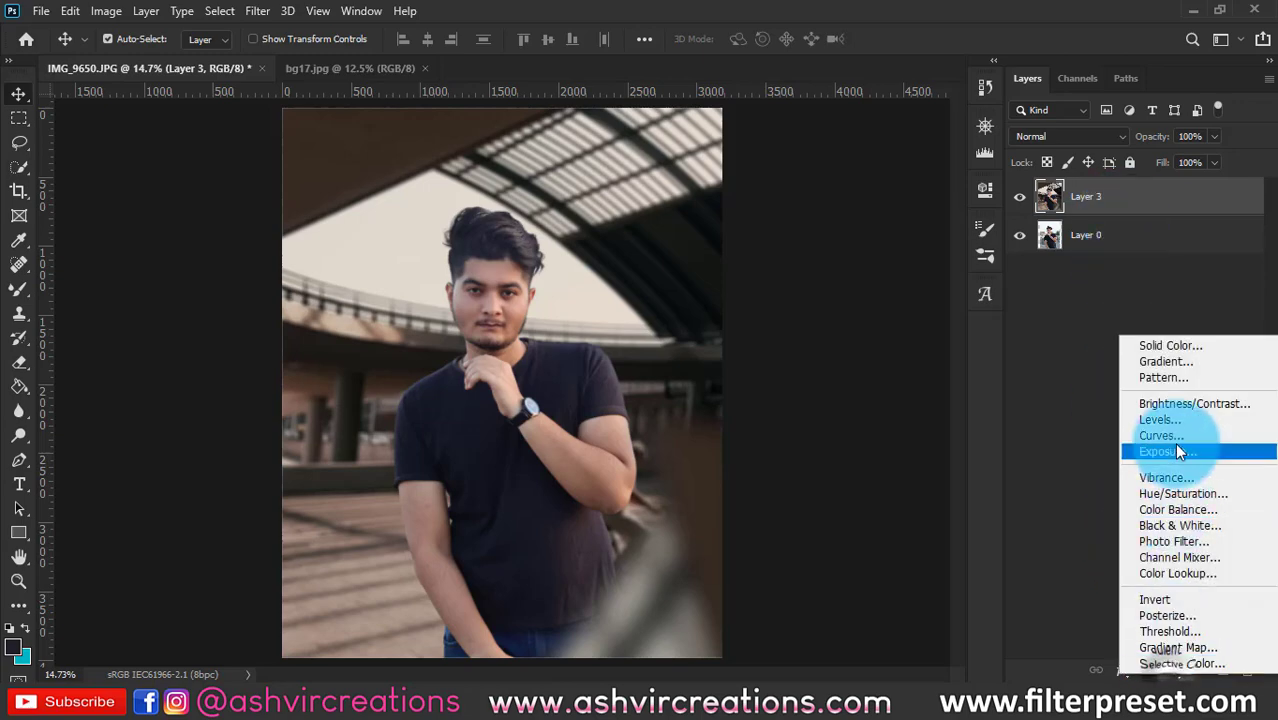
left_click(1179, 407)
left_click_drag(833, 294, 867, 289)
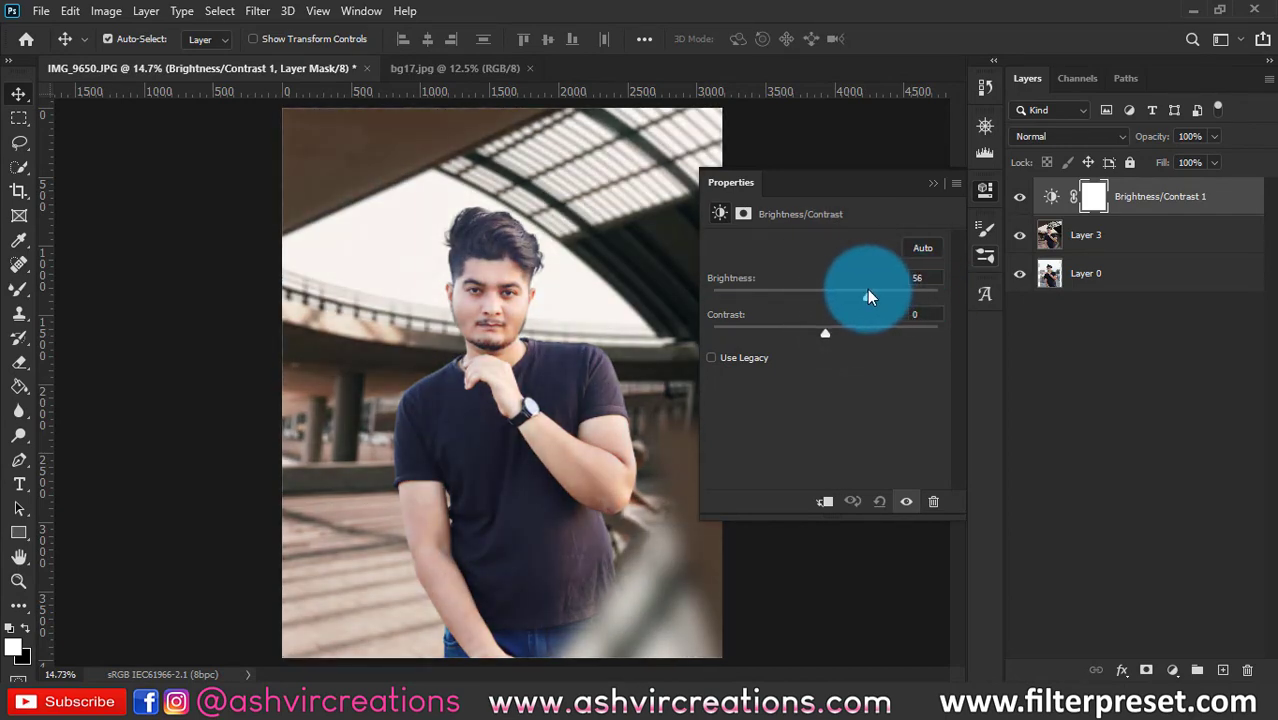
left_click(933, 184)
In the Brightness/Contrast layer's blending options, split the Blend If underlying-layer shadow slider to 34 / 202.
left_click(1107, 198)
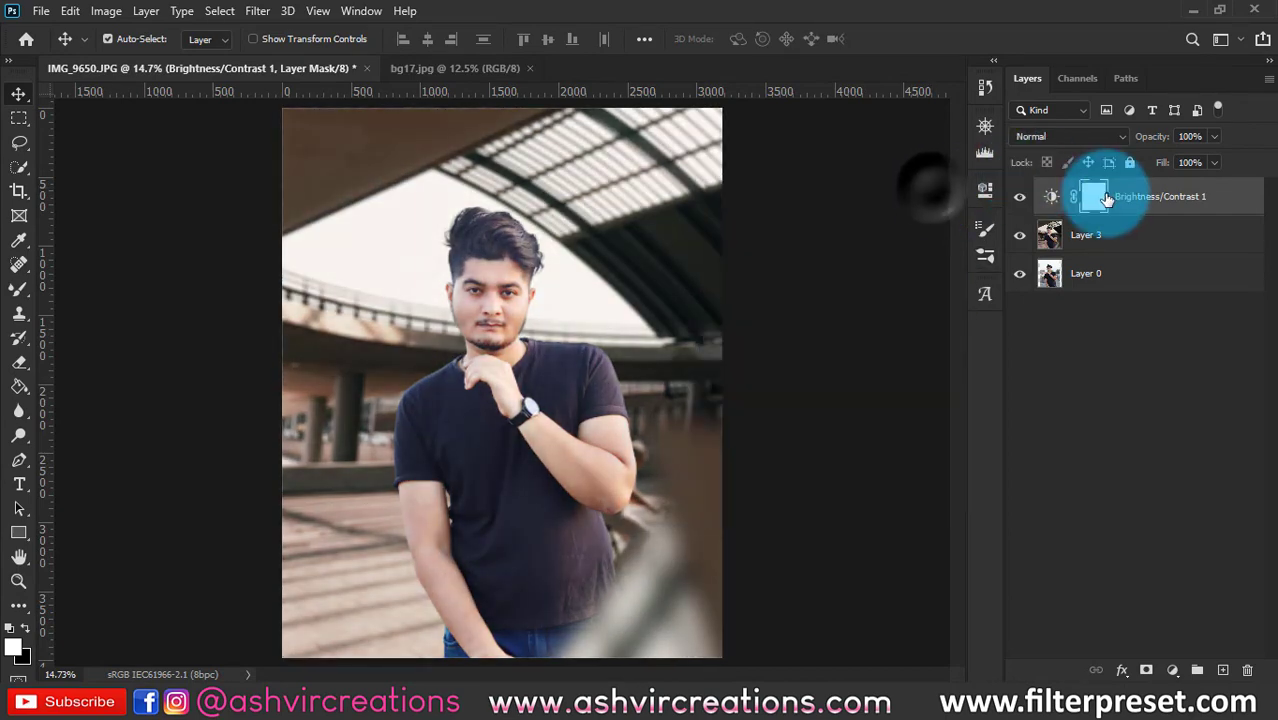
right_click(1173, 197)
left_click(1012, 27)
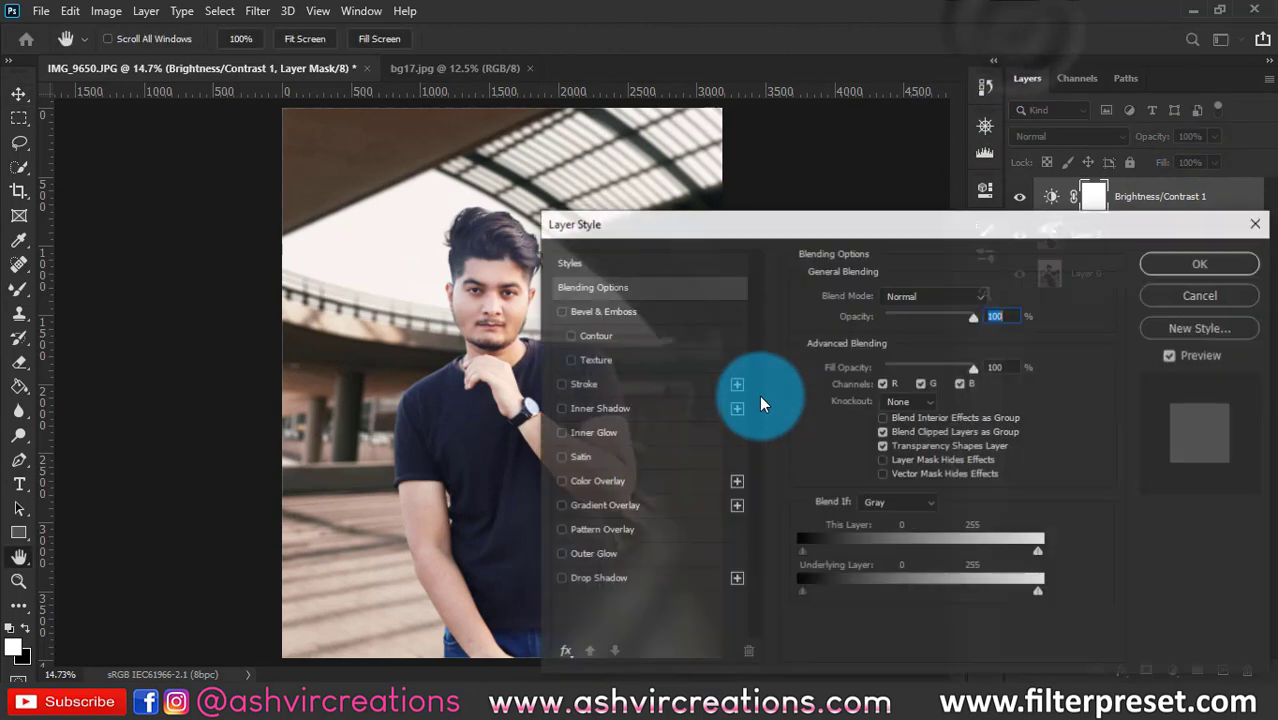
left_click_drag(804, 594, 973, 587)
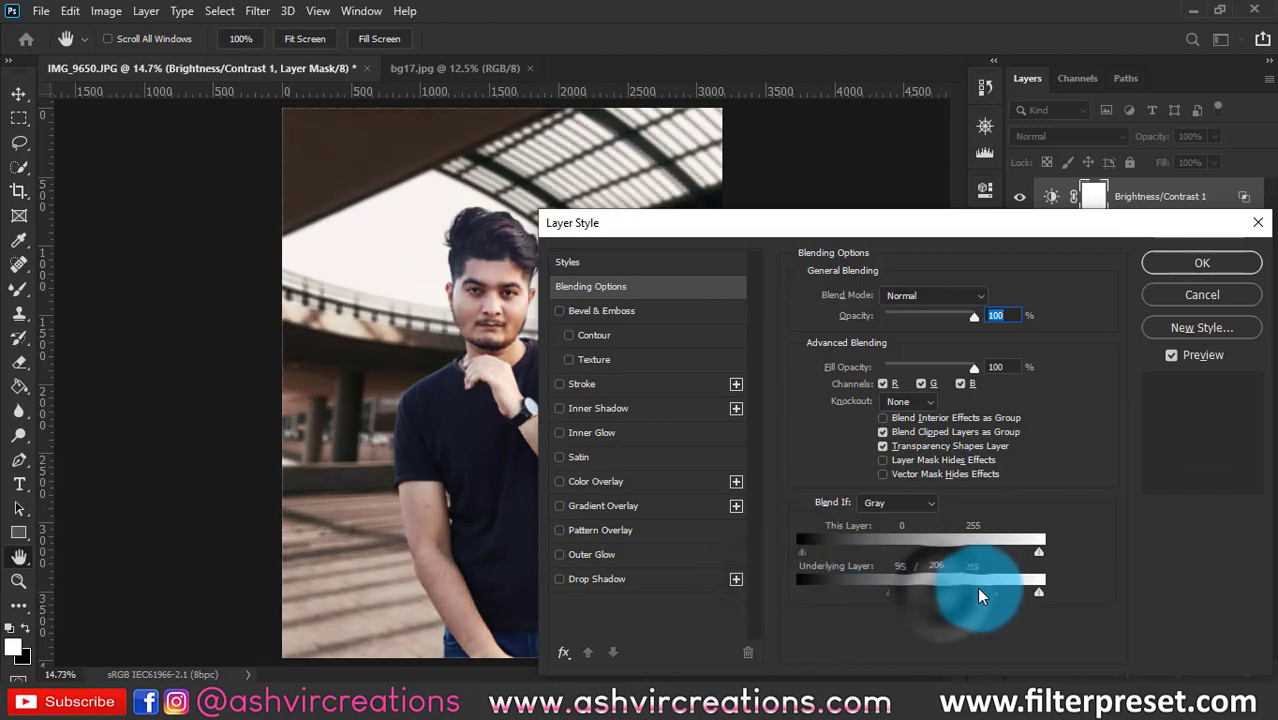
left_click_drag(896, 594, 835, 600)
left_click_drag(979, 603, 1007, 605)
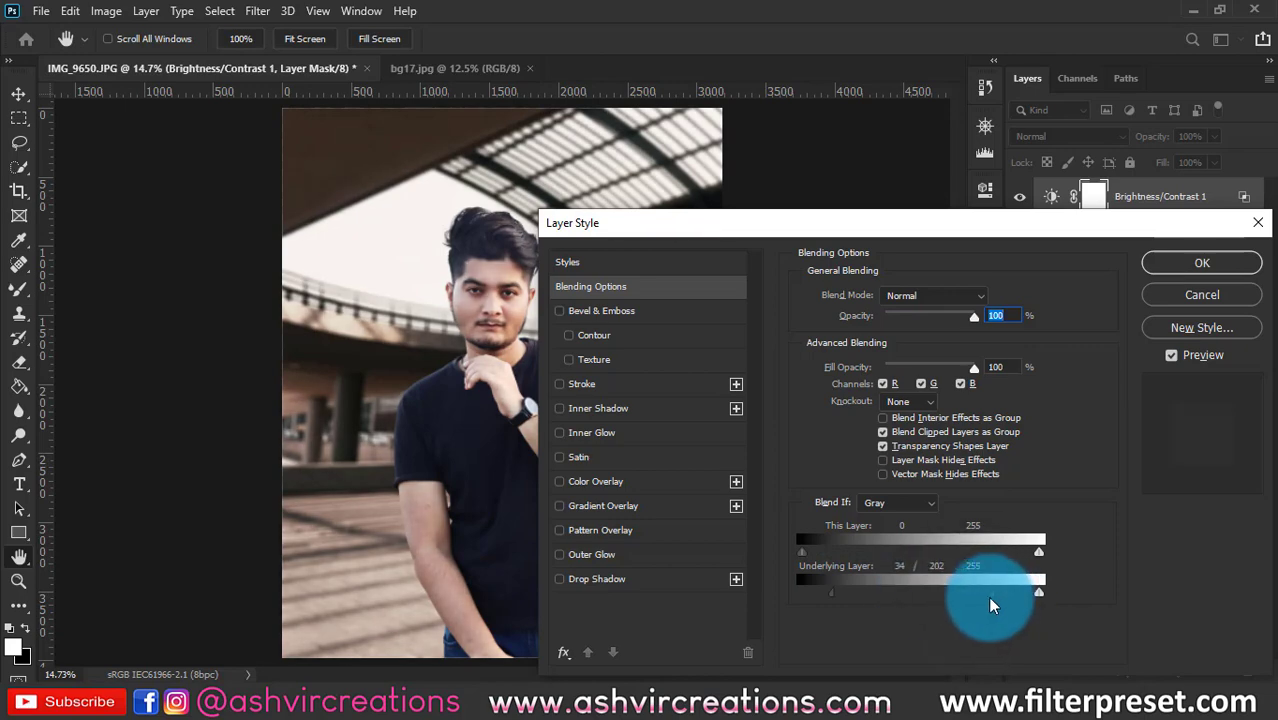
left_click(1202, 262)
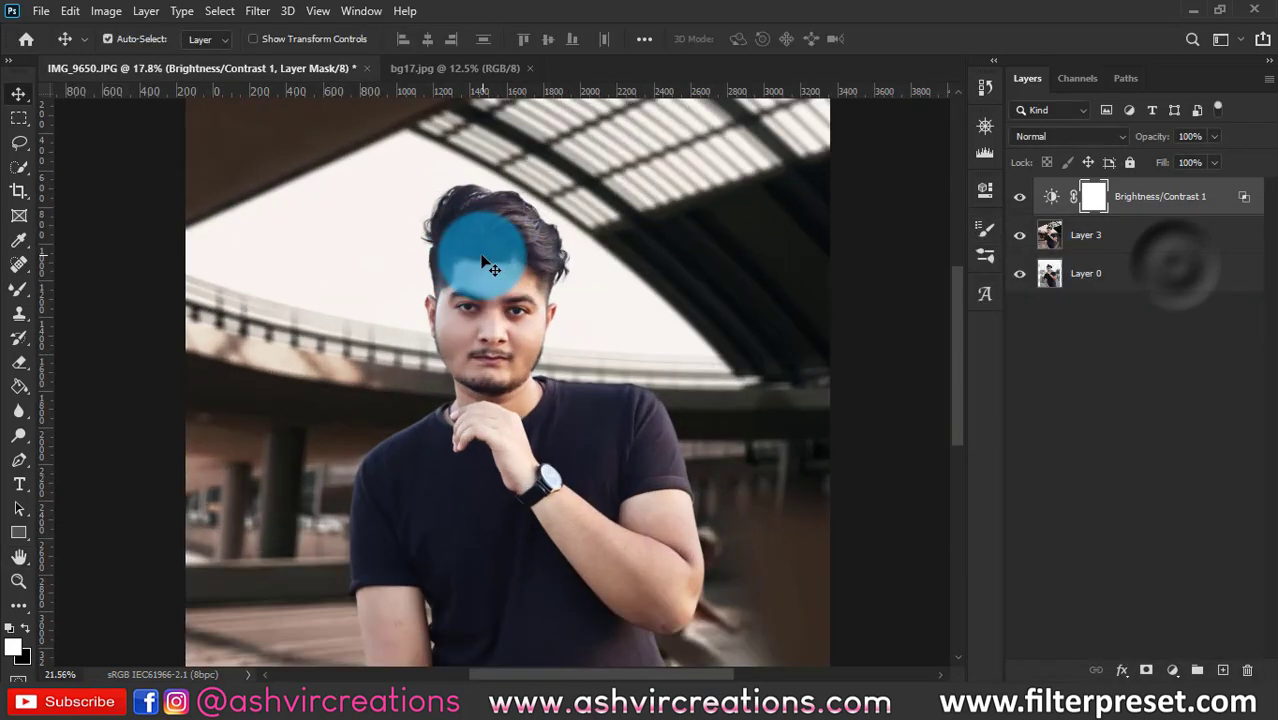
Compare the man's face with the Brightness/Contrast layer shown and hidden.
scroll(481, 258, "up", 3)
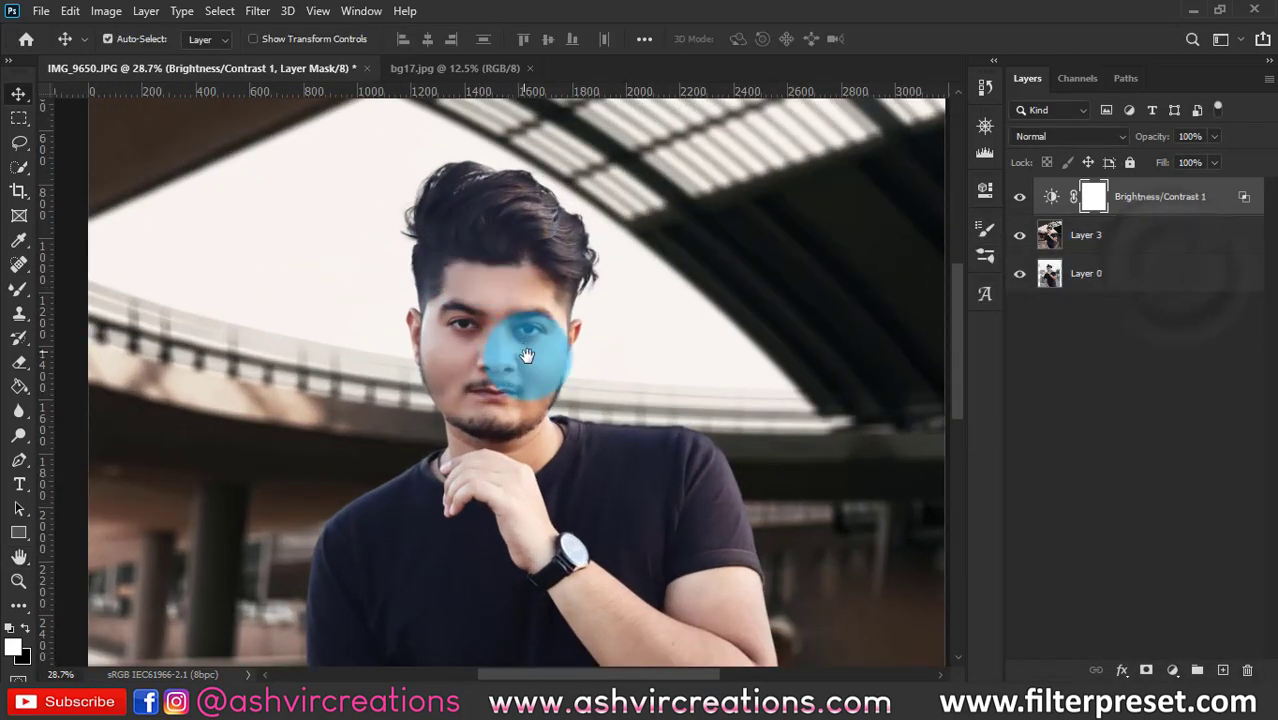
left_click_drag(524, 354, 499, 297)
scroll(499, 297, "up", 5)
left_click(1017, 196)
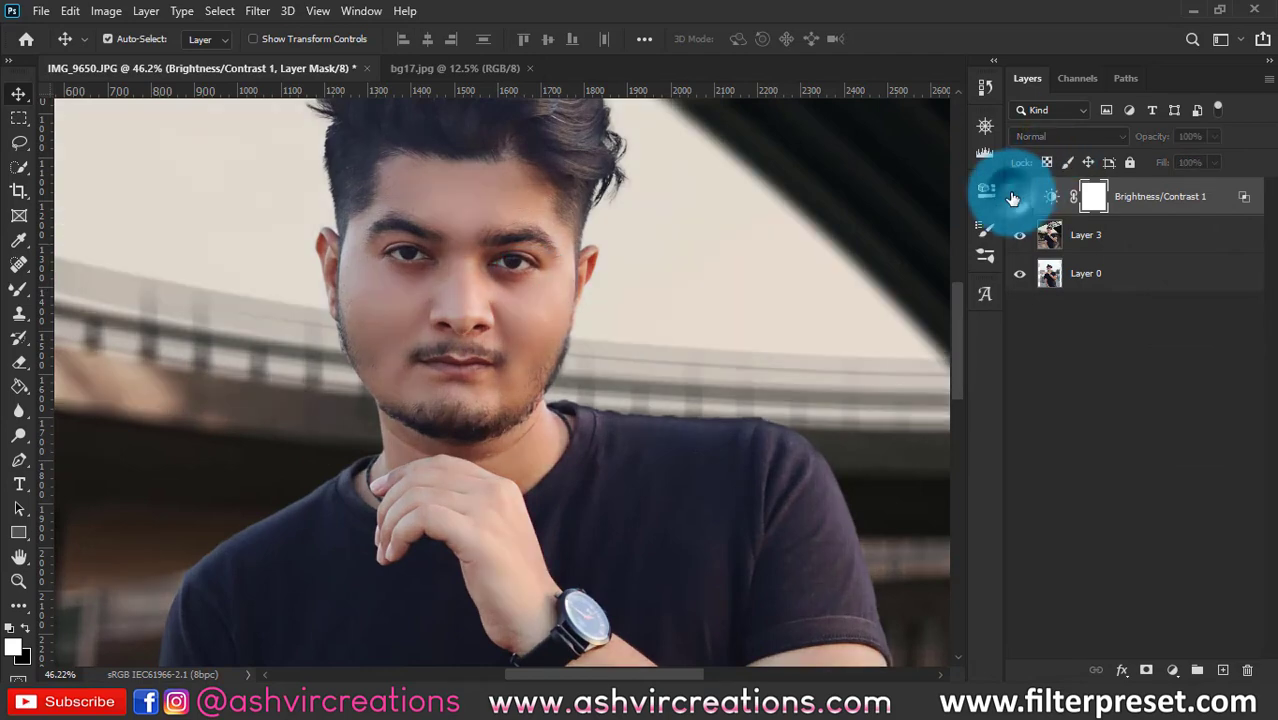
left_click(1016, 197)
left_click(1015, 197)
left_click(1013, 198)
left_click(1015, 197)
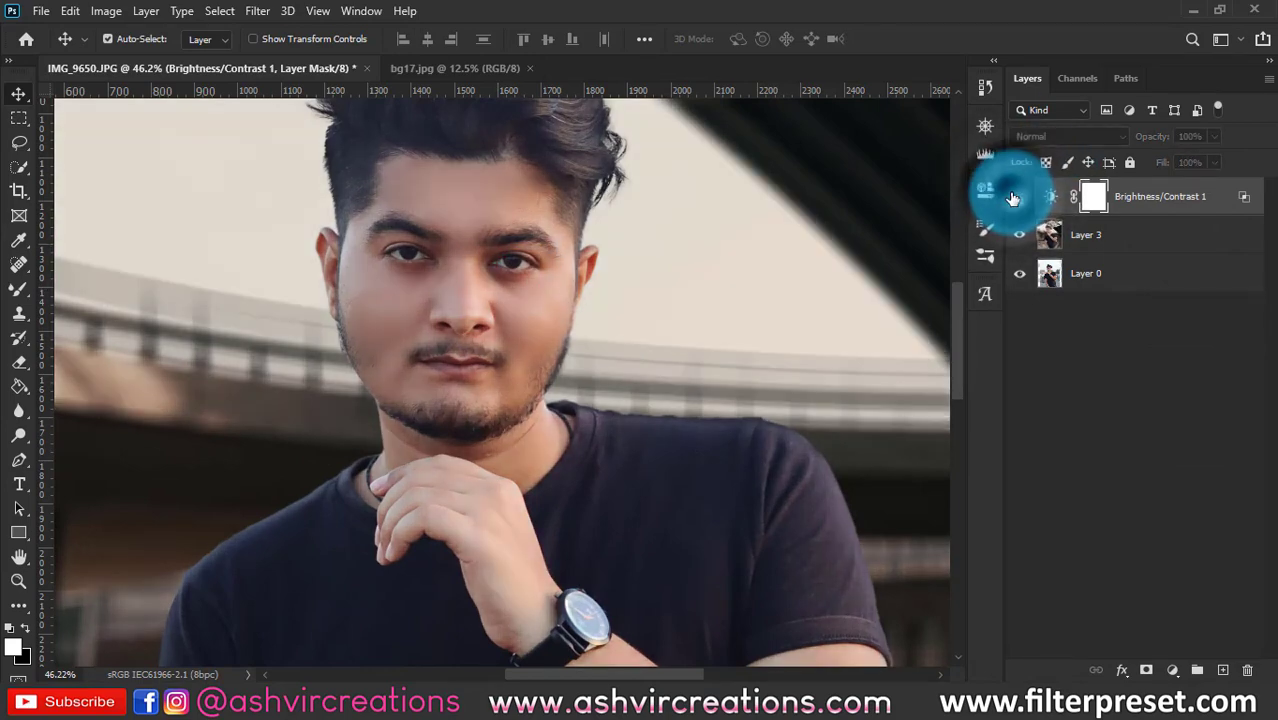
left_click(1015, 197)
left_click(1015, 197)
left_click(1015, 197)
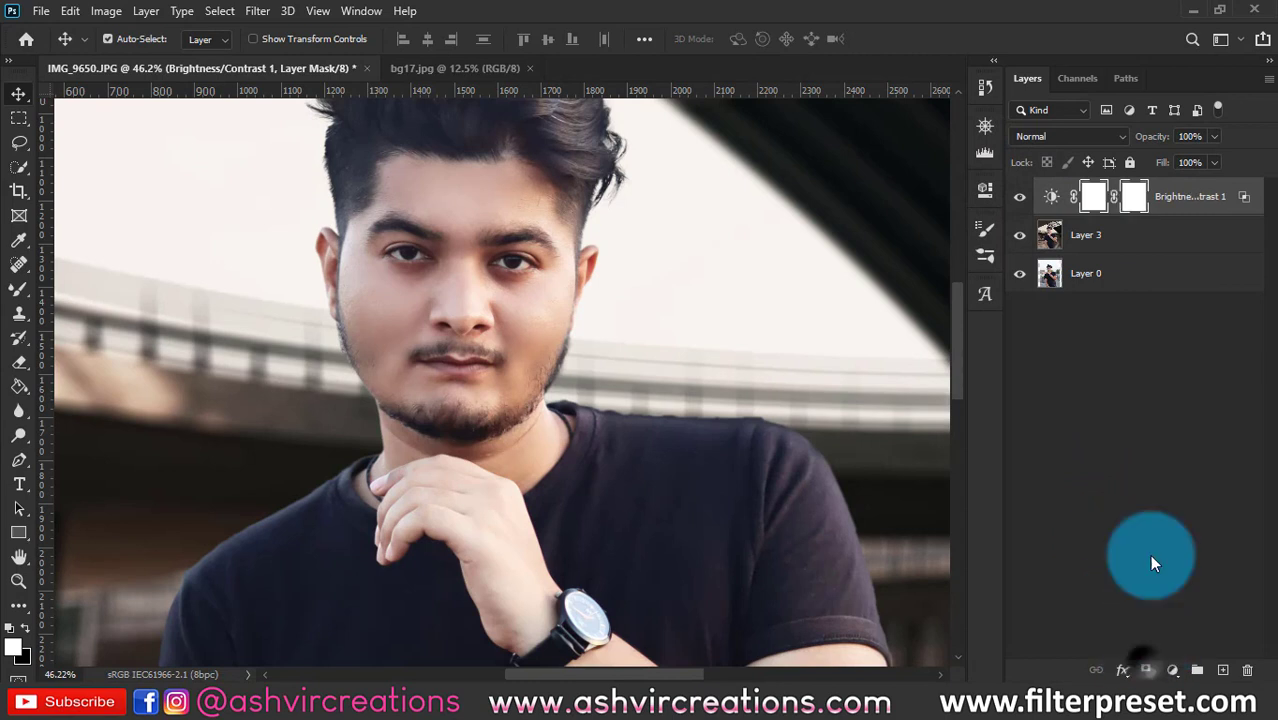
Invert the Brightness/Contrast layer's mask to black.
key("ctrl+i")
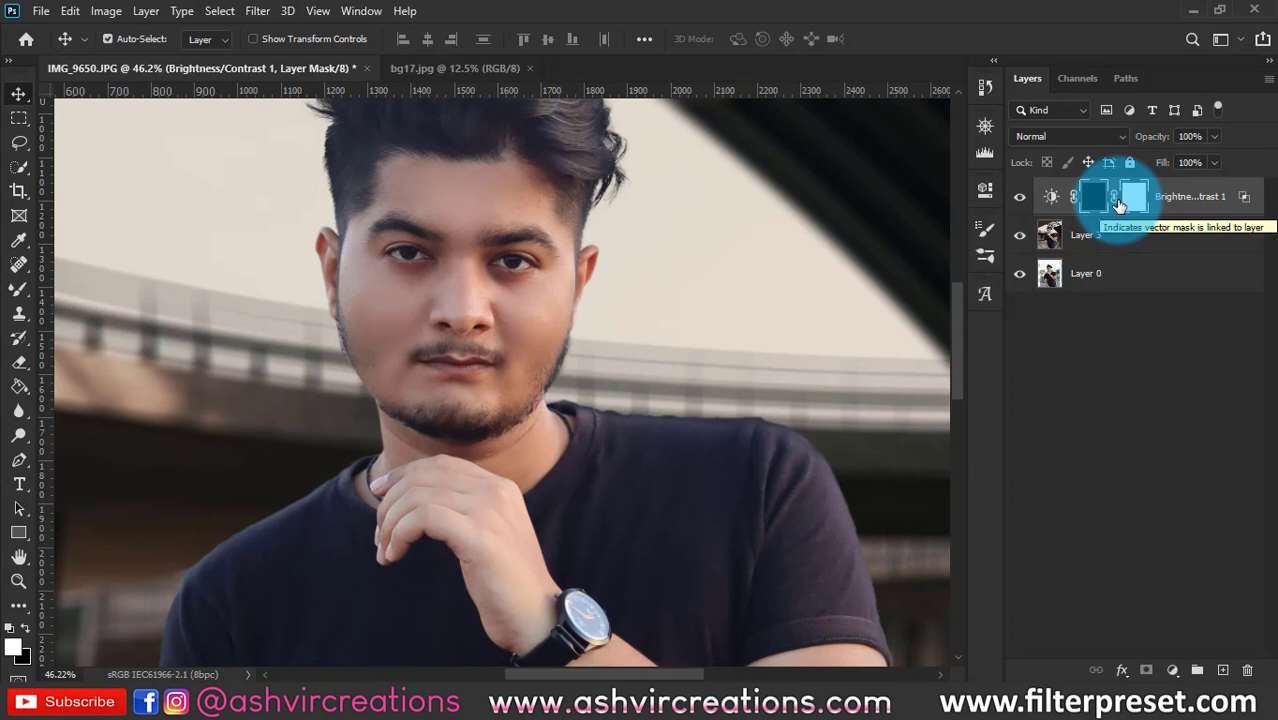
key("ctrl+i")
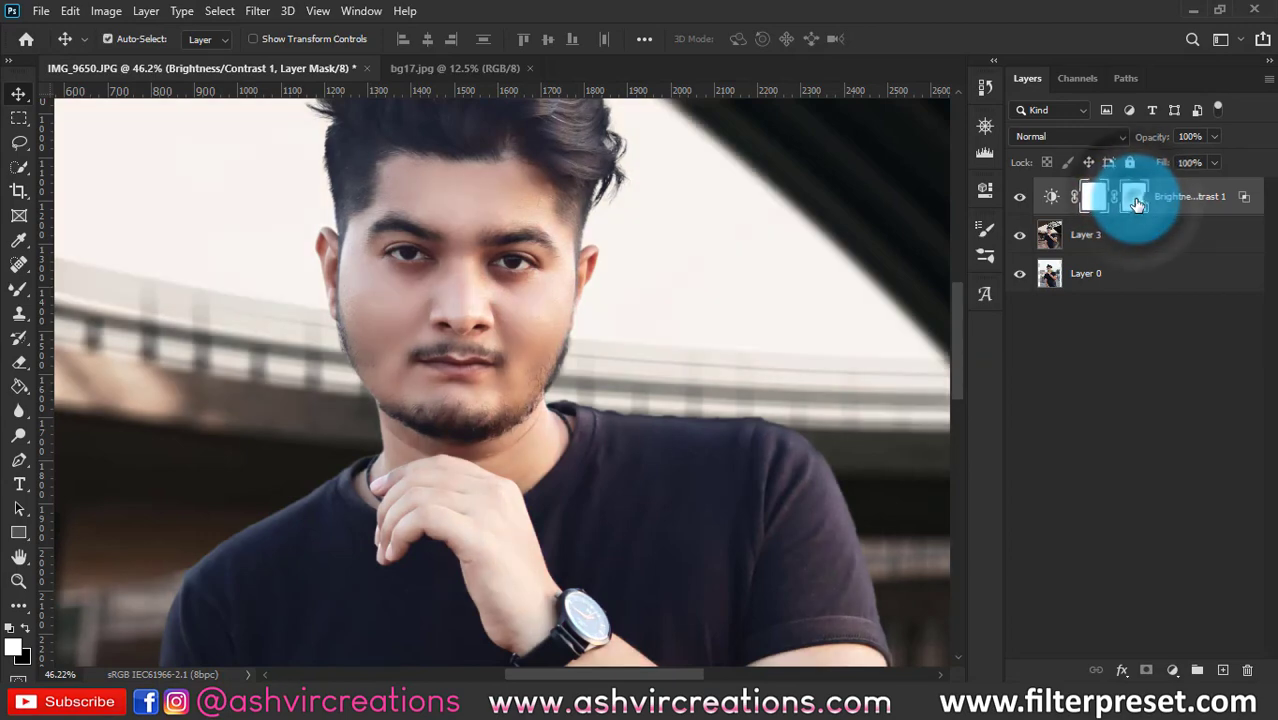
key("ctrl+i")
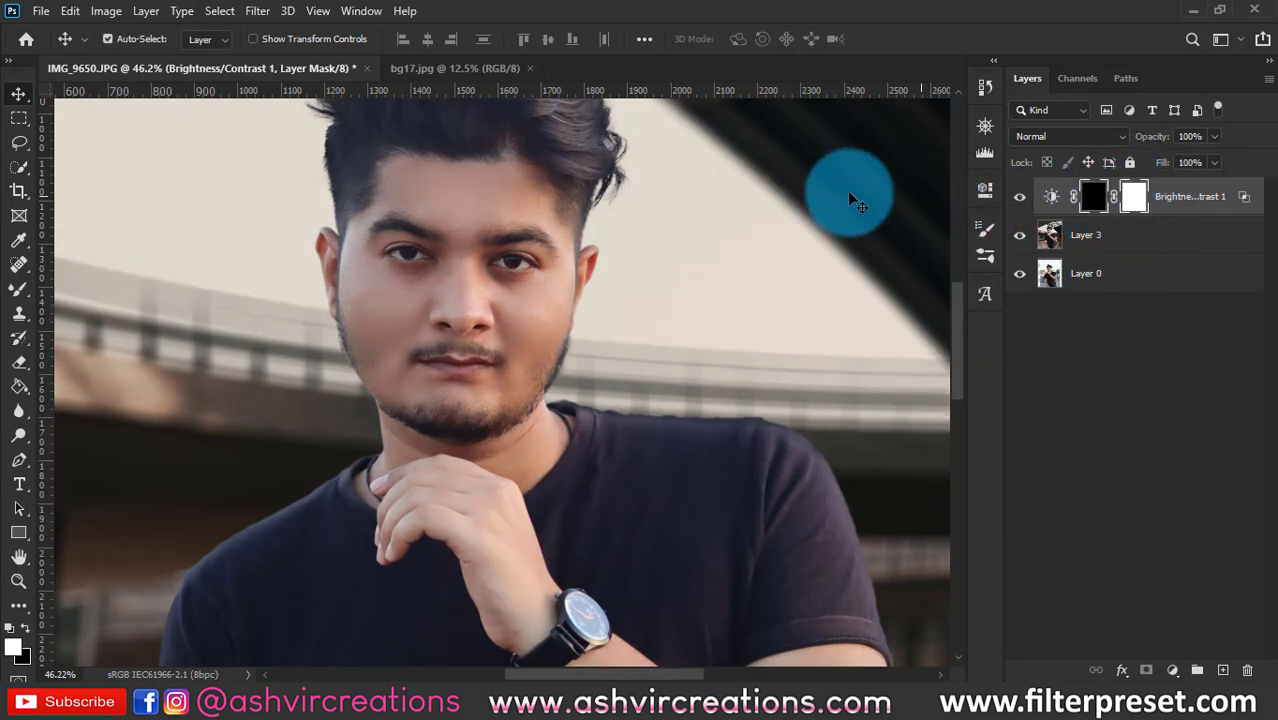
Paint white on the black mask over the nose and eye area with the Brush tool at 400 px and 100% opacity.
key("b")
scroll(437, 286, "up", 2)
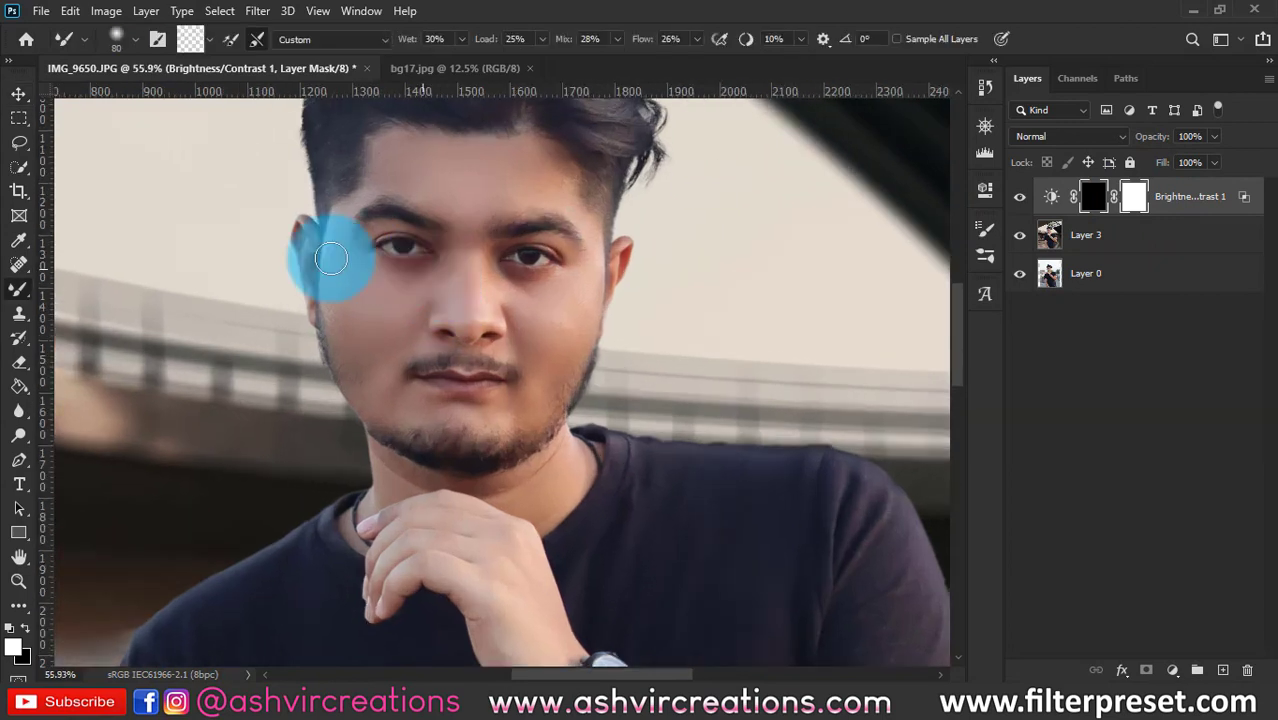
right_click(27, 302)
left_click(90, 289)
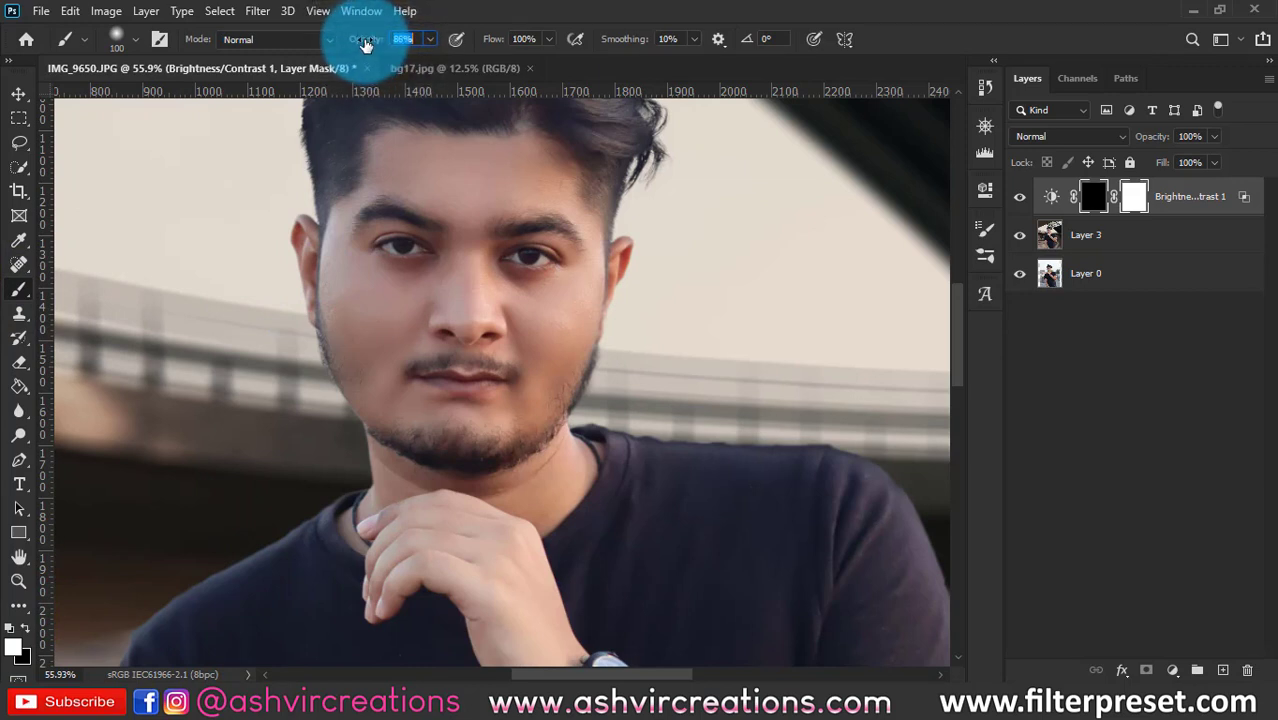
key("bracketright")
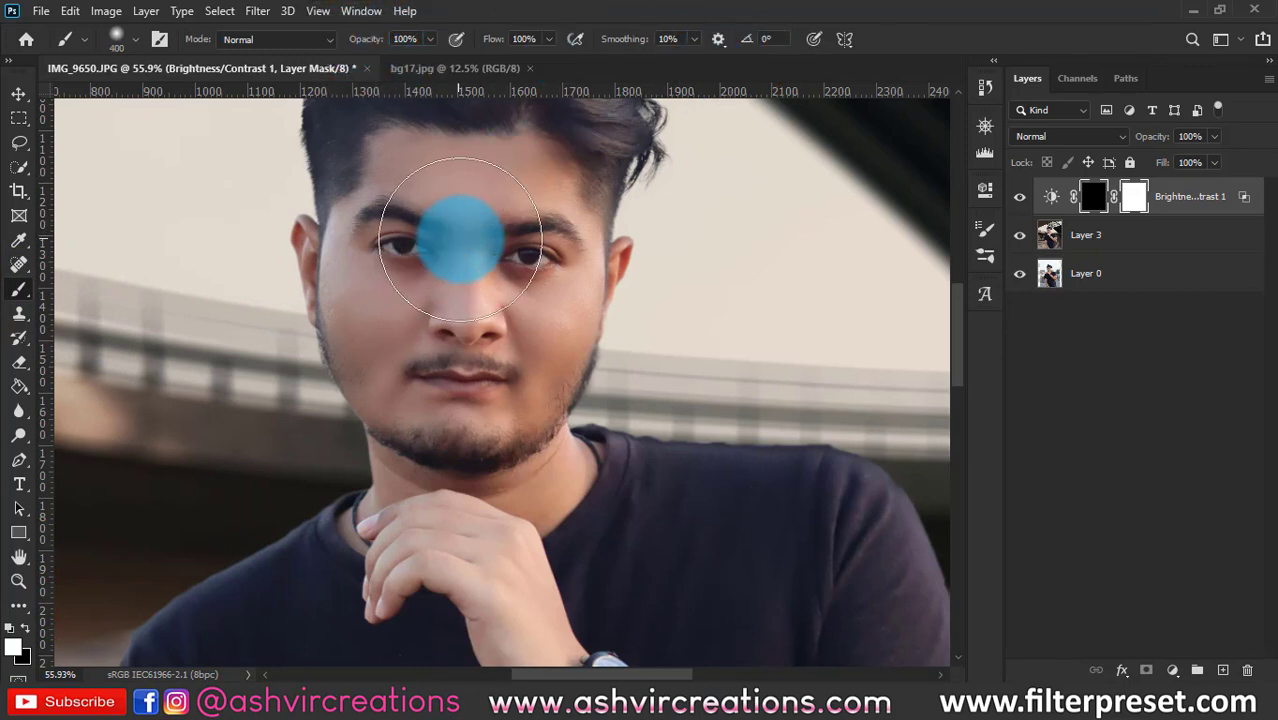
mouse_move(460, 239)
left_mouse_down()
mouse_move(466, 198)
mouse_move(422, 196)
mouse_move(524, 201)
mouse_move(554, 270)
mouse_move(556, 318)
mouse_move(583, 280)
mouse_move(582, 215)
mouse_move(519, 292)
left_mouse_up()
Paint more white on the mask over the cheeks, chin and around the nose and eyes, reducing the brush from 175 to 80 px.
key("bracketleft")
key("bracketleft")
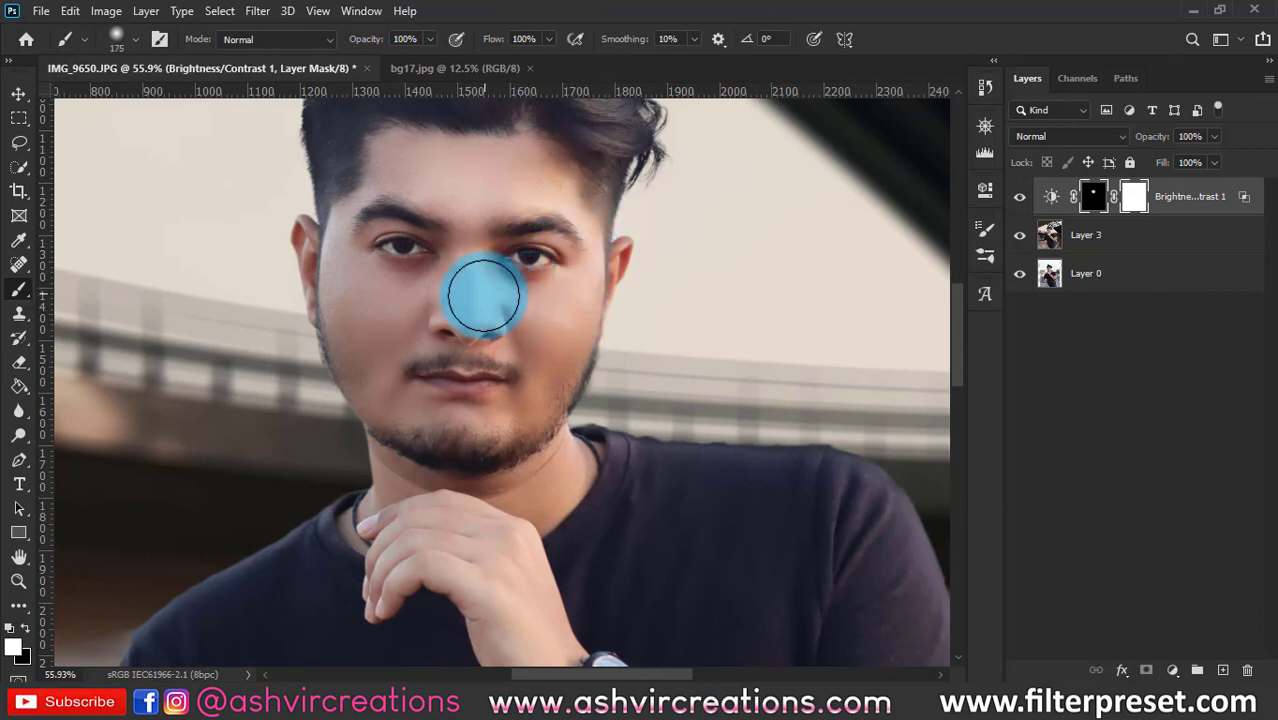
mouse_move(439, 296)
left_mouse_down()
mouse_move(567, 178)
mouse_move(399, 327)
mouse_move(349, 242)
mouse_move(344, 256)
mouse_move(399, 298)
mouse_move(405, 349)
left_mouse_up()
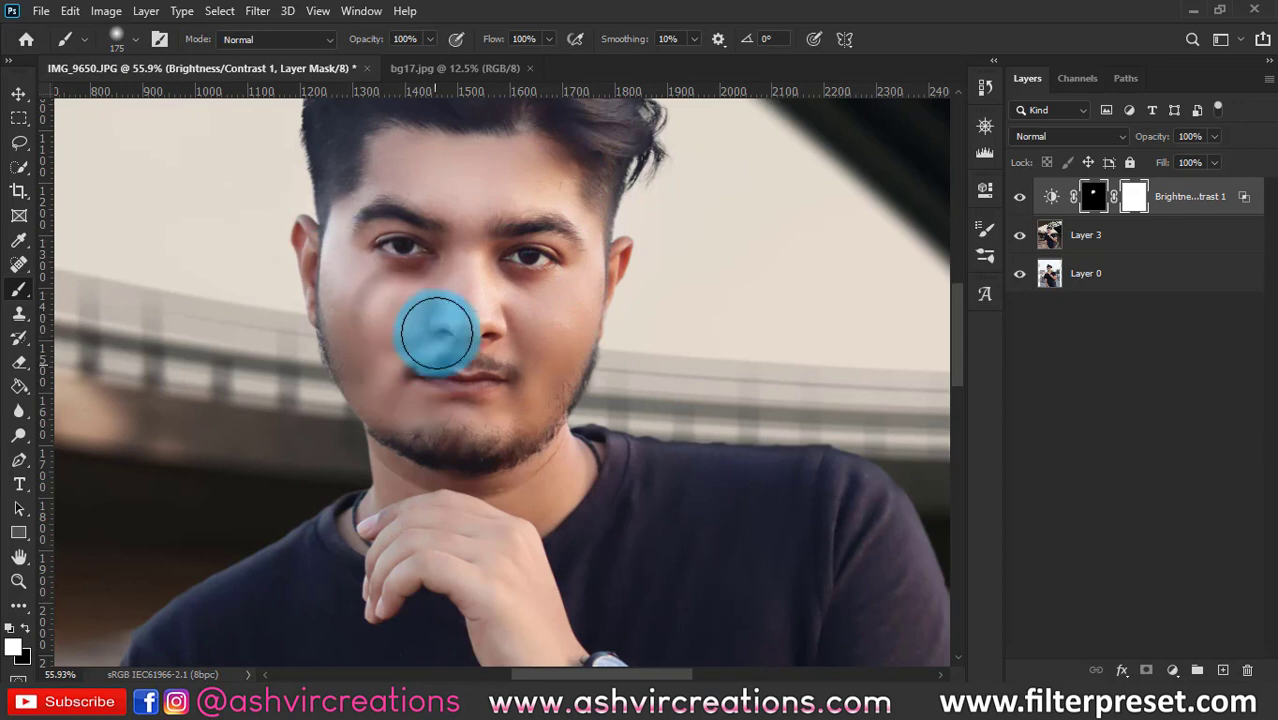
scroll(450, 316, "up", 1)
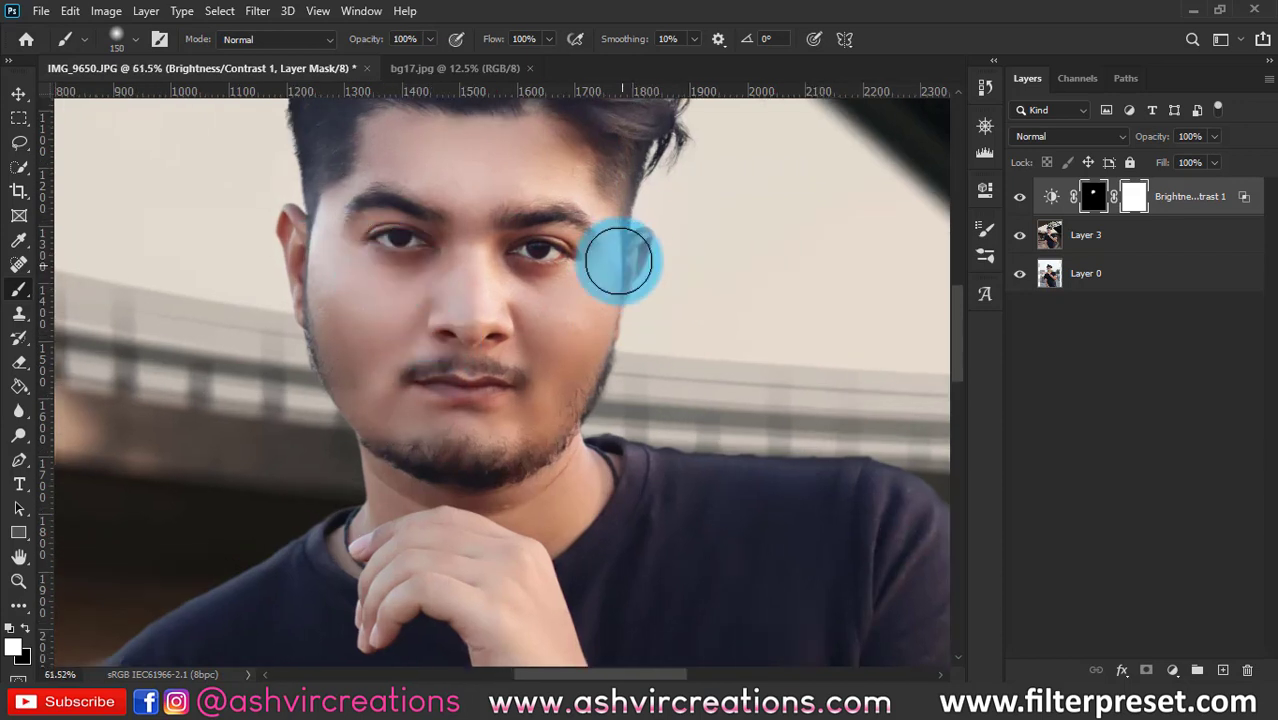
mouse_move(603, 250)
left_mouse_down()
mouse_move(540, 310)
mouse_move(533, 365)
left_mouse_up()
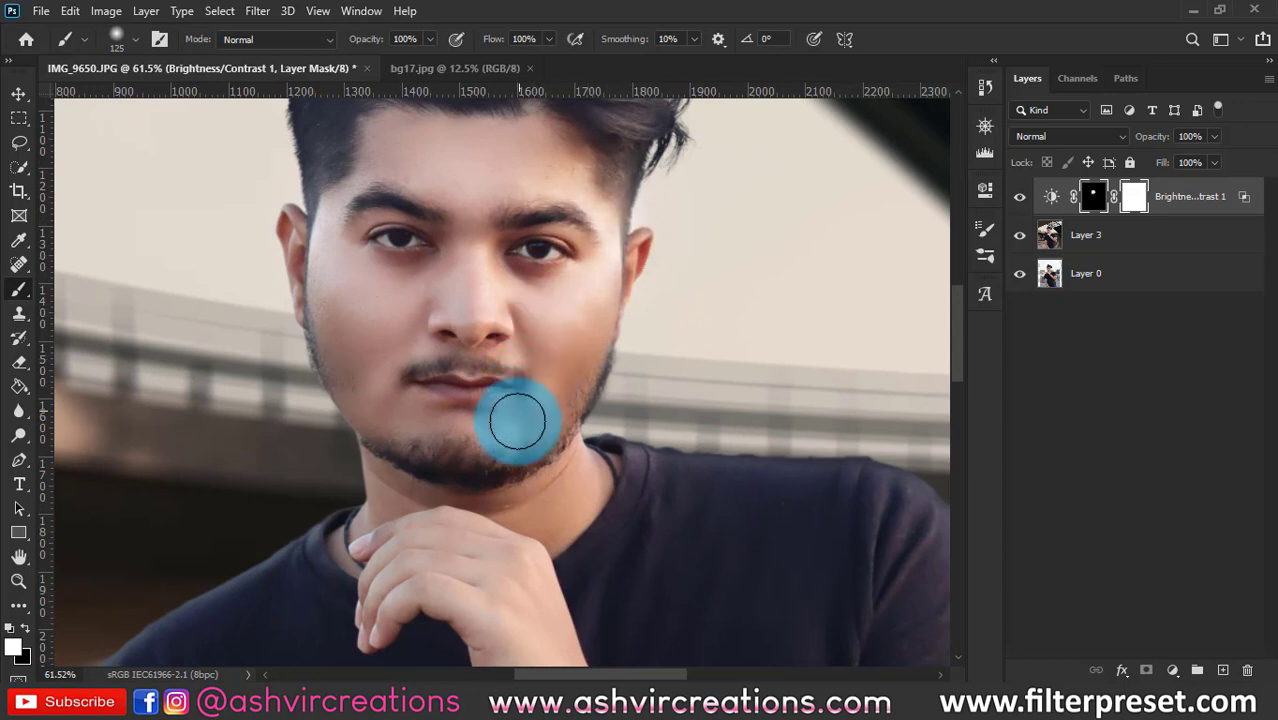
mouse_move(518, 409)
left_mouse_down()
mouse_move(488, 434)
mouse_move(408, 427)
mouse_move(421, 386)
mouse_move(408, 304)
left_mouse_up()
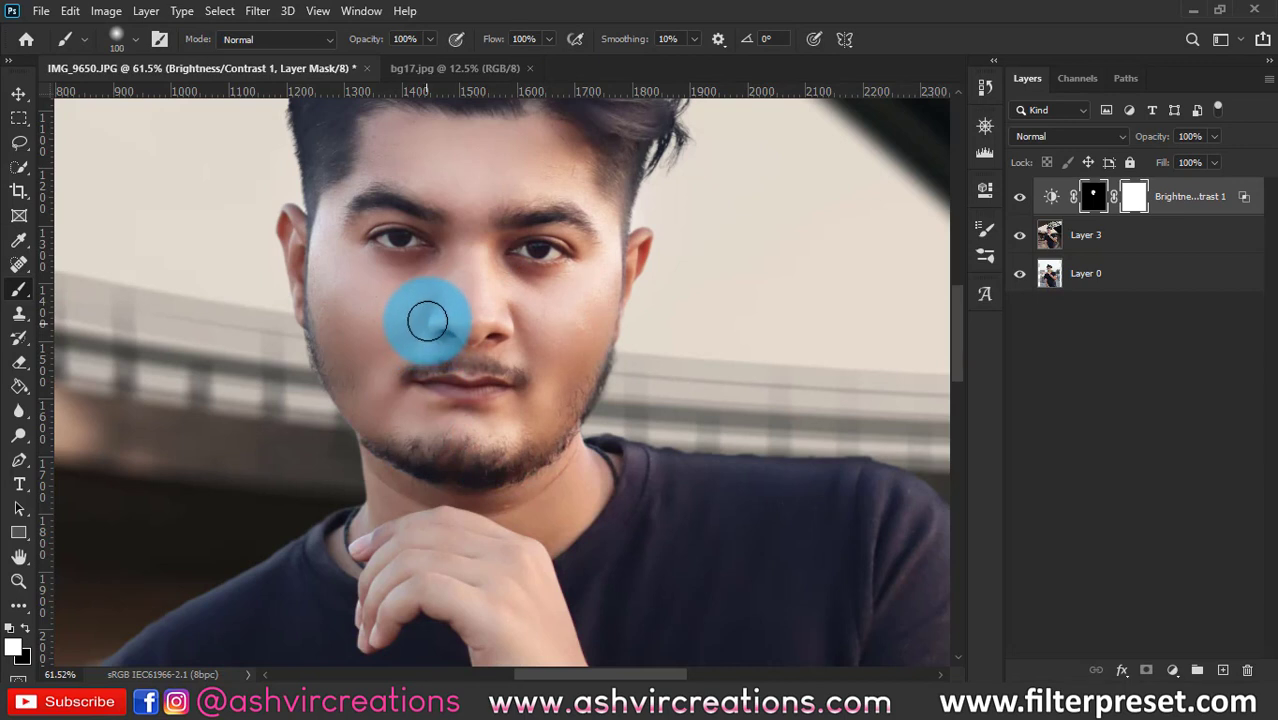
mouse_move(435, 268)
left_mouse_down()
mouse_move(388, 264)
mouse_move(399, 229)
mouse_move(415, 244)
mouse_move(549, 268)
mouse_move(534, 252)
mouse_move(572, 248)
mouse_move(540, 285)
mouse_move(521, 243)
mouse_move(569, 230)
mouse_move(499, 262)
mouse_move(403, 259)
mouse_move(430, 238)
mouse_move(363, 213)
mouse_move(348, 244)
mouse_move(410, 246)
left_mouse_up()
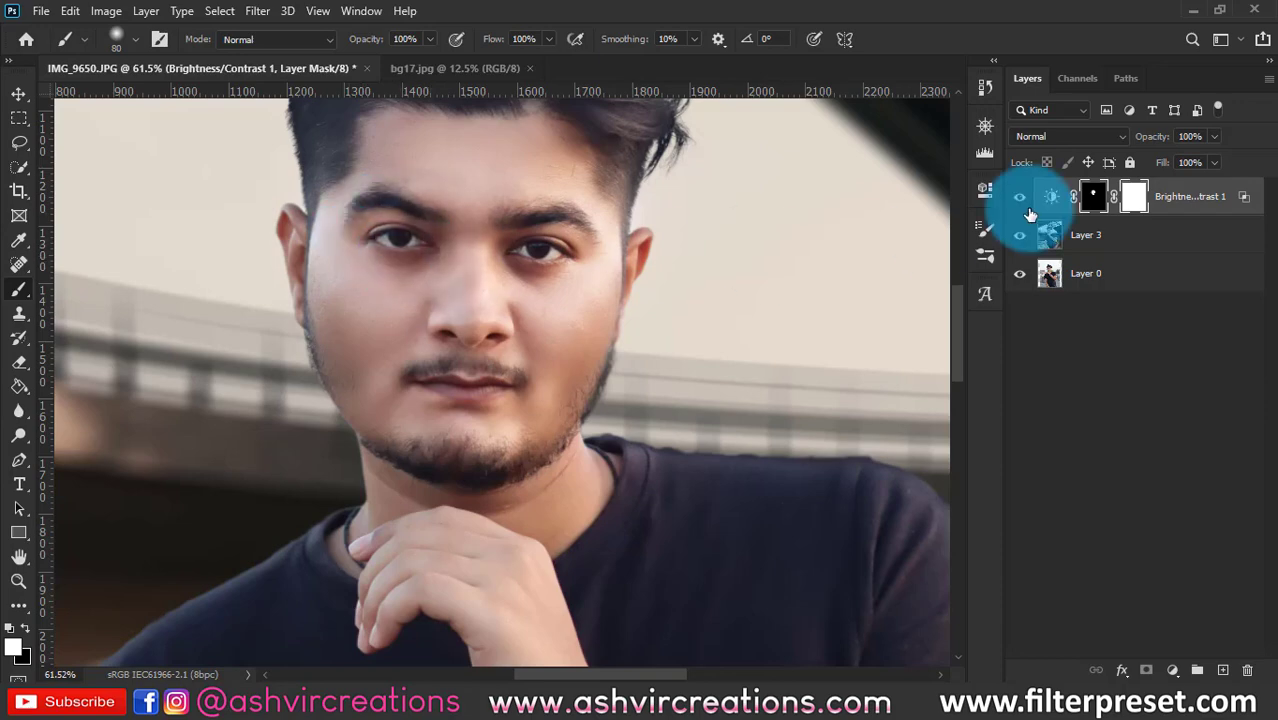
Compare the face with and without the masked brightening, both close up and from farther out.
left_click(1019, 198)
left_click(1019, 198)
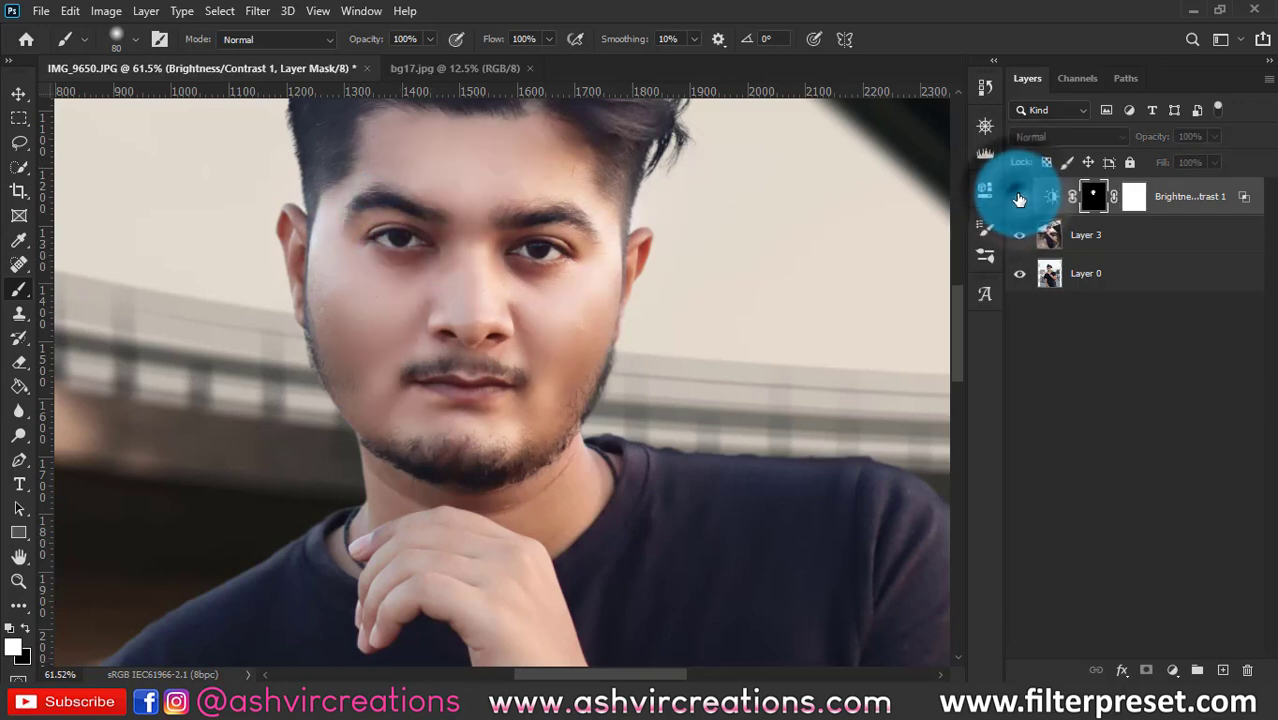
left_click(1019, 198)
left_click(1019, 198)
scroll(585, 262, "down", 7)
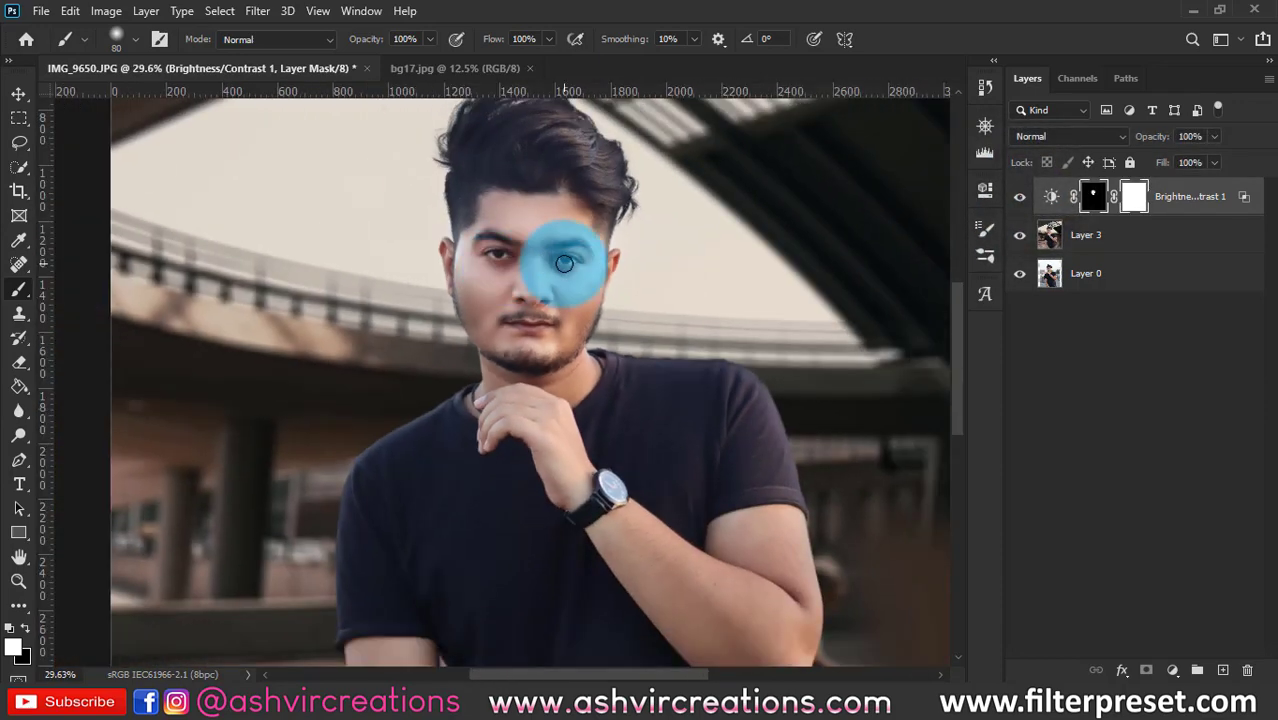
scroll(566, 300, "up", 5)
left_click(631, 291, "alt")
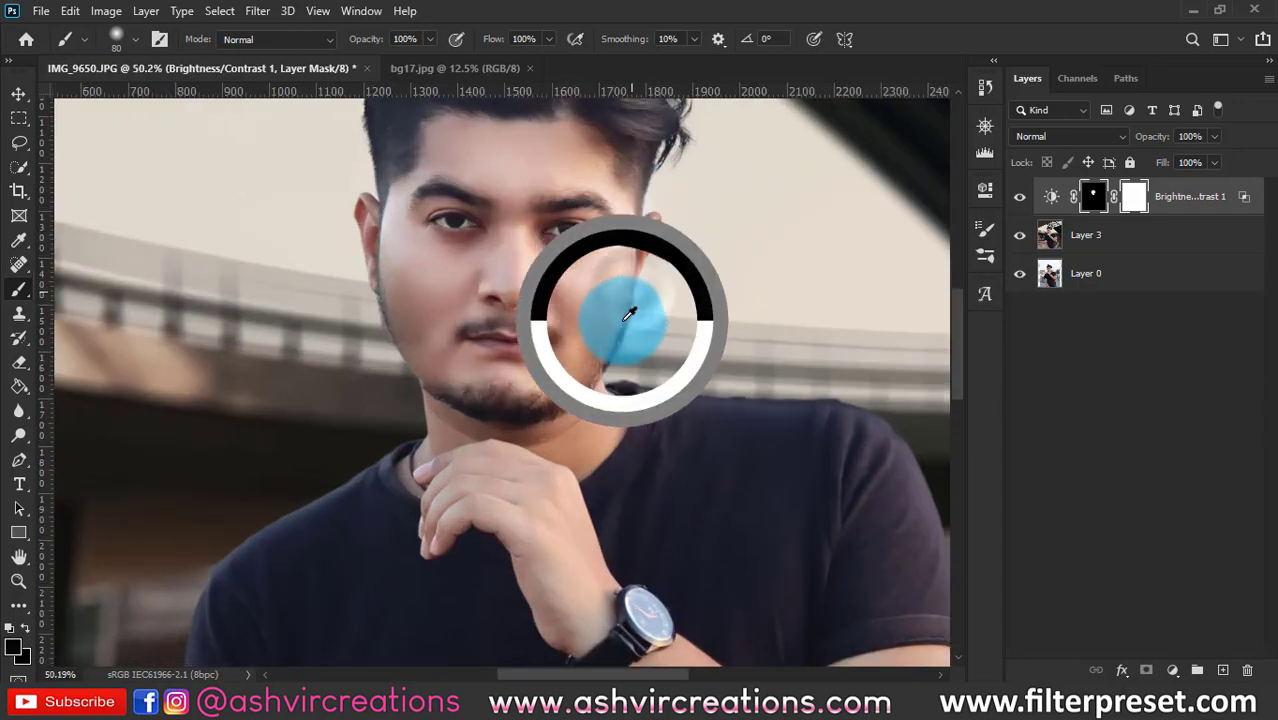
key("v")
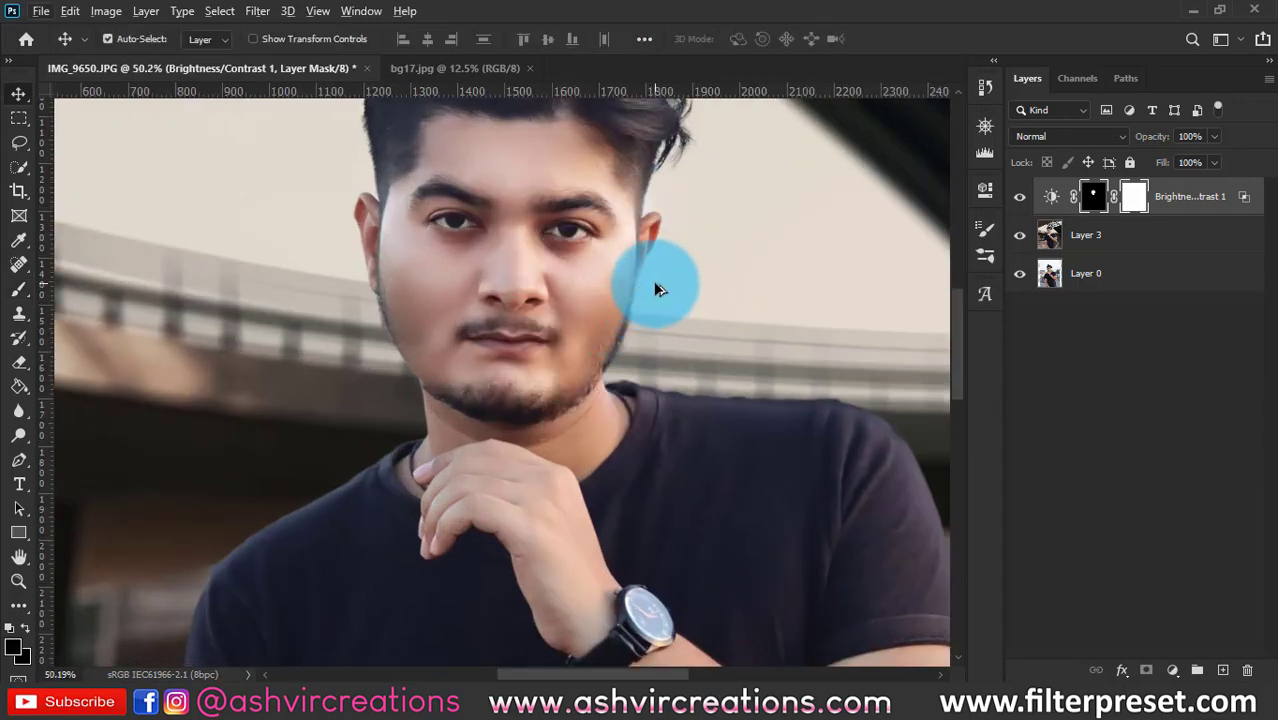
left_click_drag(656, 289, 651, 346)
left_click(1019, 198)
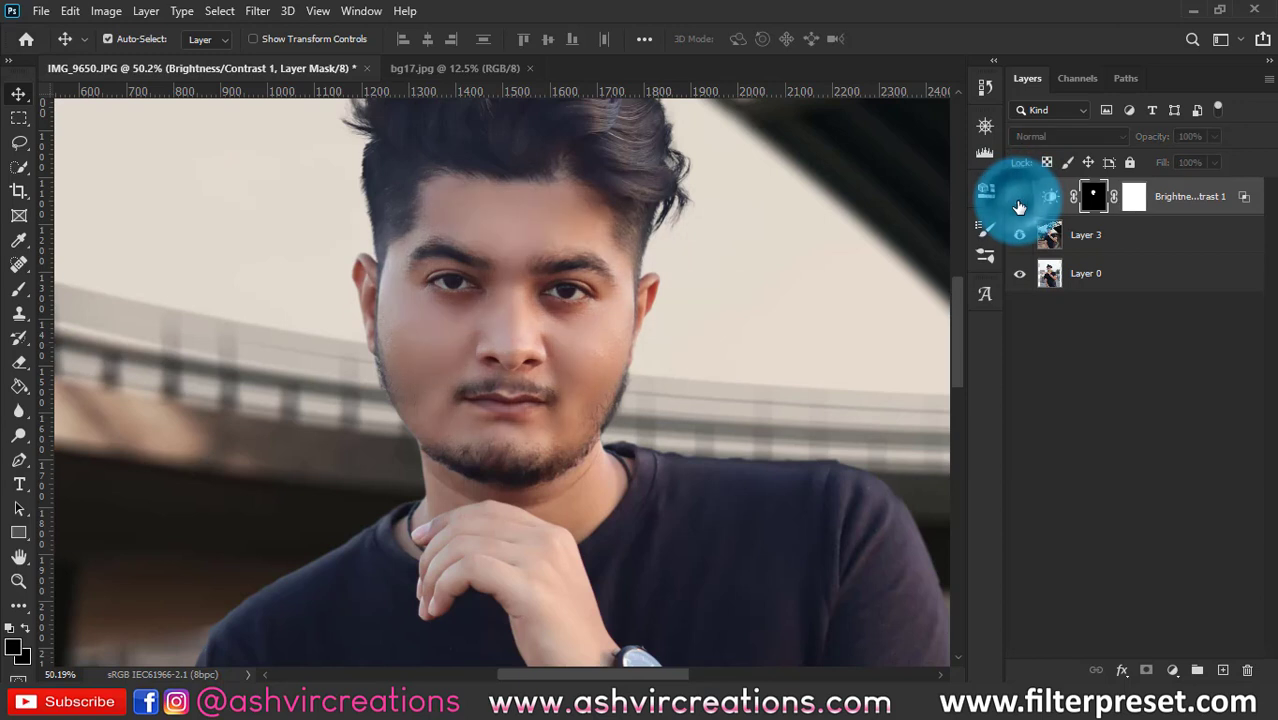
left_click(1019, 200)
left_click(1019, 200)
left_click(1019, 200)
left_click(1019, 200)
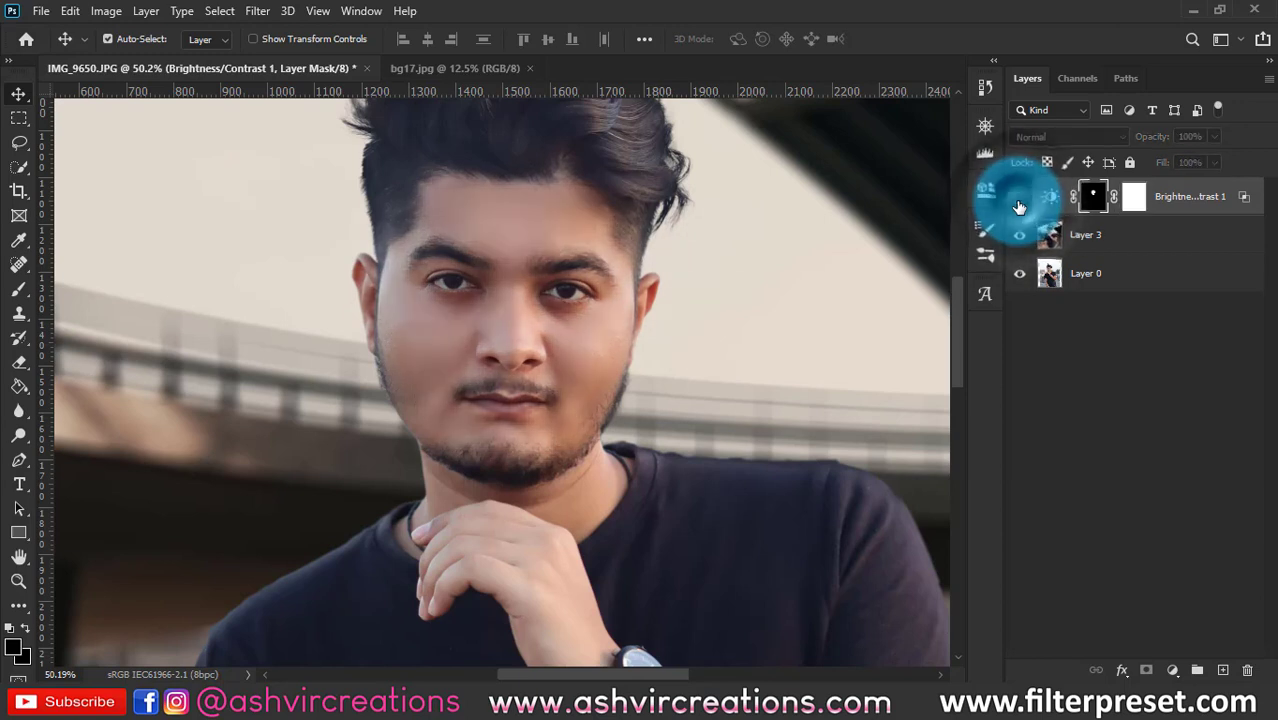
left_click(1019, 200)
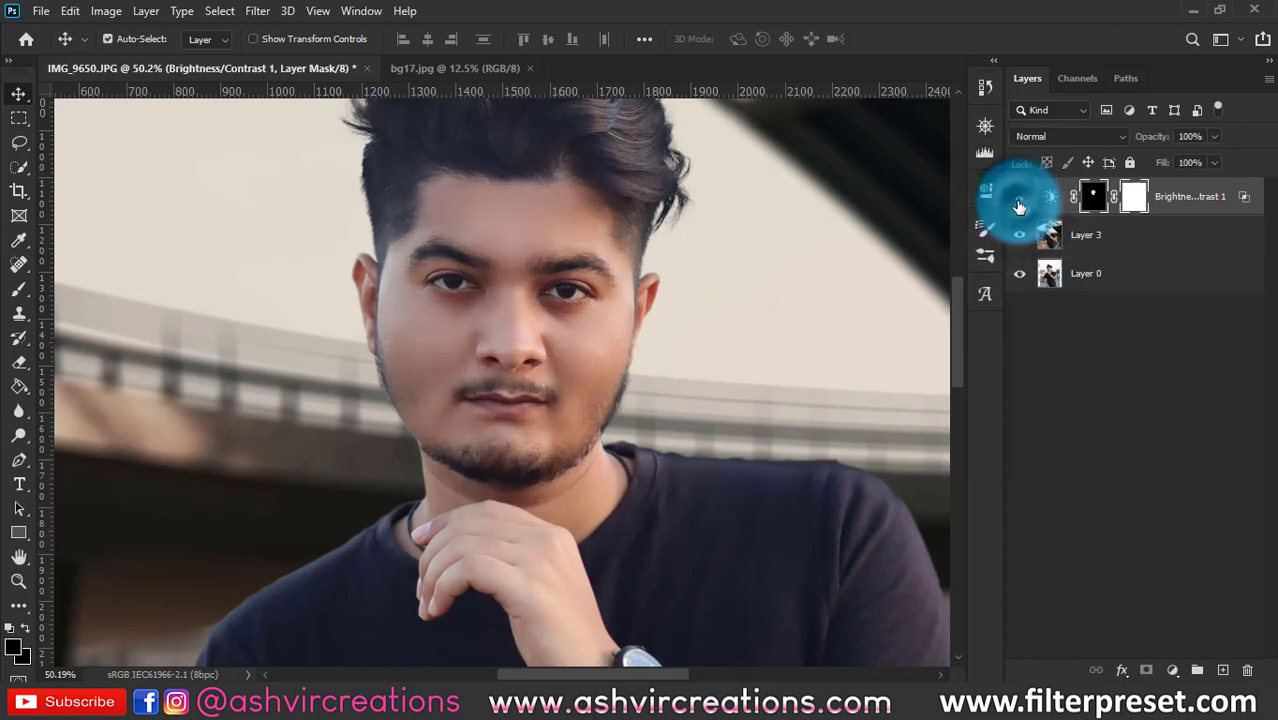
left_click(1019, 200)
left_click(1019, 200)
left_click(1019, 200)
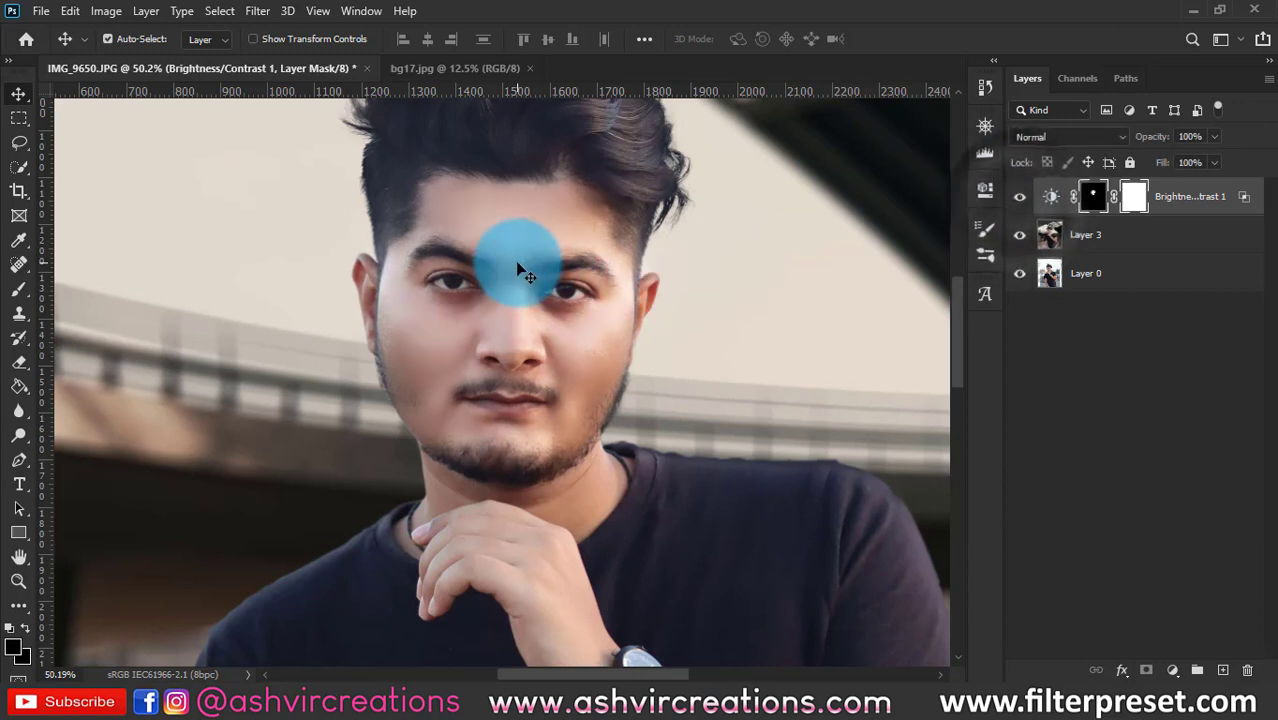
Set the foreground color to white (ffffff) and brush over the eye and cheek area on the Brightness/Contrast mask at 80 px.
key("b")
mouse_move(470, 288)
left_mouse_down()
mouse_move(500, 300)
mouse_move(540, 283)
left_mouse_up()
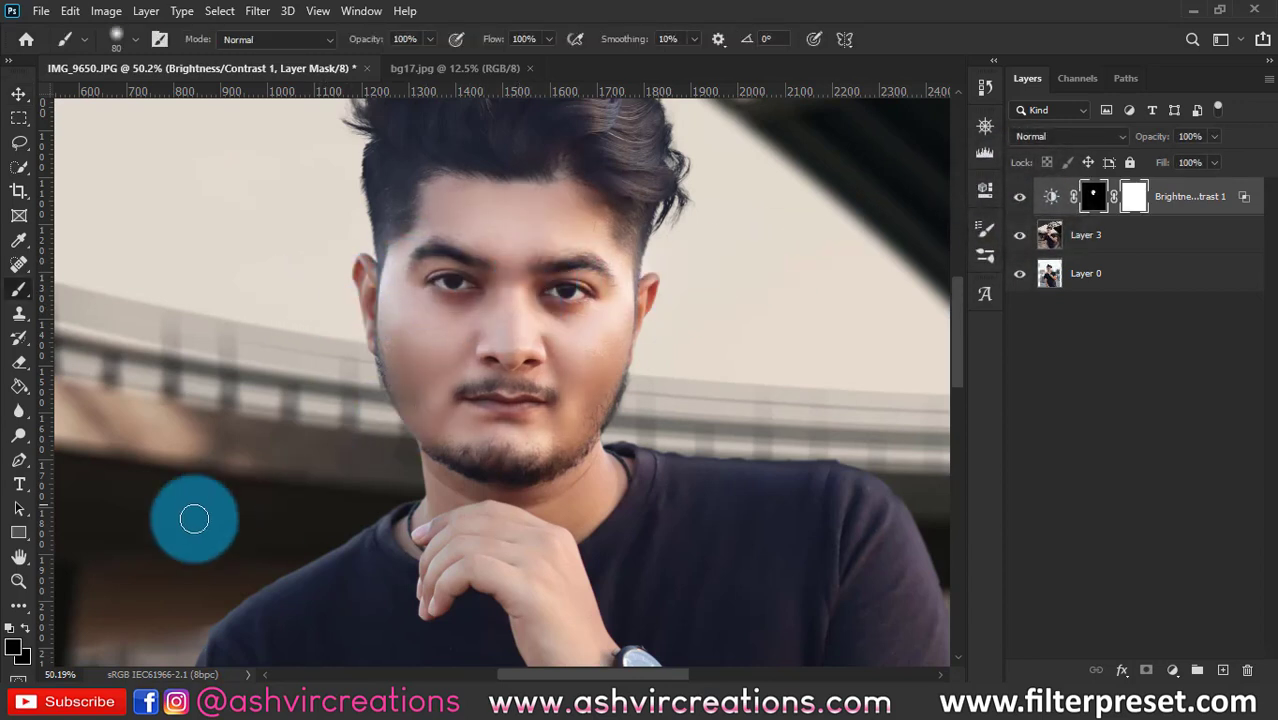
left_click(27, 640)
left_click_drag(750, 185, 650, 134)
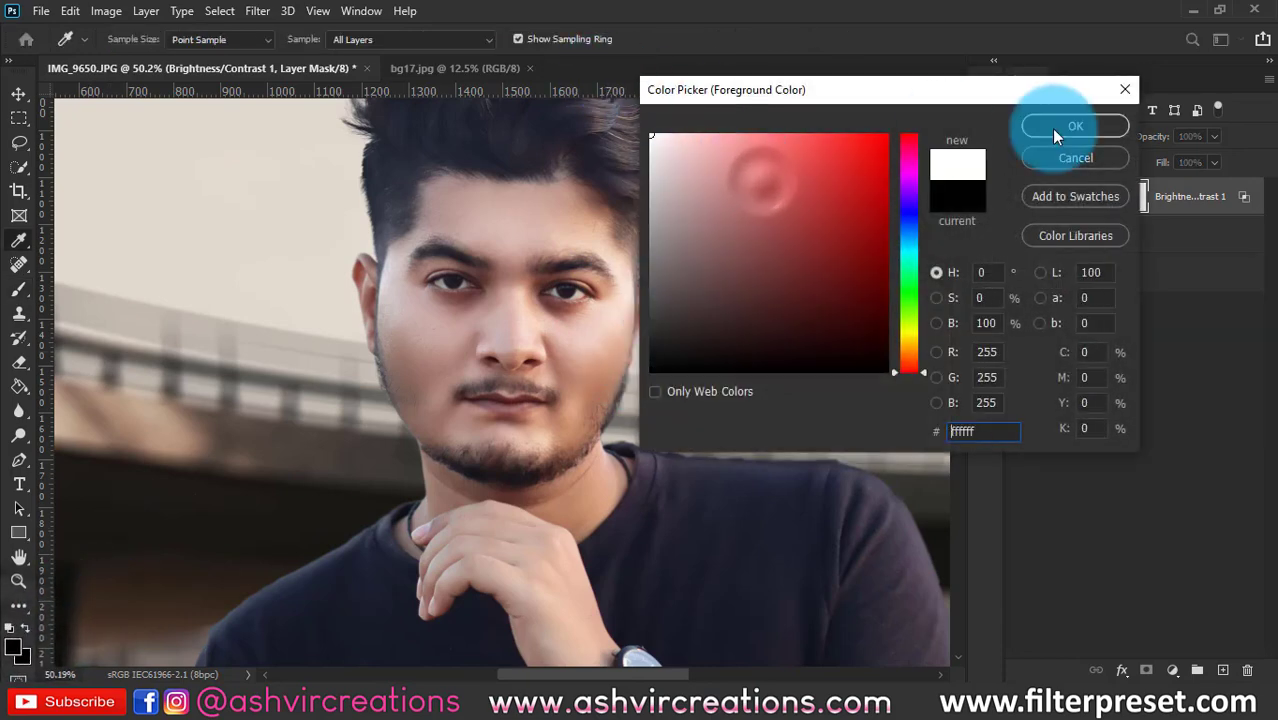
left_click(1058, 125)
left_click(470, 268)
mouse_move(470, 268)
left_mouse_down()
mouse_move(421, 299)
mouse_move(441, 246)
mouse_move(622, 285)
mouse_move(478, 299)
mouse_move(535, 298)
mouse_move(522, 296)
mouse_move(512, 368)
mouse_move(486, 349)
mouse_move(561, 333)
mouse_move(550, 266)
mouse_move(576, 315)
mouse_move(604, 290)
mouse_move(571, 330)
mouse_move(524, 278)
mouse_move(493, 265)
mouse_move(438, 272)
mouse_move(351, 354)
left_mouse_up()
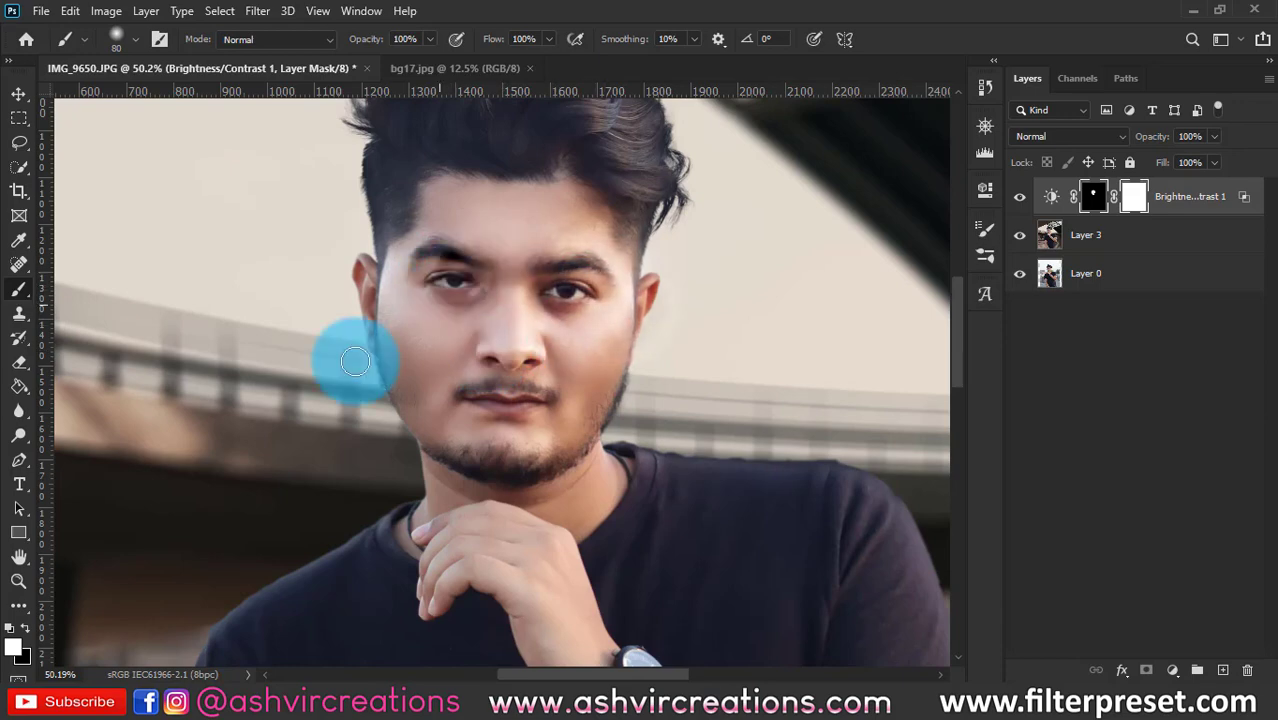
Soften the brightening on the mask beside the nose and mouth with a black 80 px brush at 18% opacity.
left_click(27, 628)
left_click_drag(470, 420, 475, 425)
scroll(550, 312, "up", 4)
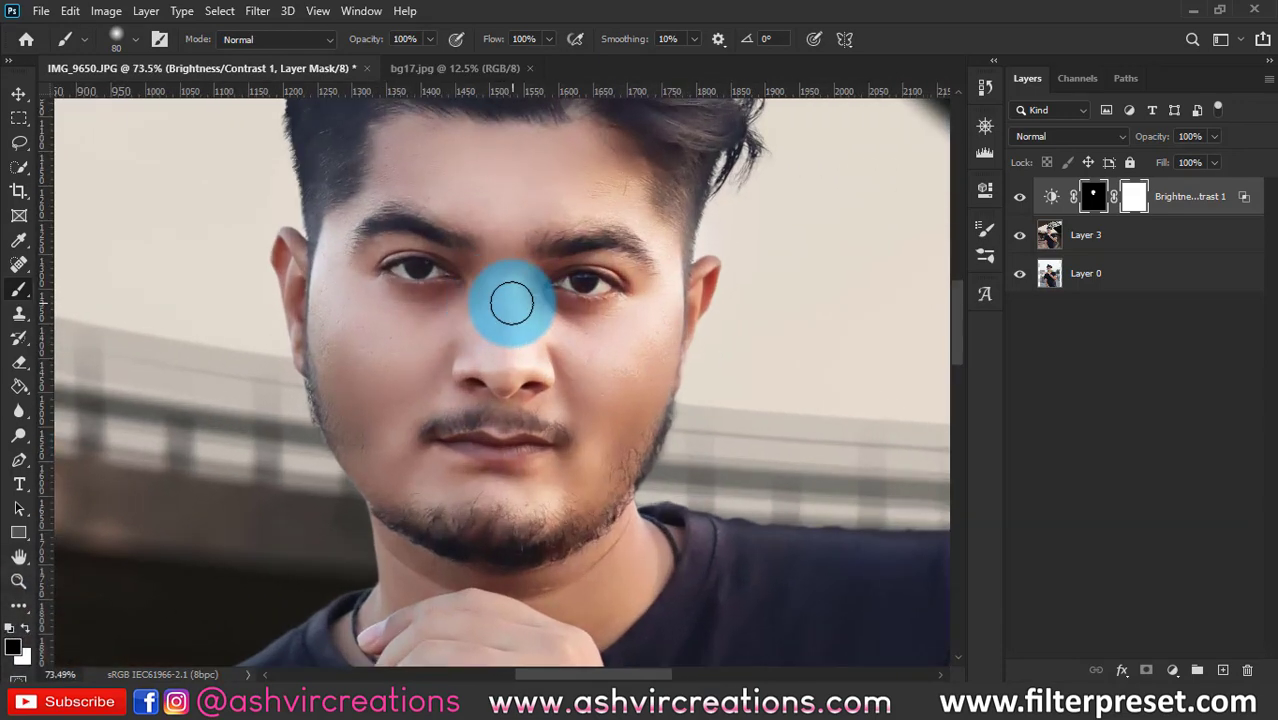
left_click_drag(469, 328, 476, 288)
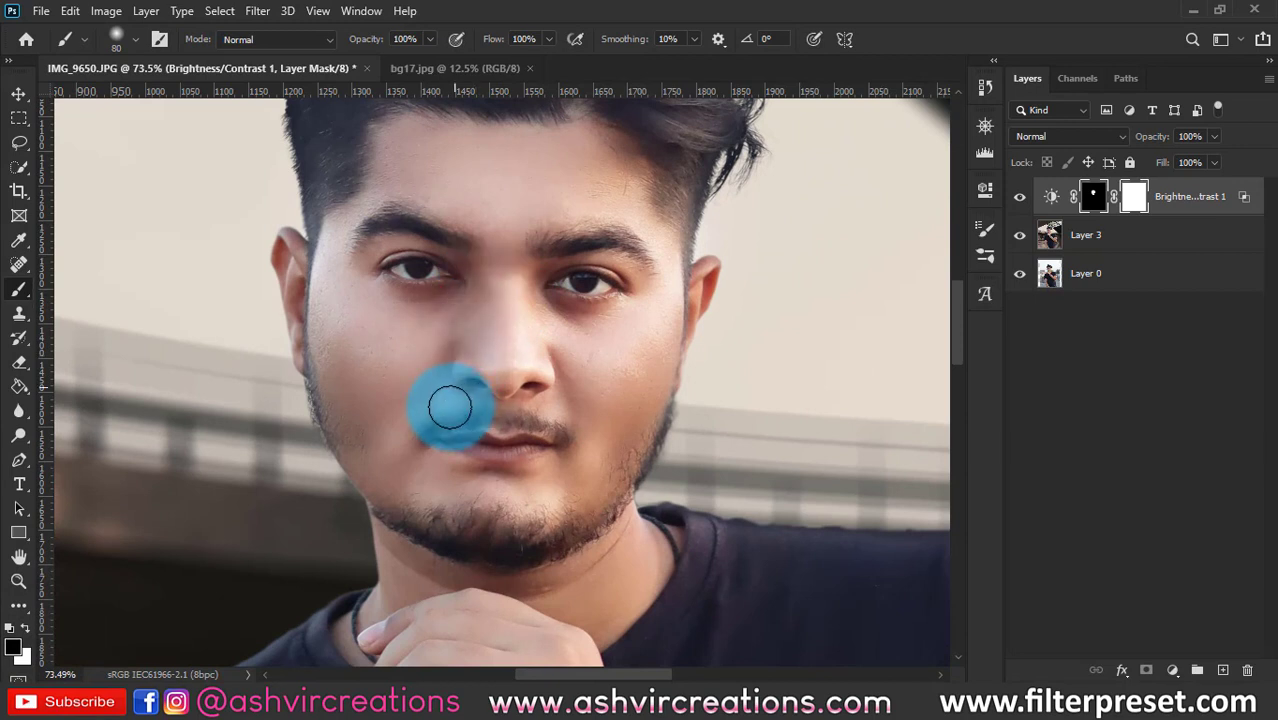
key("ctrl+z")
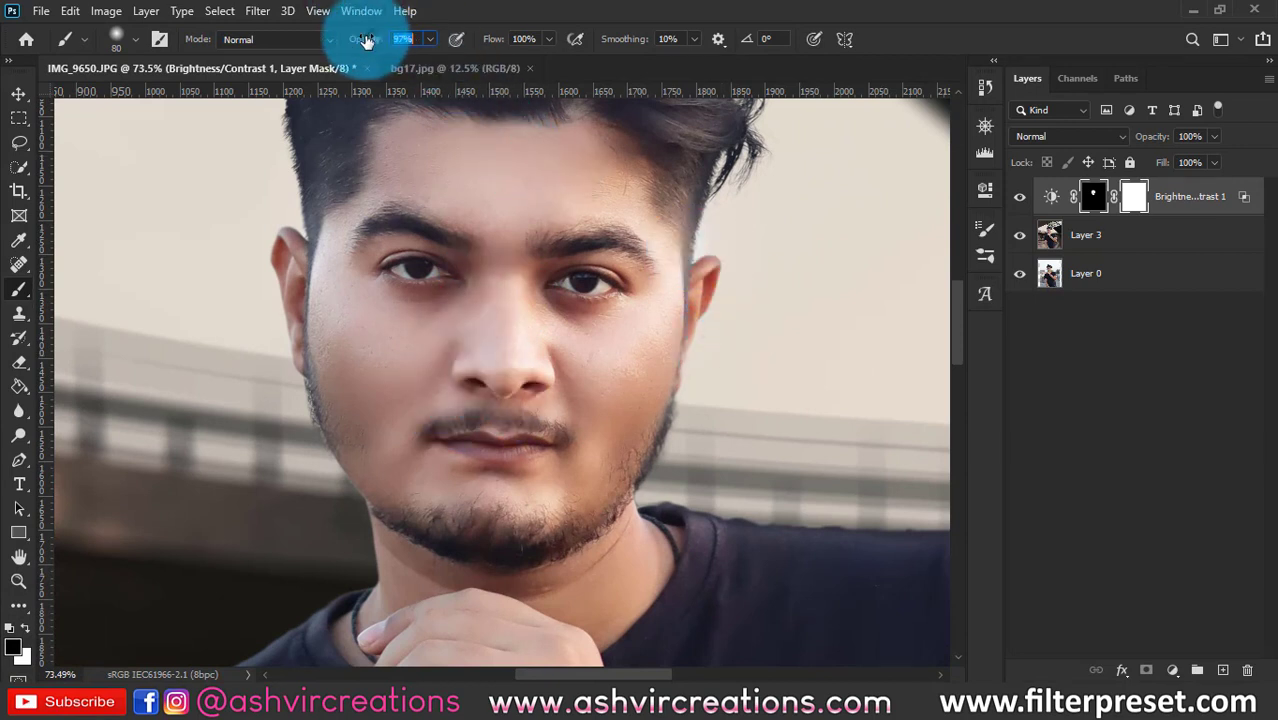
left_click_drag(351, 40, 318, 39)
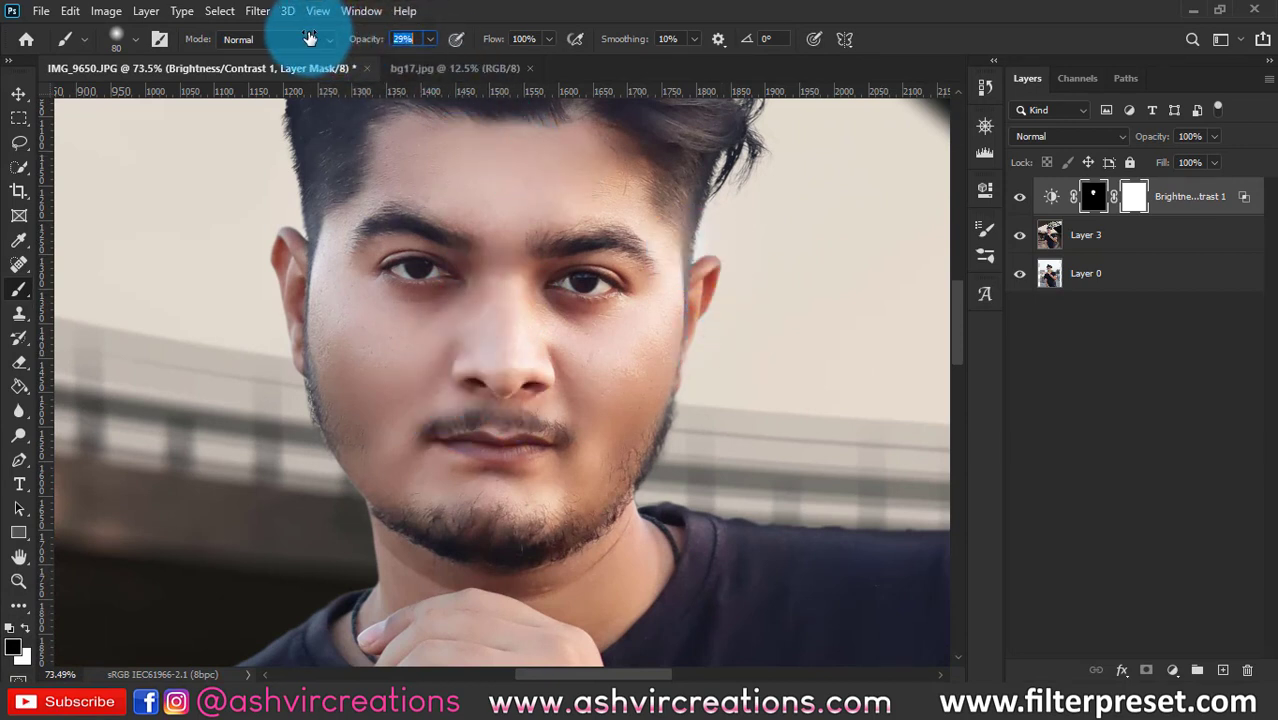
left_click_drag(366, 43, 360, 42)
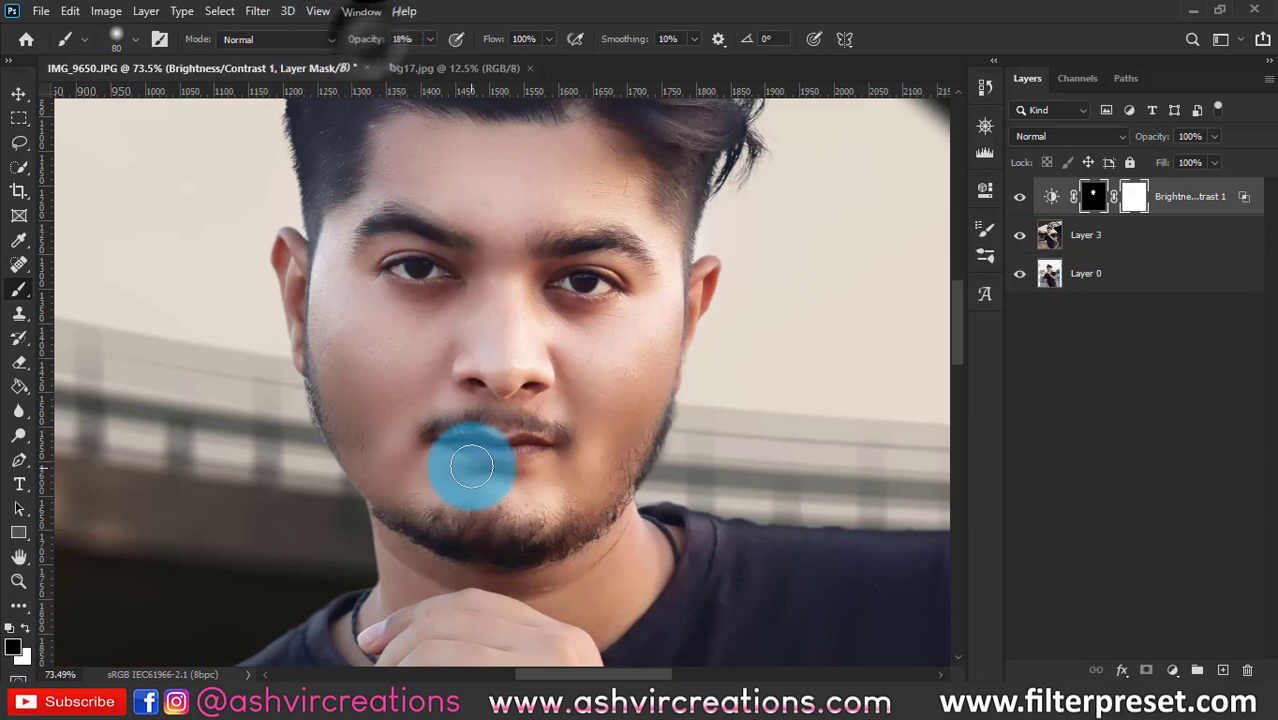
mouse_move(465, 465)
left_mouse_down()
mouse_move(482, 405)
mouse_move(557, 395)
mouse_move(577, 373)
mouse_move(544, 301)
mouse_move(558, 363)
mouse_move(535, 294)
mouse_move(535, 381)
mouse_move(465, 357)
left_mouse_up()
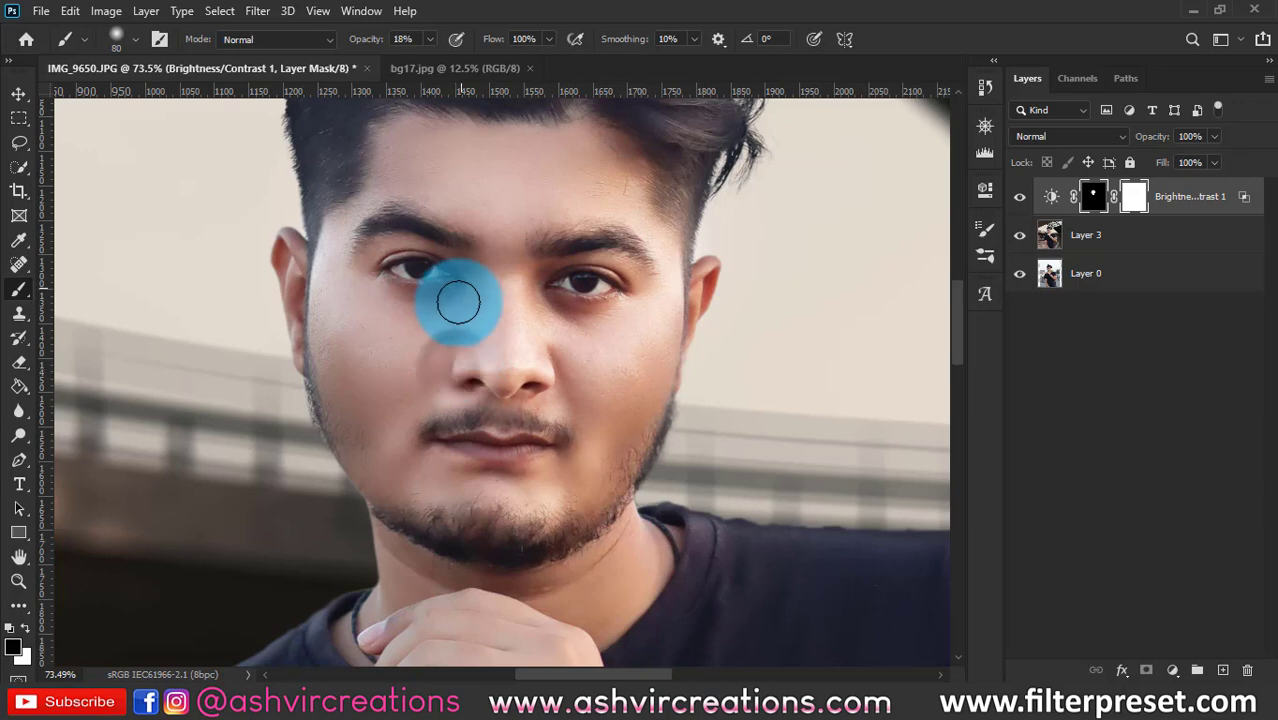
Compare the softened face brightening with the unadjusted face, close up and with the upper body in view.
scroll(484, 392, "down", 3)
scroll(504, 388, "up", 2)
mouse_move(540, 402)
left_mouse_down()
mouse_move(513, 371)
mouse_move(485, 265)
mouse_move(673, 265)
mouse_move(952, 158)
left_mouse_up()
scroll(513, 371, "down", 1)
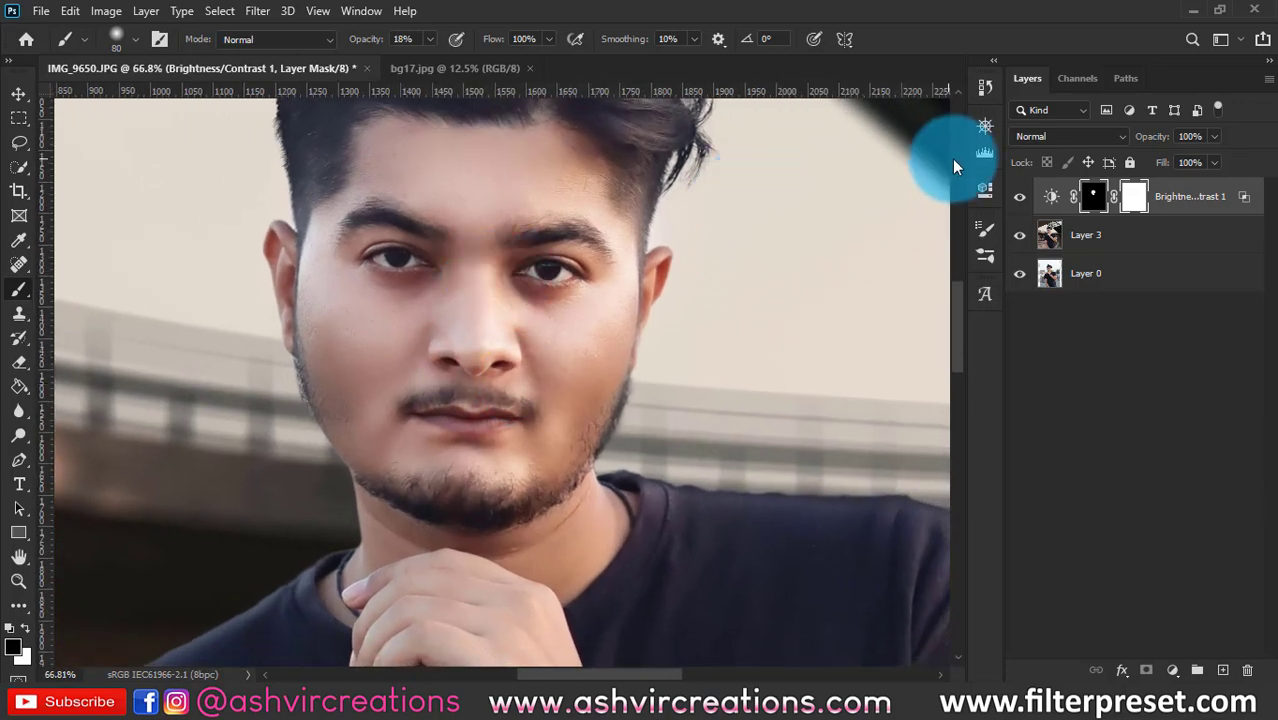
left_click(1022, 201)
left_click(1022, 201)
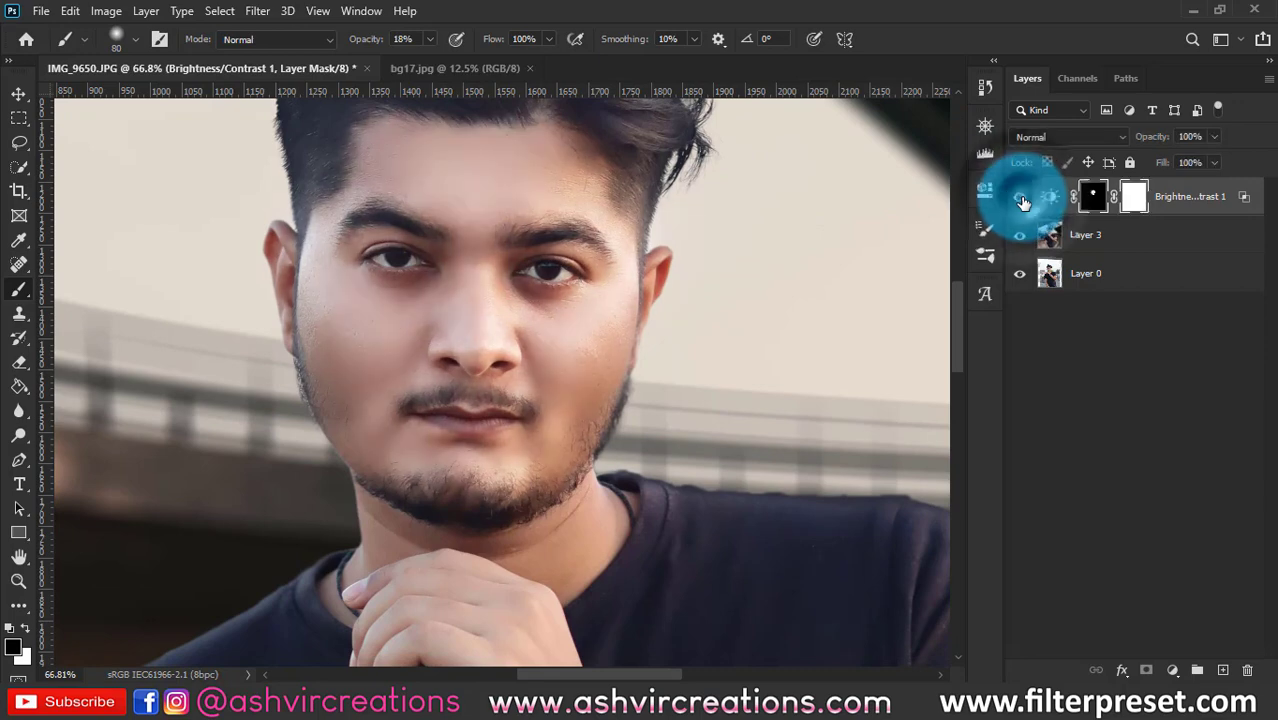
left_click(1022, 201)
left_click(1022, 201)
left_click_drag(745, 407, 690, 277)
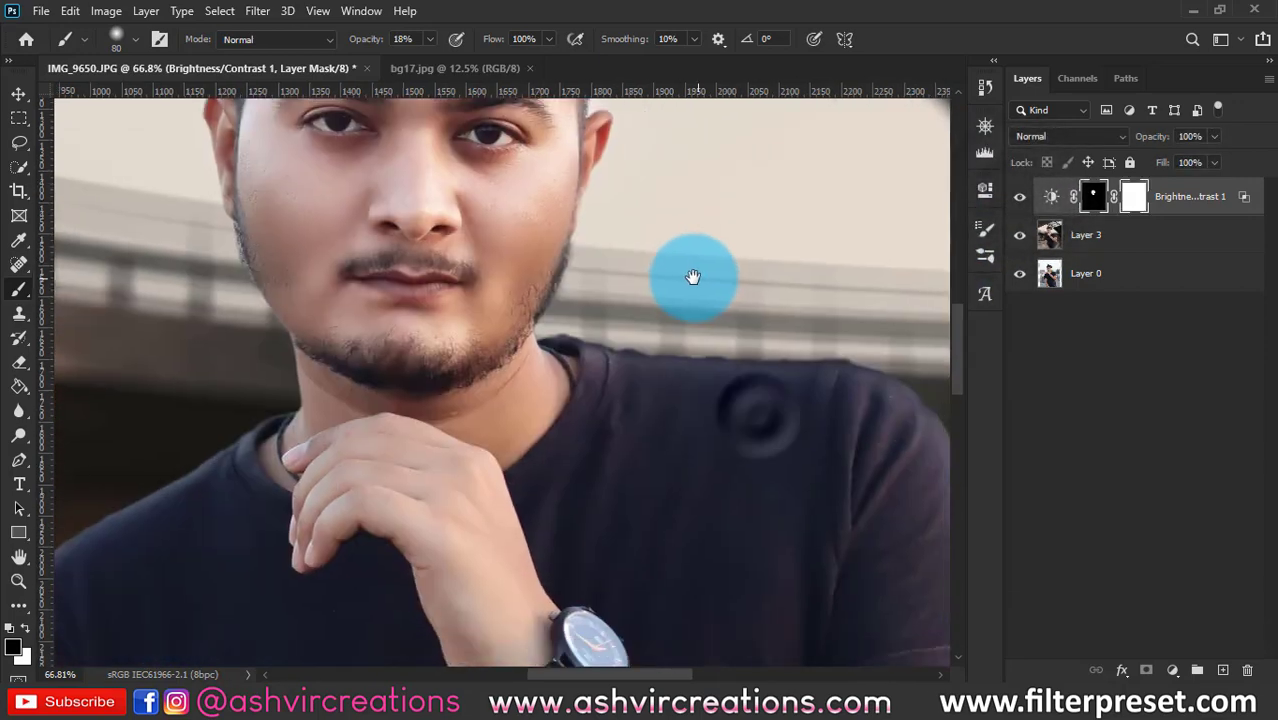
left_click_drag(570, 278, 638, 341)
scroll(640, 330, "down", 3)
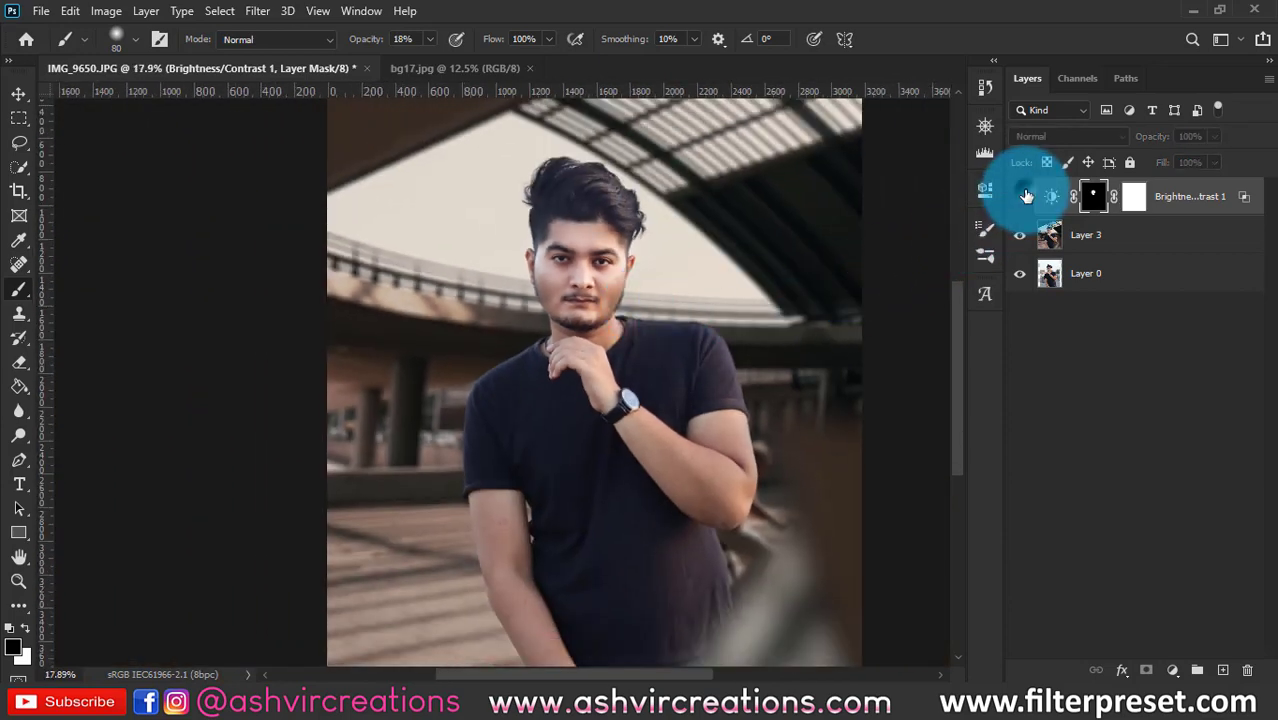
left_click(1022, 196)
left_click(1024, 196)
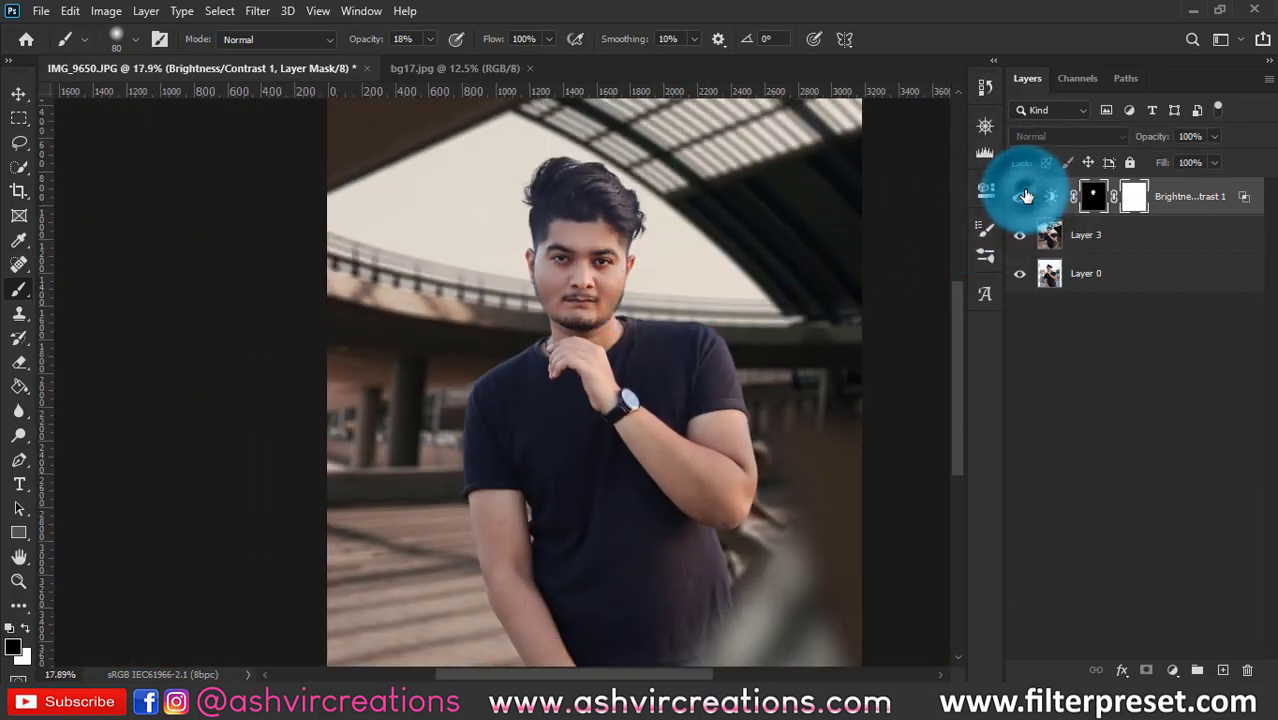
left_click(1024, 196)
left_click(1024, 196)
left_click(1024, 196)
scroll(651, 248, "up", 4)
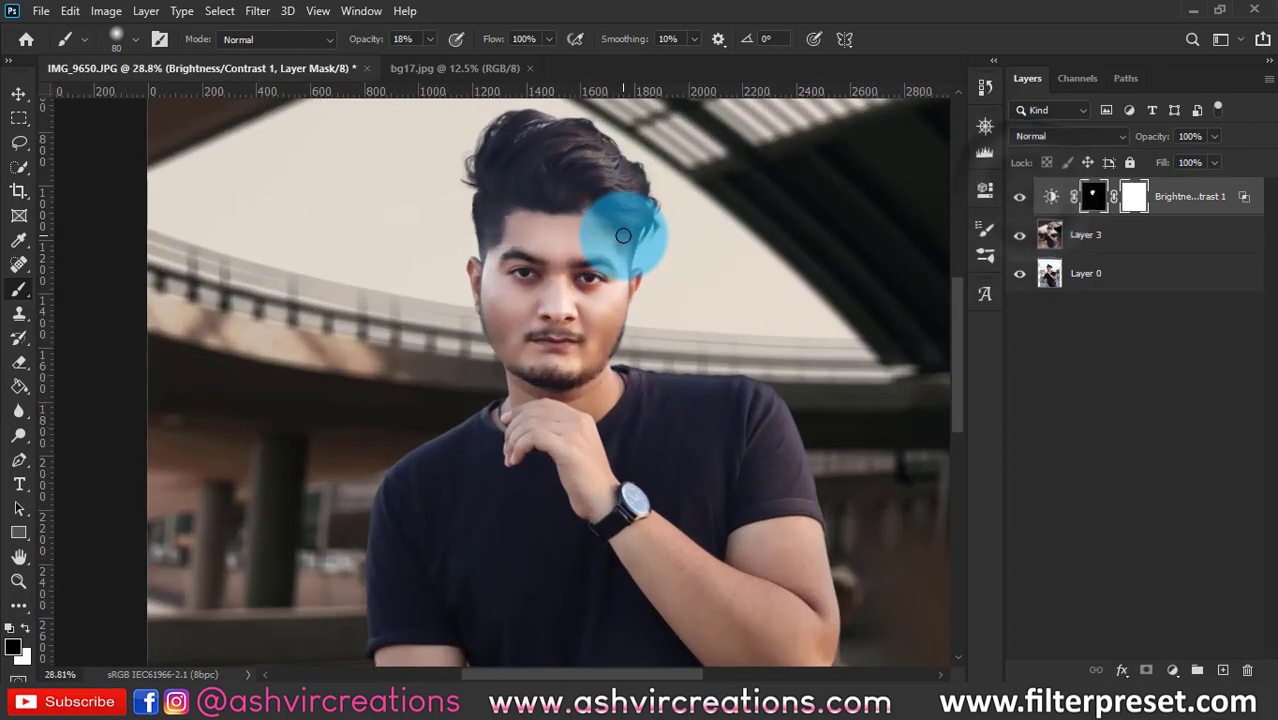
scroll(623, 235, "down", 3)
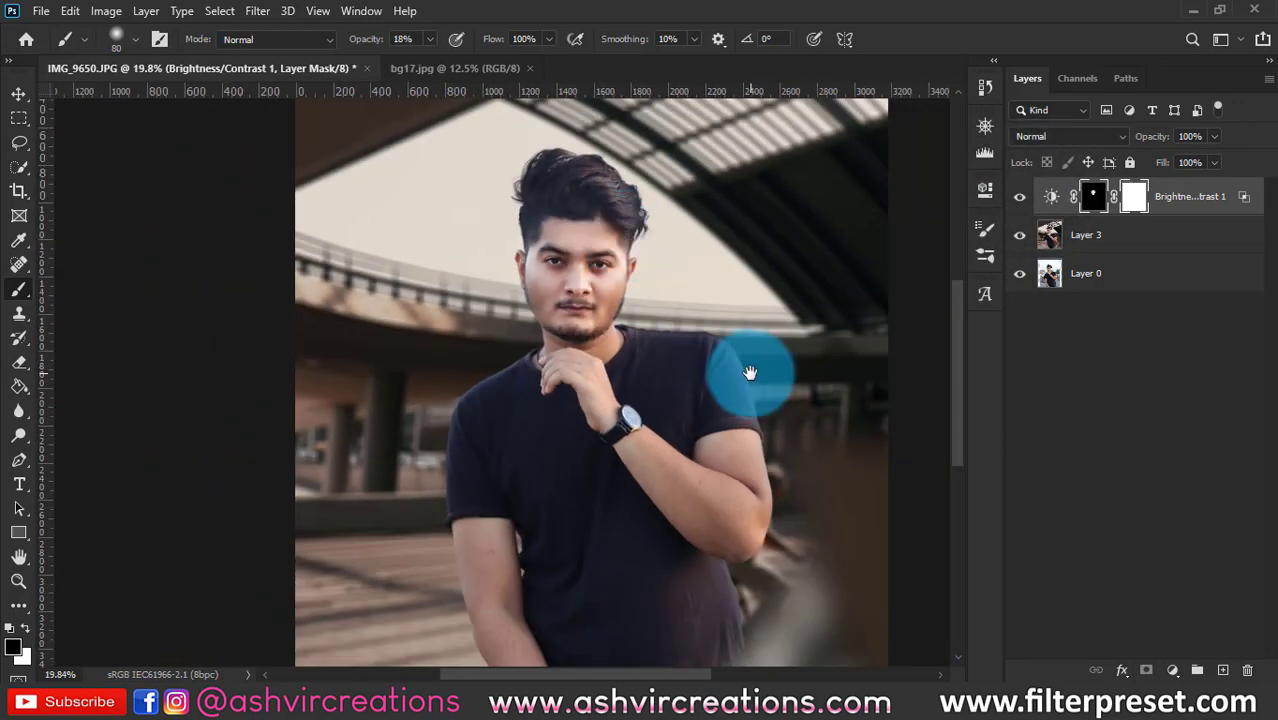
Paint white on the mask over the raised arm from wrist to sleeve with a 175 px brush at 51% opacity.
left_click_drag(750, 371, 680, 271)
key("bracketright")
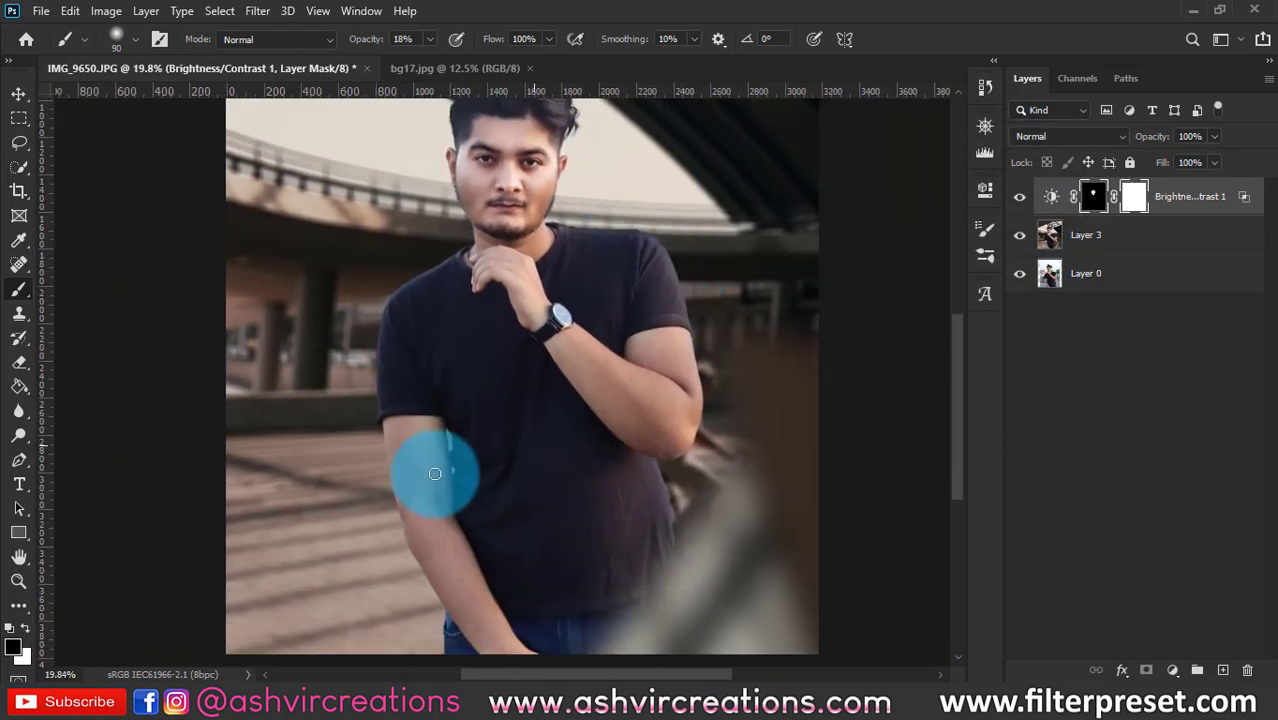
key("bracketright")
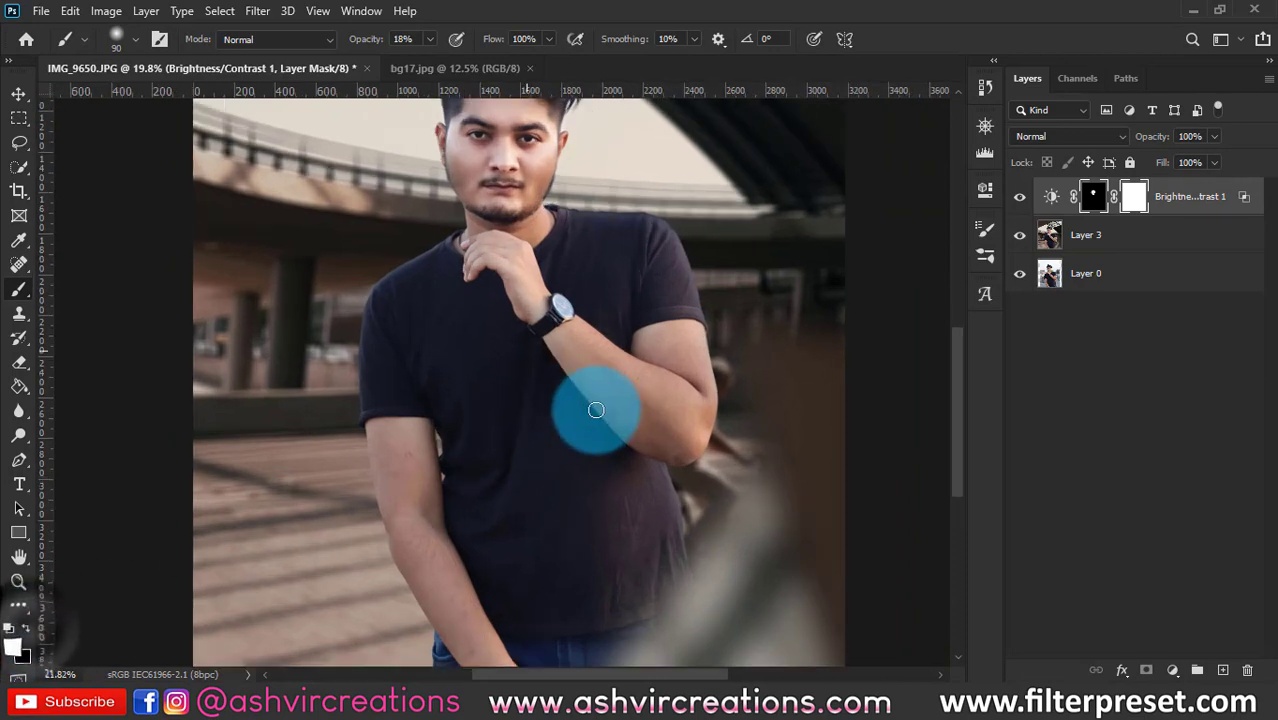
scroll(585, 400, "up", 3)
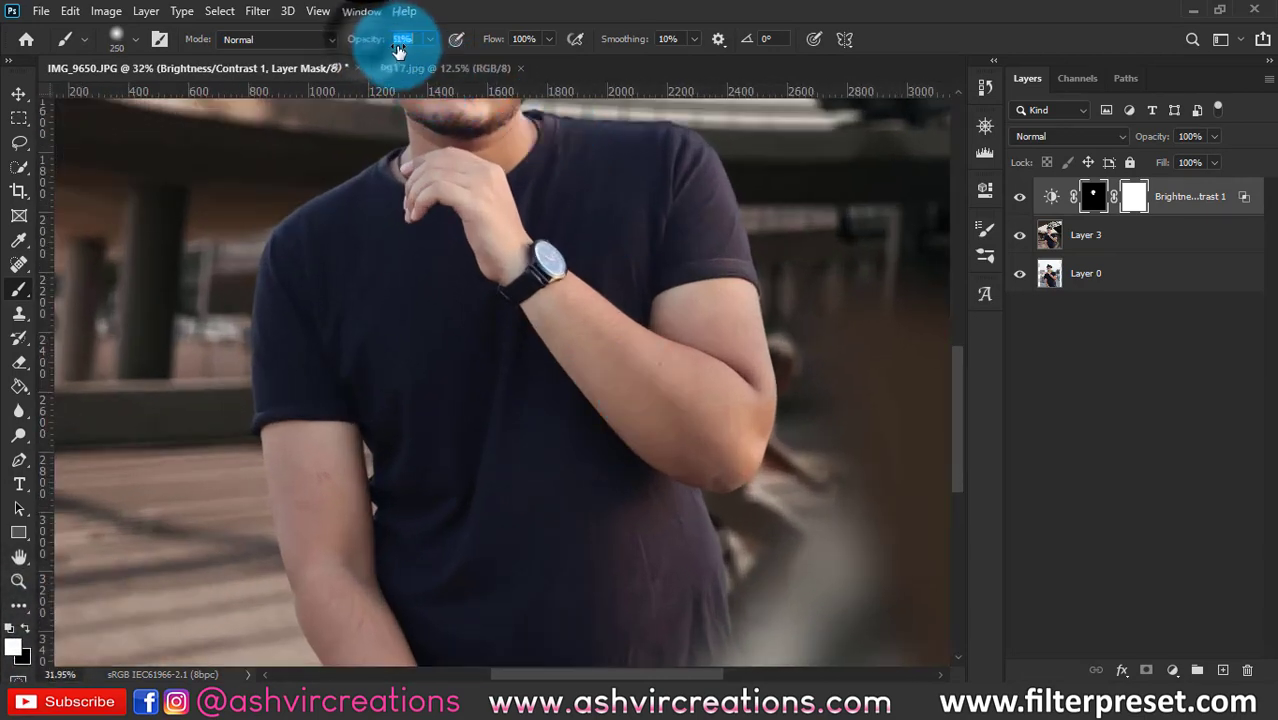
left_click(580, 283)
mouse_move(571, 304)
left_mouse_down()
mouse_move(737, 399)
mouse_move(672, 361)
left_mouse_up()
mouse_move(736, 422)
left_mouse_down()
mouse_move(717, 385)
mouse_move(522, 229)
mouse_move(542, 262)
mouse_move(466, 155)
mouse_move(545, 241)
mouse_move(681, 318)
mouse_move(674, 302)
mouse_move(676, 332)
mouse_move(694, 298)
mouse_move(732, 362)
mouse_move(662, 284)
mouse_move(699, 319)
left_mouse_up()
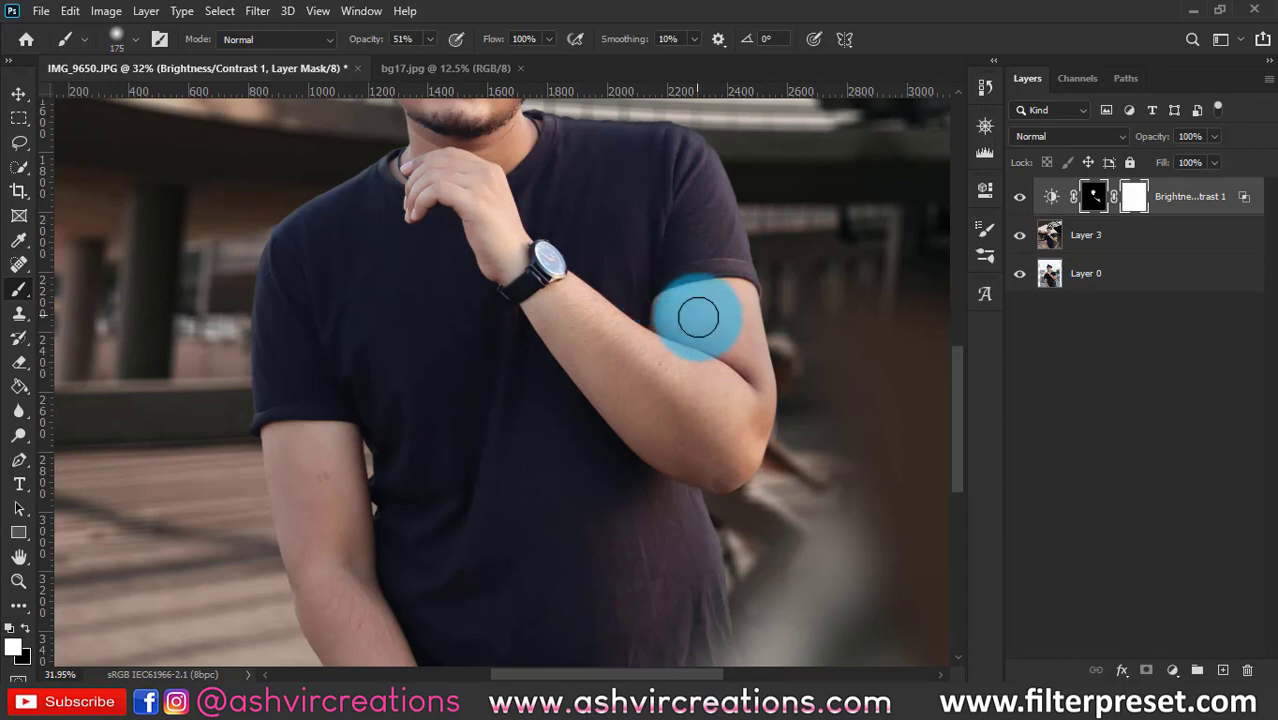
Paint white on the mask along the lowered arm with the brush enlarged to 250 px.
scroll(722, 312, "down", 2)
key("]")
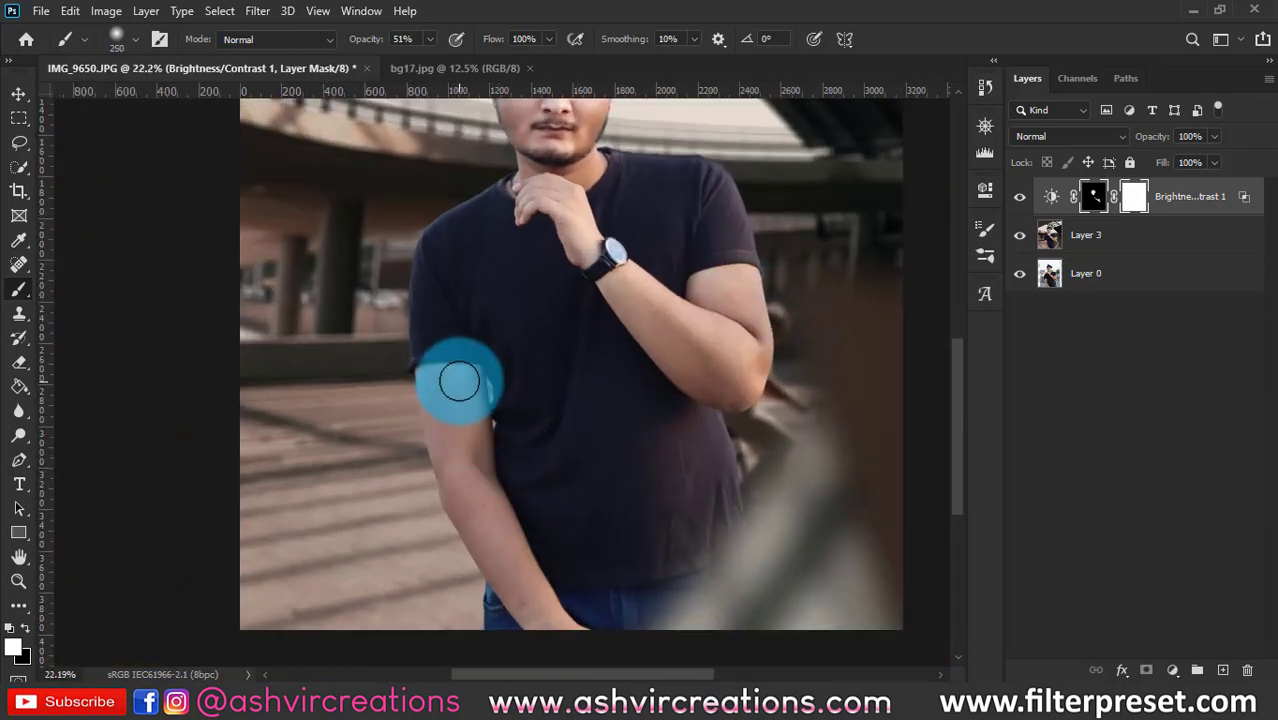
mouse_move(433, 393)
left_mouse_down()
mouse_move(460, 506)
mouse_move(486, 483)
mouse_move(481, 427)
mouse_move(463, 410)
mouse_move(506, 563)
mouse_move(476, 500)
mouse_move(578, 662)
mouse_move(502, 486)
left_mouse_up()
scroll(502, 486, "up", 2)
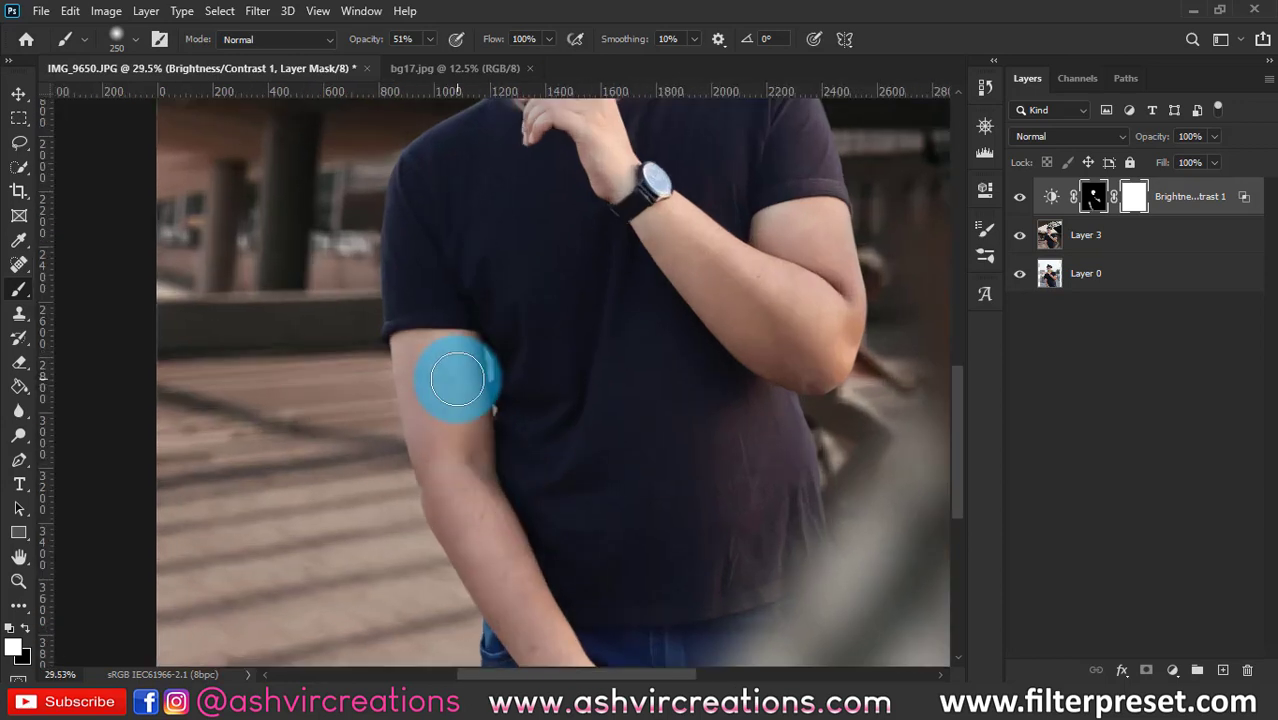
left_click_drag(456, 380, 877, 323)
Compare the image with and without the arm and face brightening, on the arms and over the whole picture.
scroll(877, 323, "down", 1)
left_click(1022, 198)
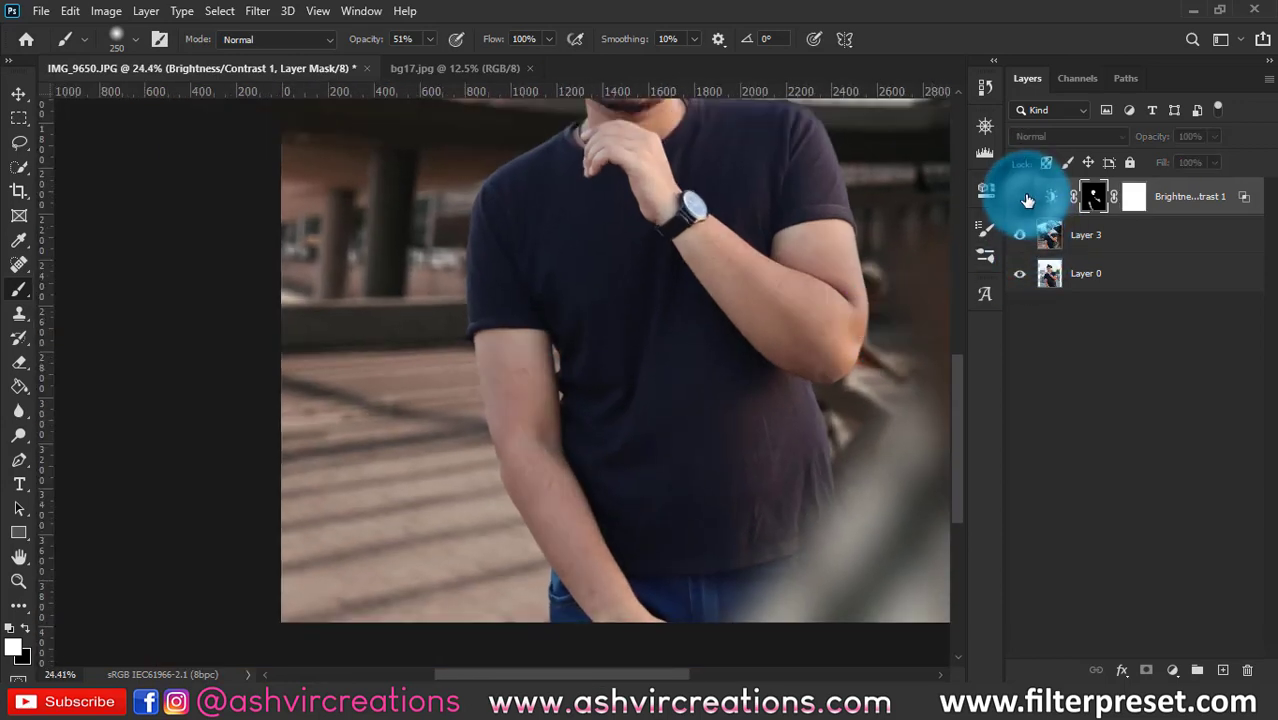
left_click(1022, 198)
left_click(1022, 198)
left_click(1022, 198)
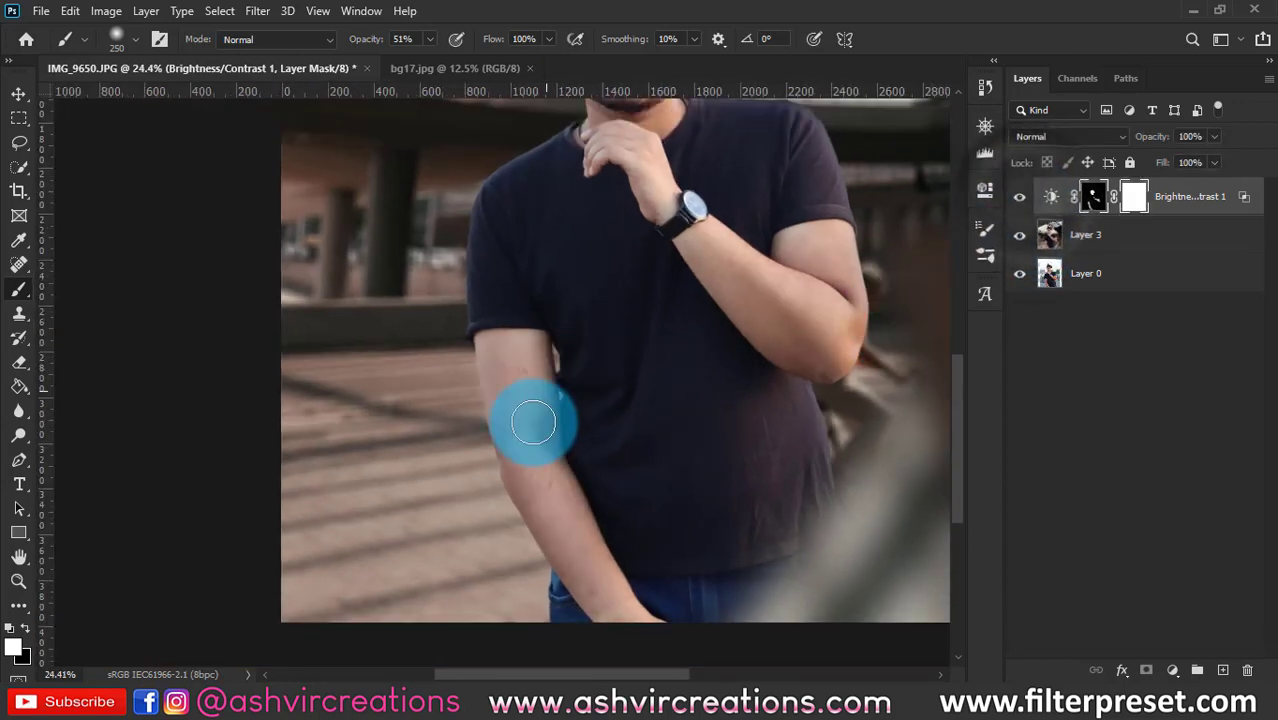
scroll(516, 334, "down", 3)
scroll(536, 314, "up", 1)
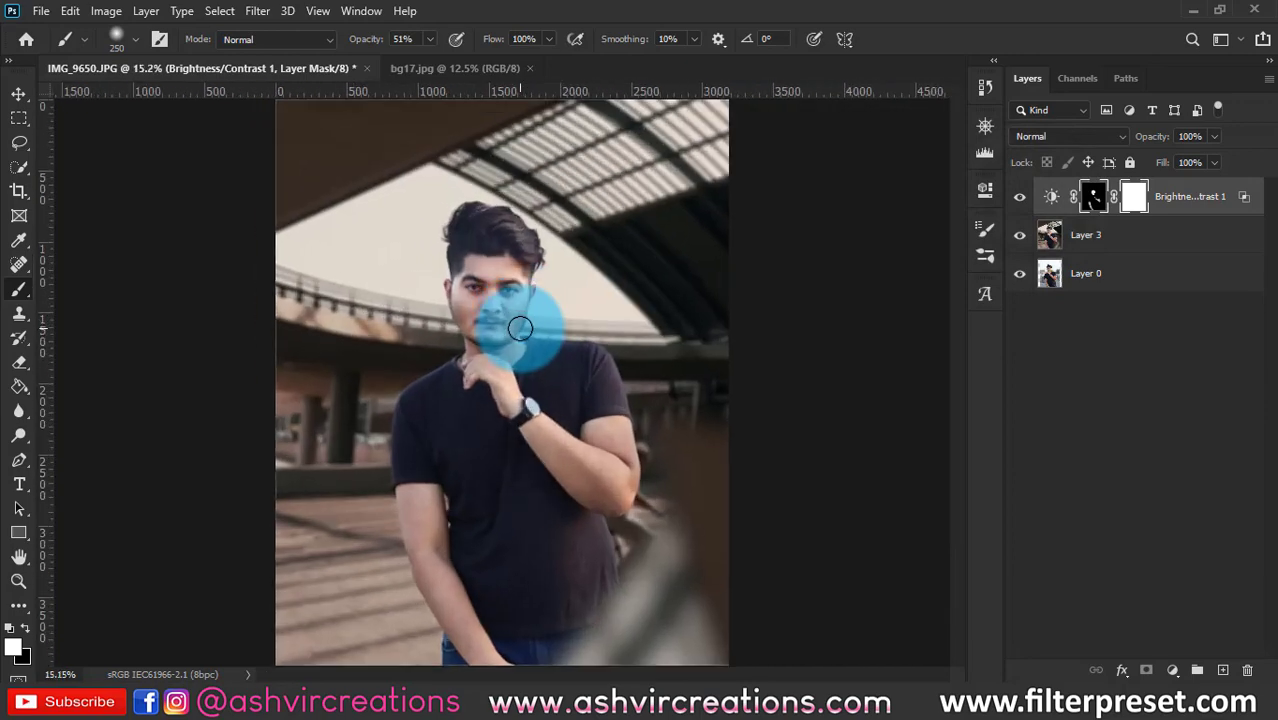
left_click(1019, 198)
left_click(1019, 198)
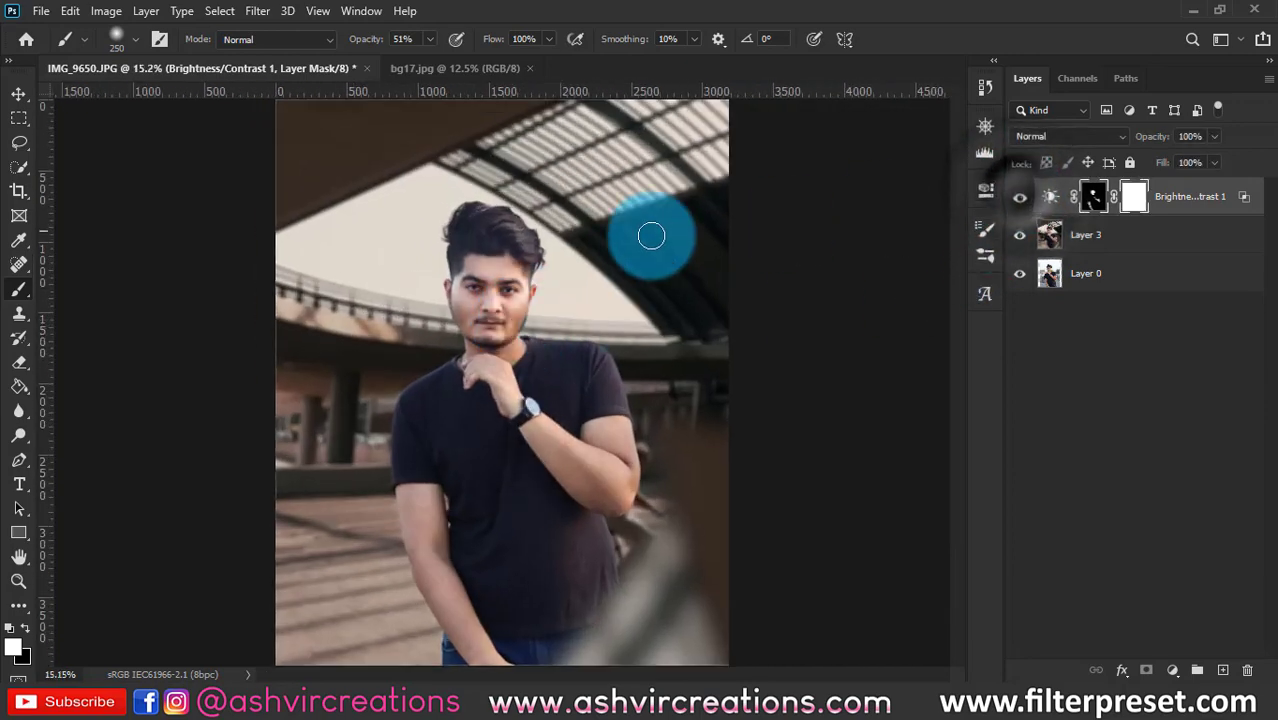
scroll(503, 246, "up", 2)
key("v")
scroll(503, 246, "up", 2)
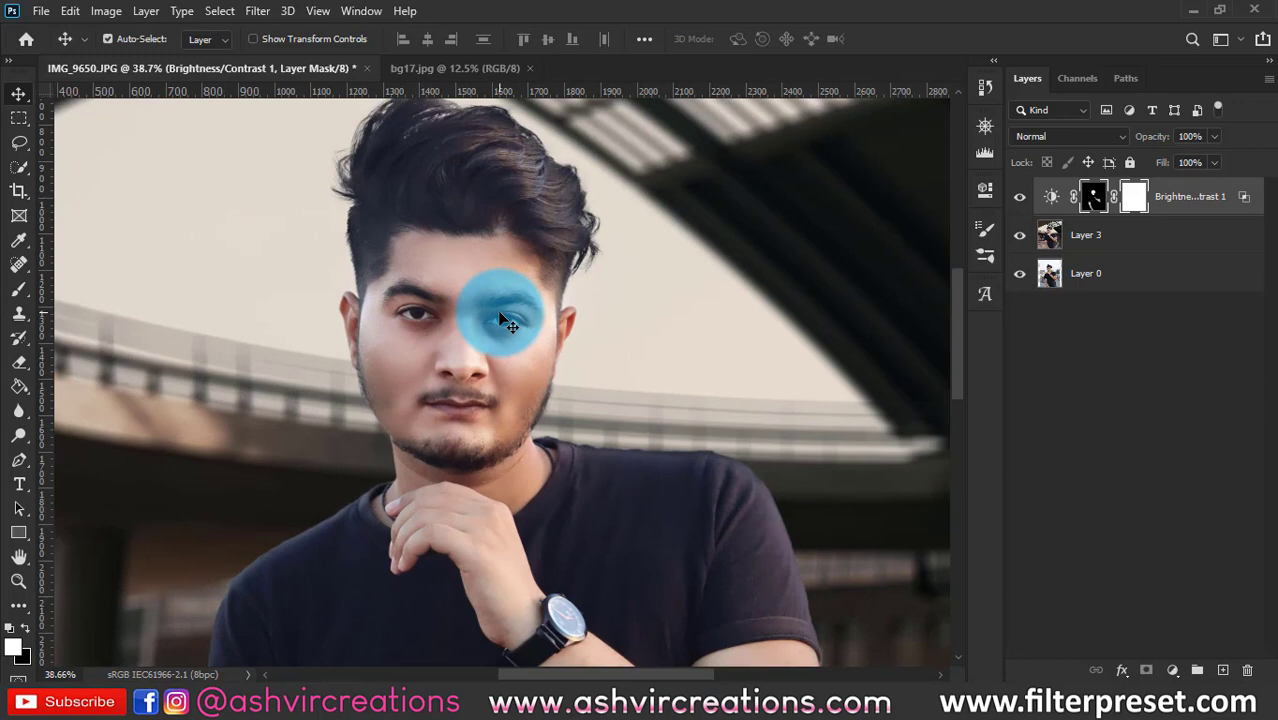
scroll(503, 320, "down", 5)
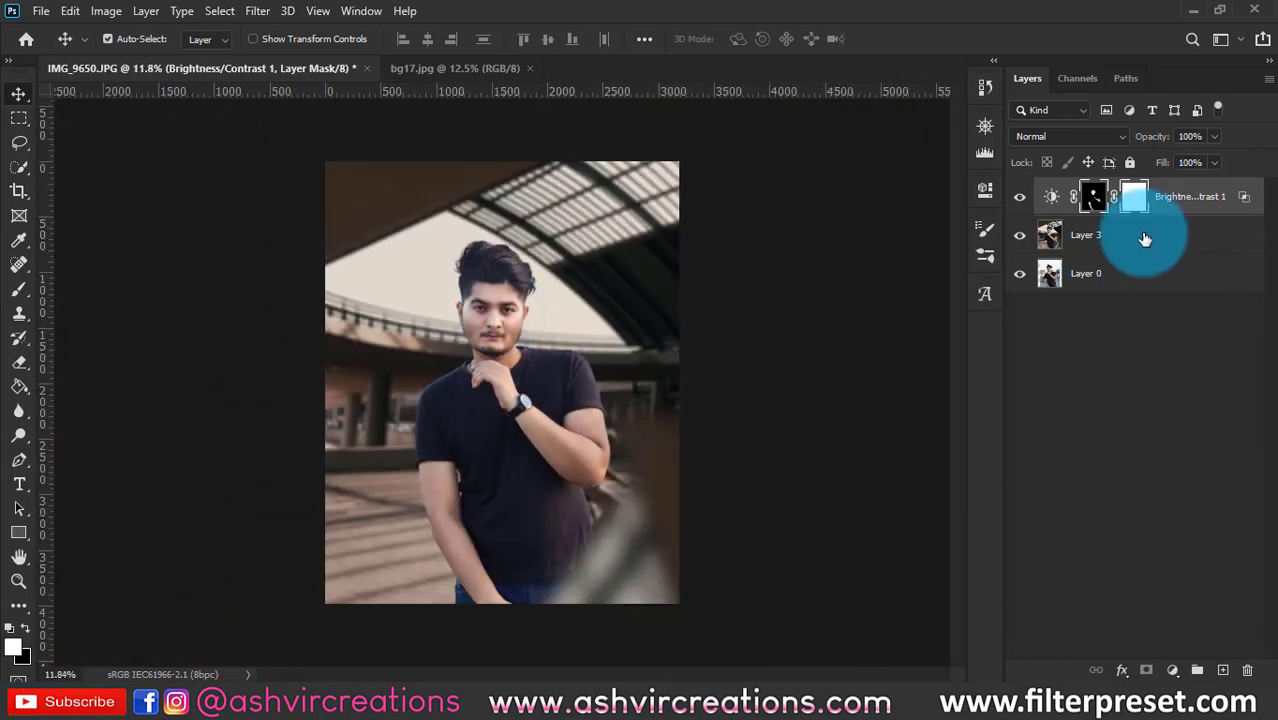
Merge the Brightness/Contrast 1 adjustment layer with Layer 3.
left_click(1145, 239)
right_click(1145, 234)
left_click(964, 558)
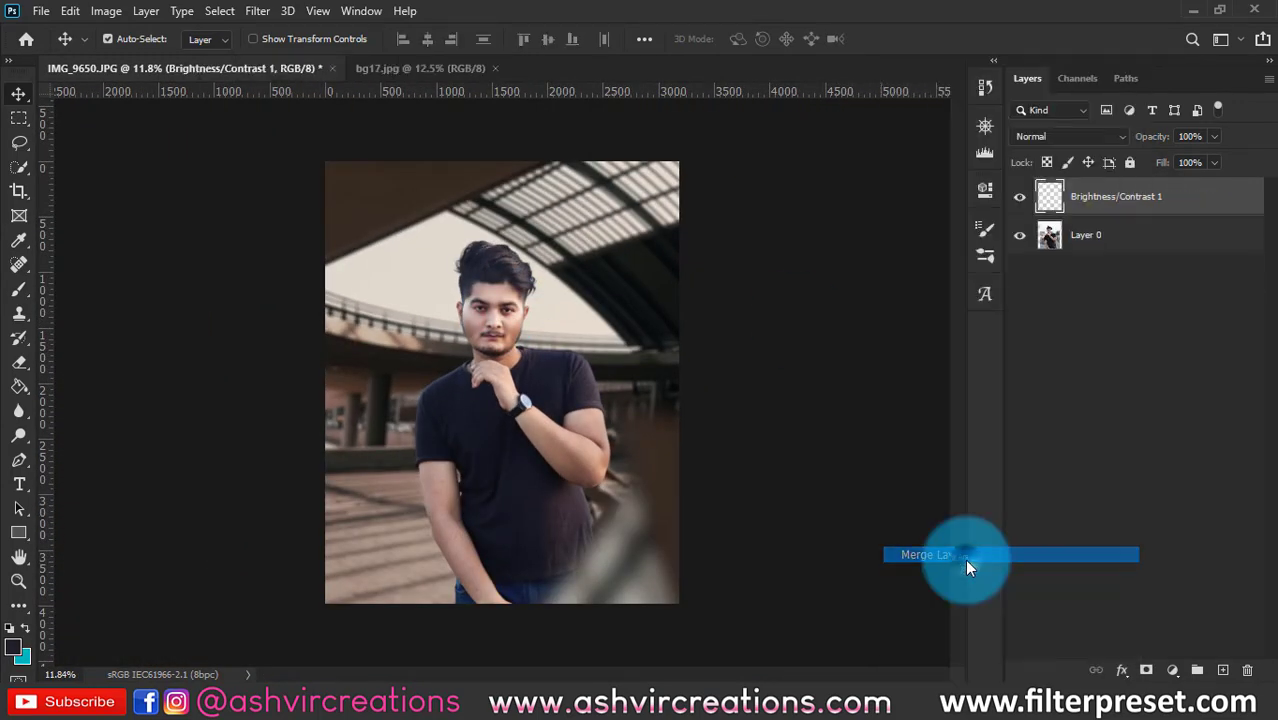
left_click(22, 192)
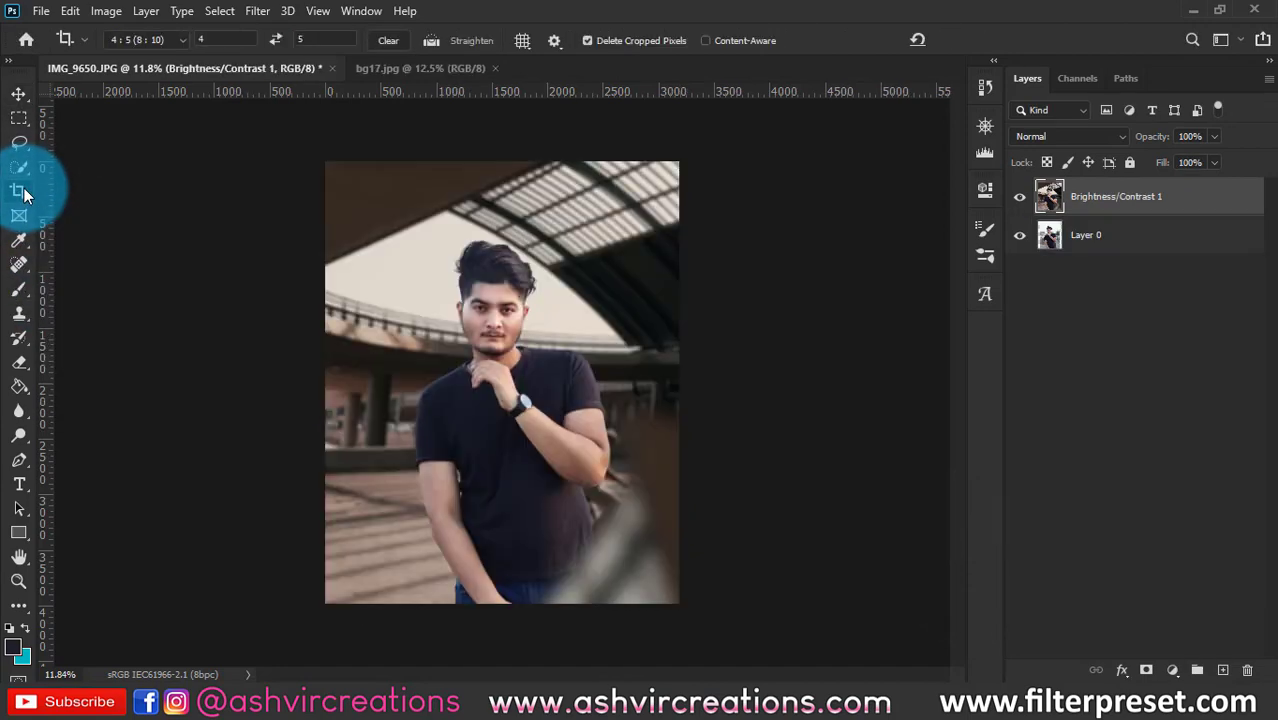
key("v")
scroll(436, 232, "up", 1)
scroll(428, 200, "down", 1)
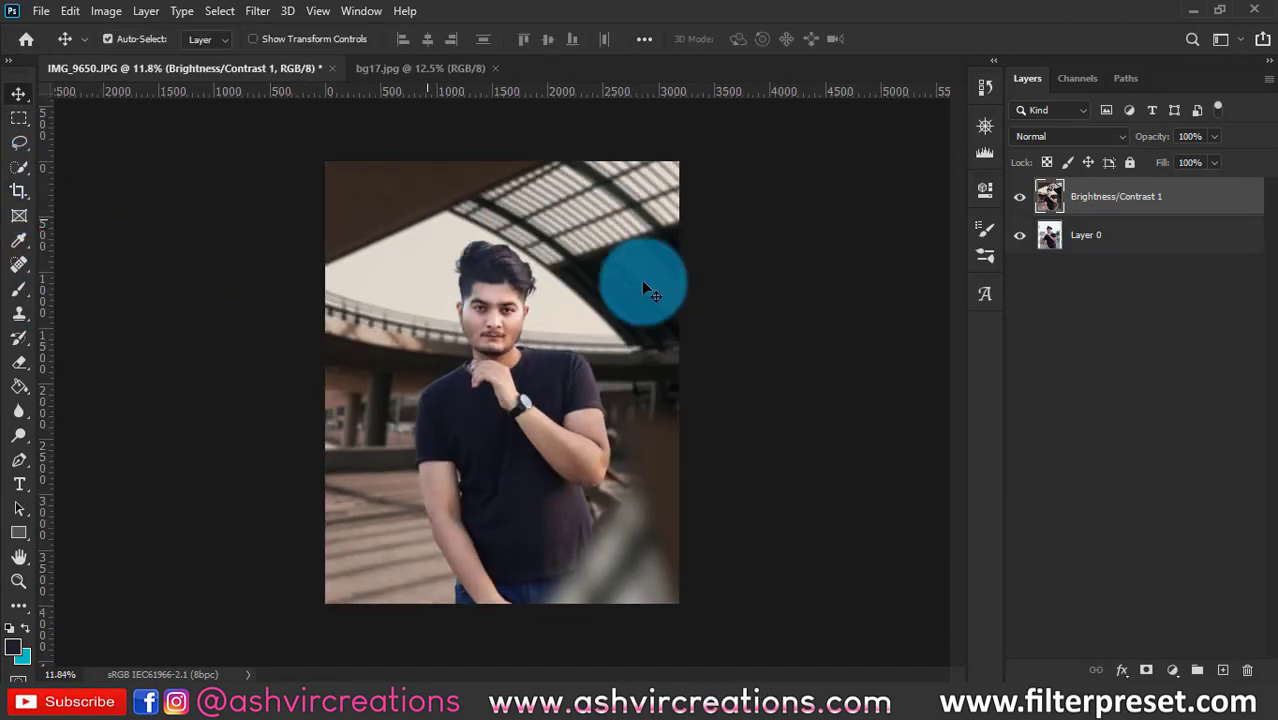
left_click(333, 8)
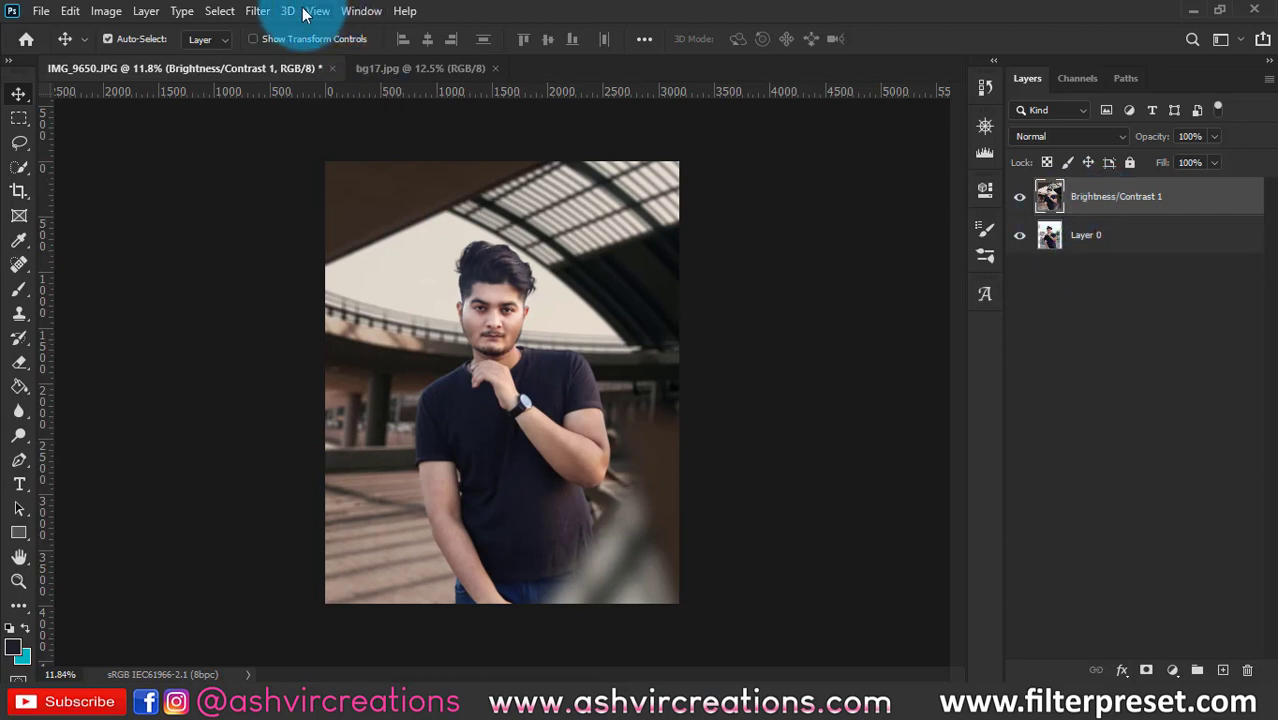
Open the light leak image 44.jpeg from the Desktop and return to the IMG_9650.JPG document.
left_click(38, 11)
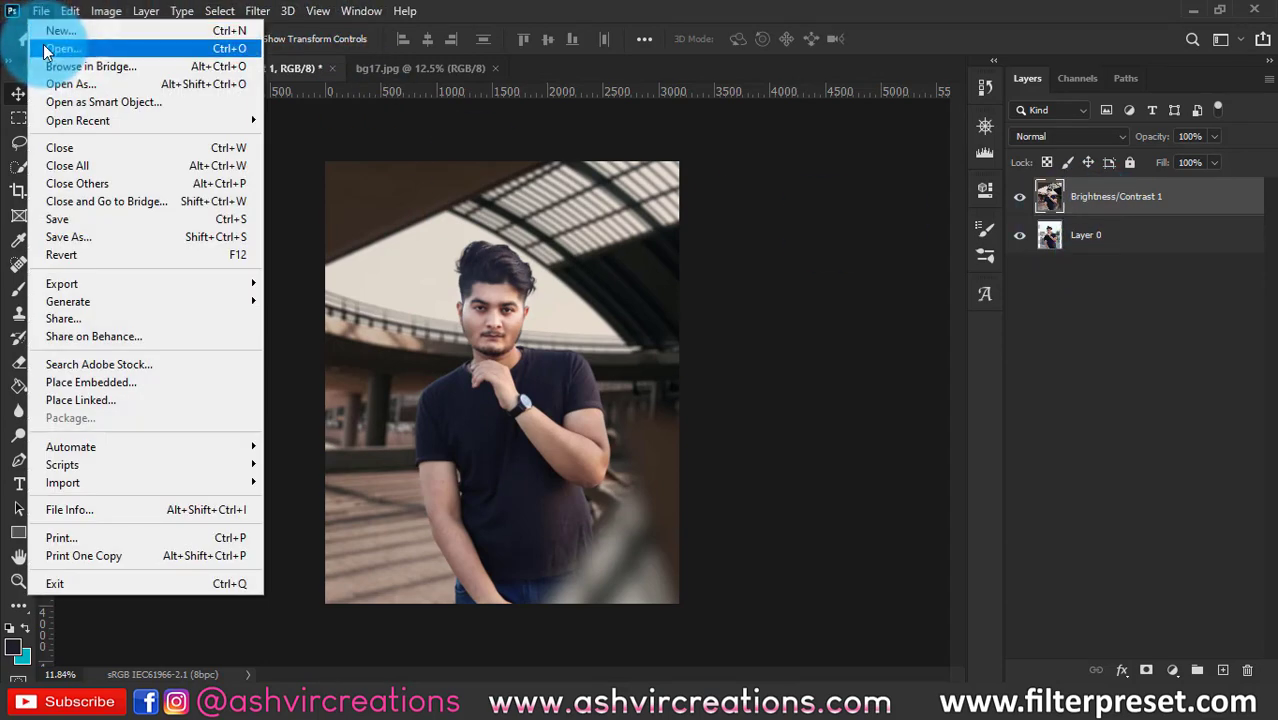
left_click(45, 49)
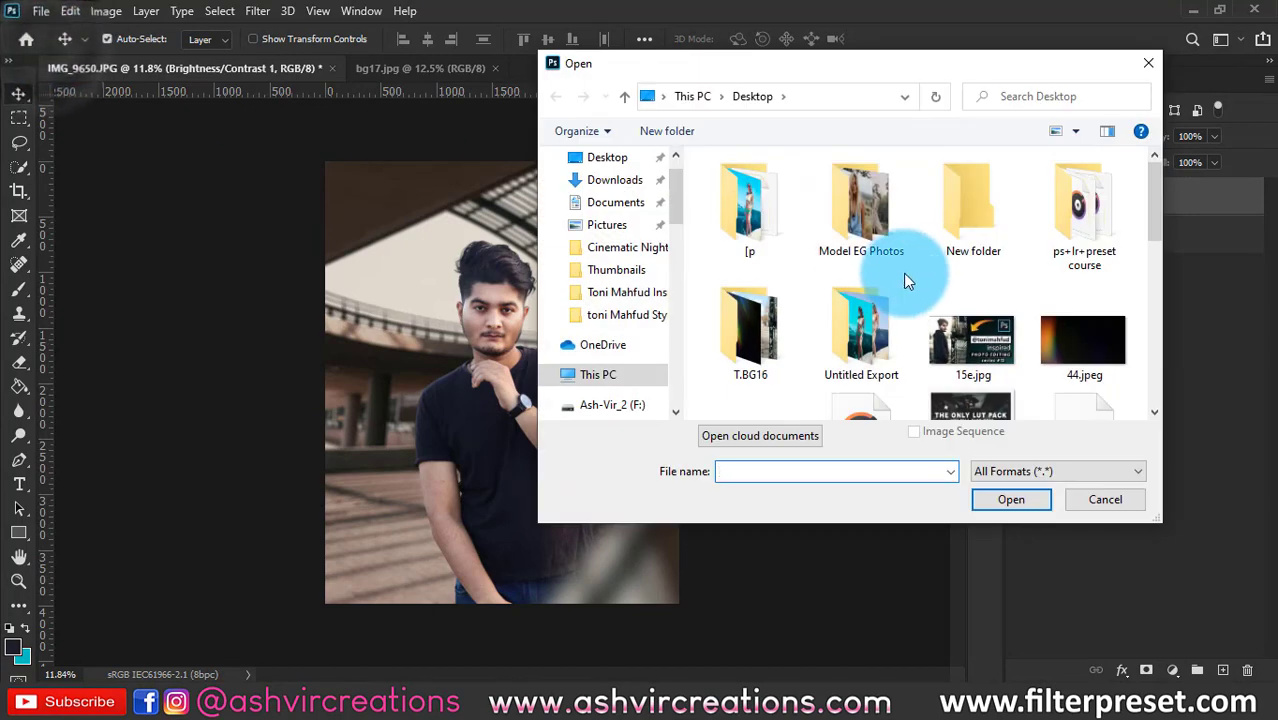
double_click(1070, 334)
left_click(266, 68)
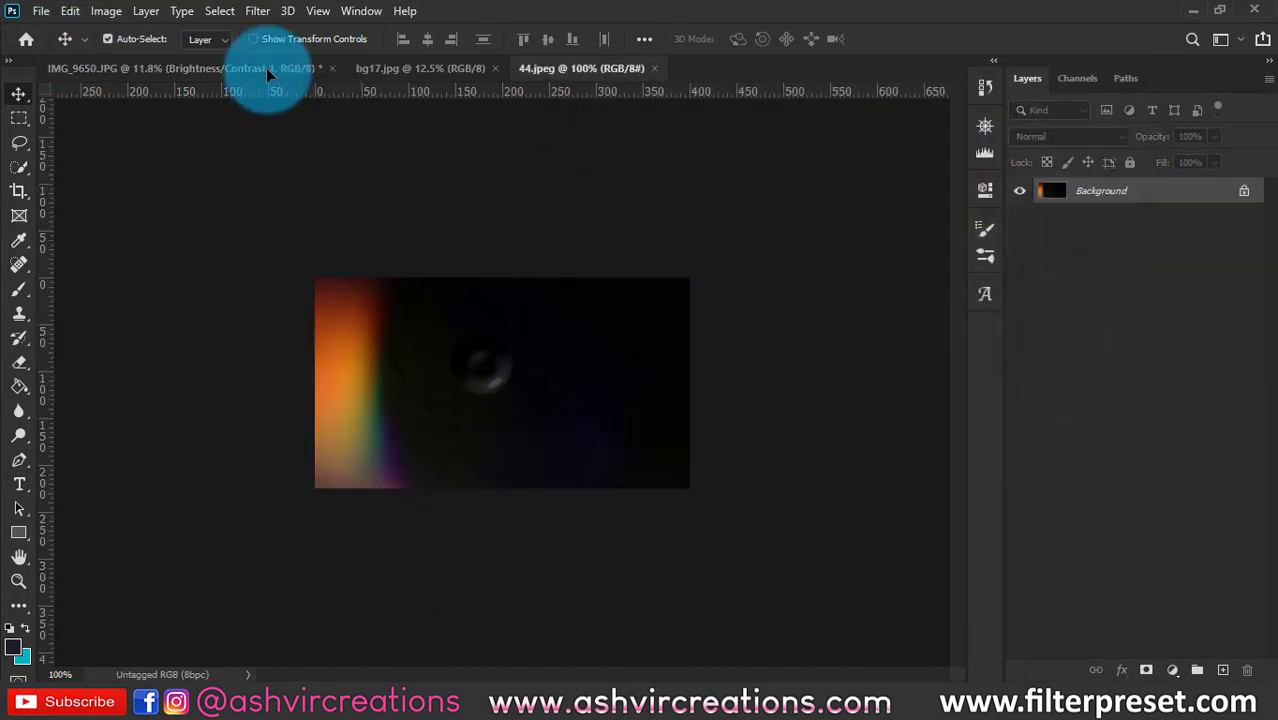
Bring the light leak into the portrait document, enlarge it to about 956% across the picture and set its blend mode to Screen.
left_click_drag(496, 350, 707, 486)
key("ctrl+t")
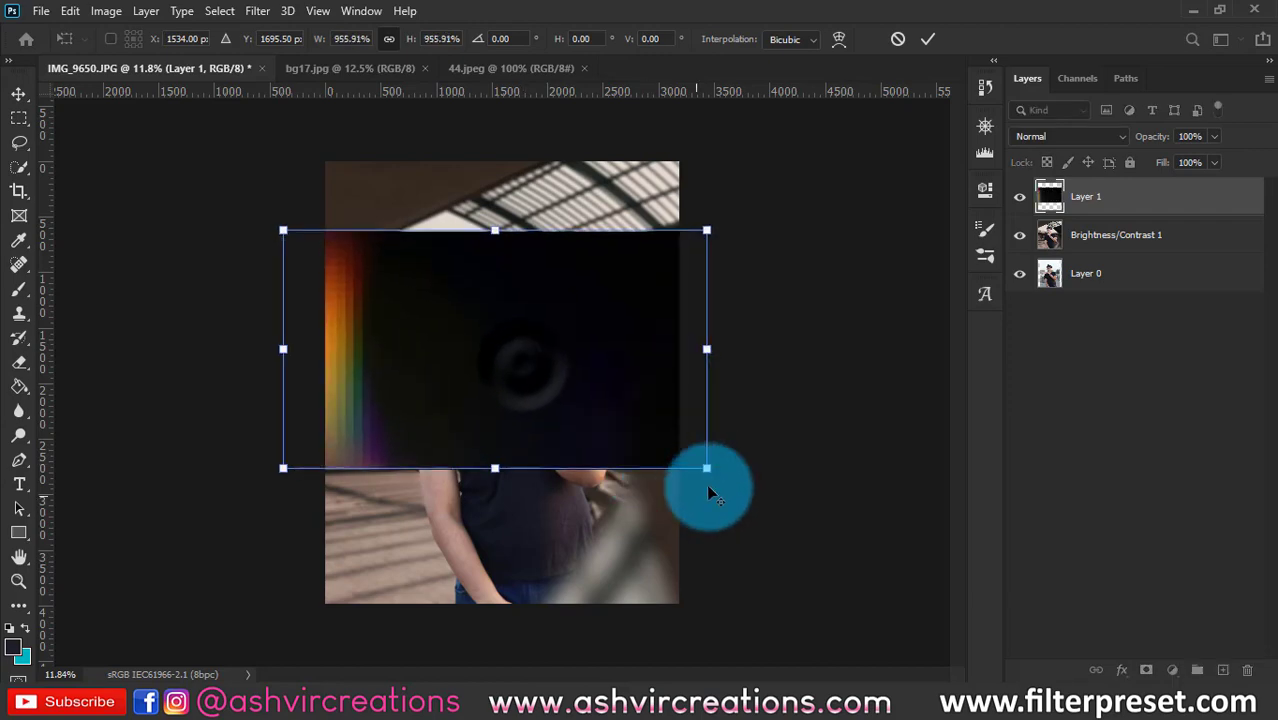
left_click(1048, 135)
left_click(1033, 298)
Enlarge the light leak to about 1487%, then rotate and position it so its orange glow fills the picture's lower-right corner.
left_click_drag(793, 414, 748, 215)
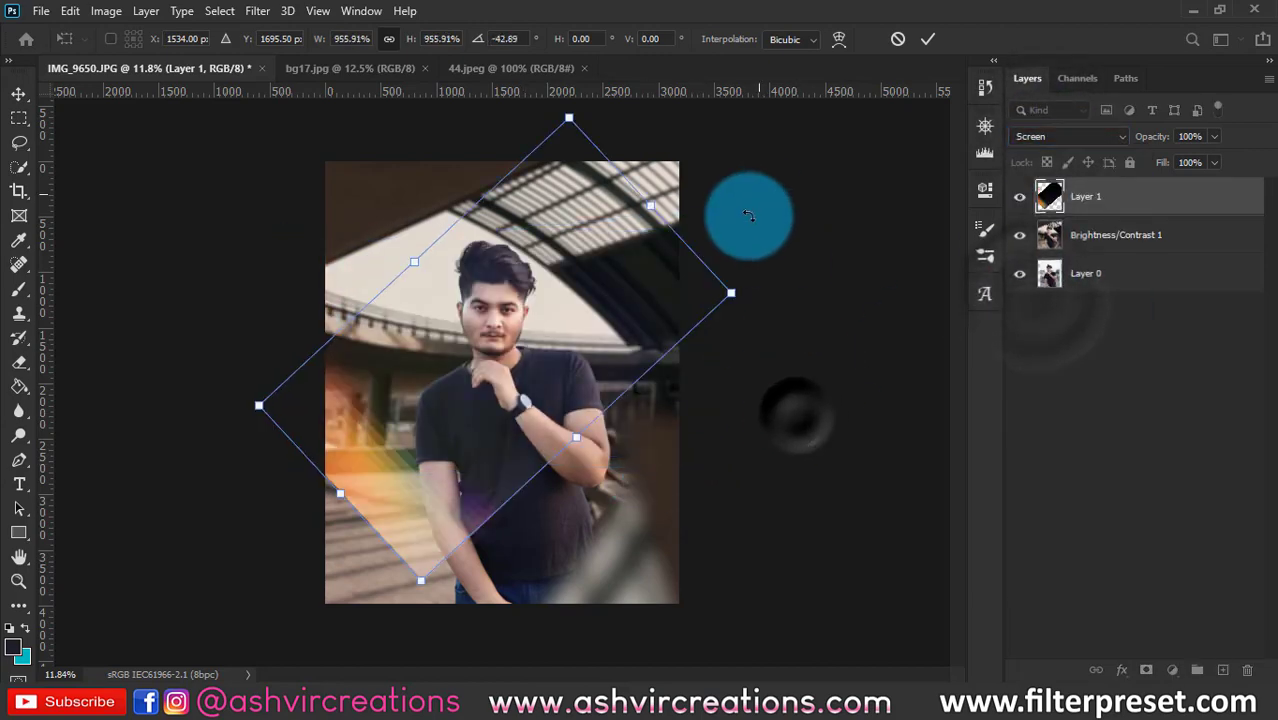
left_click_drag(731, 293, 861, 260)
left_click_drag(501, 363, 822, 388)
left_click_drag(585, 251, 563, 492)
left_click_drag(762, 457, 523, 344)
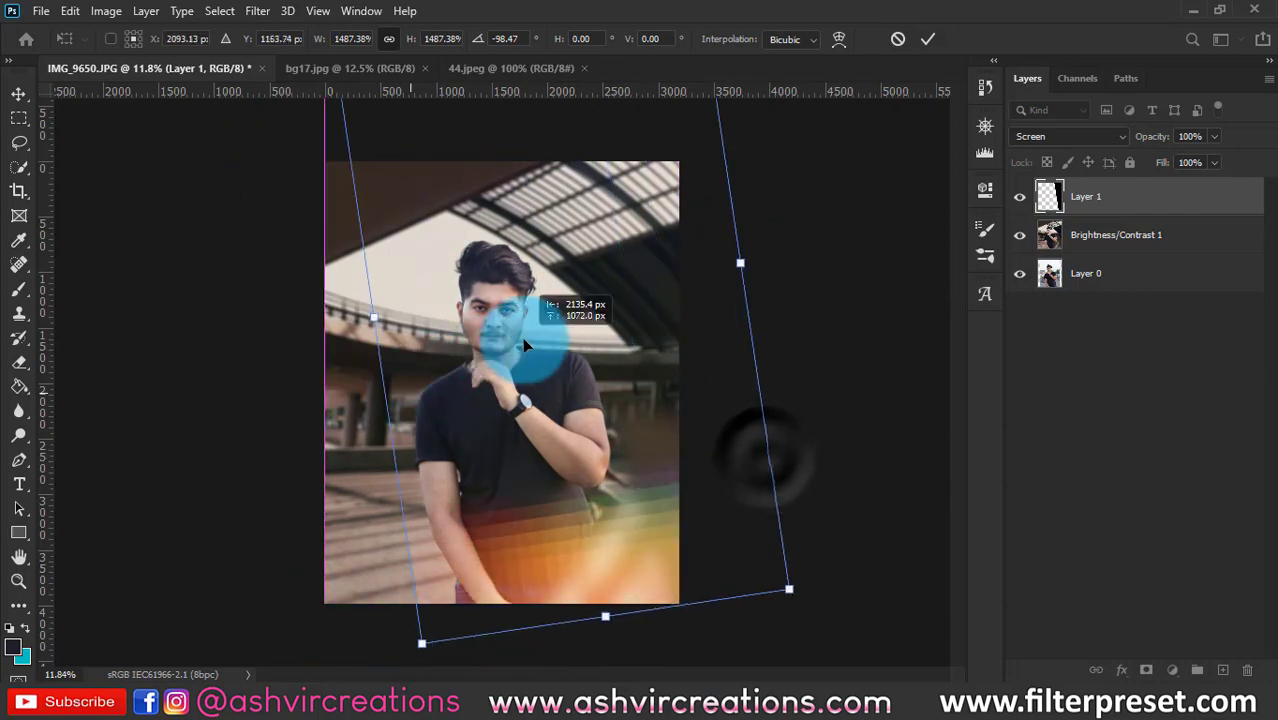
left_click_drag(827, 442, 536, 333)
left_click_drag(850, 333, 813, 231)
left_click_drag(622, 386, 563, 417)
key("Return")
Move the light leak further inward and up so its colours extend along the picture's right edge.
scroll(640, 494, "up", 1)
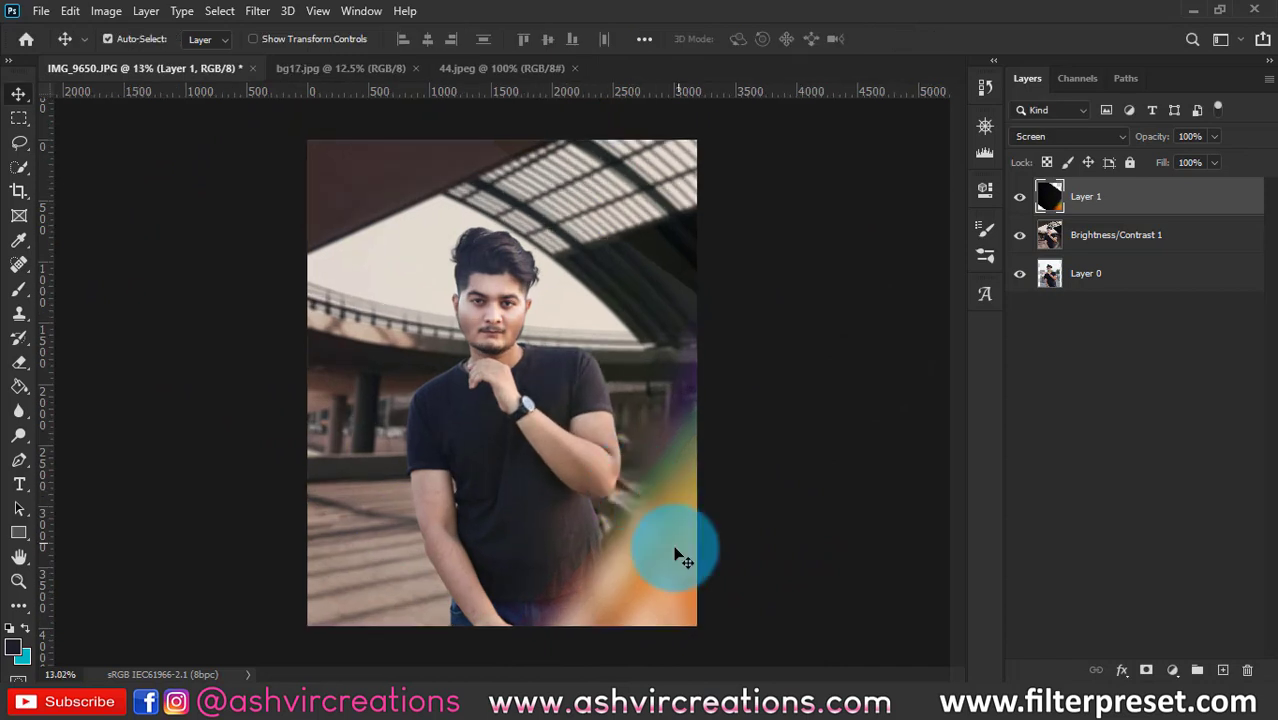
left_click_drag(677, 553, 640, 532)
scroll(640, 532, "down", 2)
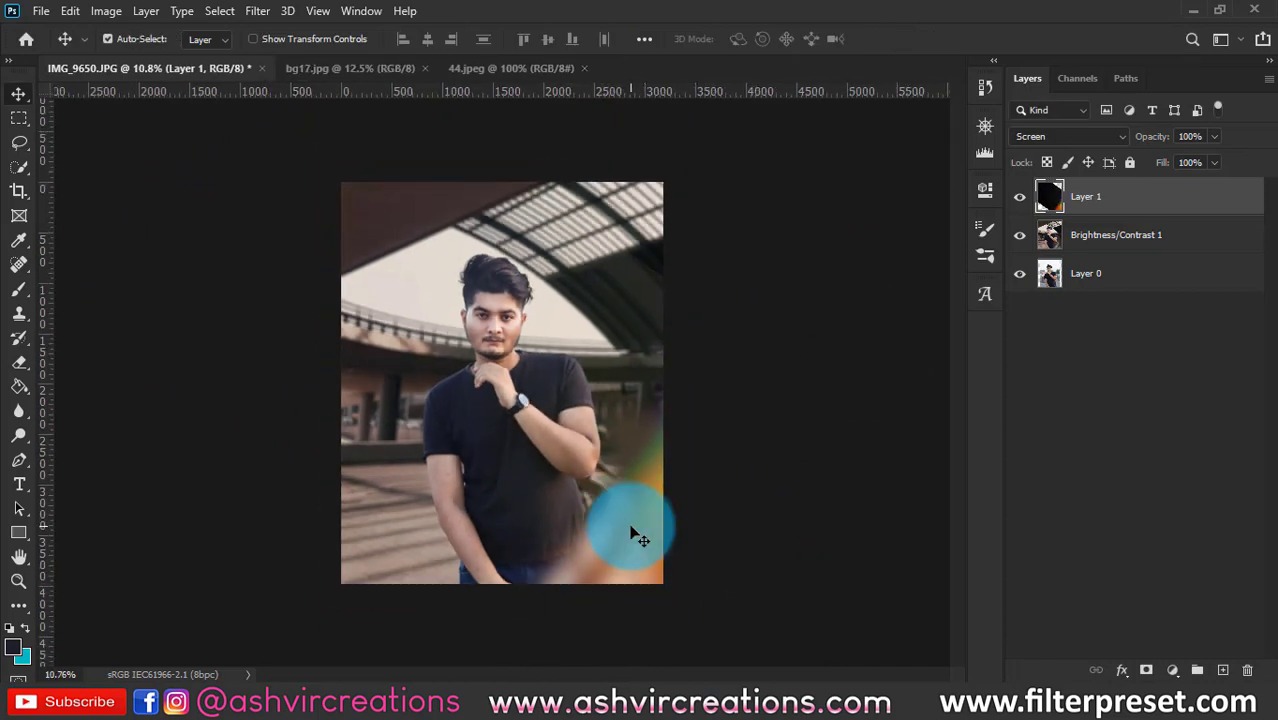
scroll(655, 565, "up", 3)
left_click_drag(680, 626, 565, 537)
scroll(747, 603, "down", 3)
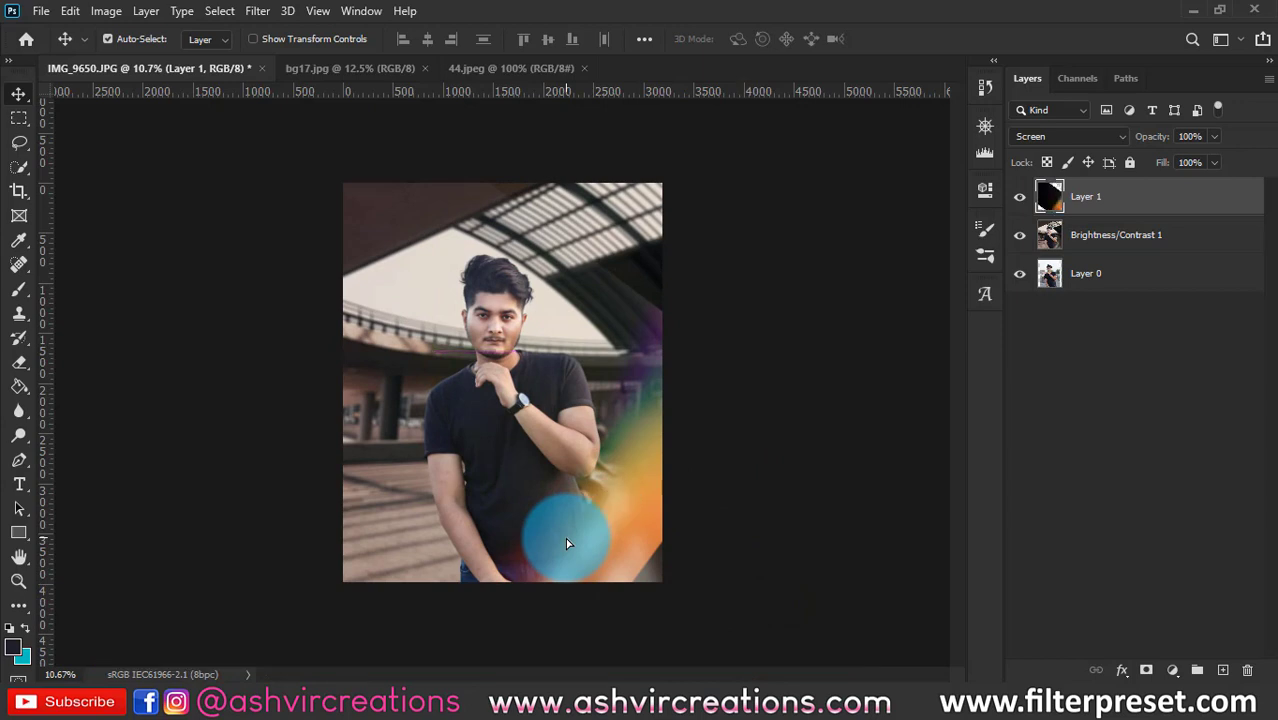
Scale the light leak to about 128% and reposition its glow over the lower-right corner beside the man's arm.
key("ctrl+t")
key("ctrl+0")
left_click_drag(669, 560, 730, 608)
mouse_move(611, 488)
left_mouse_down()
mouse_move(620, 430)
mouse_move(597, 484)
left_mouse_up()
double_click(601, 462)
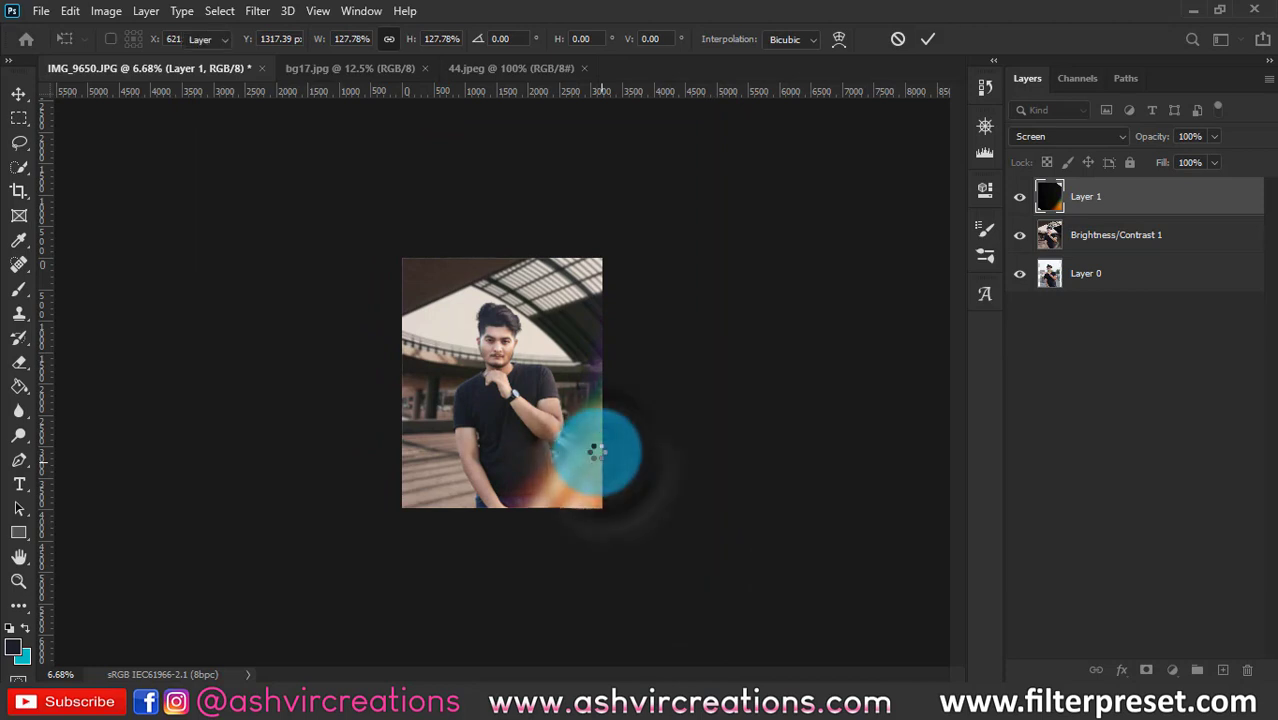
Merge the light leak layer with the Brightness/Contrast 1 layer.
scroll(596, 452, "up", 5)
key("e")
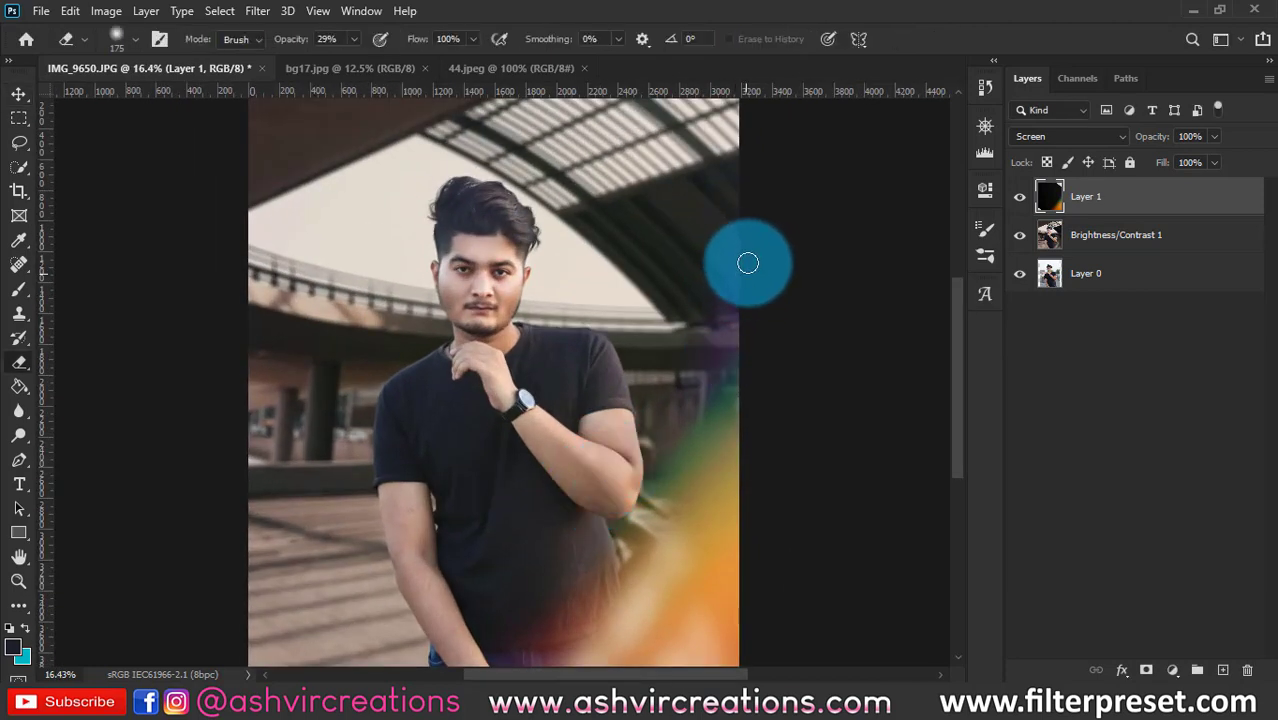
scroll(526, 288, "down", 2)
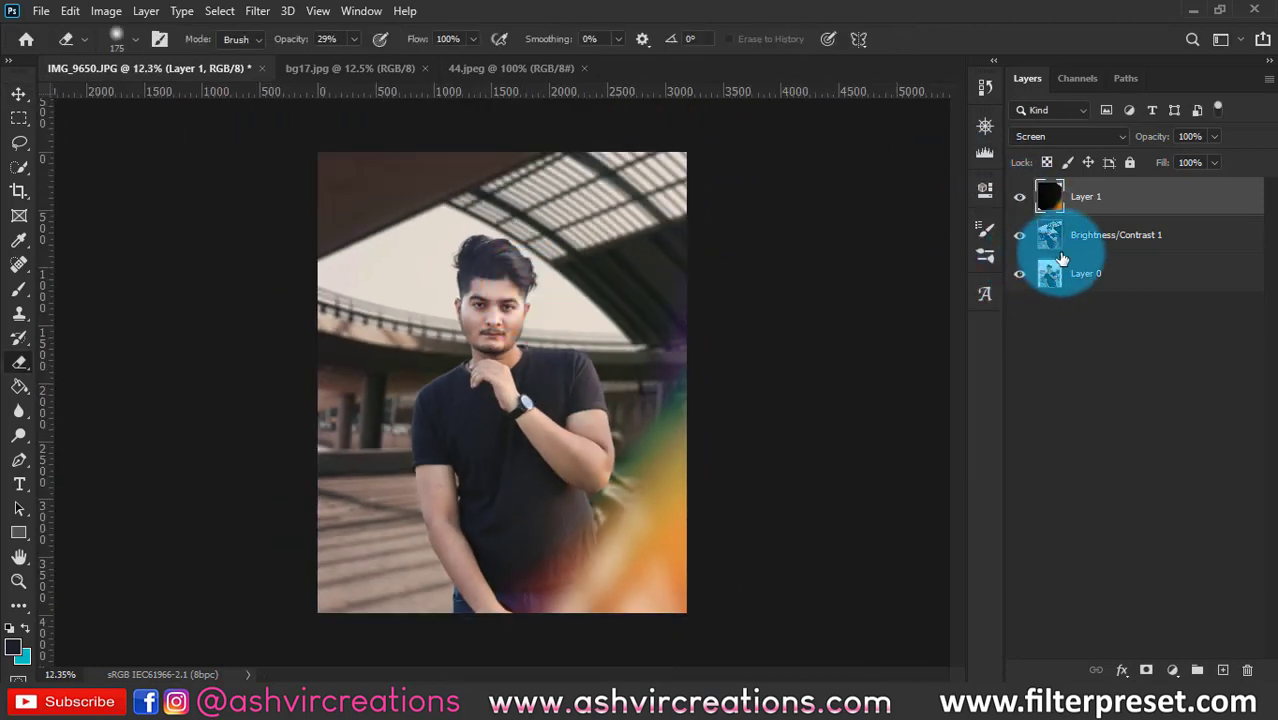
left_click(1080, 236, "ctrl")
right_click(1080, 236)
left_click(860, 555)
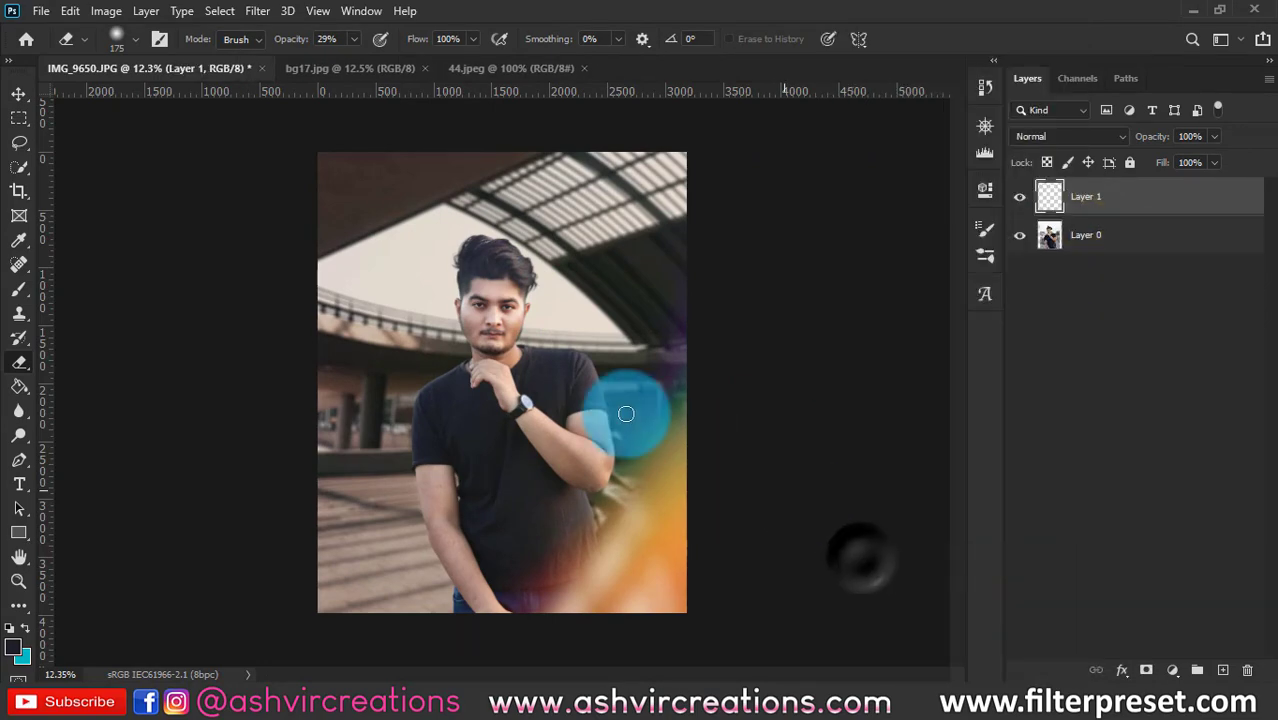
Crop at the 4:5 ratio to the current canvas bounds with Delete Cropped Pixels enabled.
key("c")
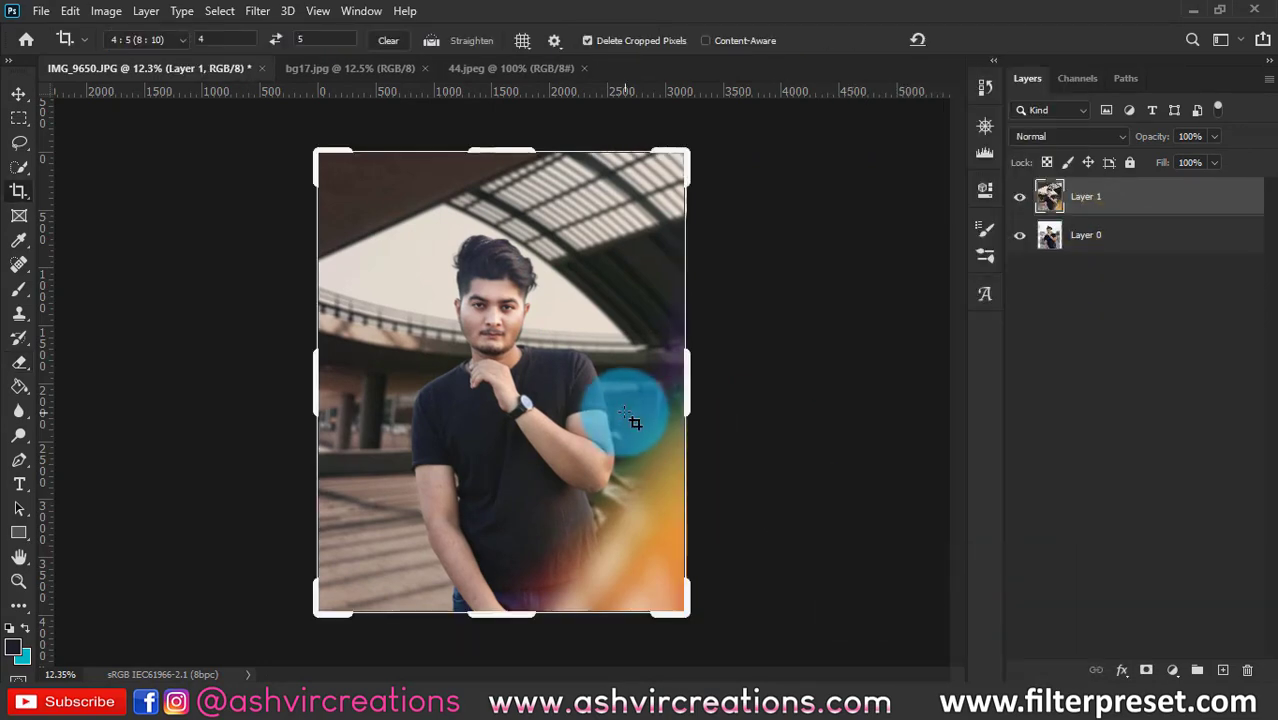
left_click(624, 412)
key("Return")
key("v")
scroll(616, 404, "up", 1)
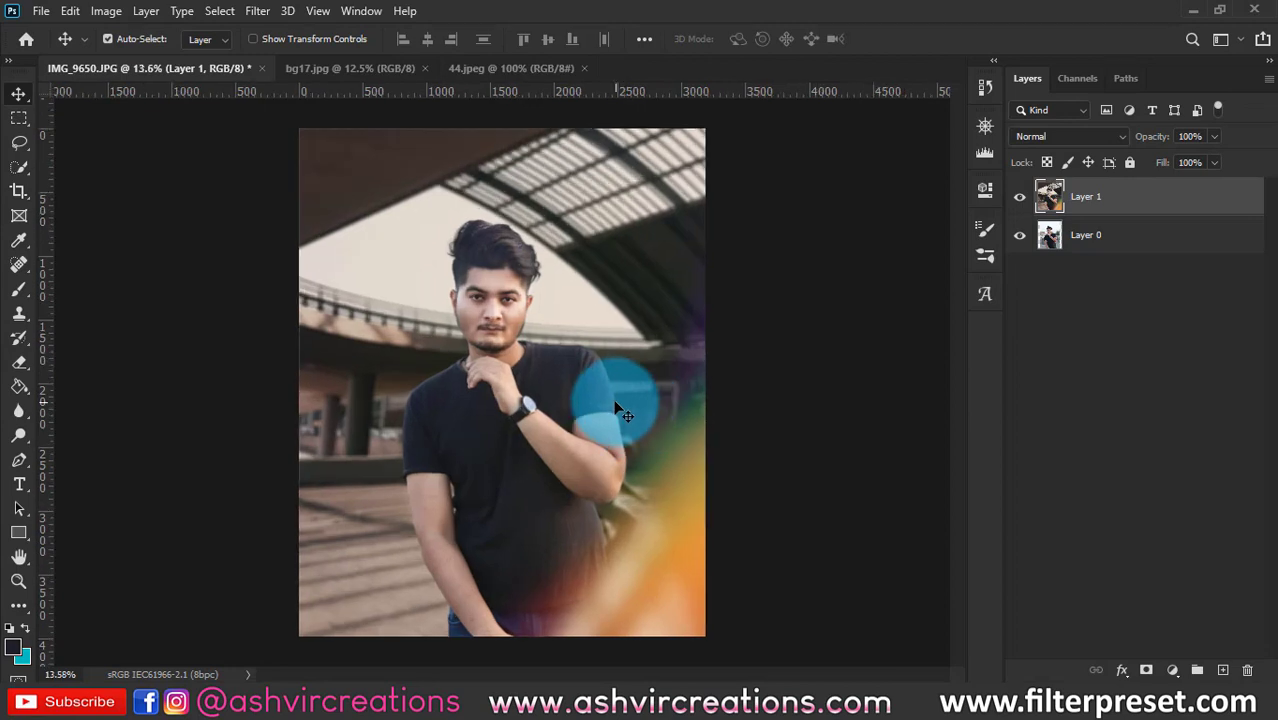
Open the Camera Raw filter on the merged layer and browse its user presets.
left_click(275, 18)
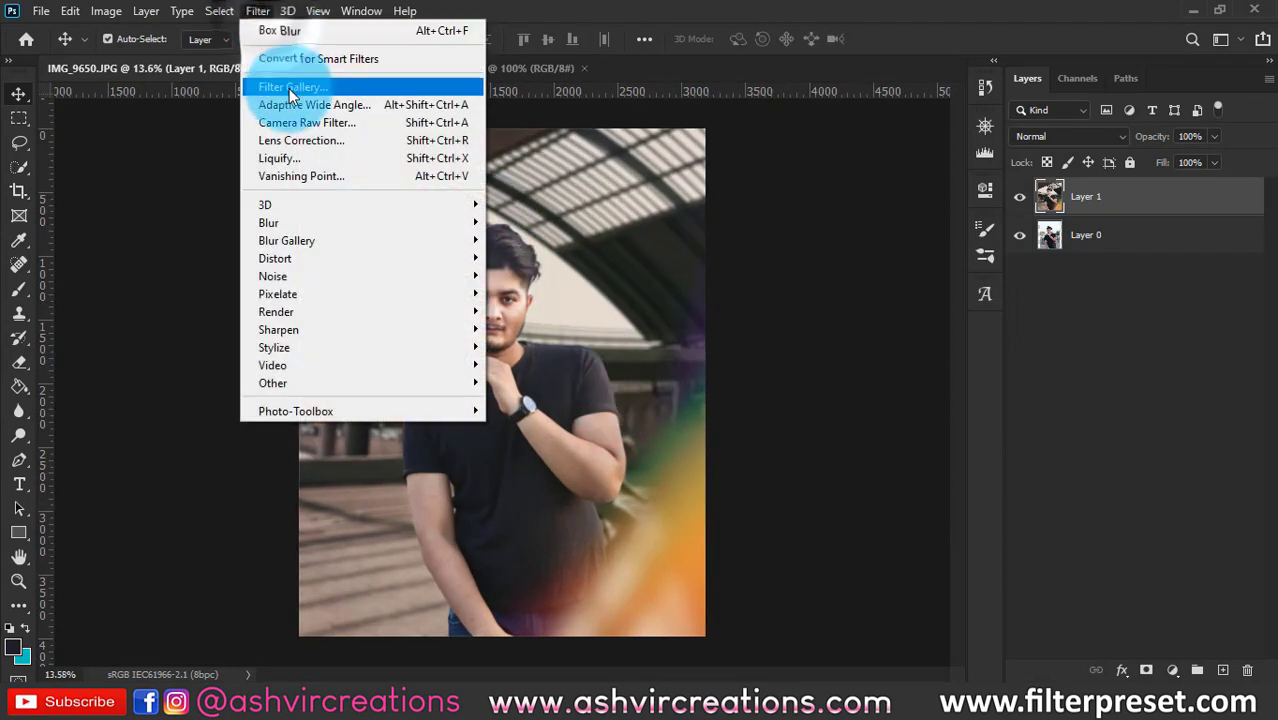
left_click(289, 117)
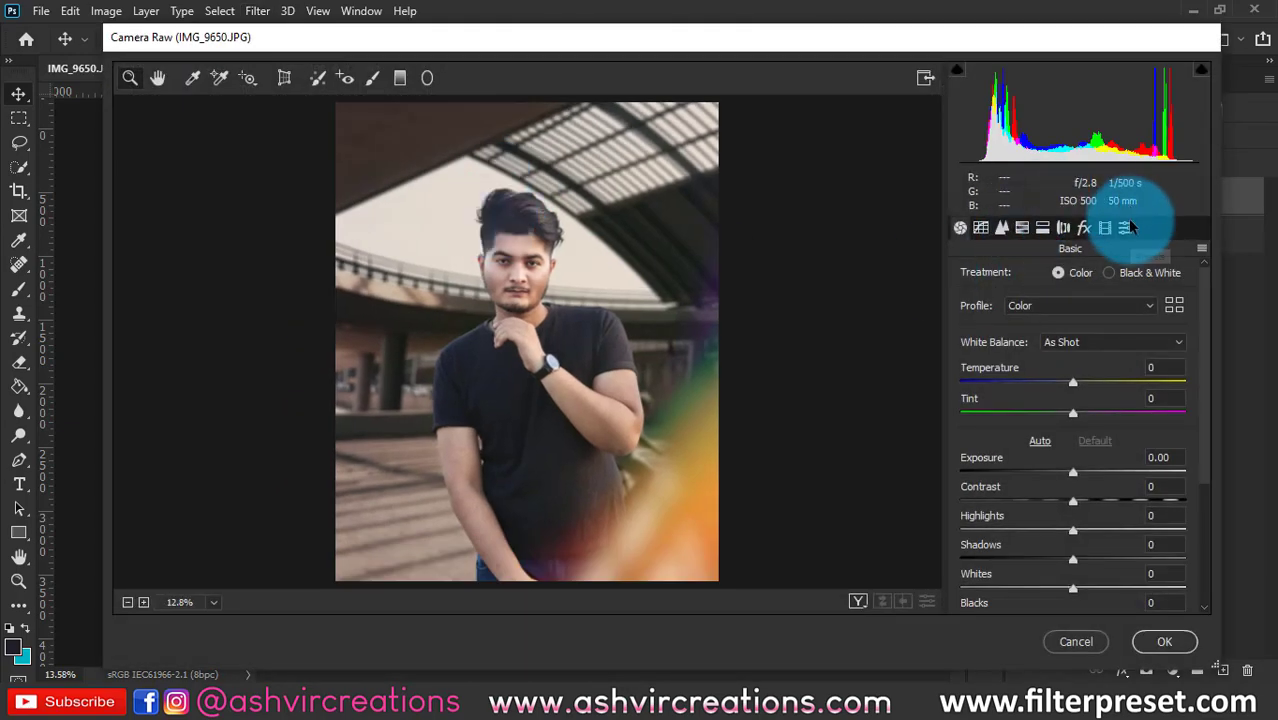
left_click(1126, 227)
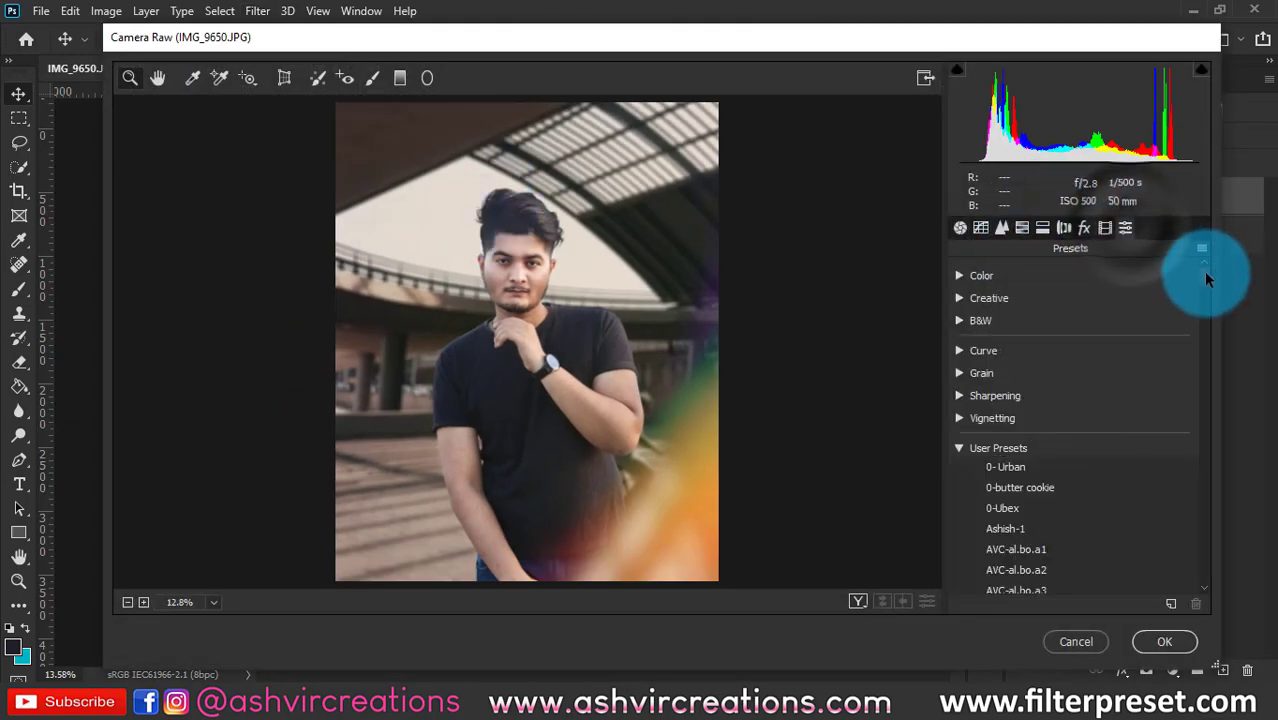
left_click_drag(1203, 268, 1227, 500)
Try the FP-Johnny ED Inspired preset and examine its effect on the face and the whole picture.
left_click(1121, 445)
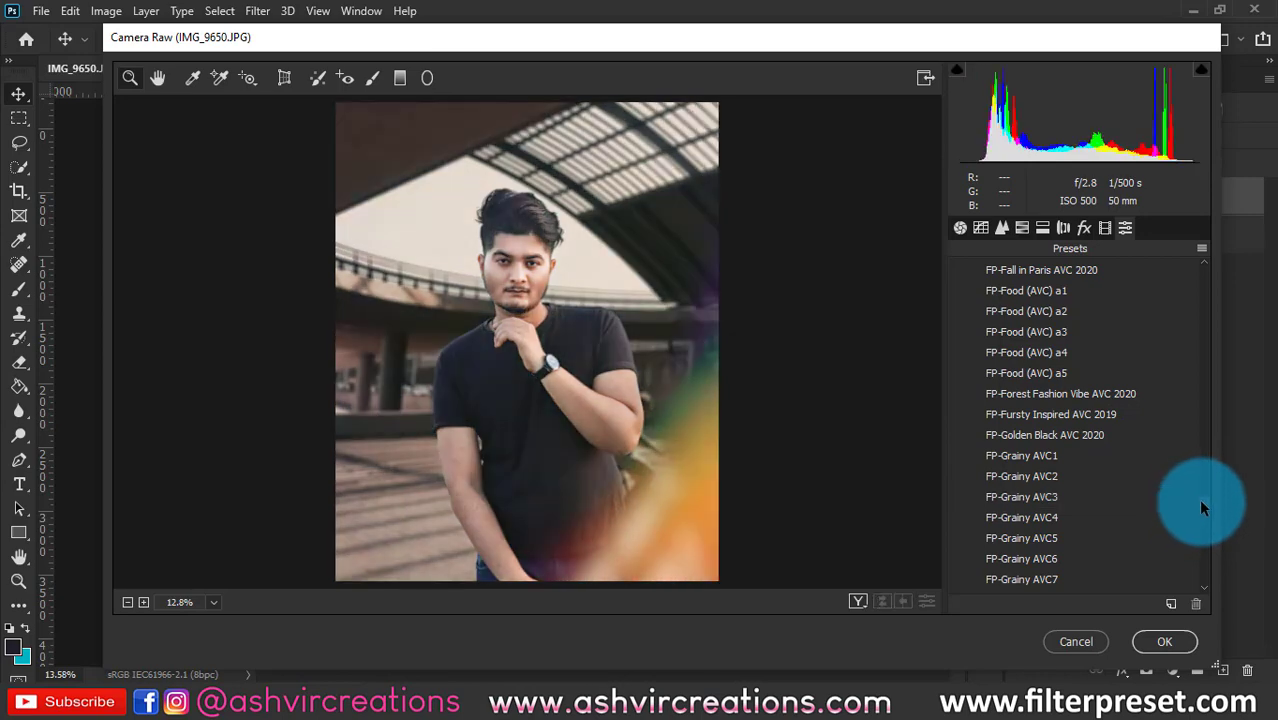
left_click_drag(1198, 498, 1207, 510)
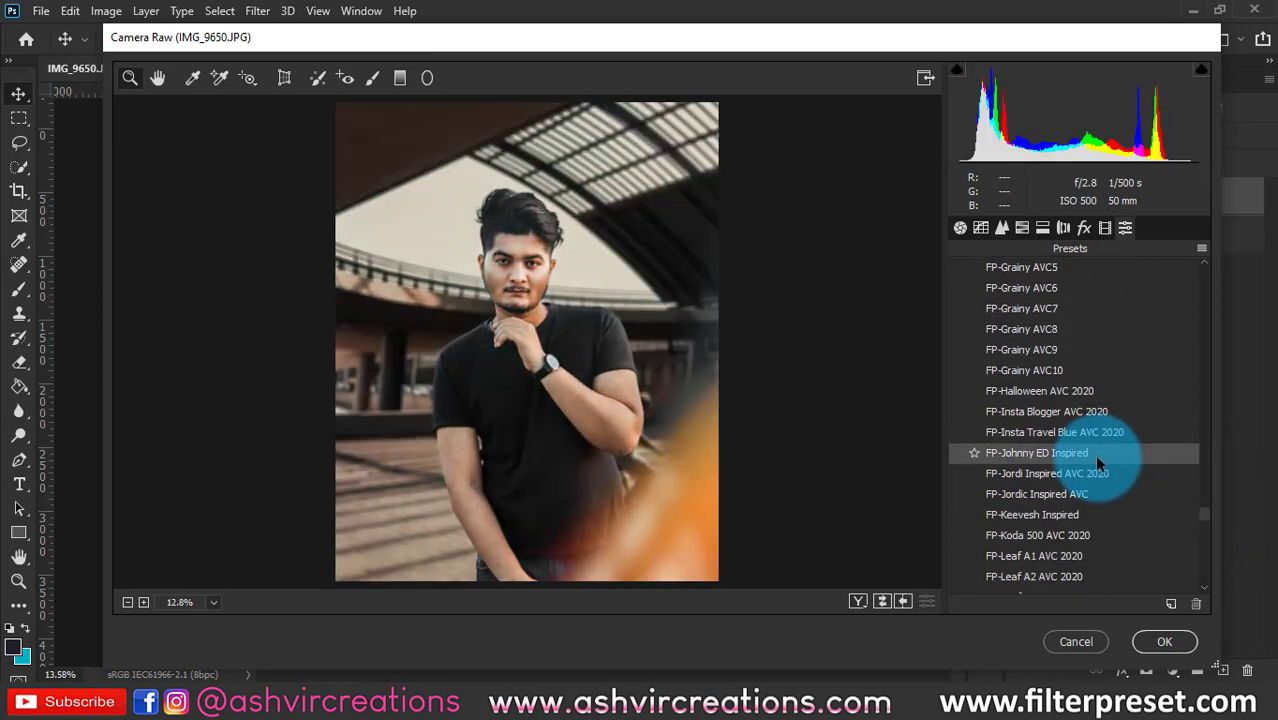
left_click(1097, 462)
left_click(491, 286)
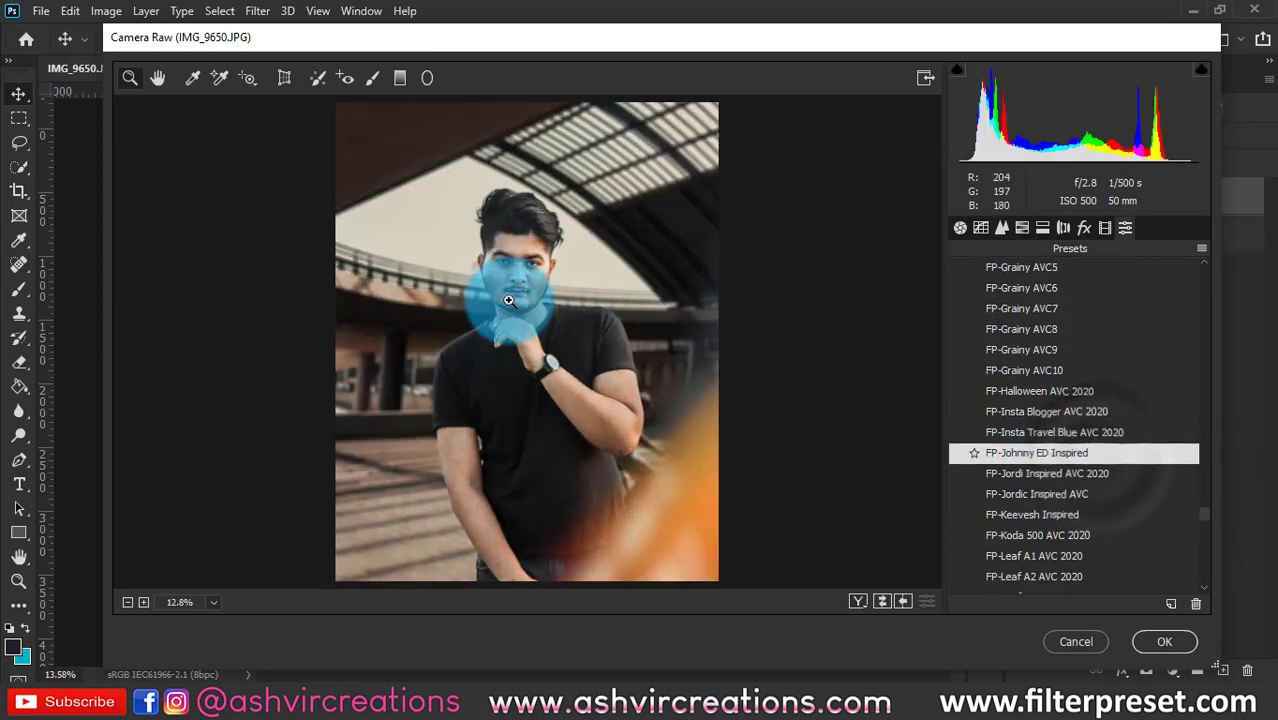
left_click(530, 298)
left_click_drag(530, 298, 499, 244)
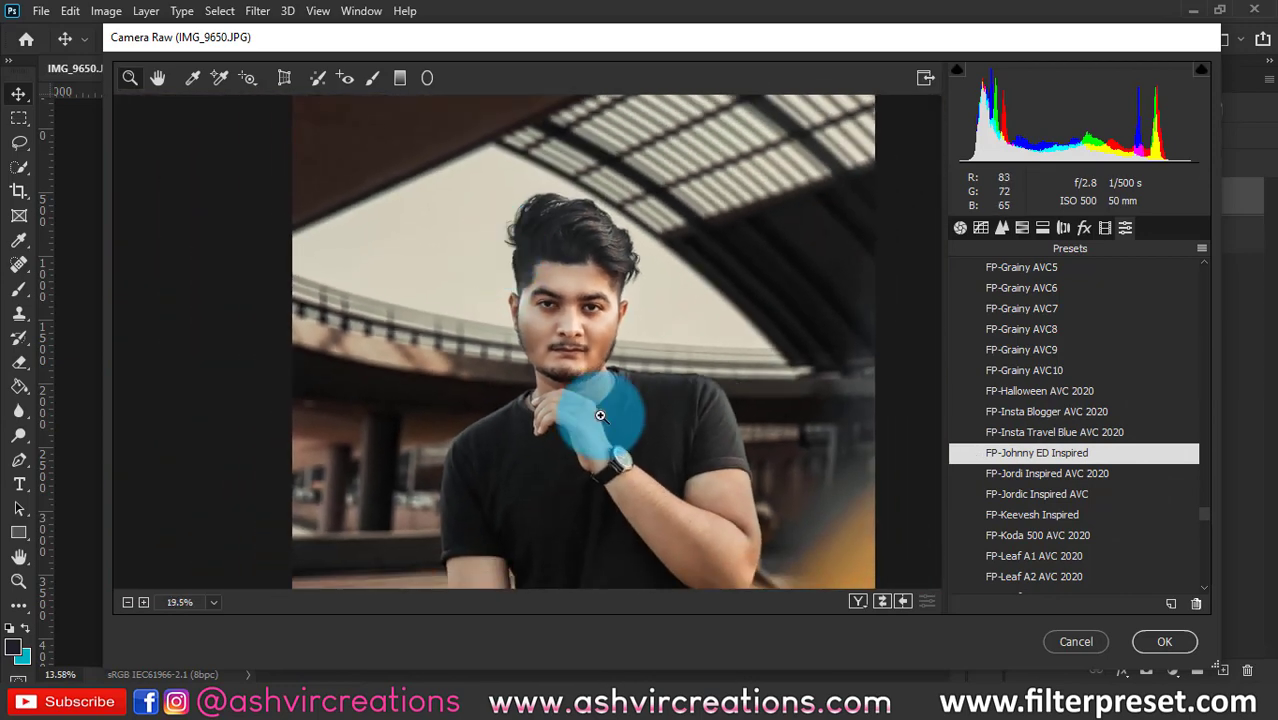
left_click_drag(587, 399, 562, 340)
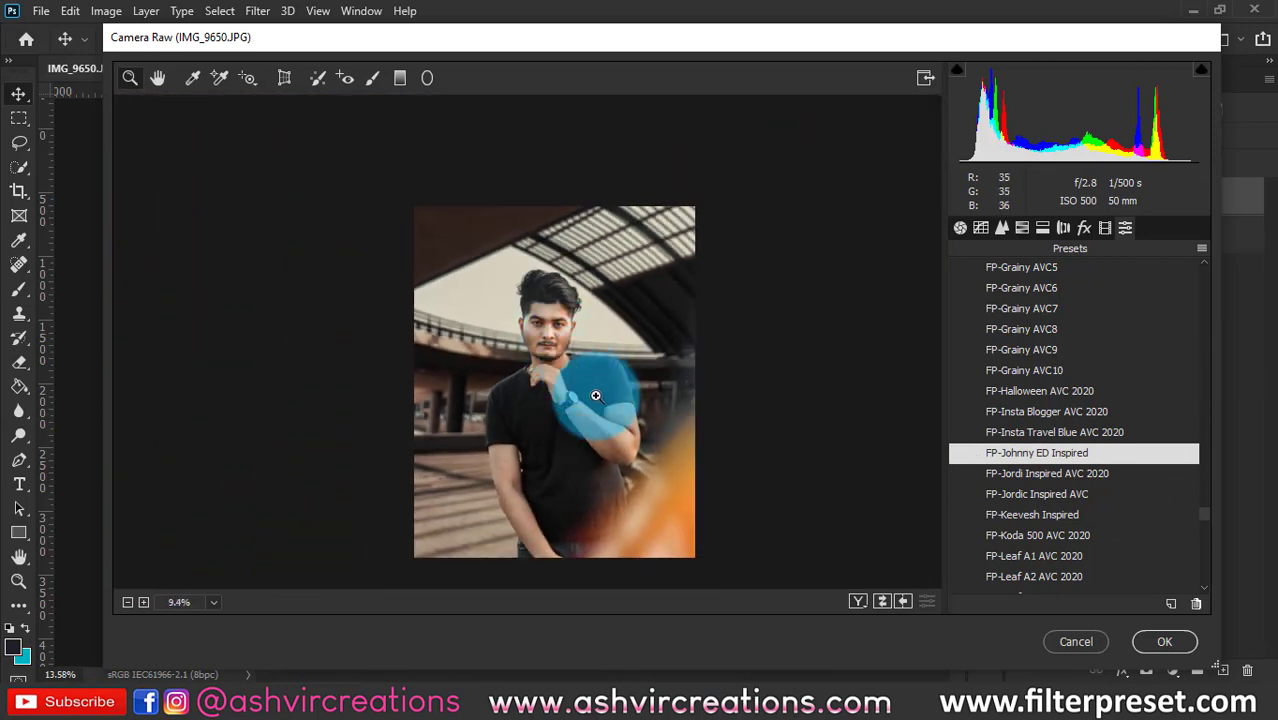
left_click(596, 396)
left_click_drag(617, 436, 558, 338)
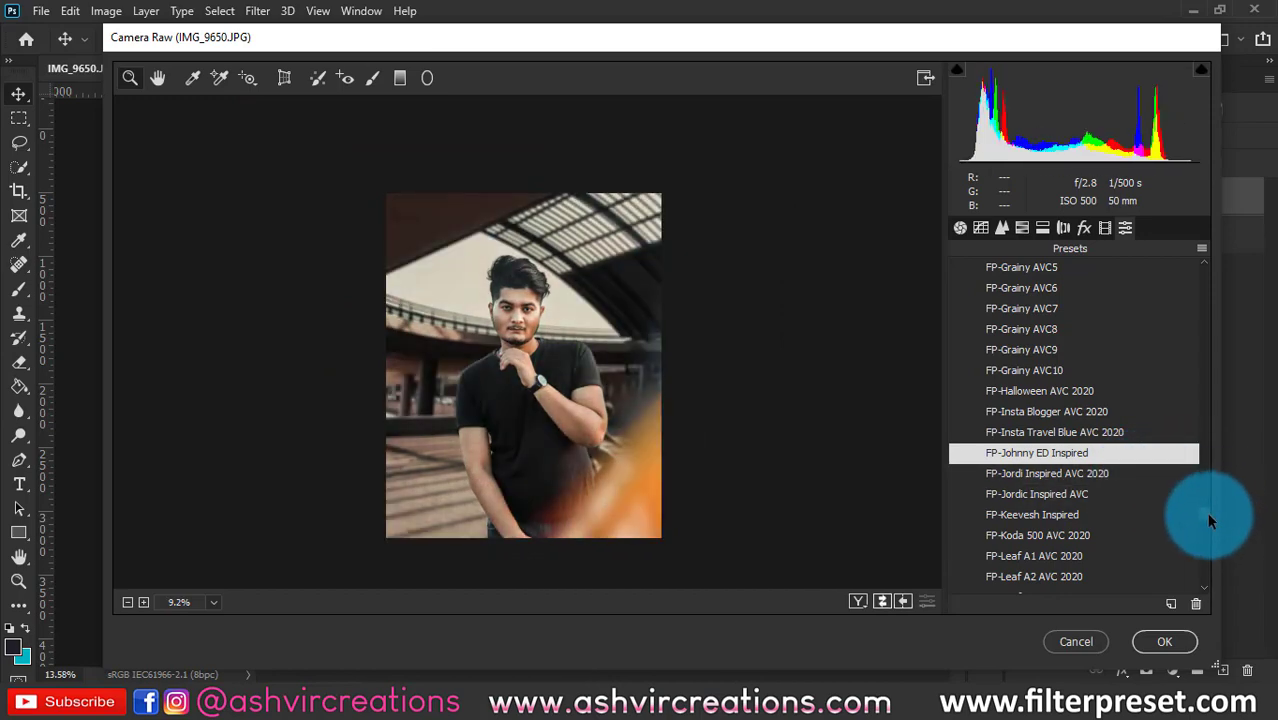
Try the FP-V M Inspired AVC 2020 preset on the picture.
left_click_drag(1208, 520, 1211, 573)
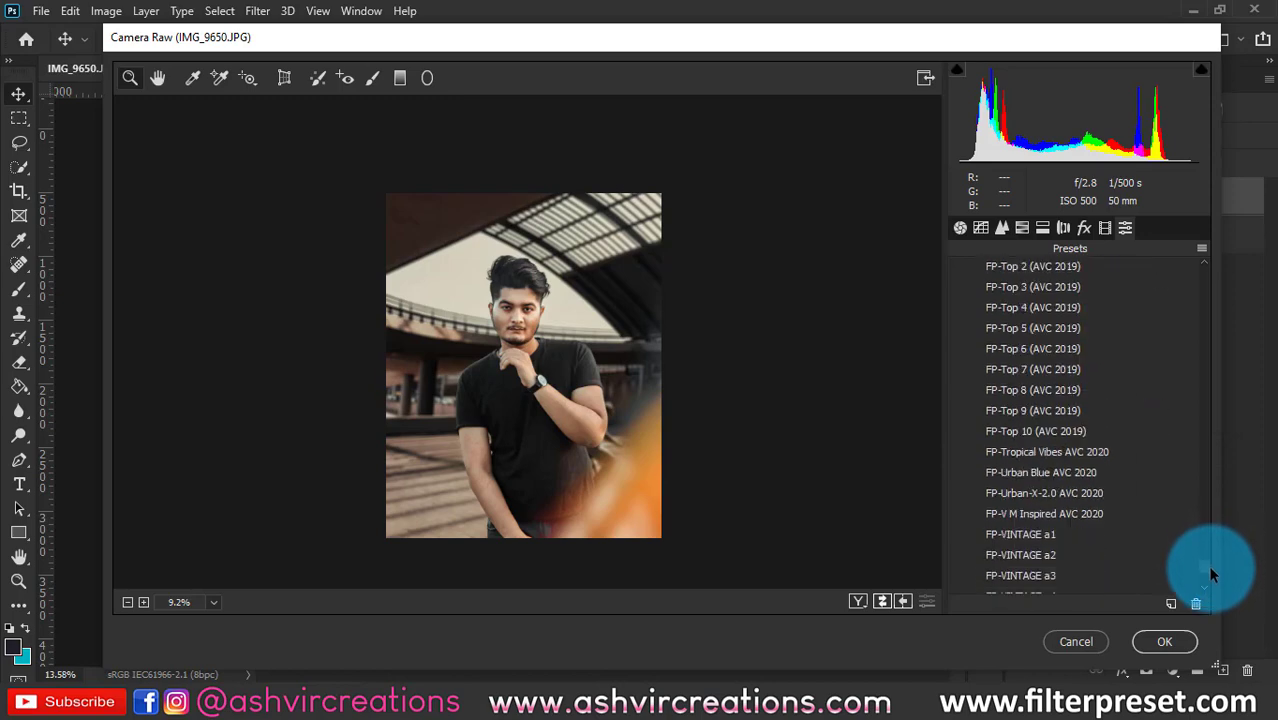
left_click(1098, 513)
left_click_drag(531, 333, 542, 446)
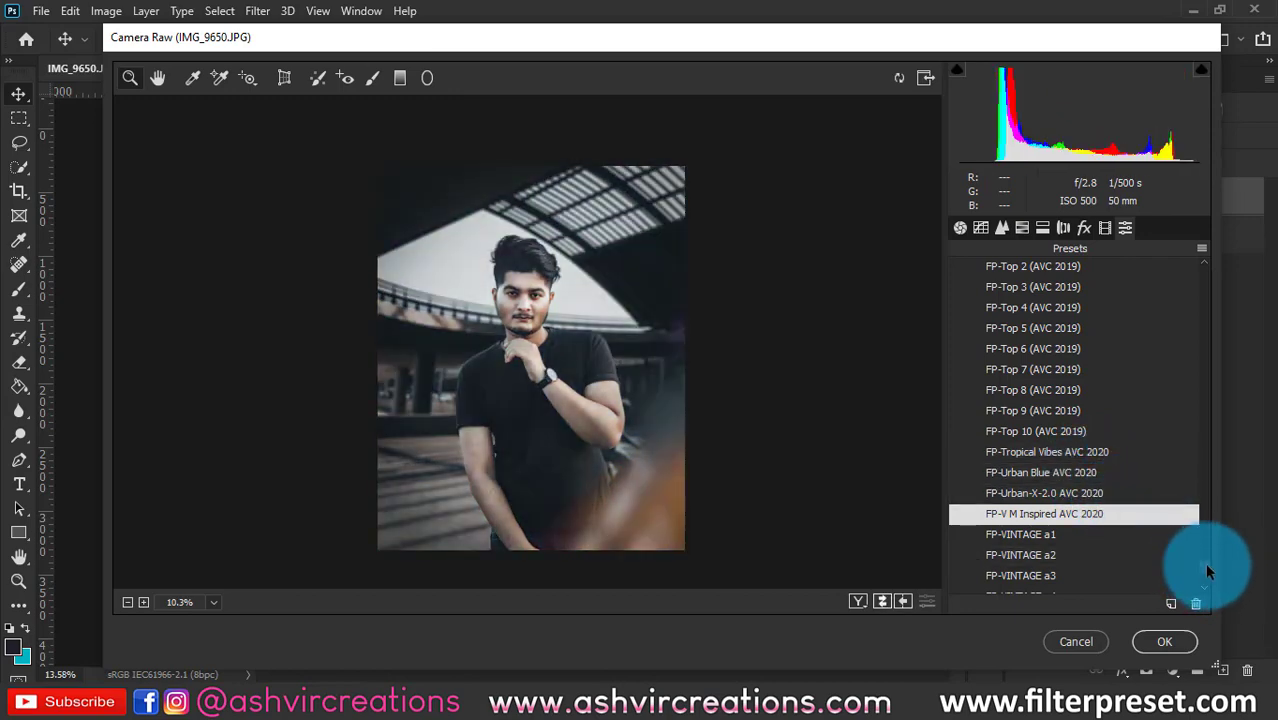
Compare the Toni Mahfud presets, apply FP-Toni Mahfud Inspired AVC 2019 and check the result on the face.
scroll(1205, 565, "up", 3)
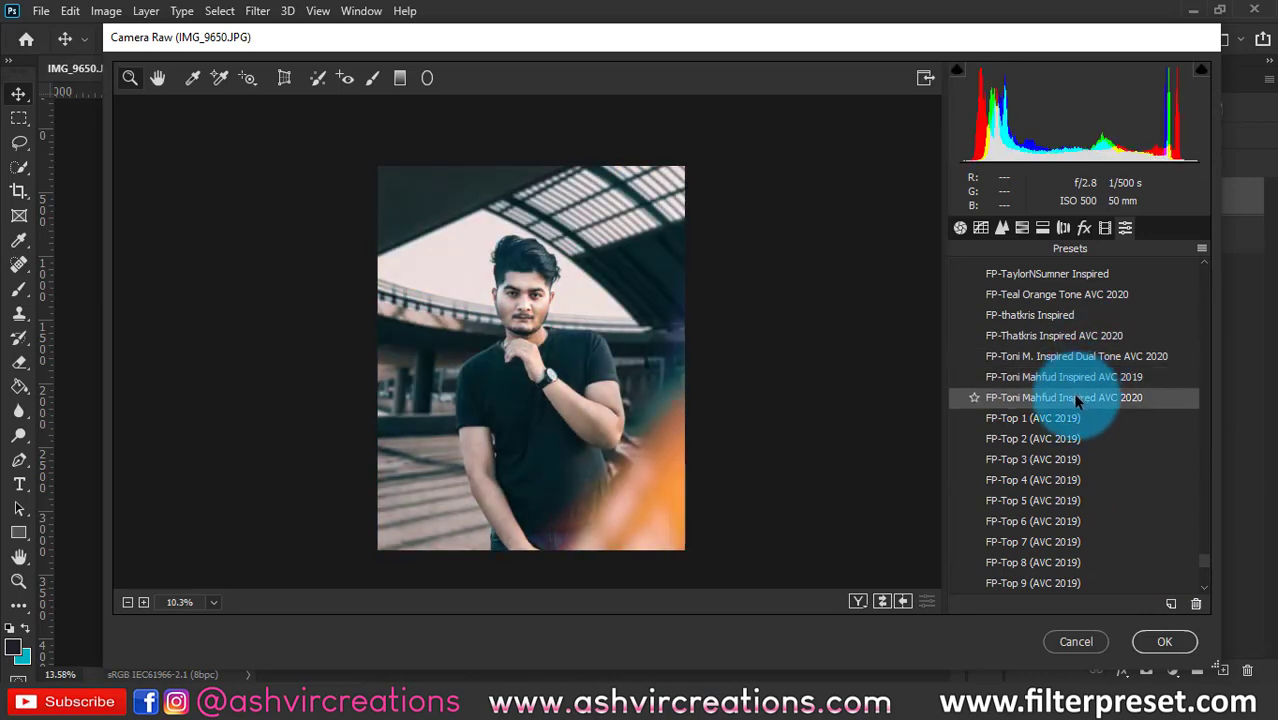
left_click(1072, 397)
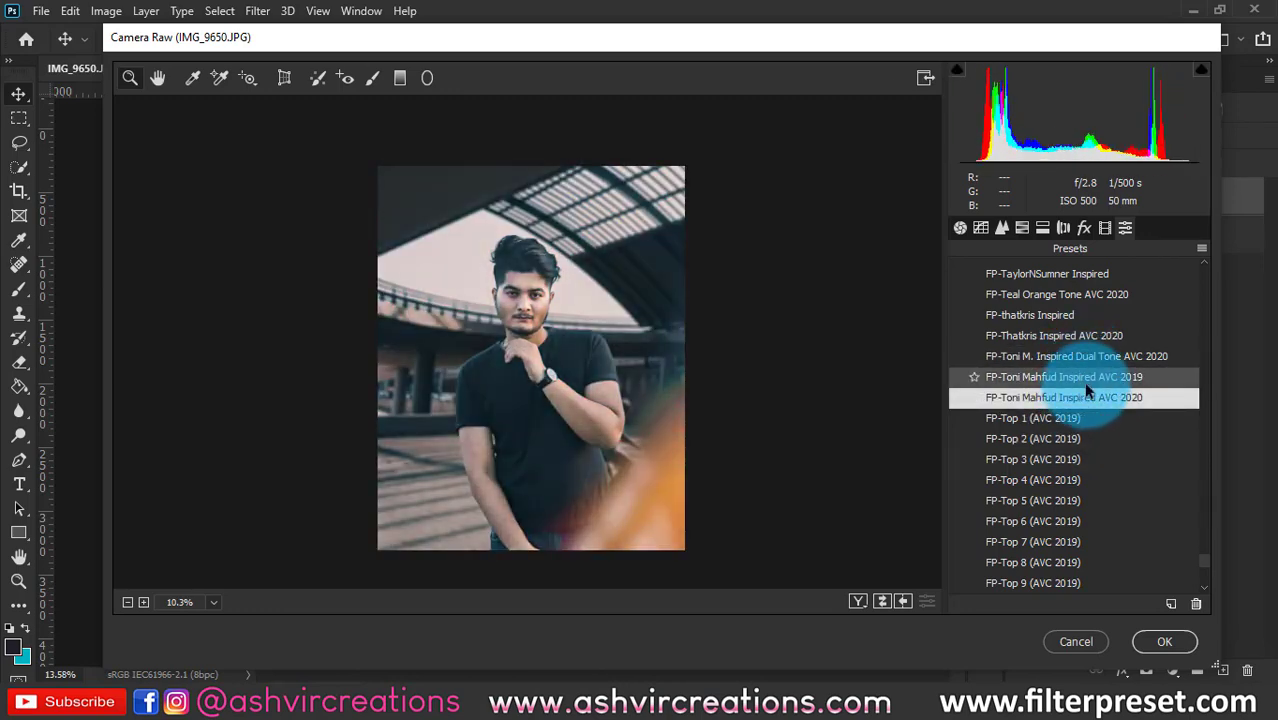
left_click_drag(529, 334, 605, 425)
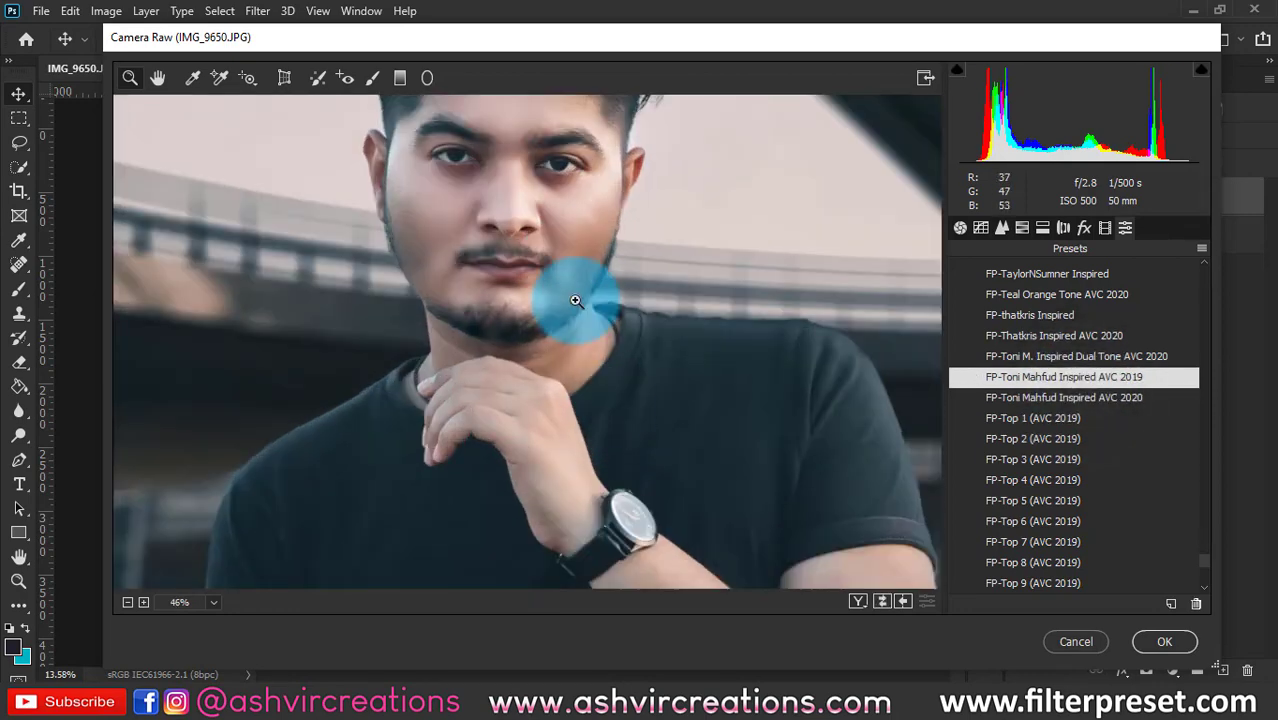
scroll(633, 357, "down", 5)
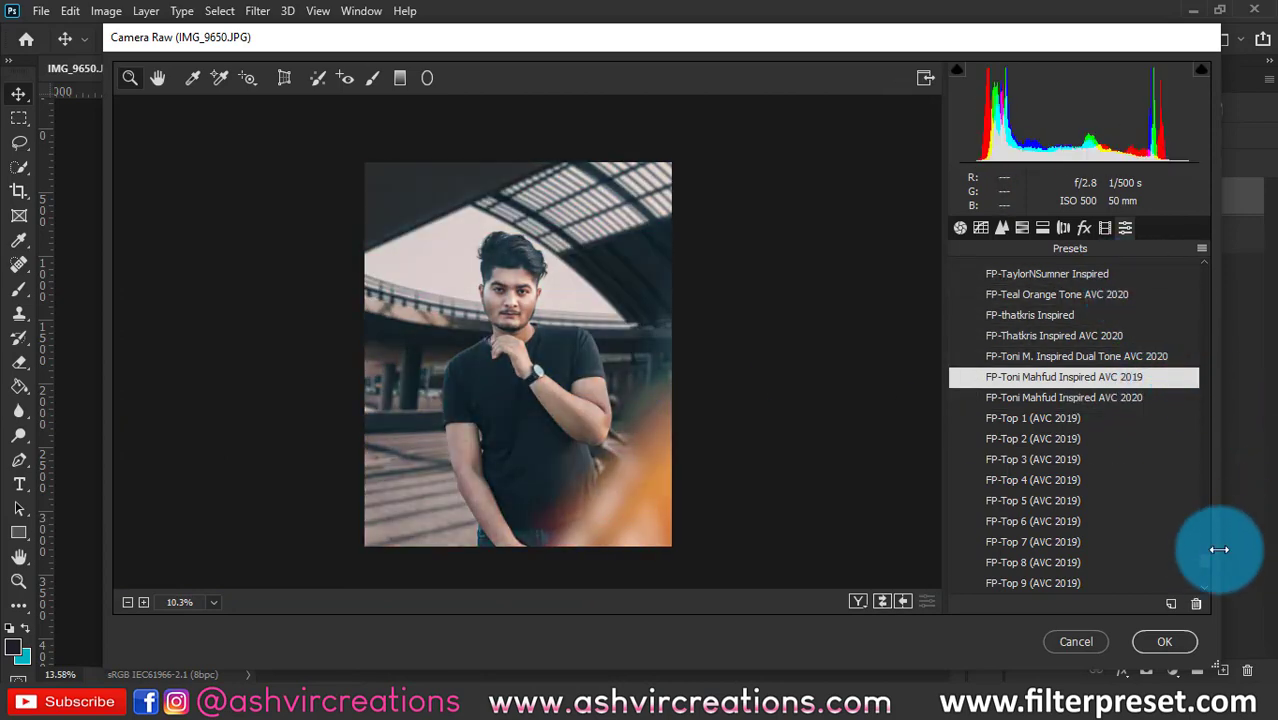
left_click_drag(1205, 563, 1206, 582)
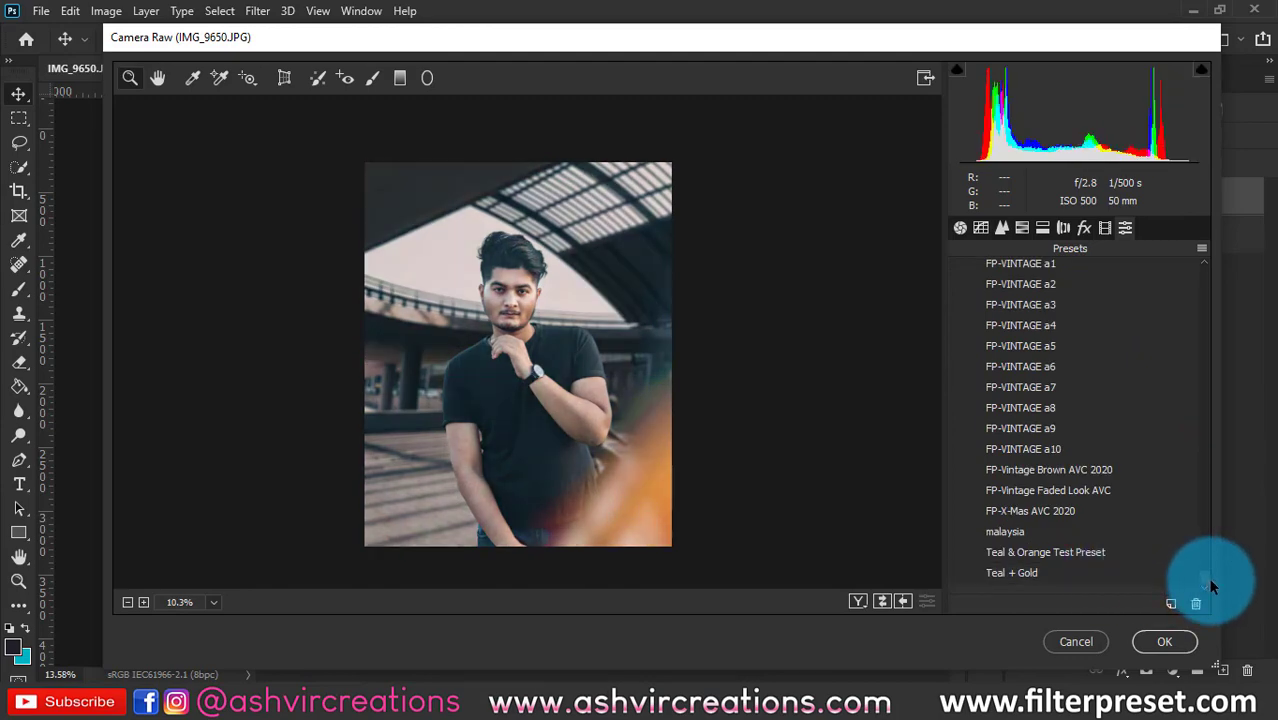
left_click_drag(482, 295, 662, 322)
Set the basic tones to Contrast +48, Whites -8 and Highlights -5.
left_click(959, 227)
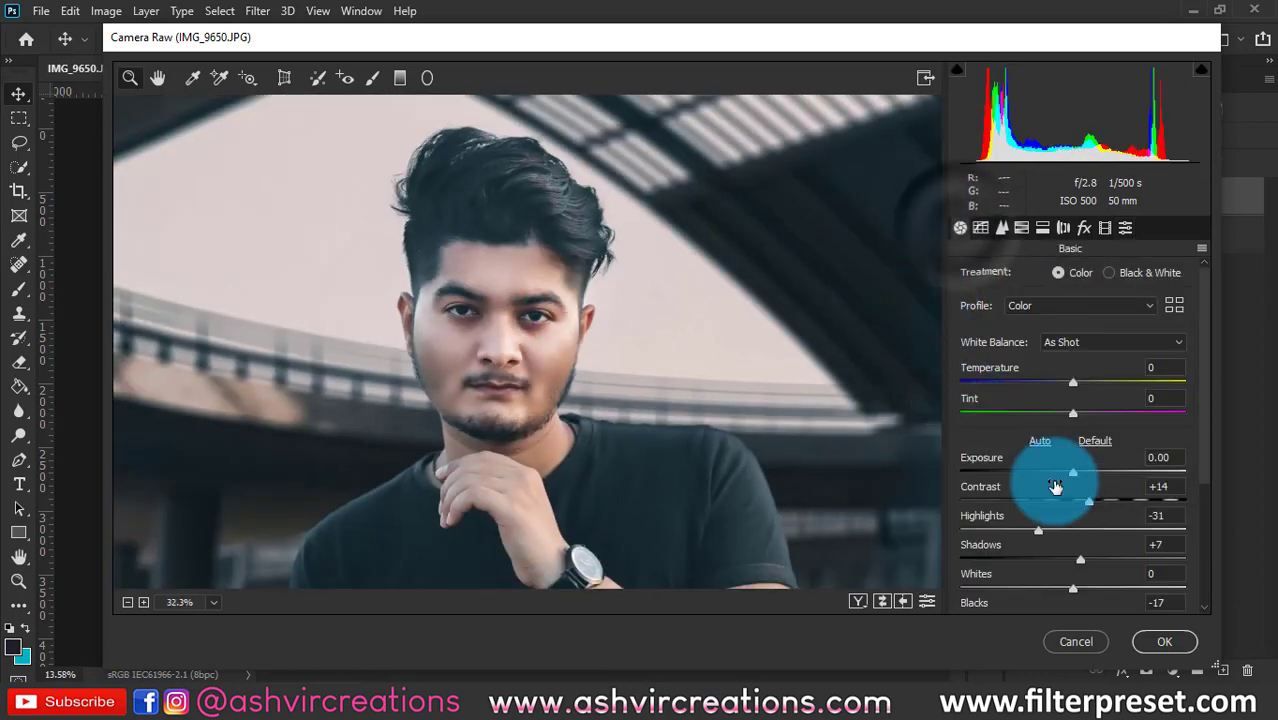
left_click_drag(1055, 486, 1127, 516)
scroll(1108, 500, "down", 1)
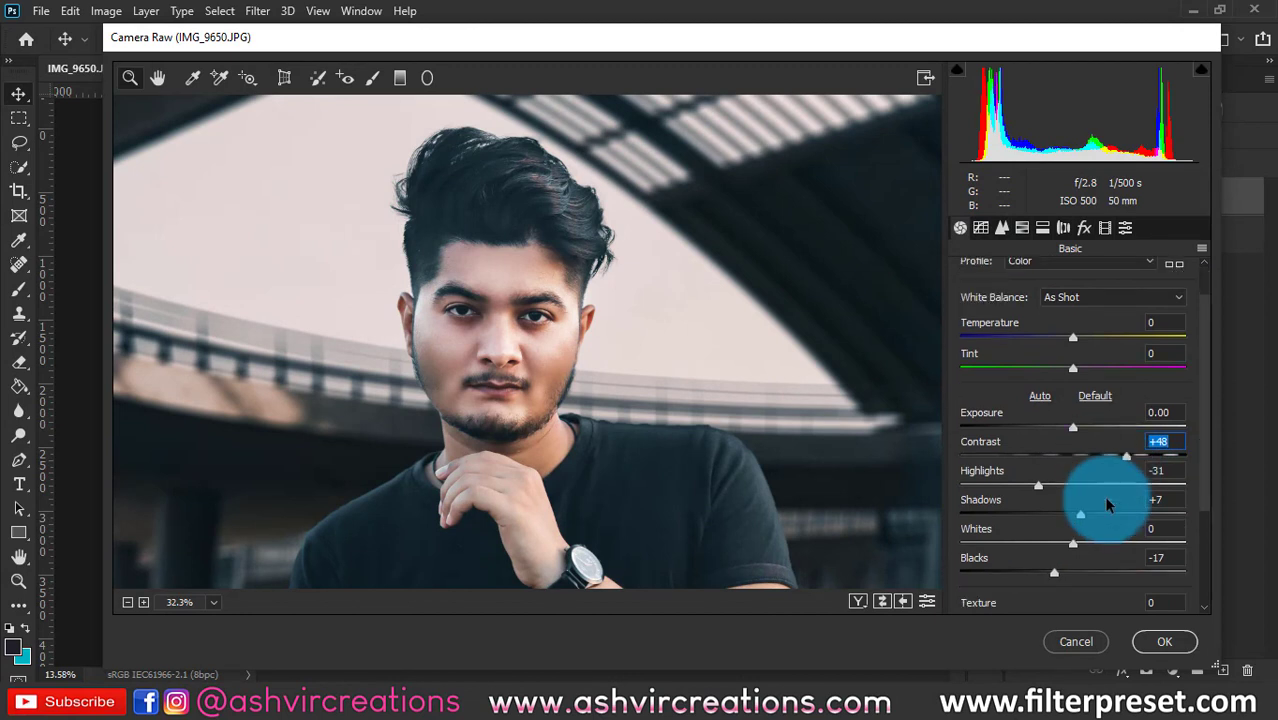
mouse_move(1066, 547)
left_mouse_down()
mouse_move(1043, 557)
mouse_move(1058, 550)
left_mouse_up()
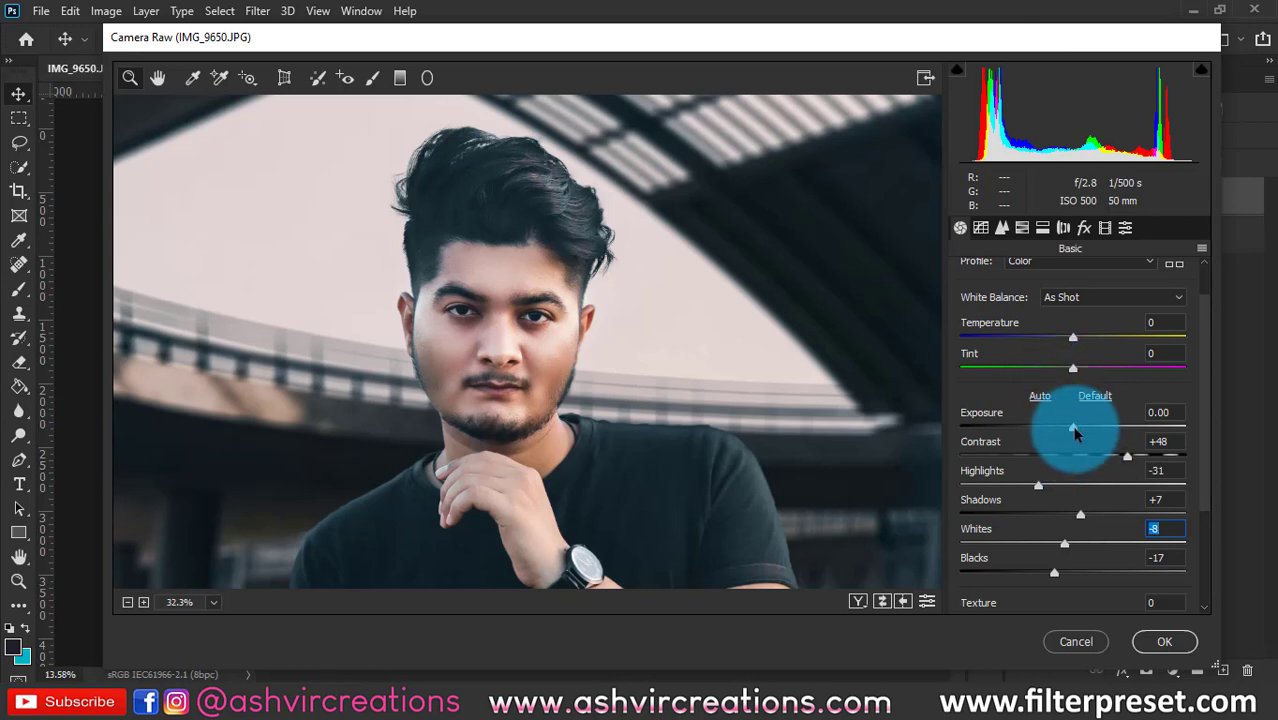
mouse_move(1043, 485)
left_mouse_down()
mouse_move(1097, 492)
mouse_move(1027, 486)
mouse_move(1068, 486)
left_mouse_up()
Check the whole picture, then lower Contrast to +43 and raise Blacks to +18.
left_click_drag(721, 466, 669, 411)
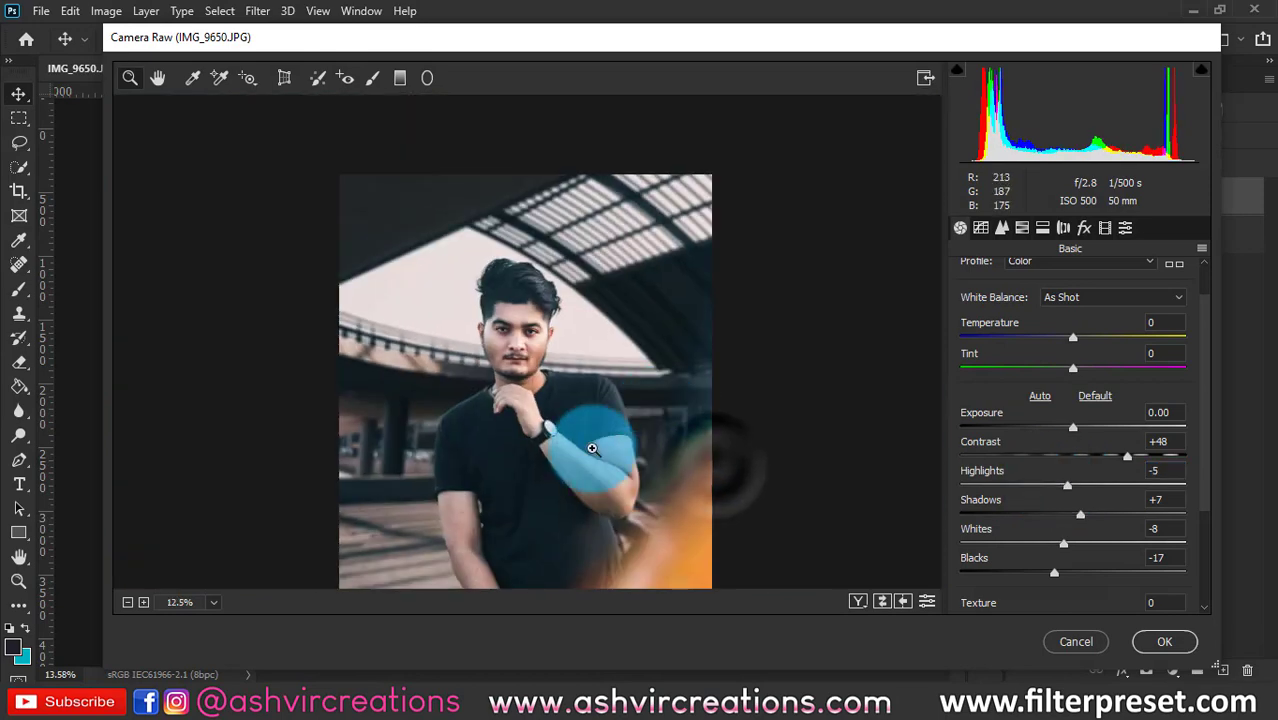
scroll(627, 490, "down", 2)
scroll(560, 400, "up", 2)
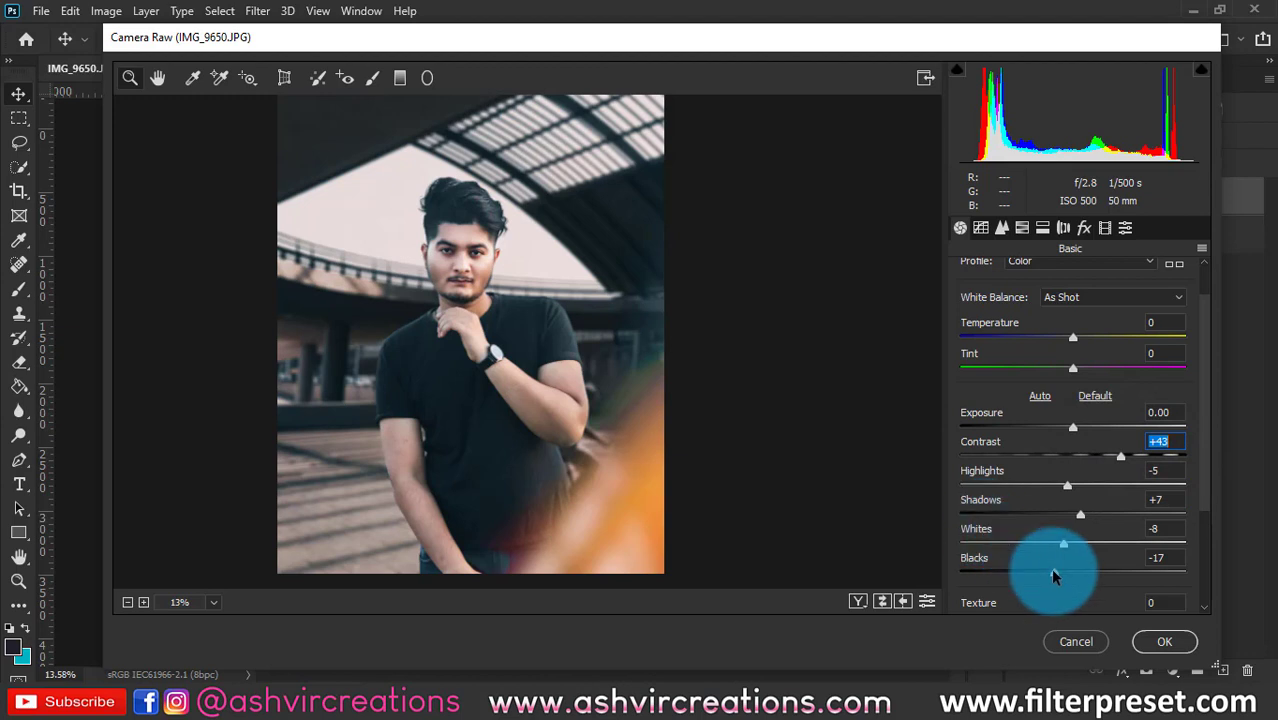
mouse_move(1090, 577)
left_mouse_down()
mouse_move(1040, 576)
mouse_move(1105, 583)
left_mouse_up()
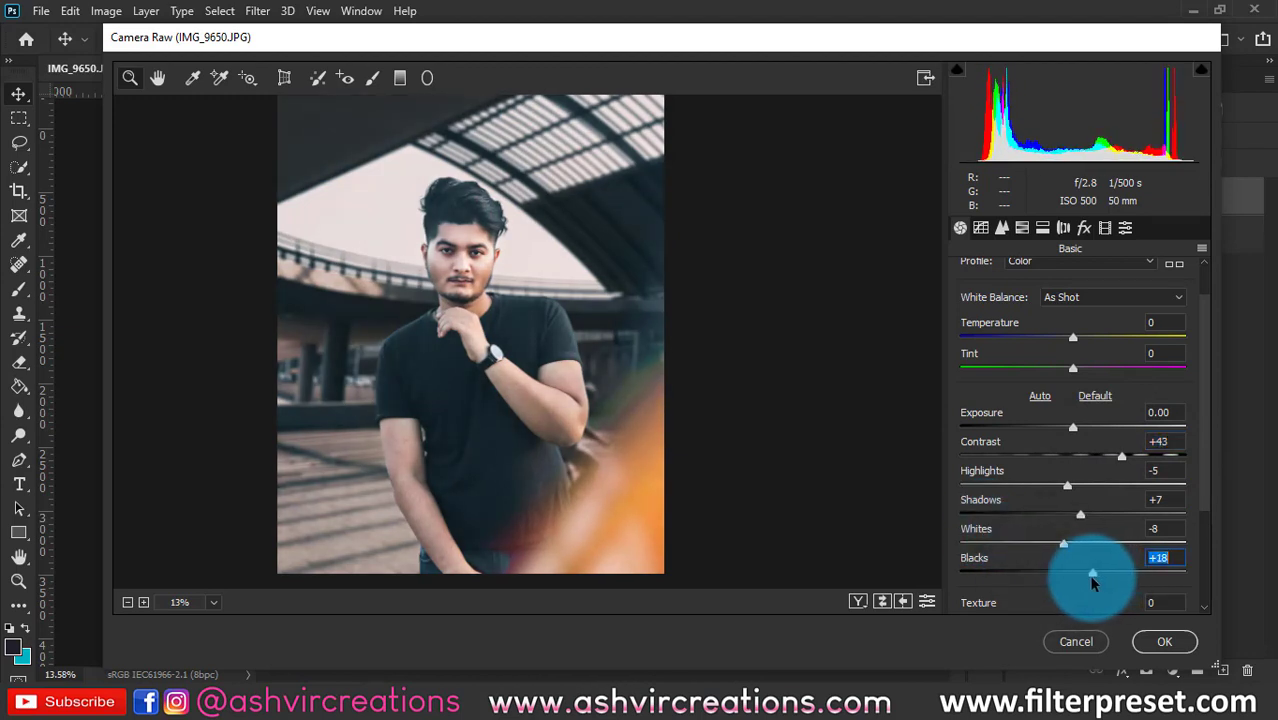
Set the grain Amount to 40, check it on the face, and apply the Camera Raw adjustments to the picture.
left_click(1084, 228)
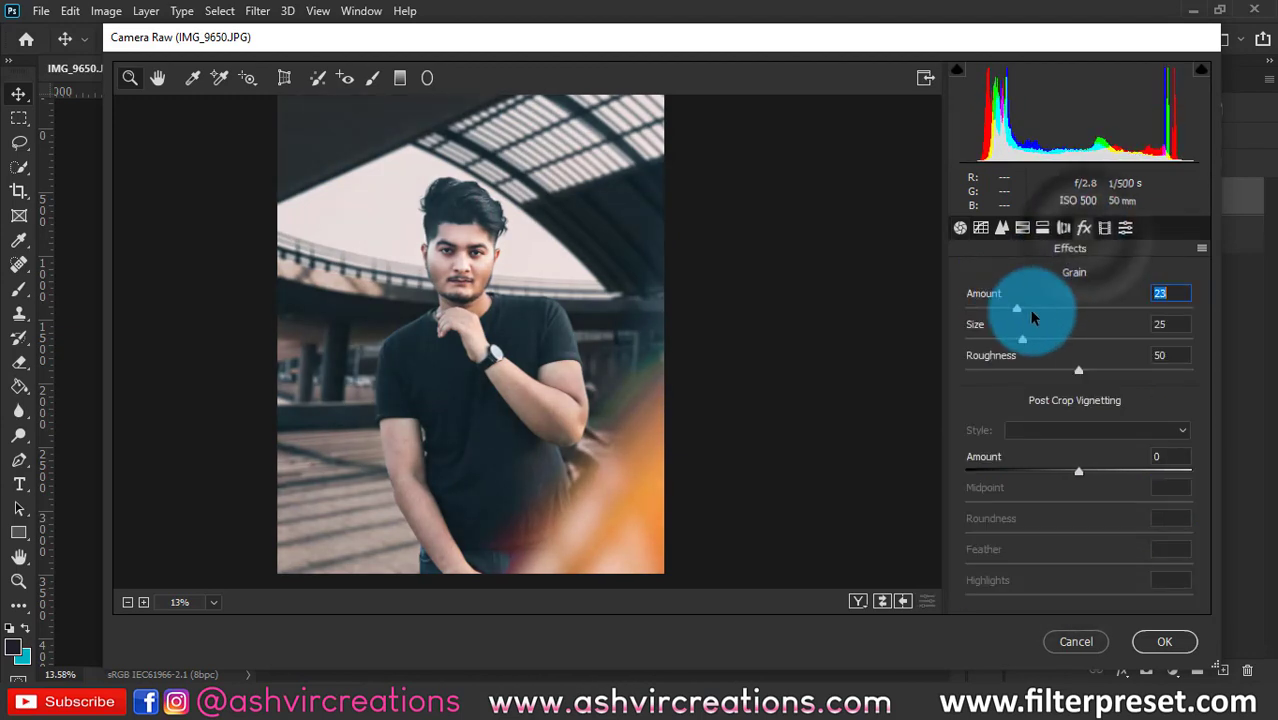
left_click_drag(1032, 312, 1056, 309)
left_click(458, 285)
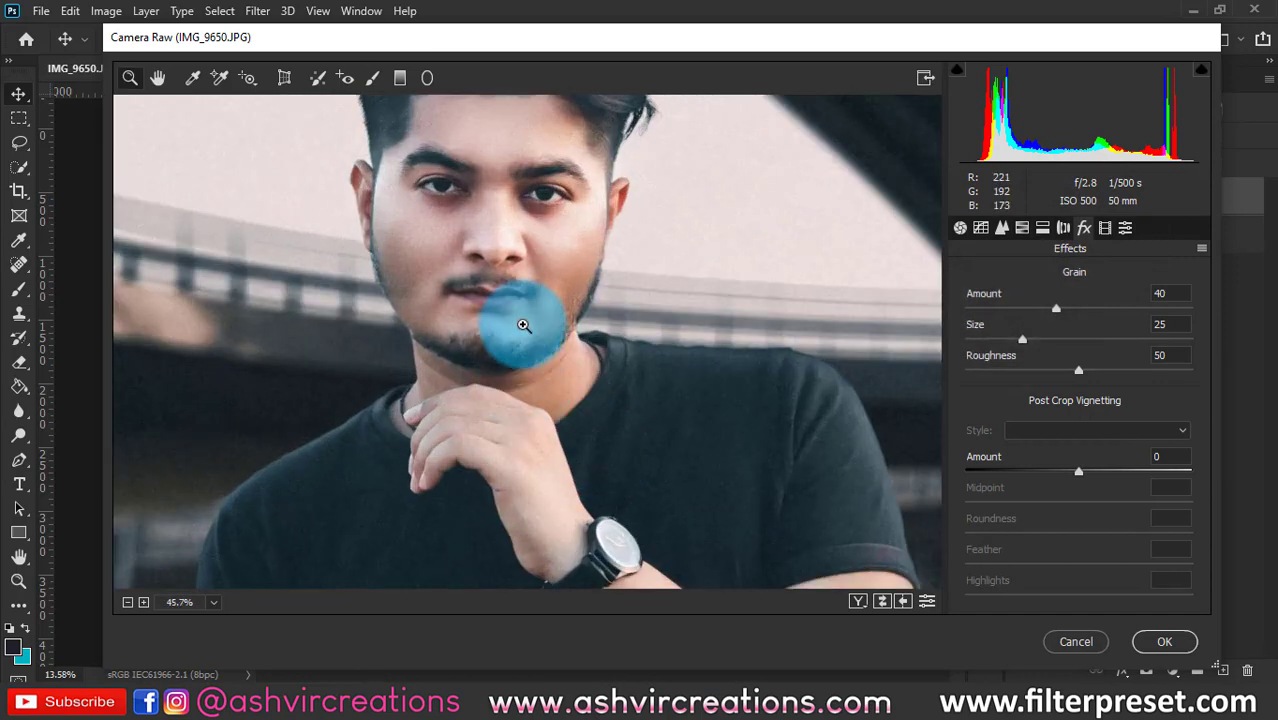
left_click(523, 325, "alt")
left_click(1163, 638)
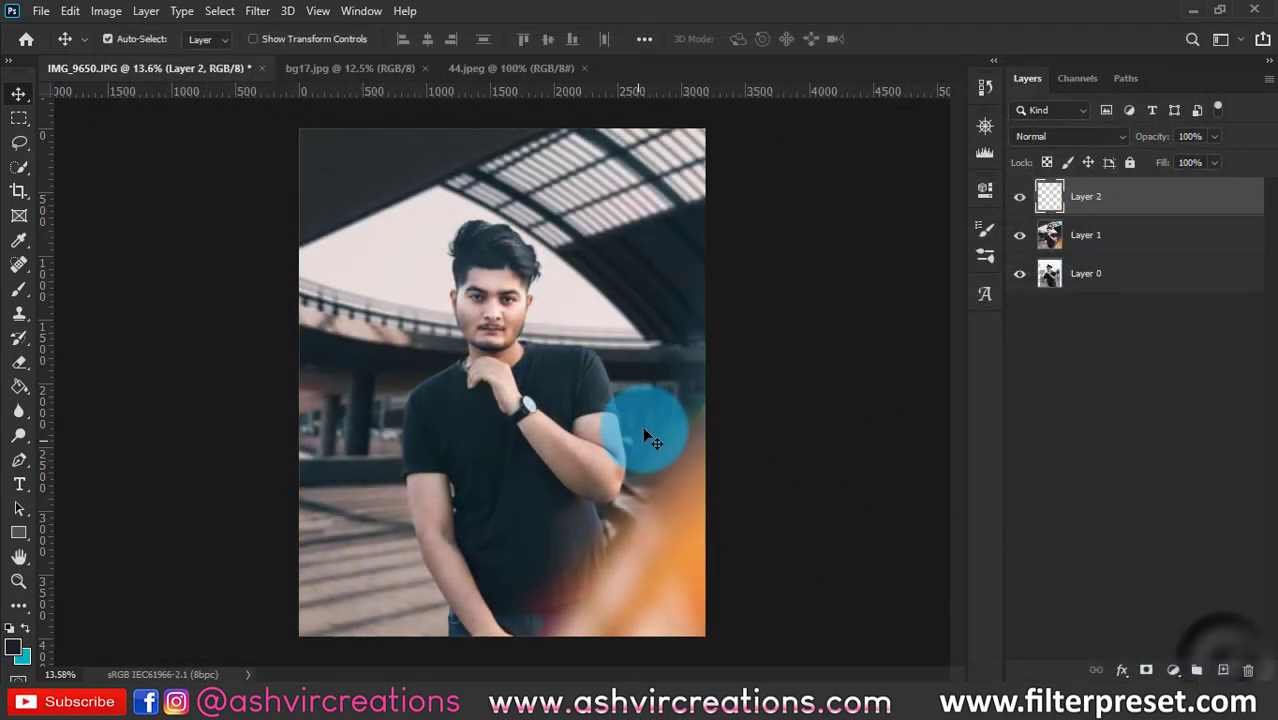
Paint a single soft orange spot in the sky beside the man's head on Layer 2 with a 1200 px brush at 100% opacity.
key("b")
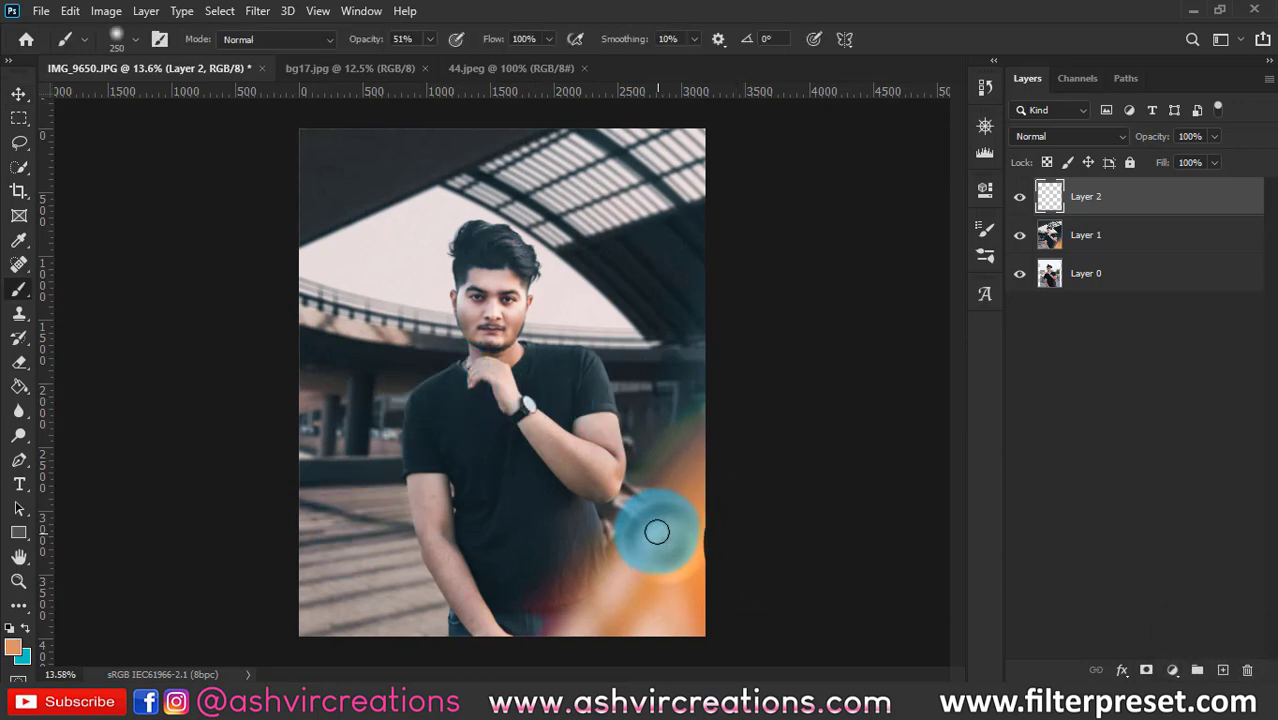
key("bracketright")
key("bracketright")
key("bracketright")
key("bracketright")
key("bracketright")
key("bracketright")
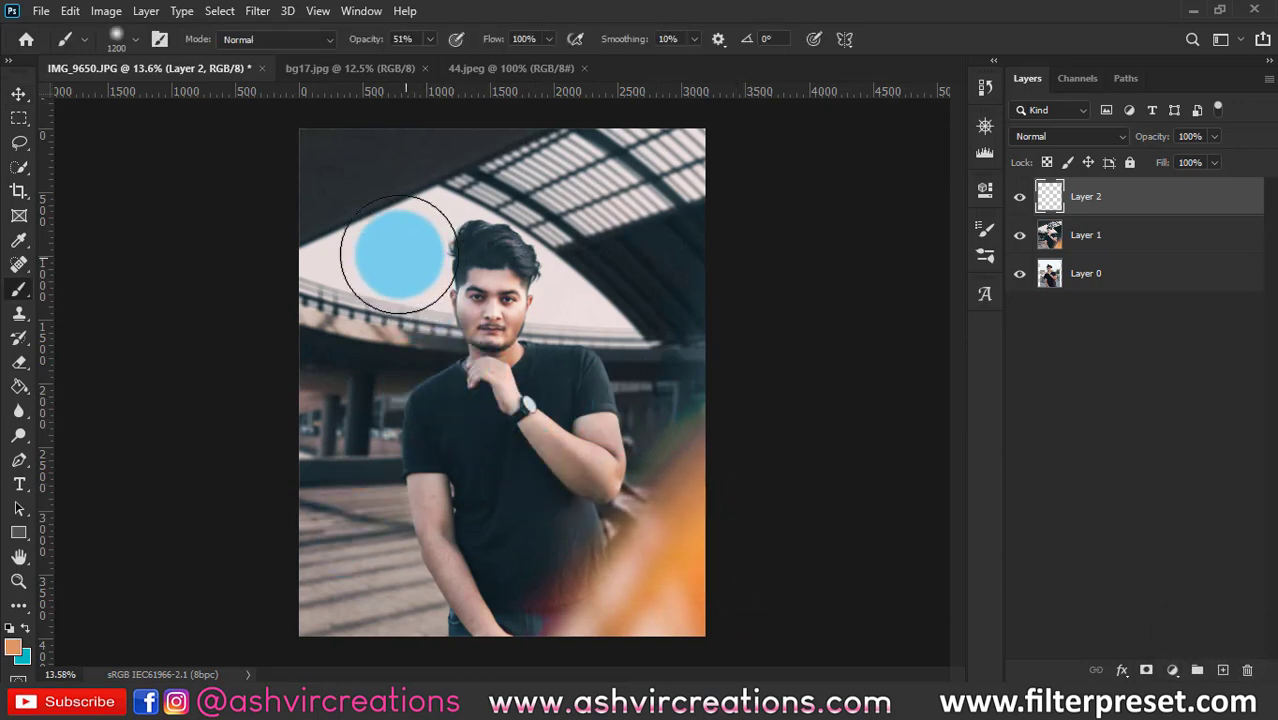
left_click_drag(366, 42, 474, 43)
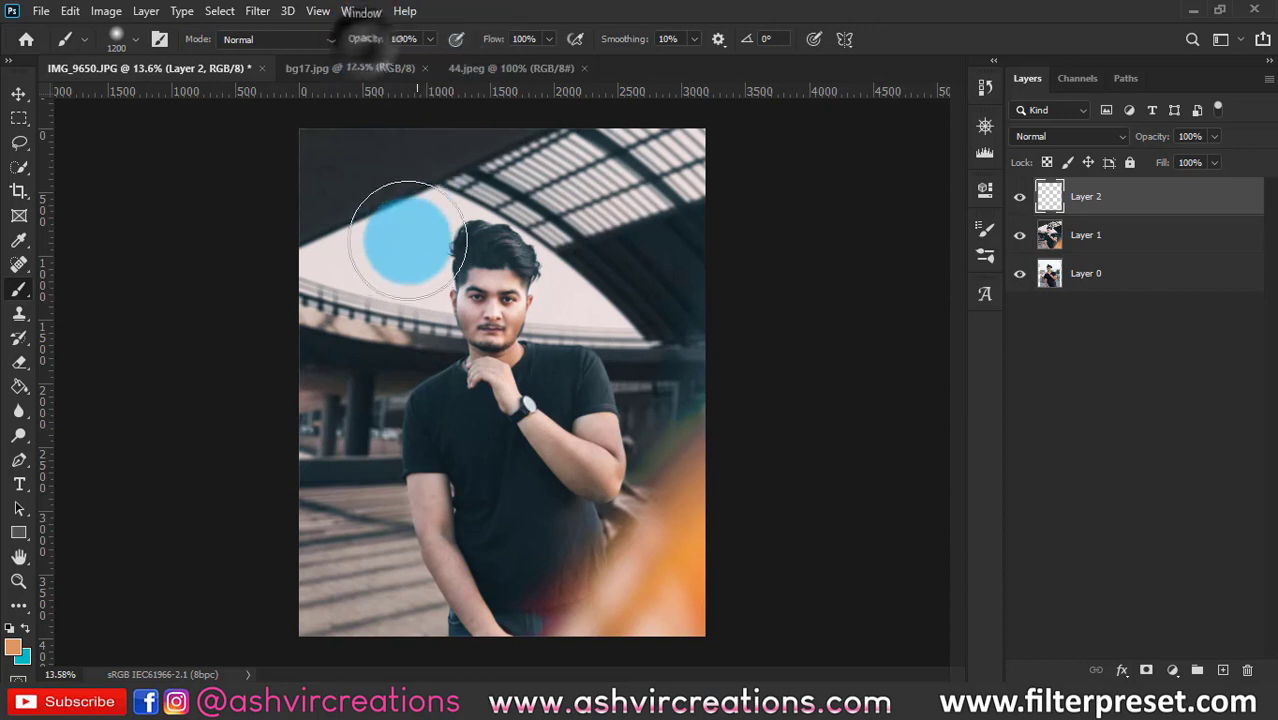
left_click(401, 258)
Set the blend mode of the orange spot's layer to Screen.
left_click(1065, 136)
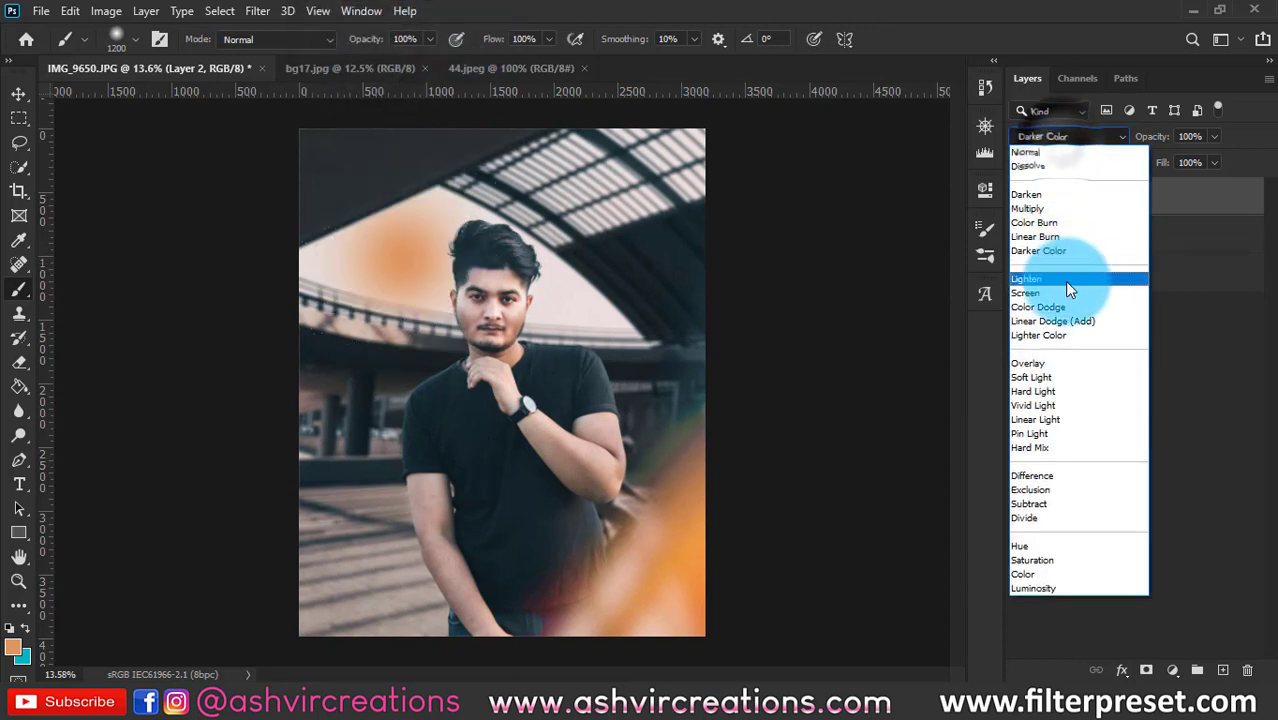
left_click(1064, 281)
left_click(687, 316)
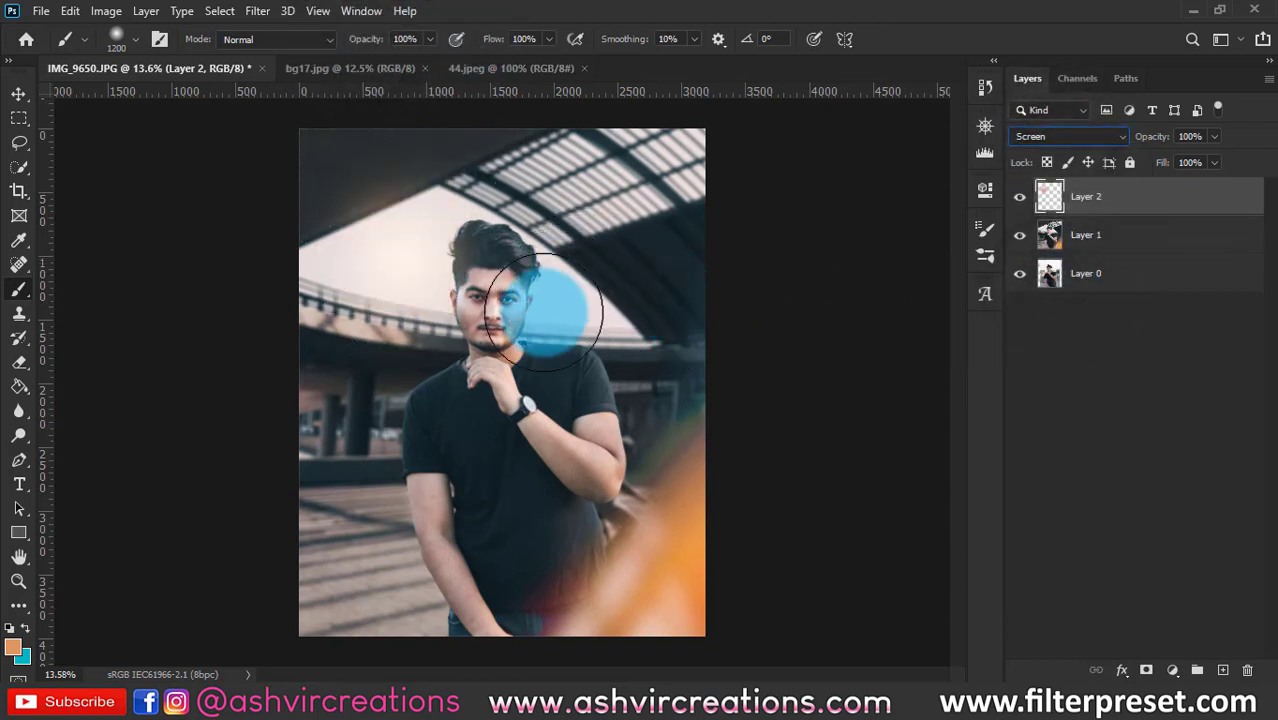
Enlarge the orange glow to about 158% so that it spreads across the sky and the man's hair.
mouse_move(545, 310)
left_mouse_down()
mouse_move(512, 345)
mouse_move(558, 423)
mouse_move(592, 447)
left_mouse_up()
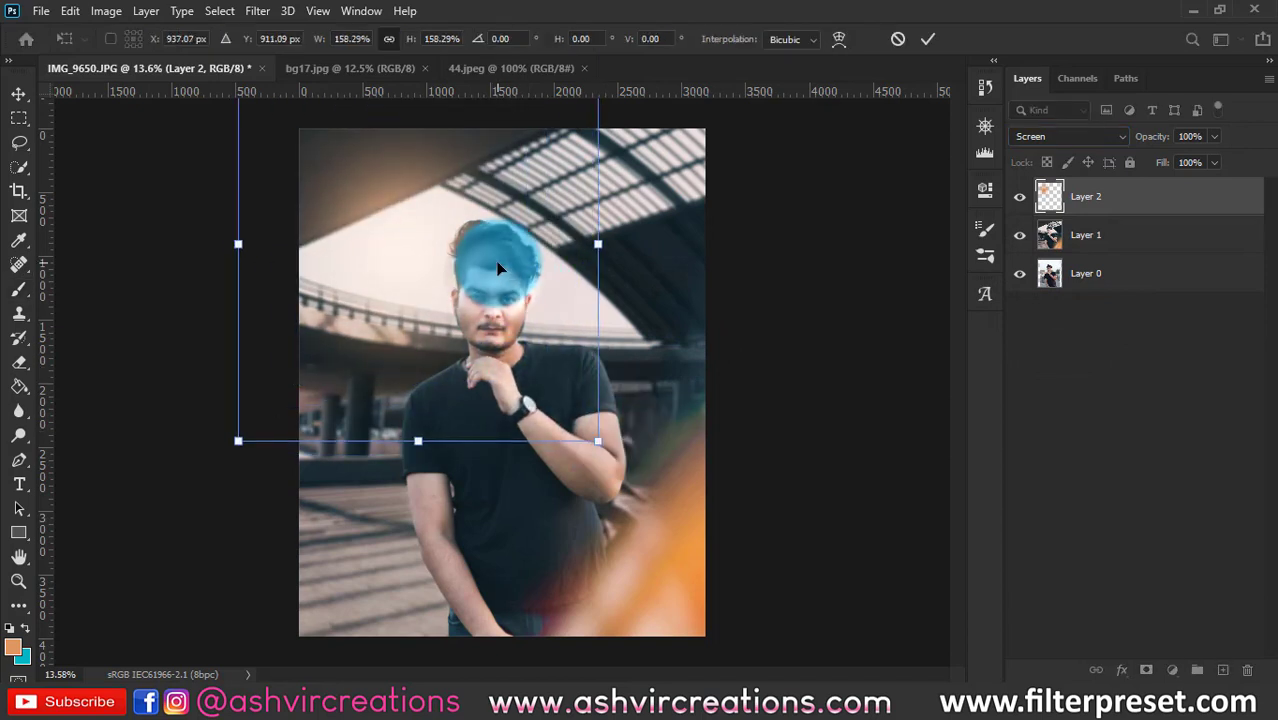
key("Return")
key("b")
key("v")
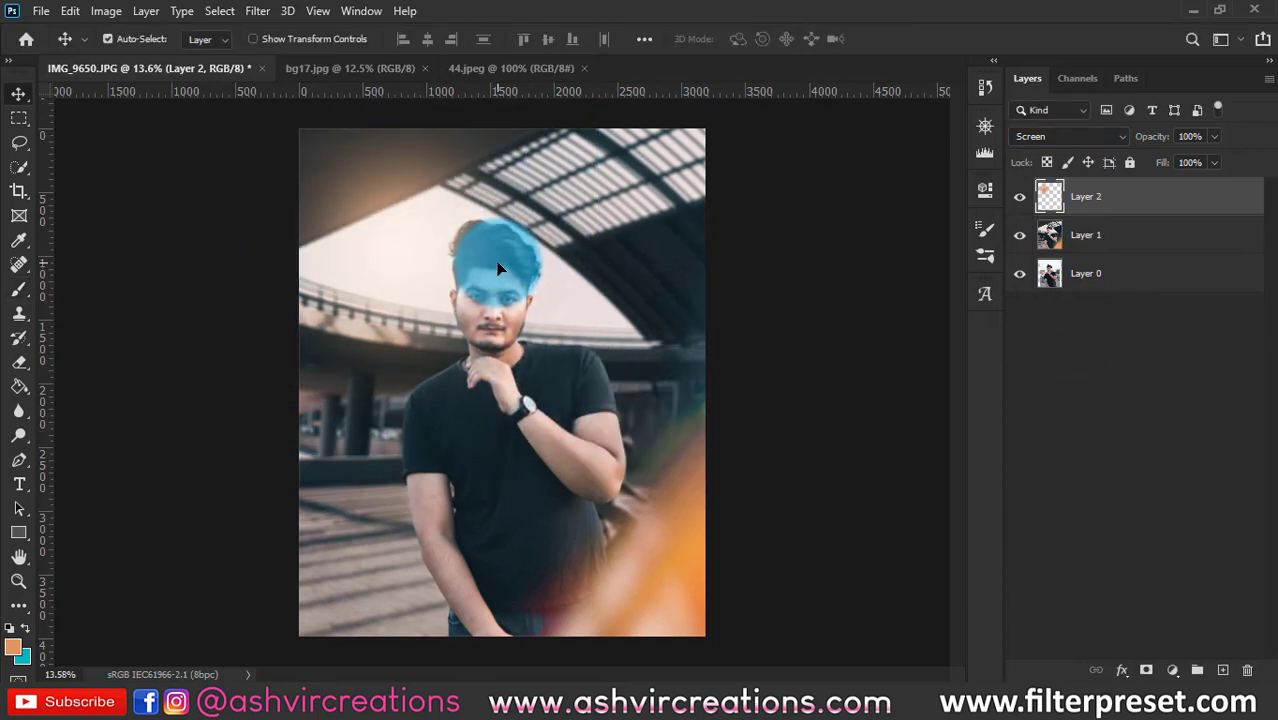
left_click_drag(503, 255, 1076, 258)
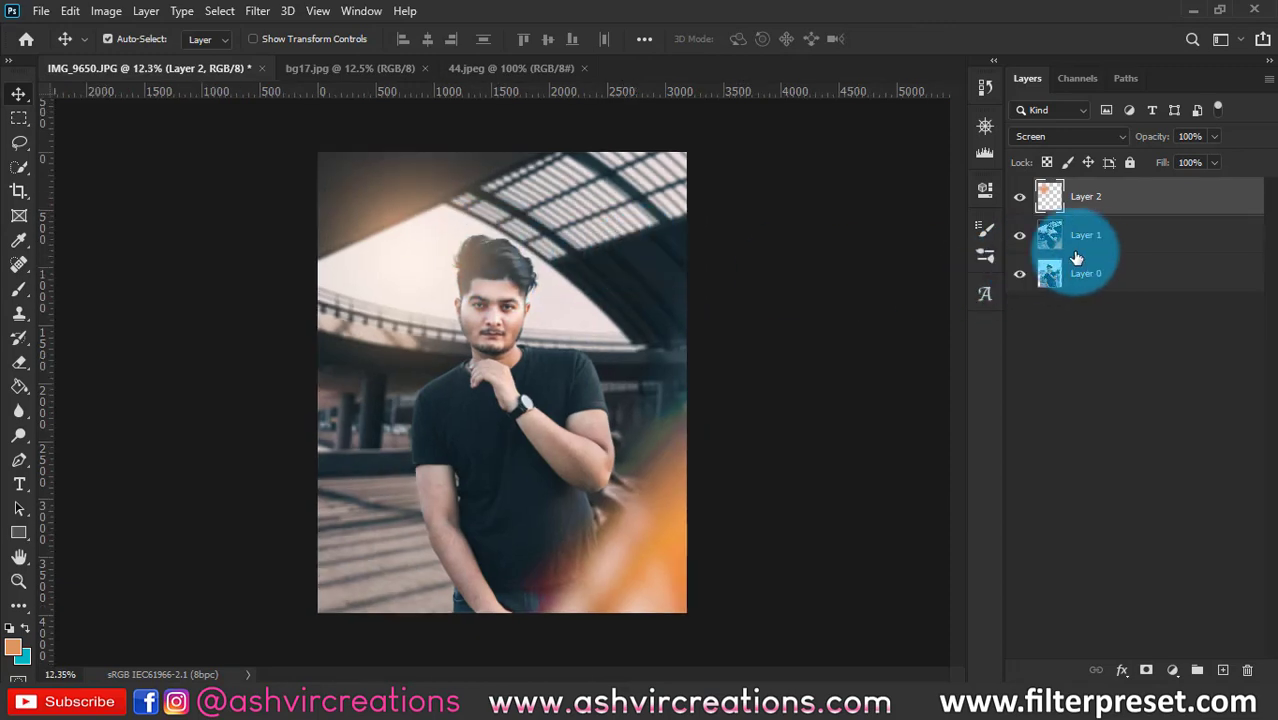
Merge the glow layer with Layer 1 and compare the merged picture with the original photo.
left_click(1101, 241, "ctrl")
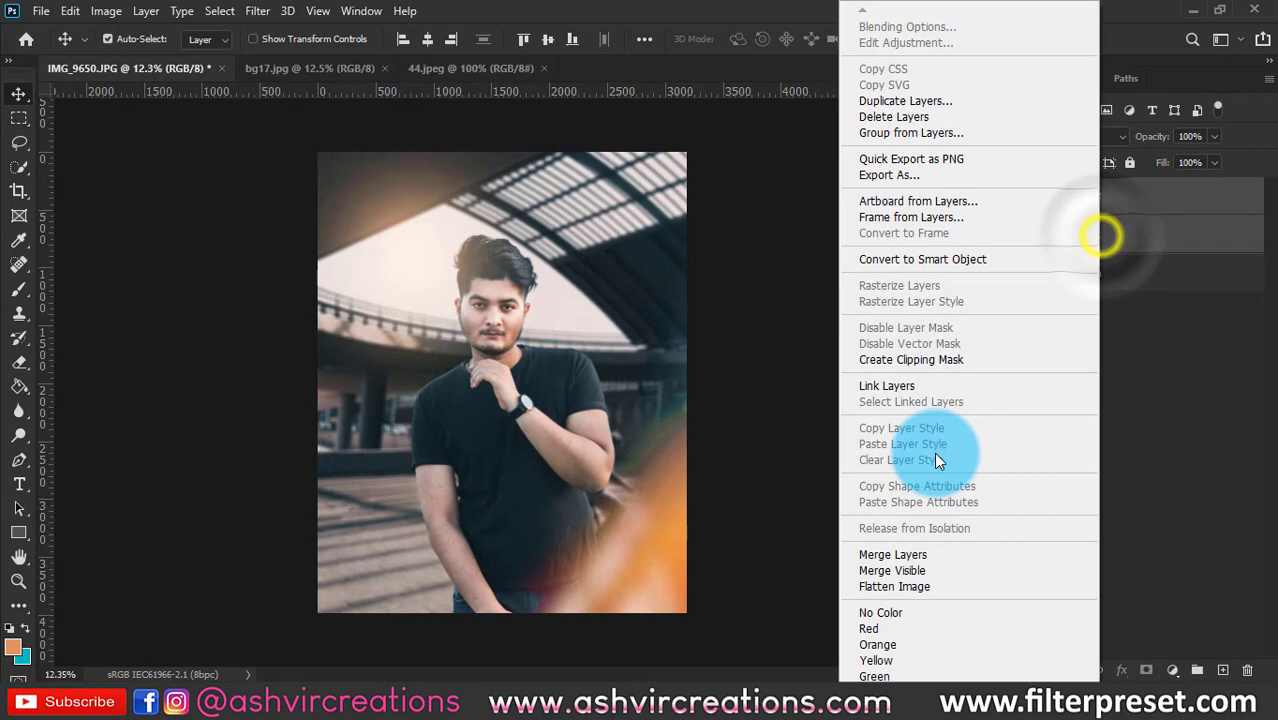
left_click(929, 554)
left_click(1018, 202)
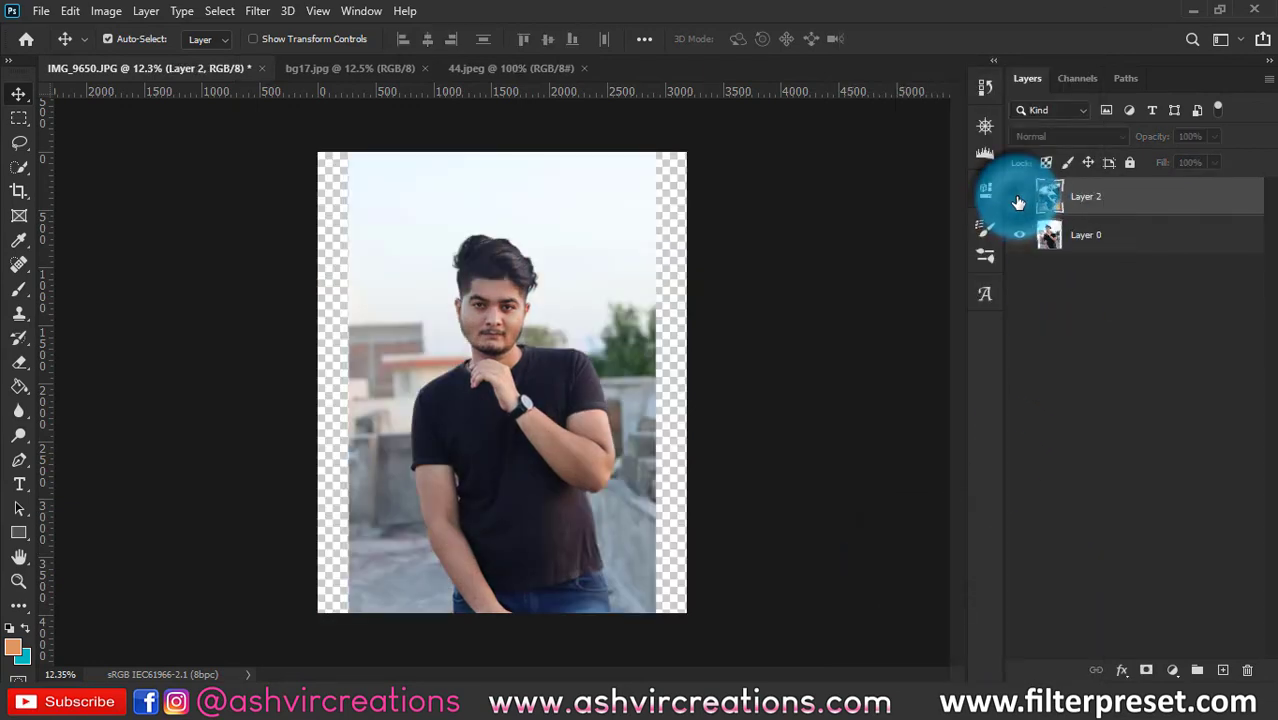
left_click(1018, 202)
left_click(1018, 202)
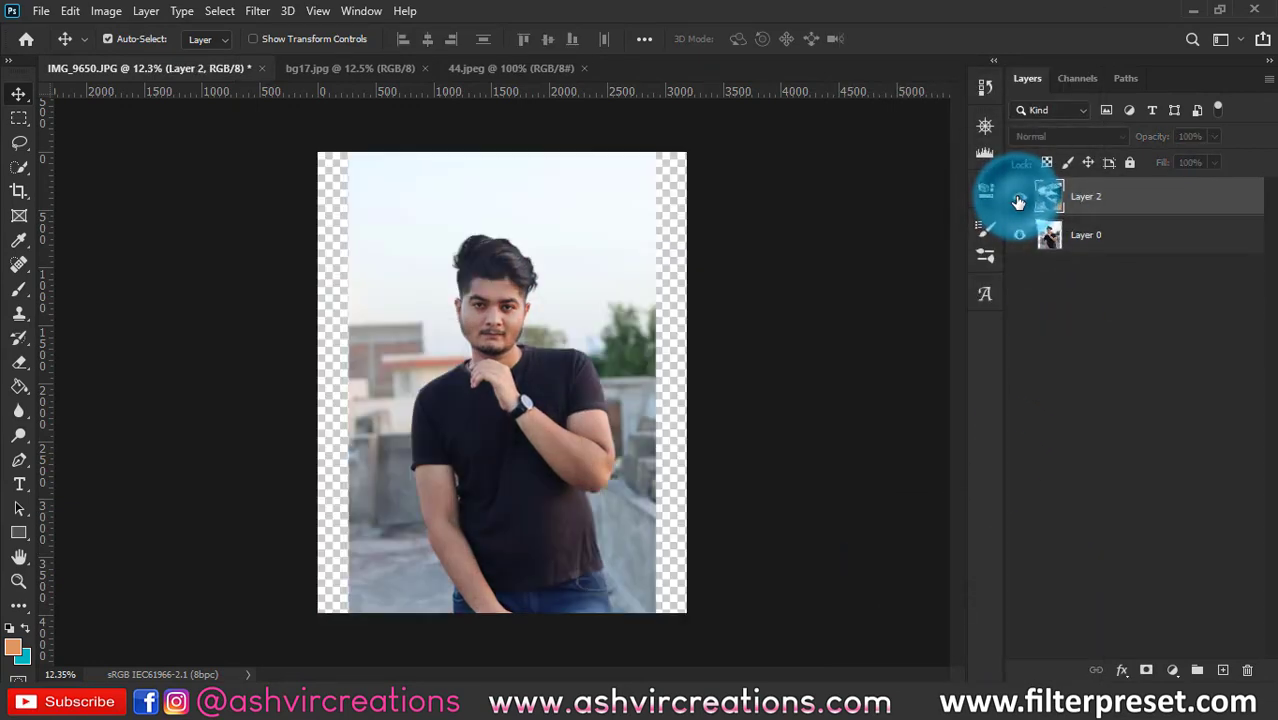
left_click(1018, 202)
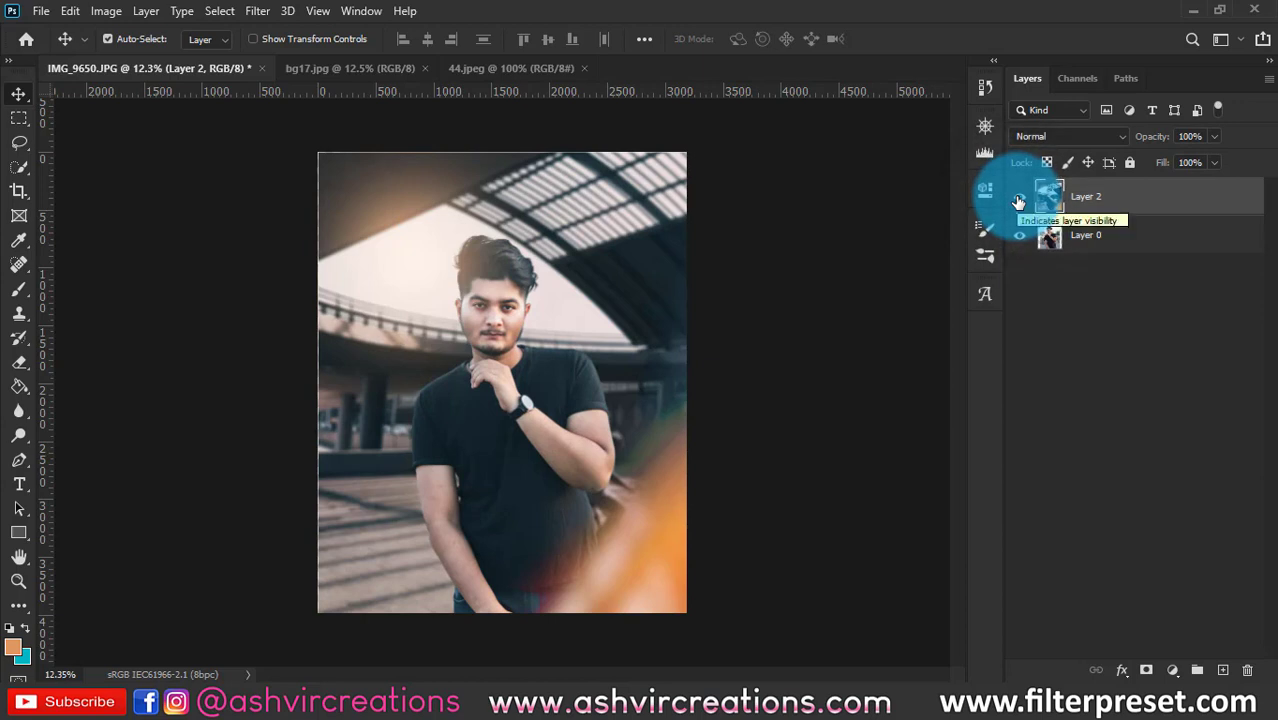
left_click(1018, 202)
left_click(1018, 202)
Examine the face and hair edges of the finished composite up close and compare them with the original photo.
scroll(581, 271, "up", 5)
scroll(581, 271, "down", 5)
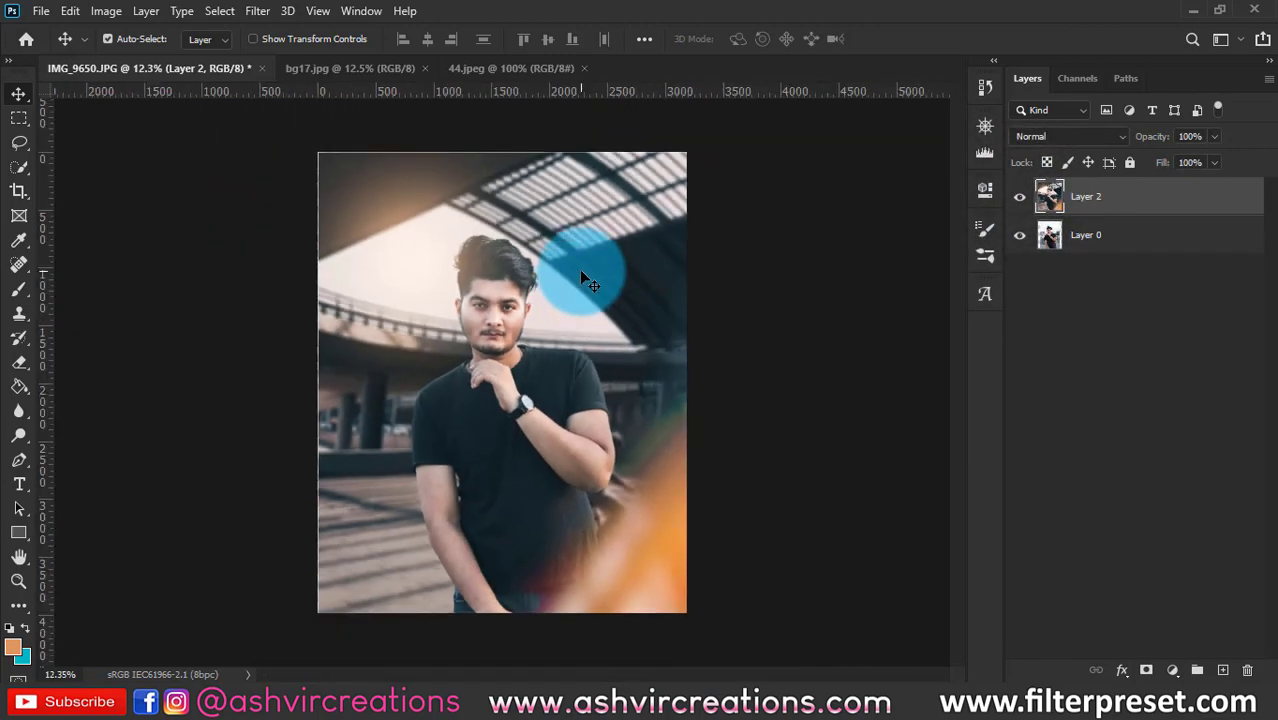
scroll(747, 309, "up", 9)
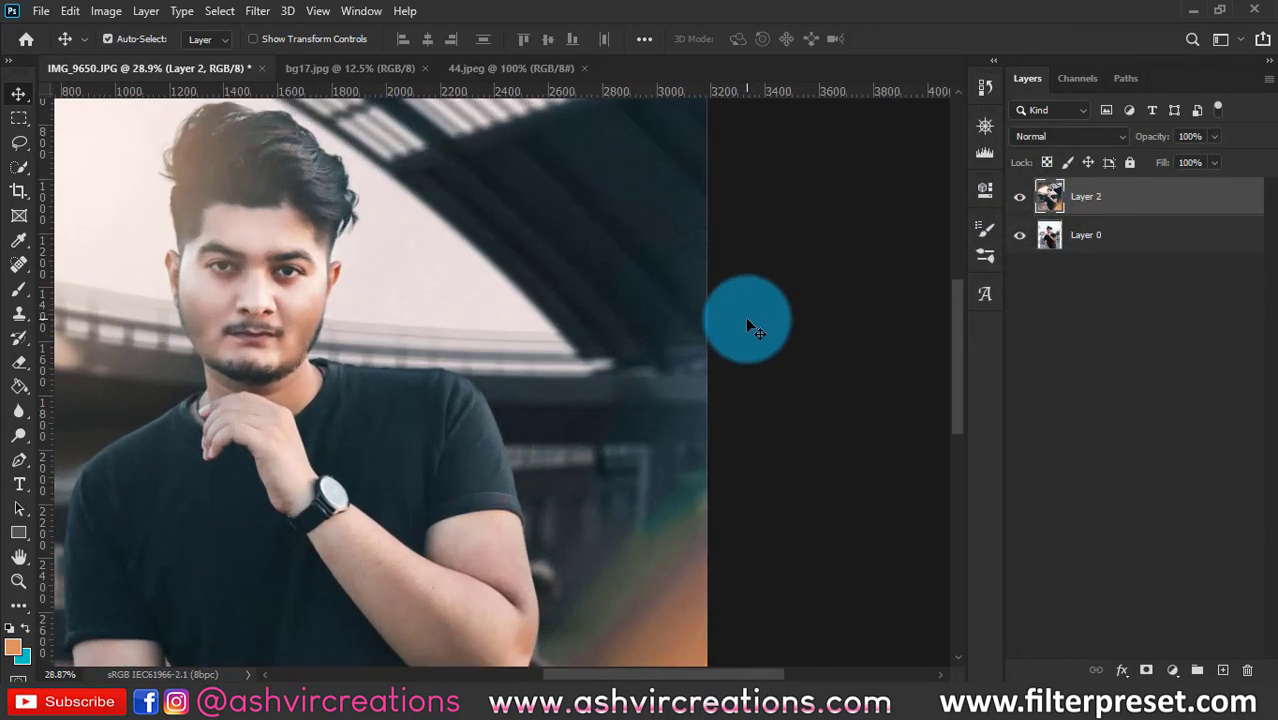
left_click_drag(605, 334, 804, 399)
scroll(802, 398, "up", 2)
left_click_drag(716, 382, 792, 406)
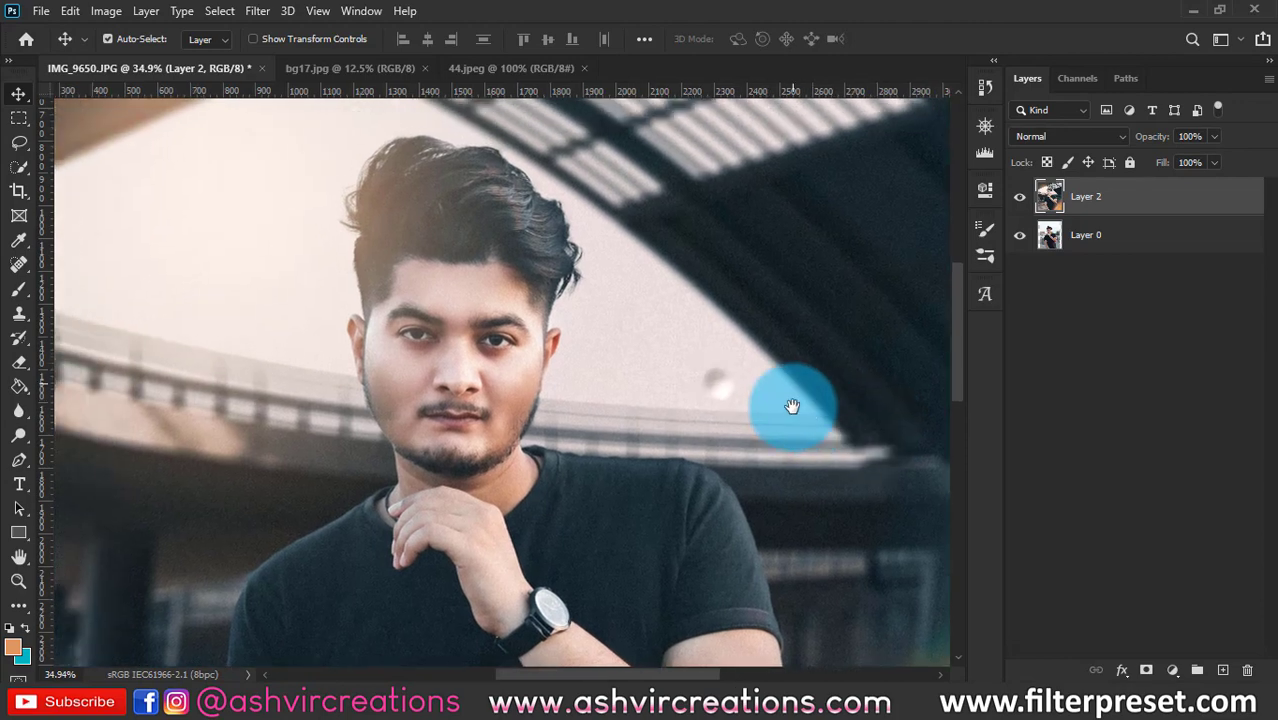
scroll(792, 405, "up", 4)
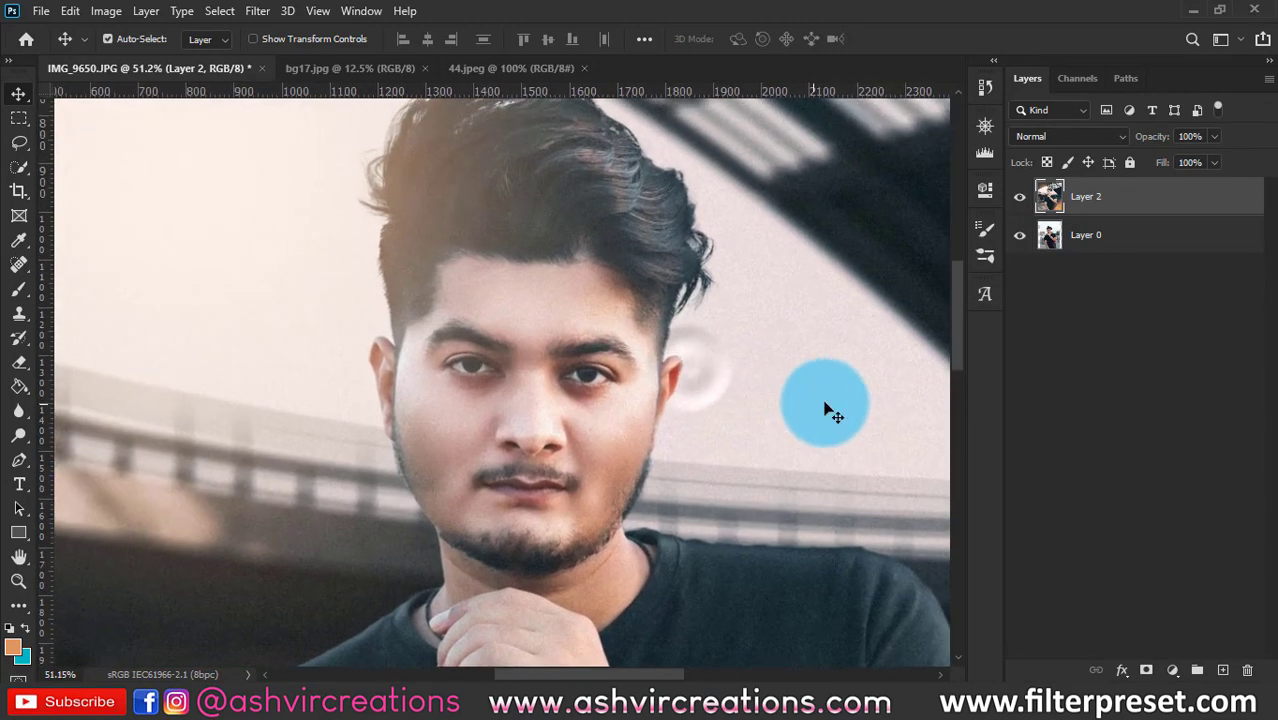
left_click(1088, 203)
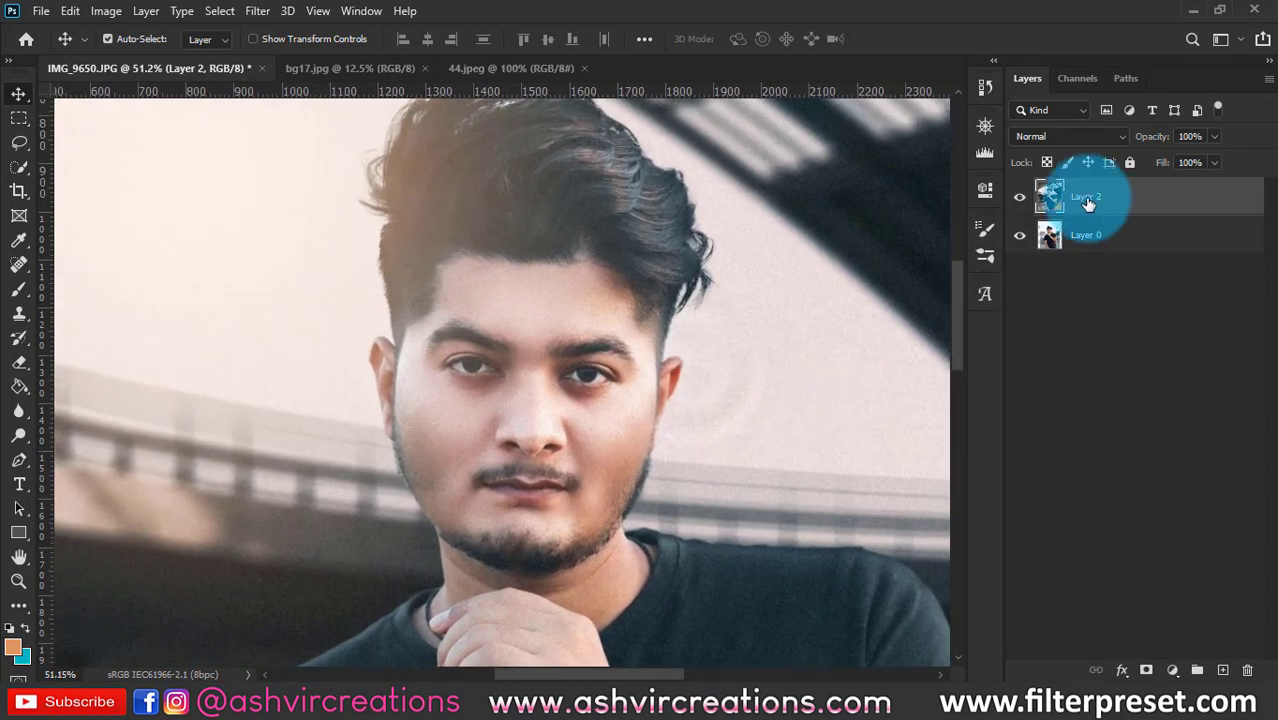
left_click(1019, 197)
left_click(1019, 197)
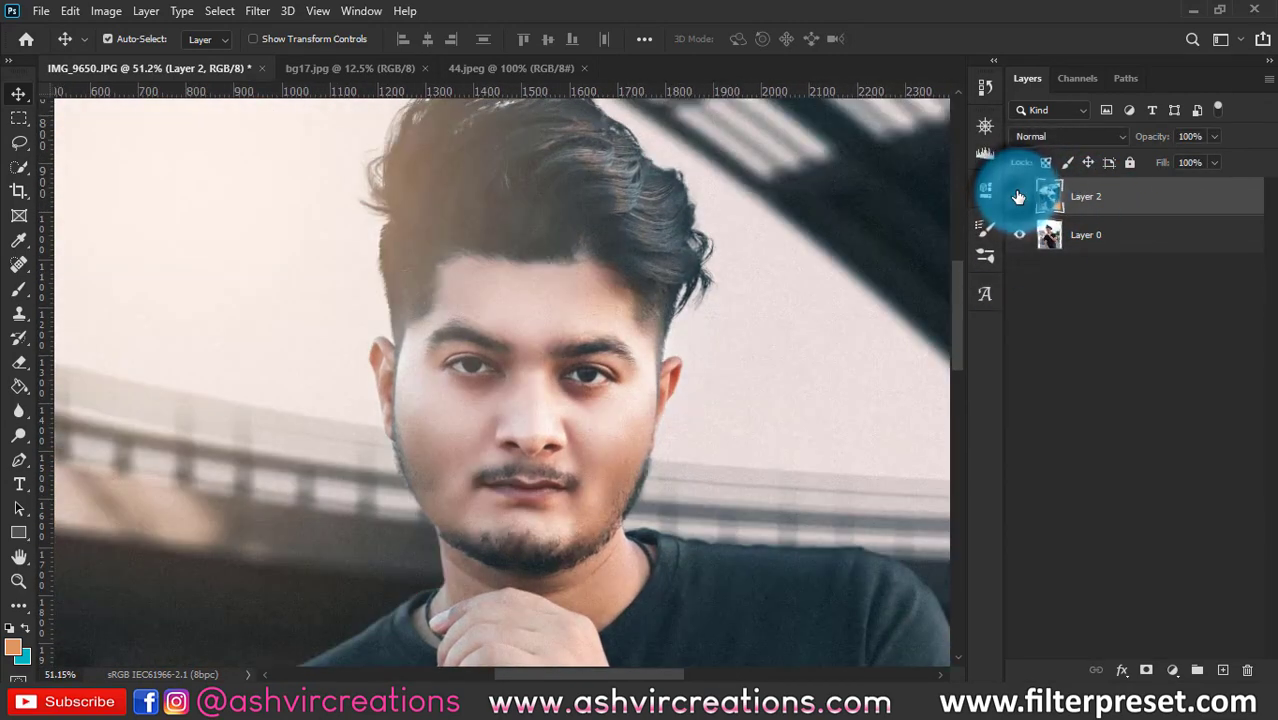